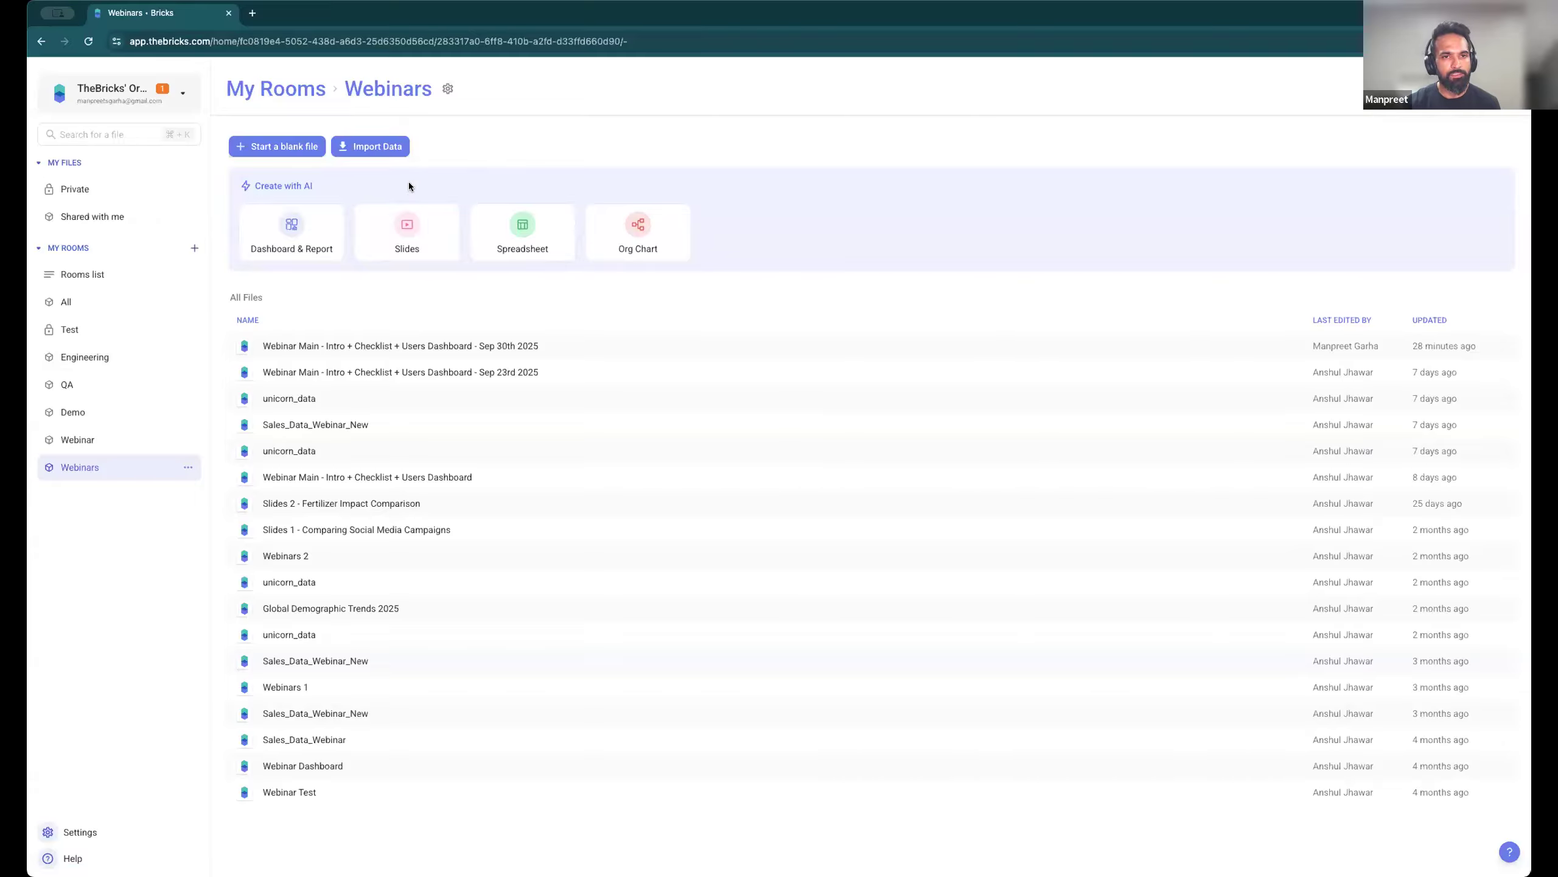
Step: Import the unicorn_data spreadsheet as an XLSX/CSV file into the Webinars room
click(366, 147)
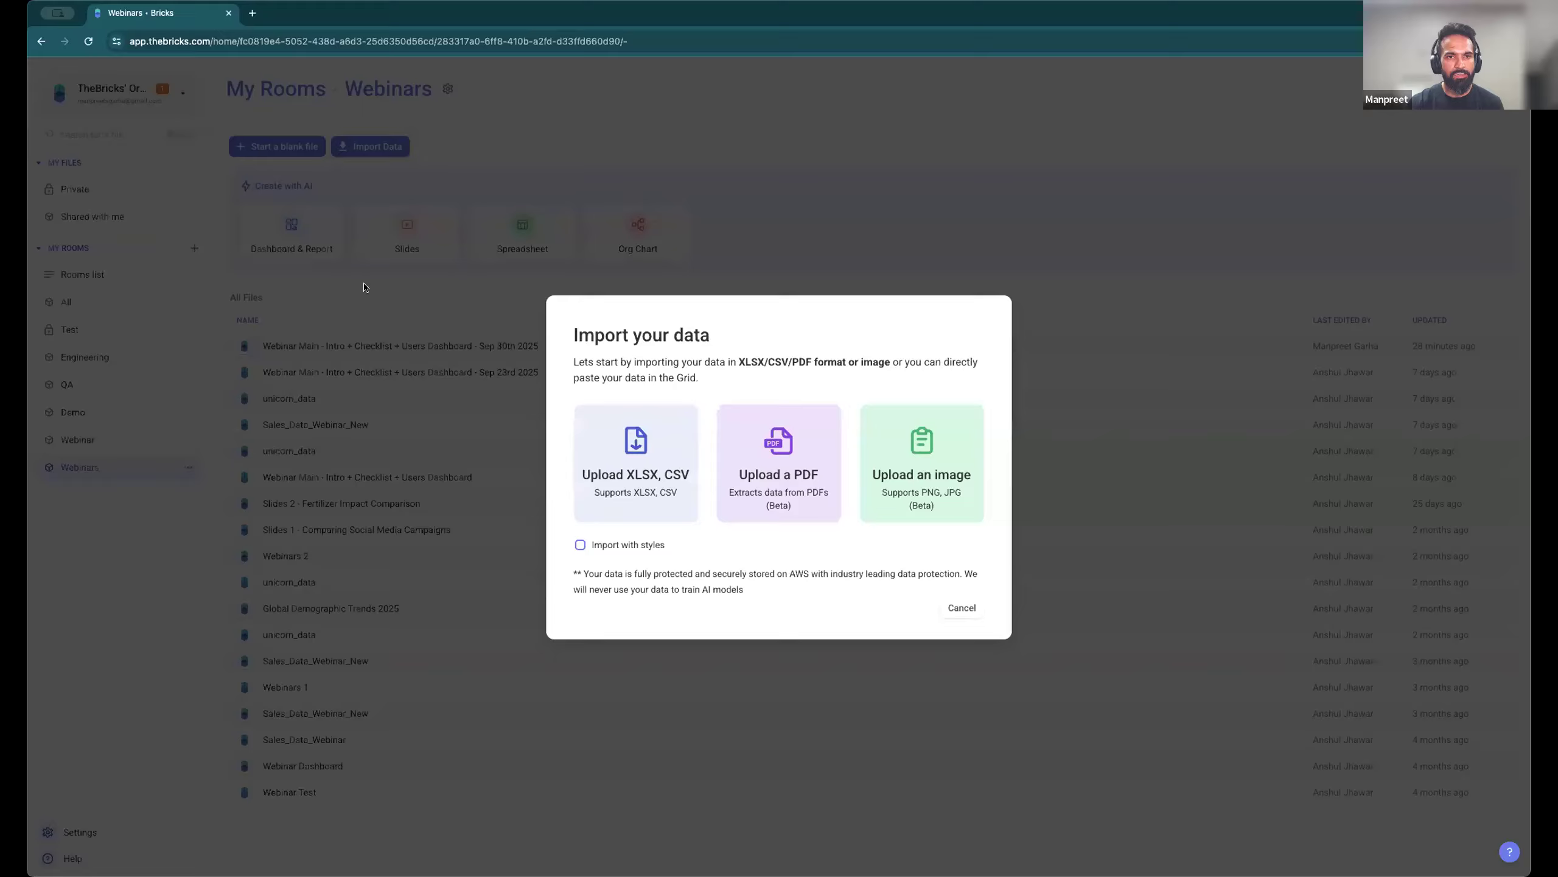
click(605, 440)
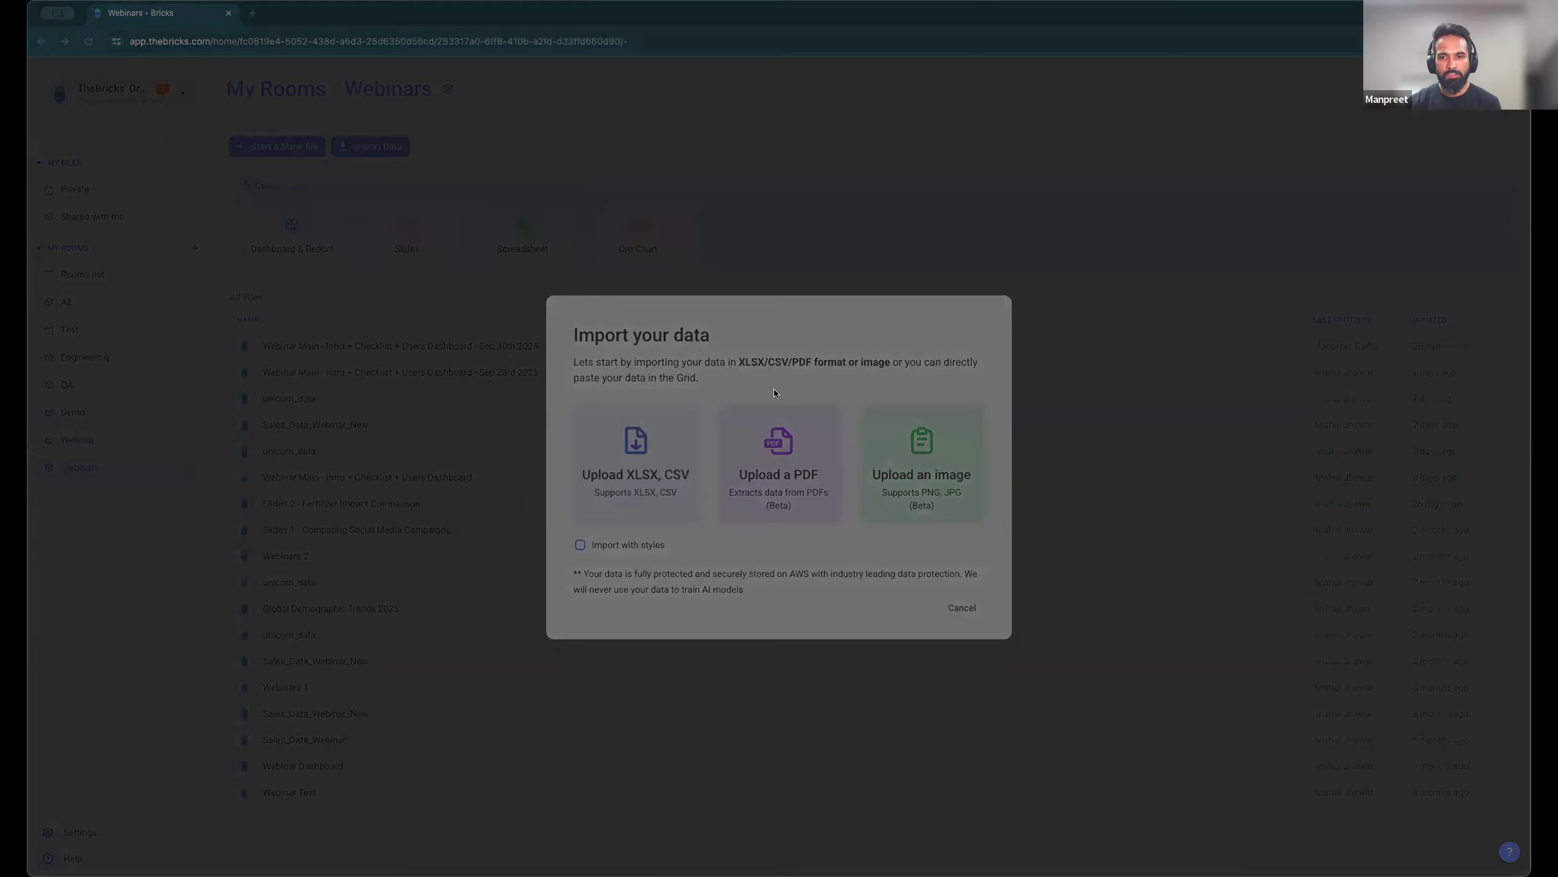
double_click(789, 393)
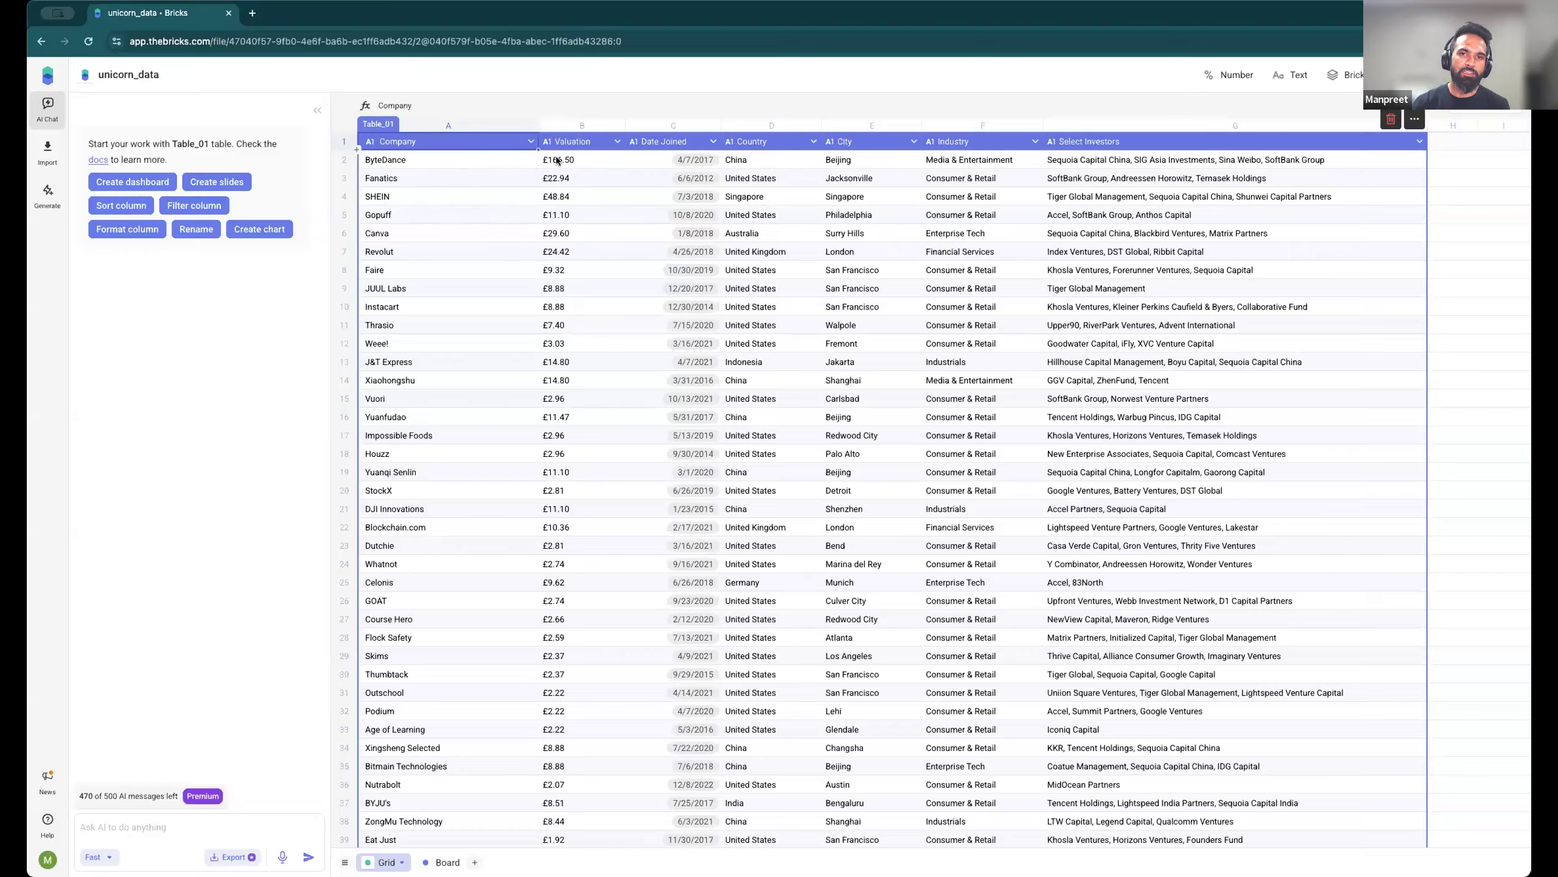
Step: Have the AI change the Valuation column from GBP to USD considering 1 USD = .74 GBP, and accept its edit
drag(557, 160, 552, 177)
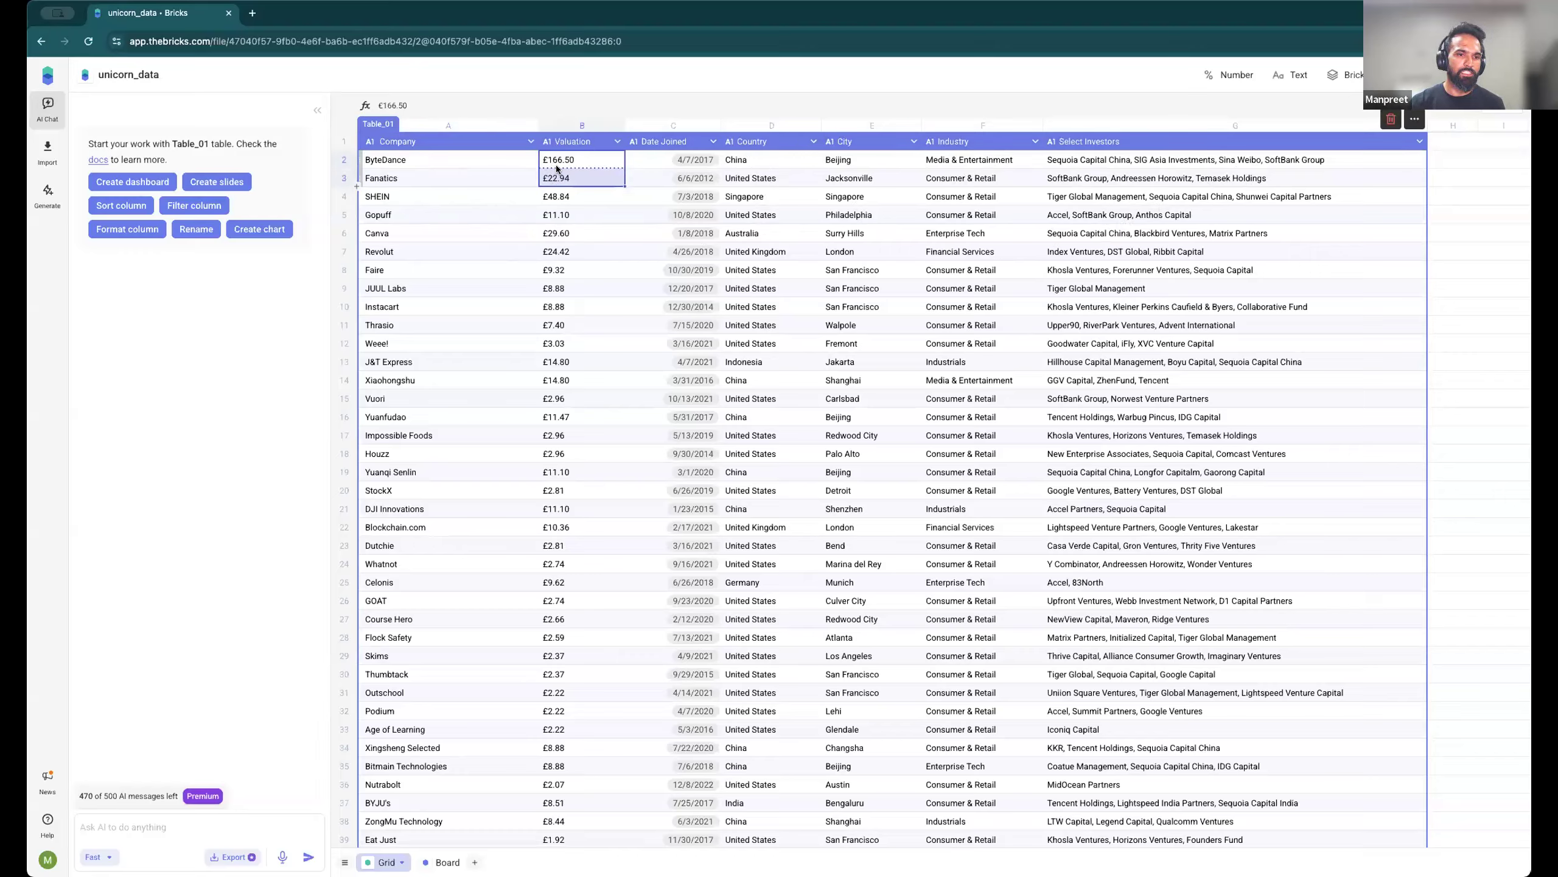
click(146, 826)
text(change the valuation from GBP to USD considering 1 USD = .74 GBP)
click(87, 814)
key(BackSpace)
text(C)
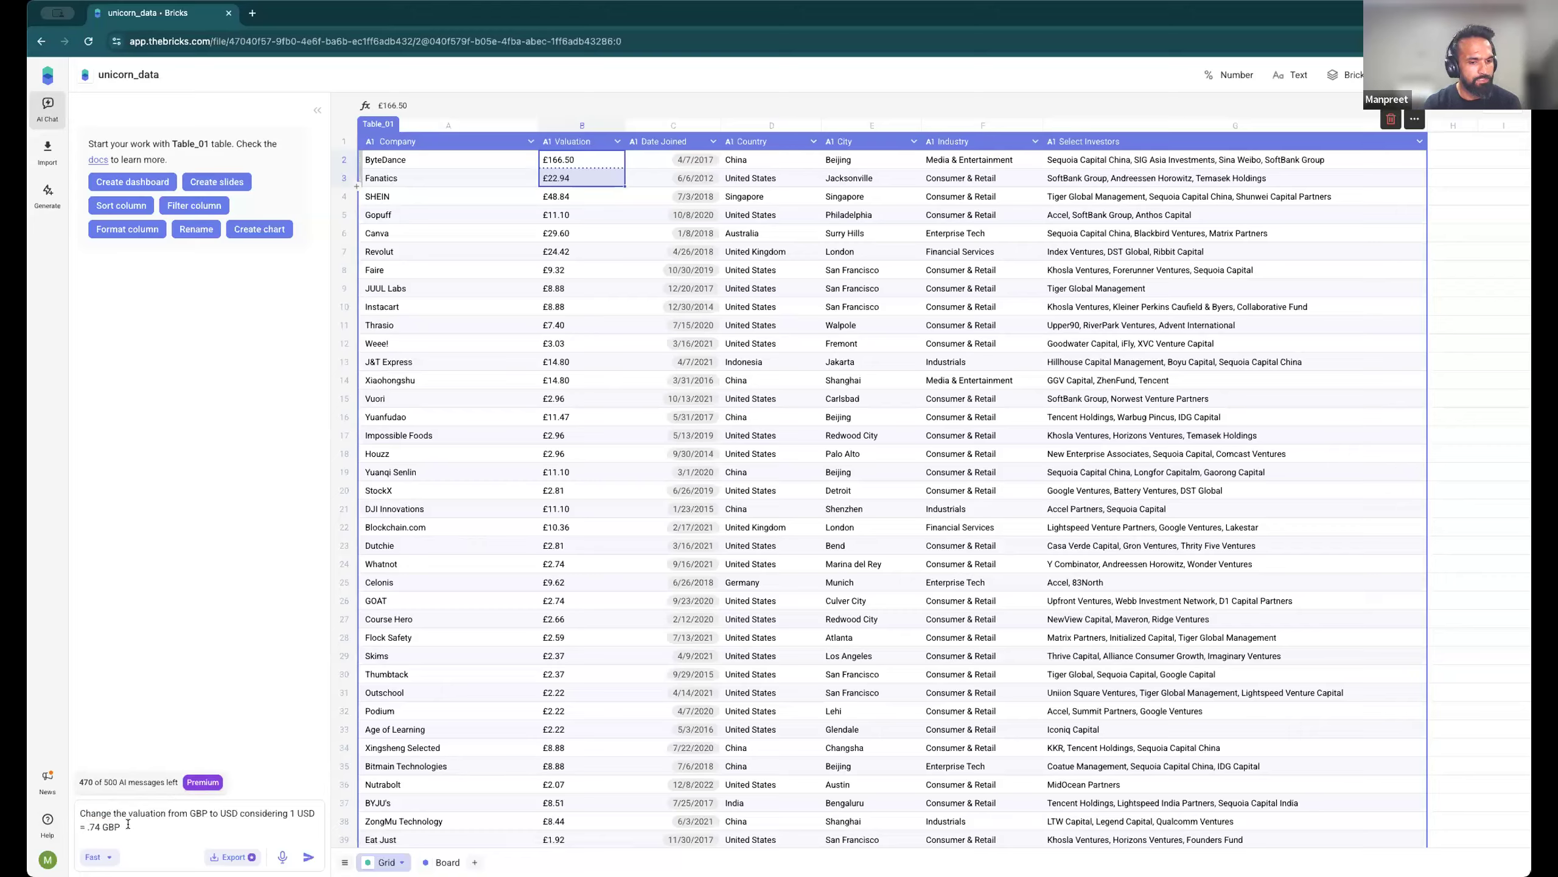
drag(121, 825, 78, 822)
drag(302, 831, 289, 812)
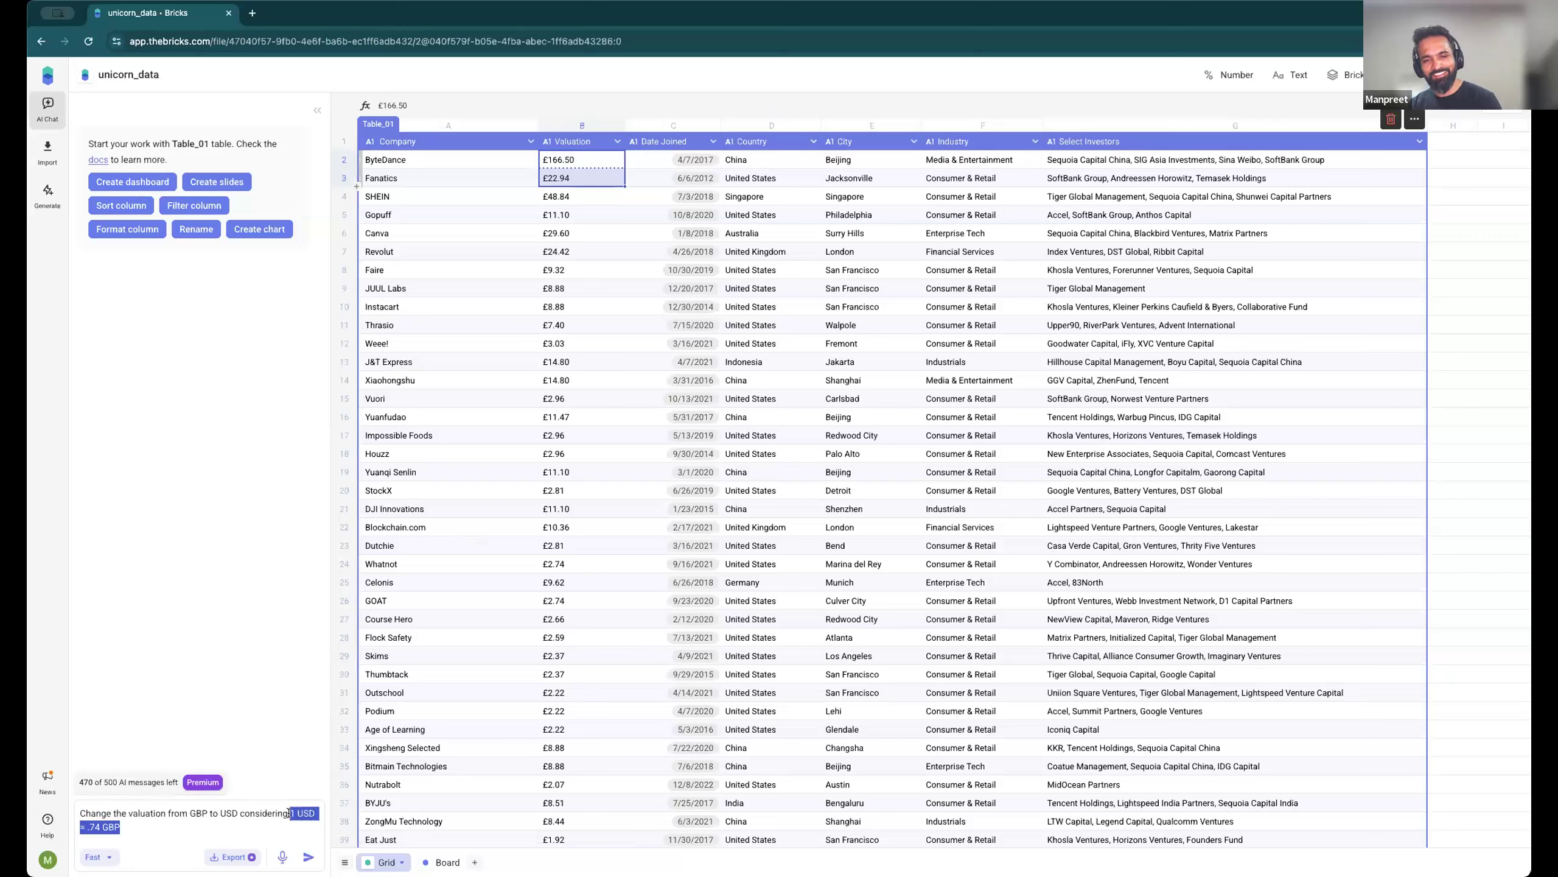
click(213, 821)
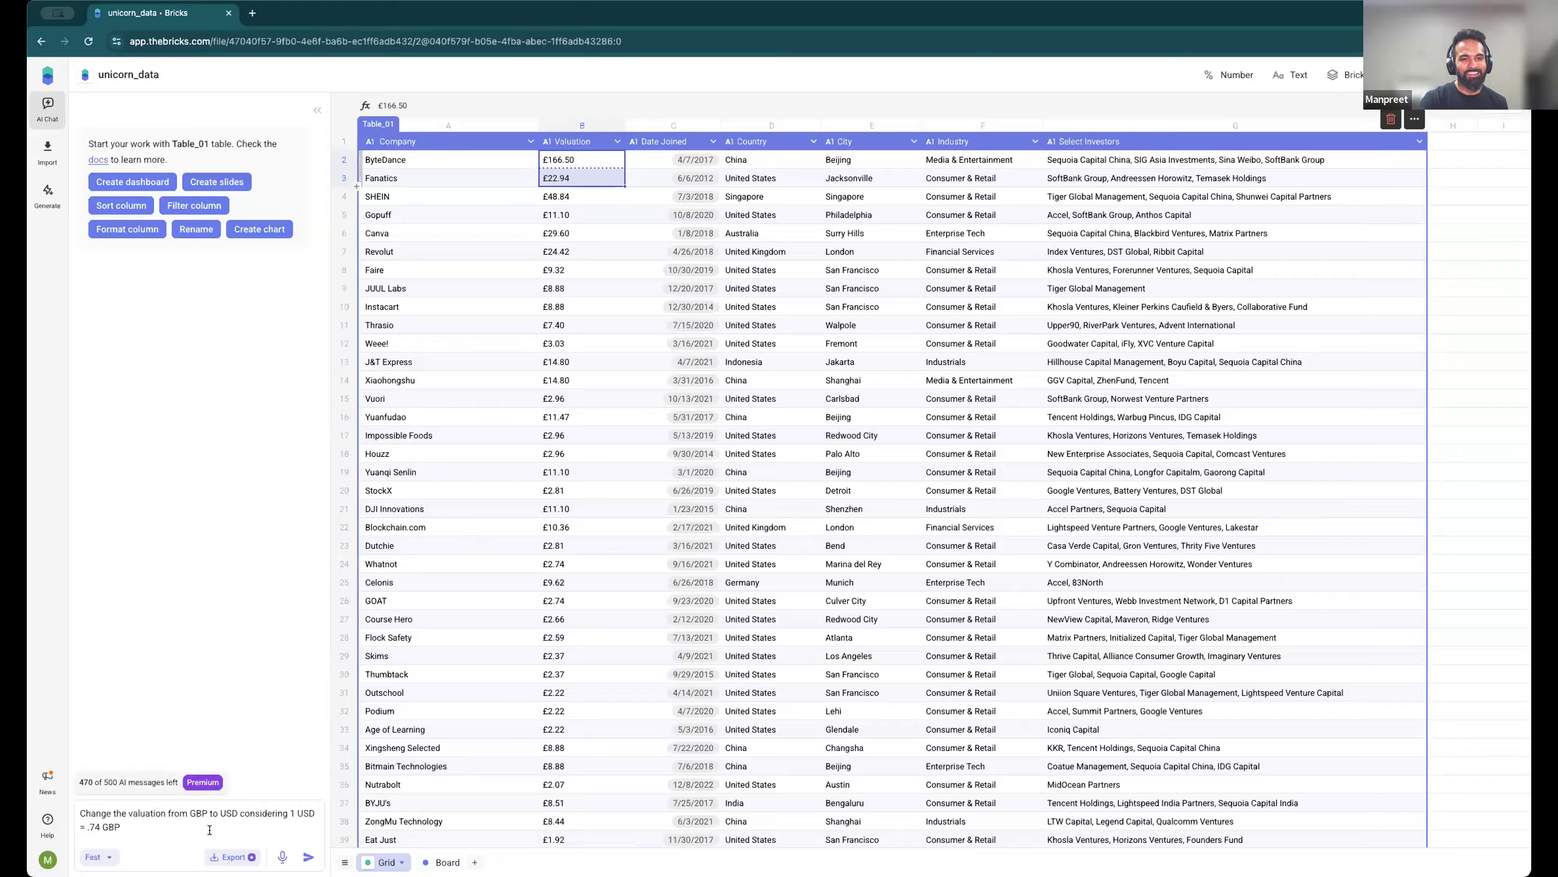
key(super+a)
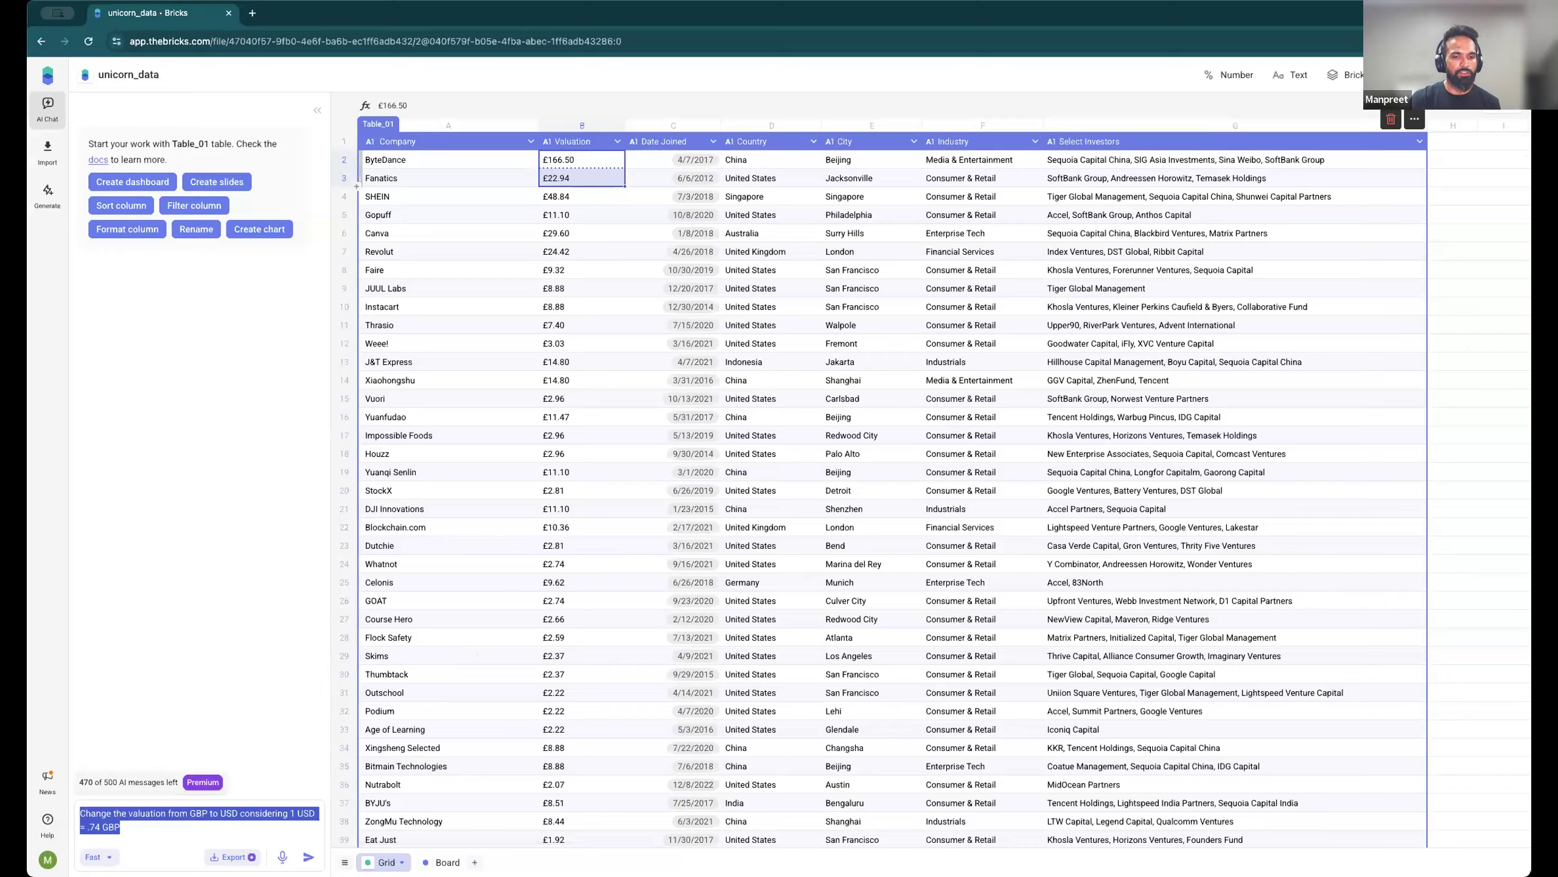
key(Return)
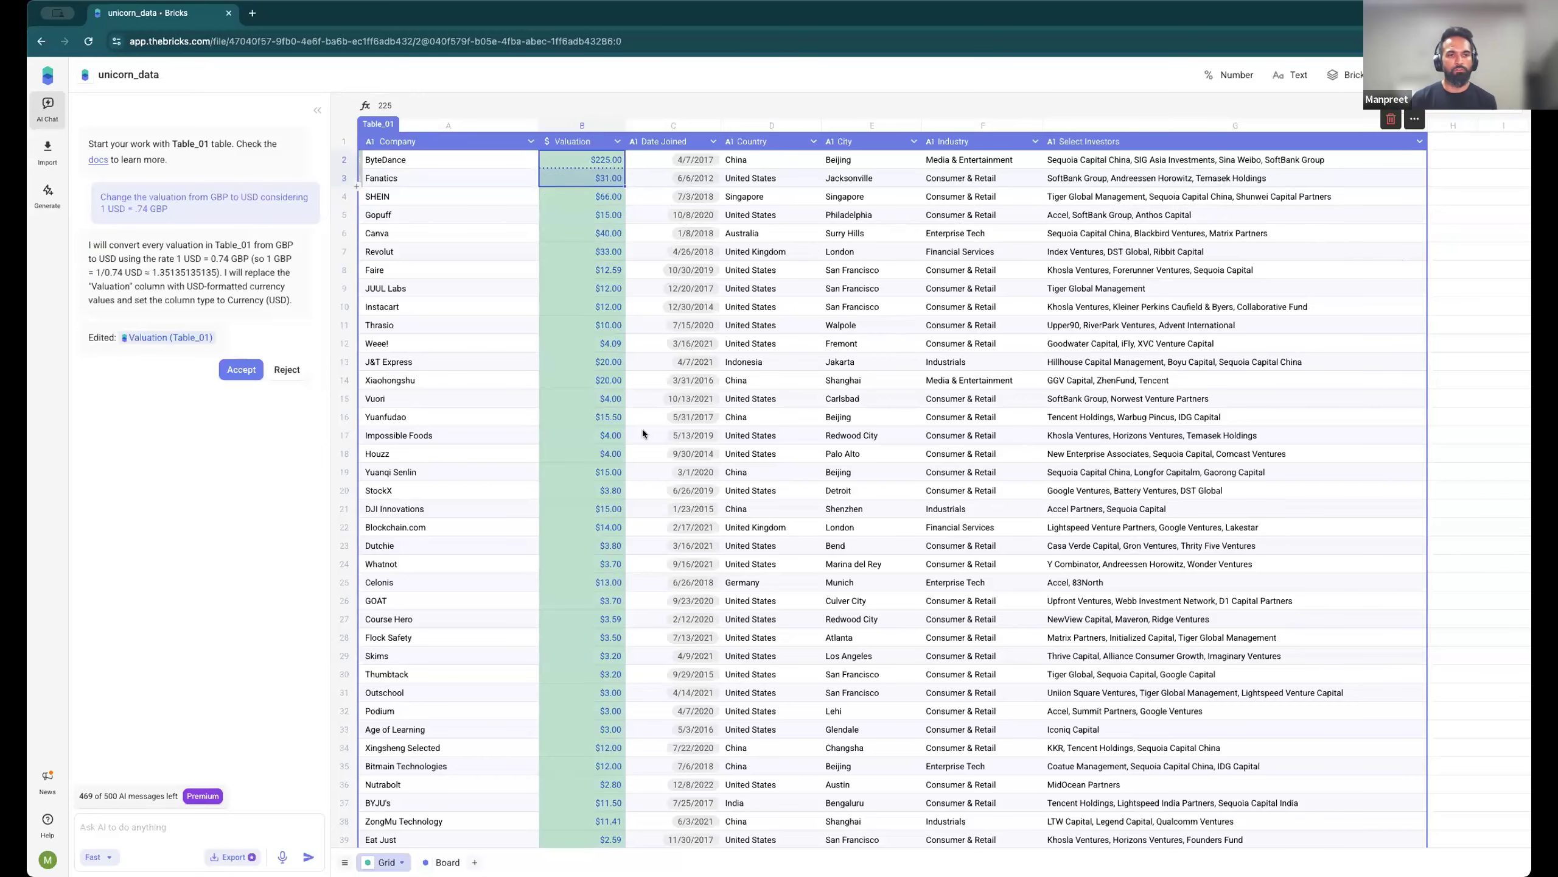
click(240, 369)
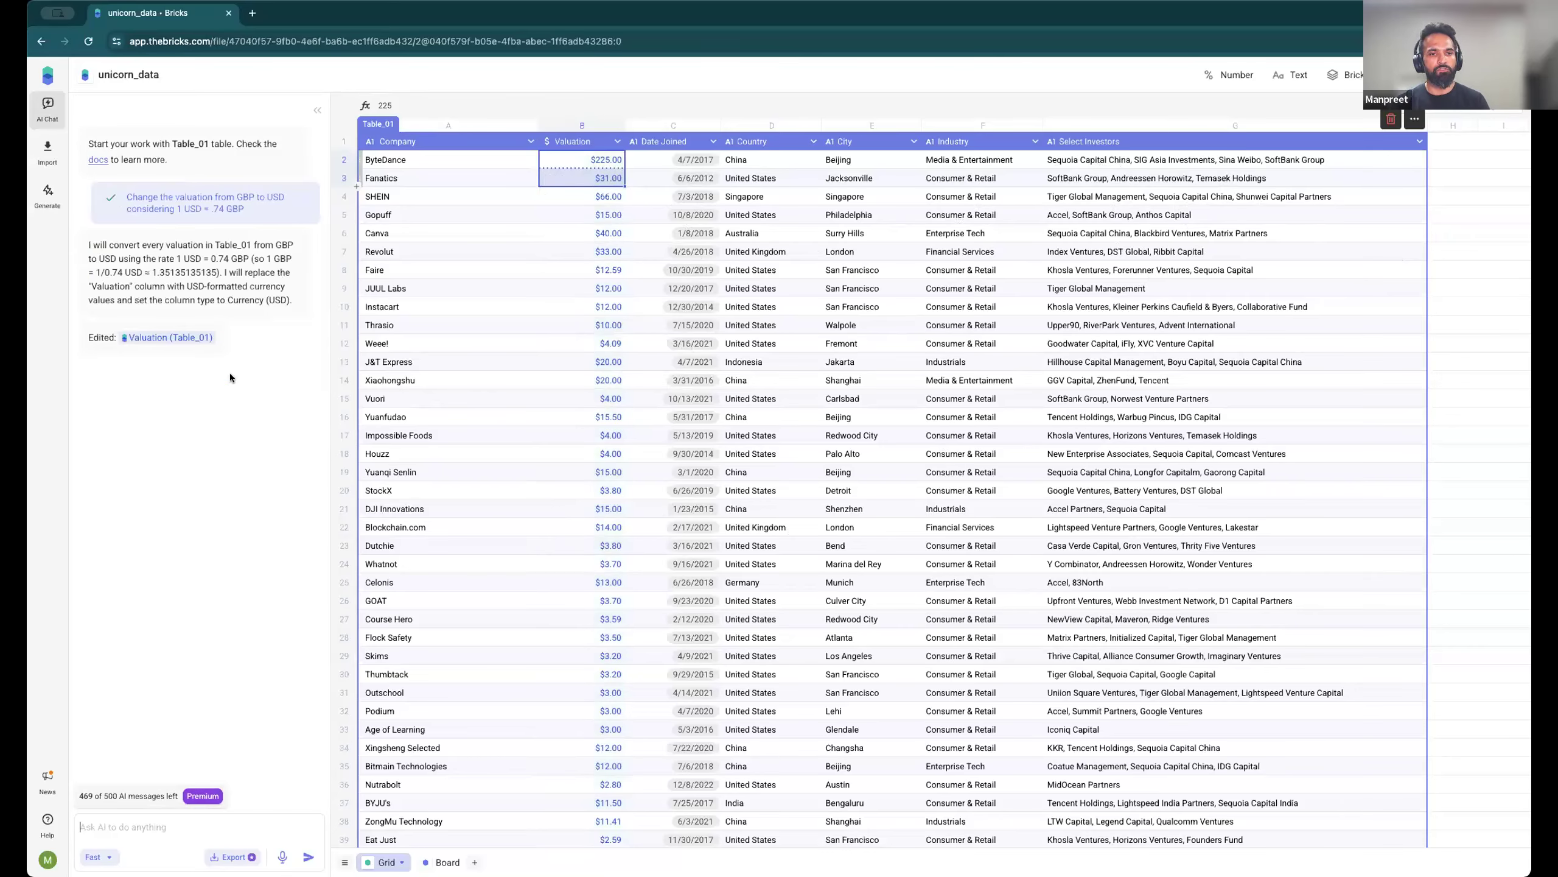
click(417, 434)
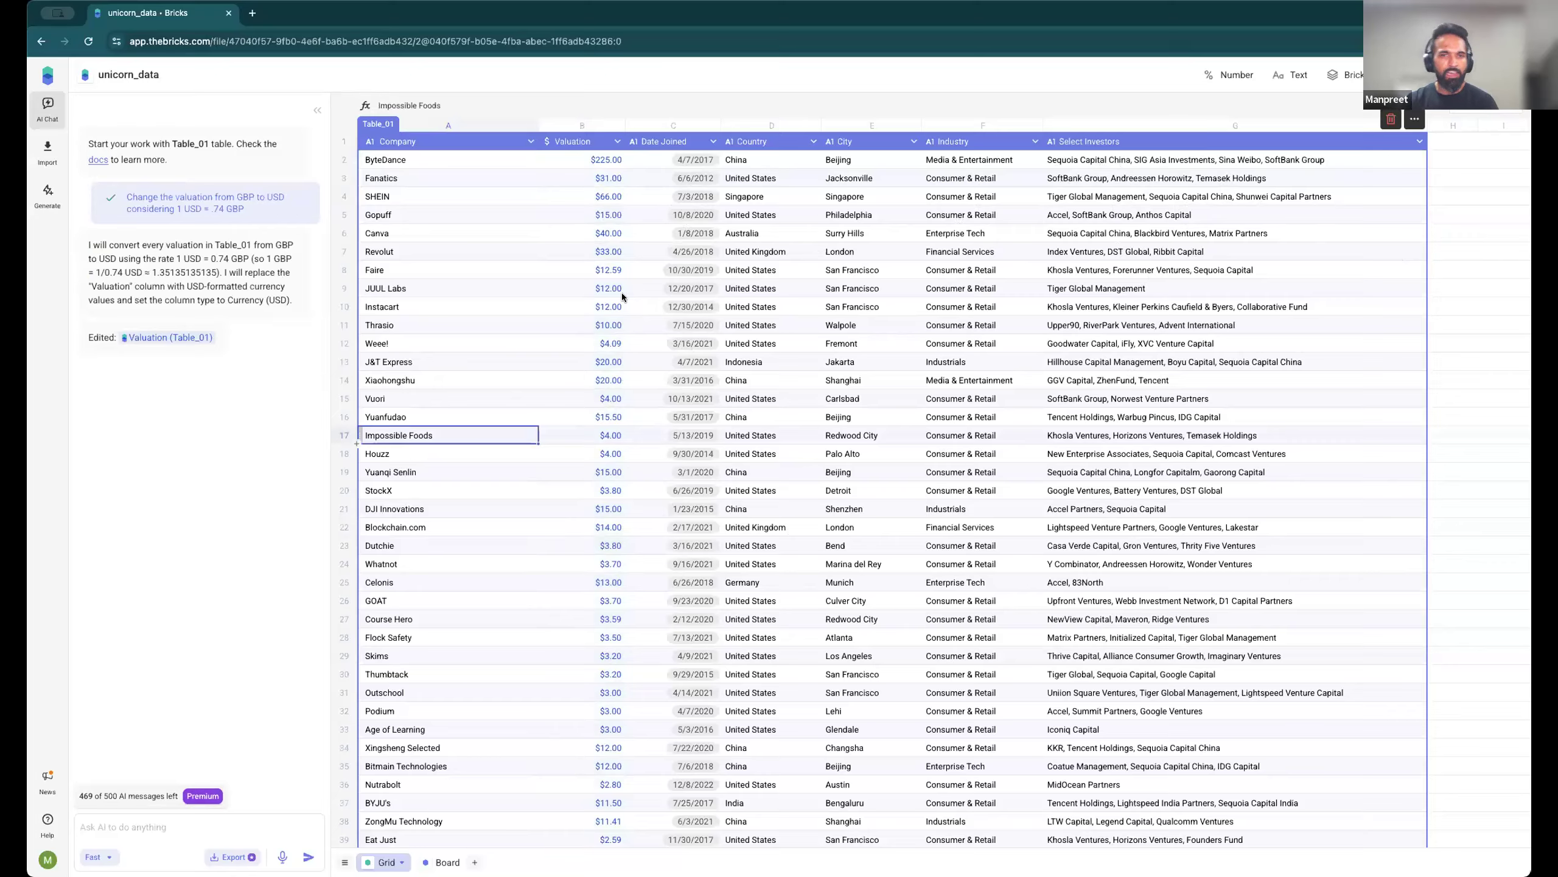
click(137, 817)
text(c)
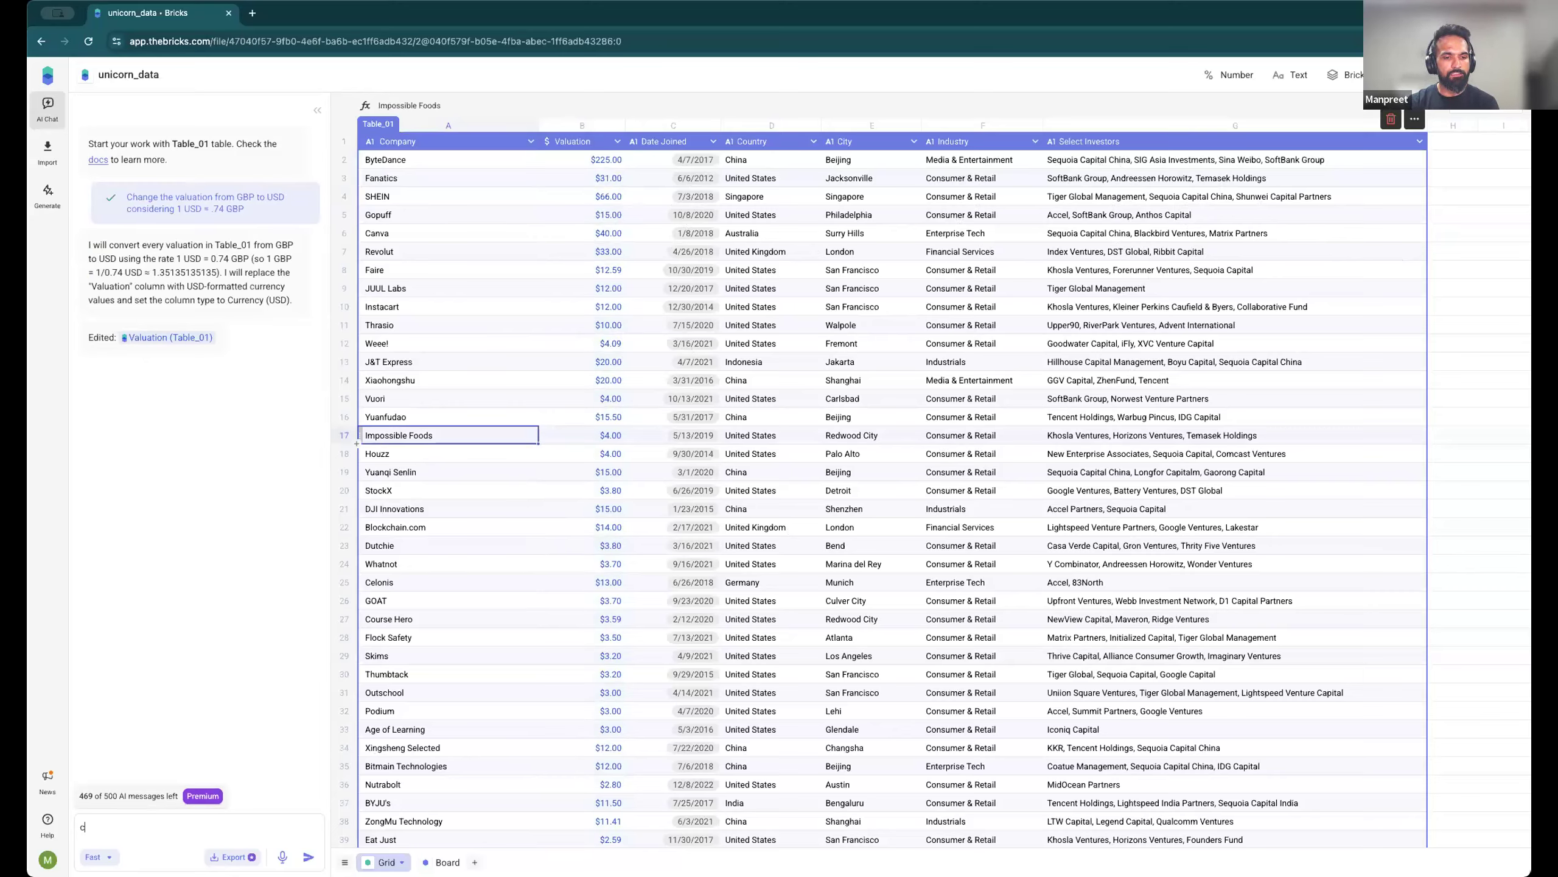
text(reate d)
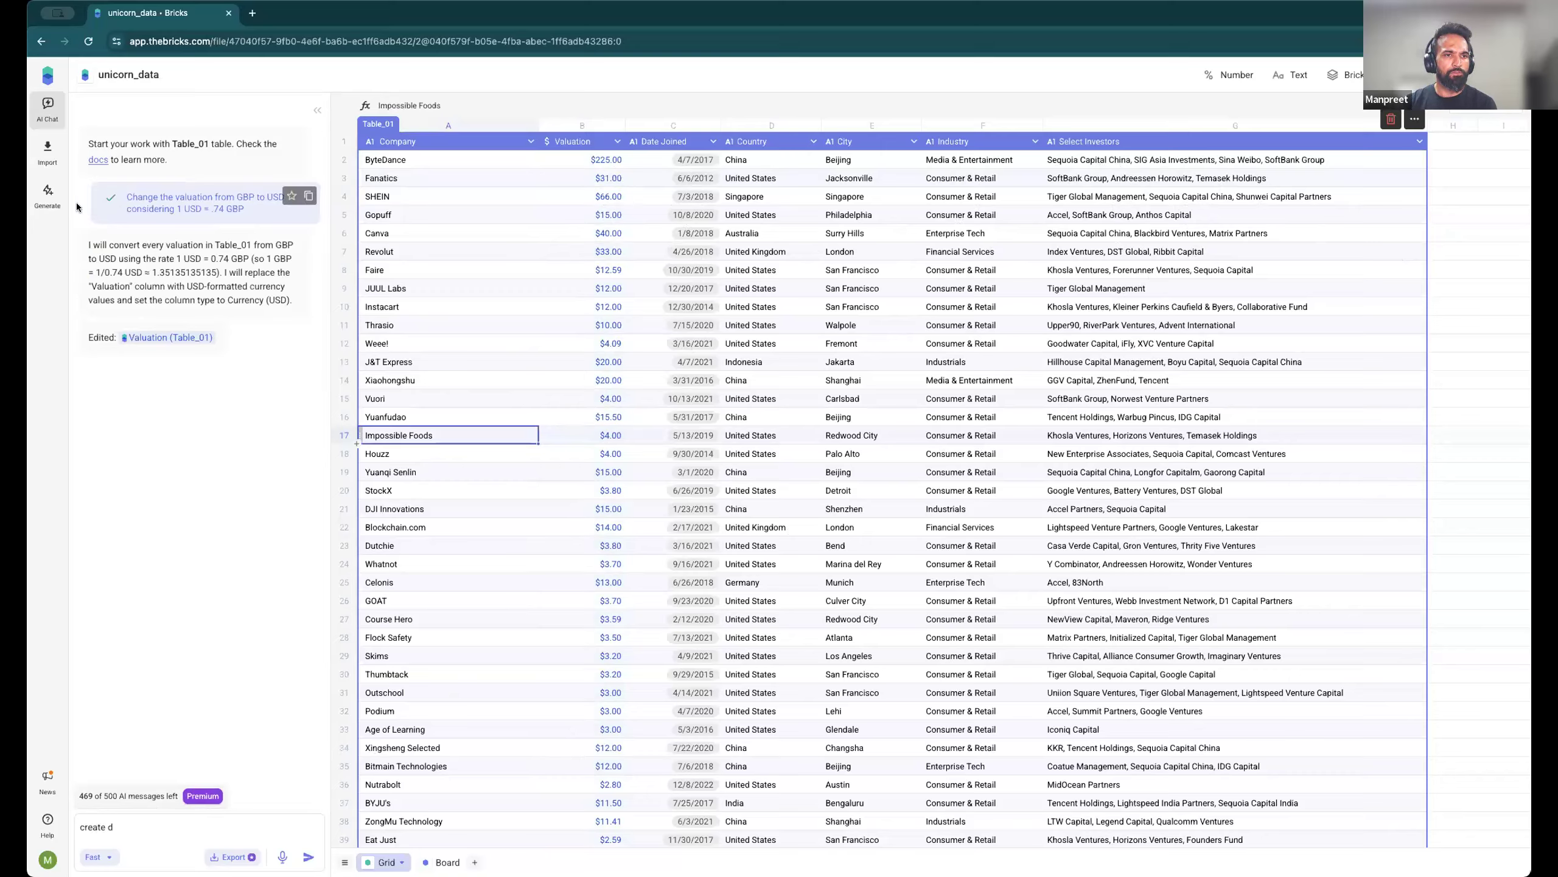
click(48, 203)
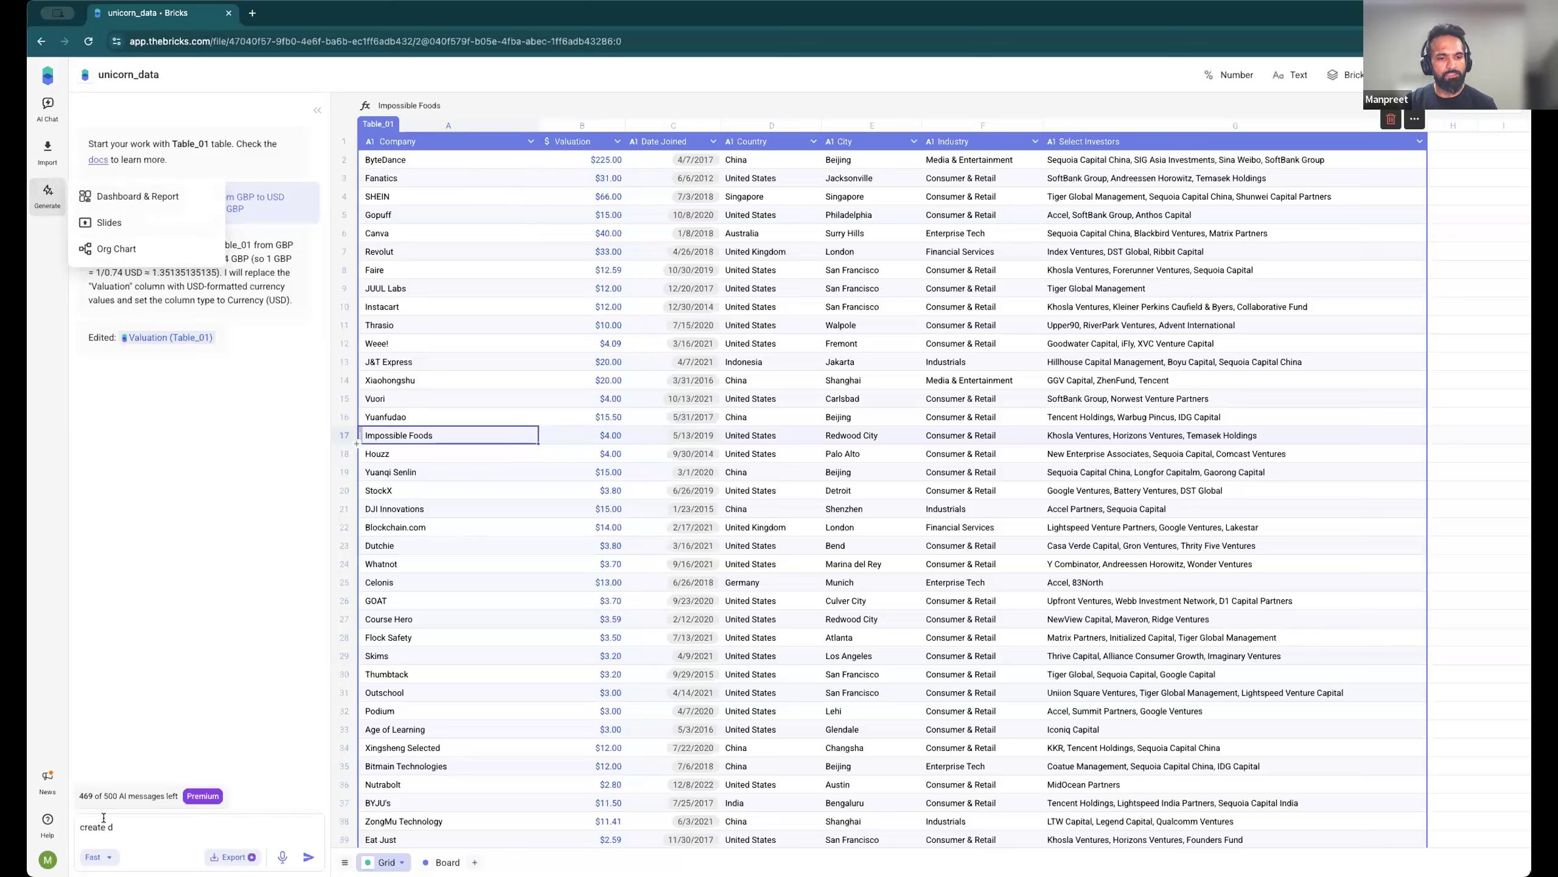
click(136, 829)
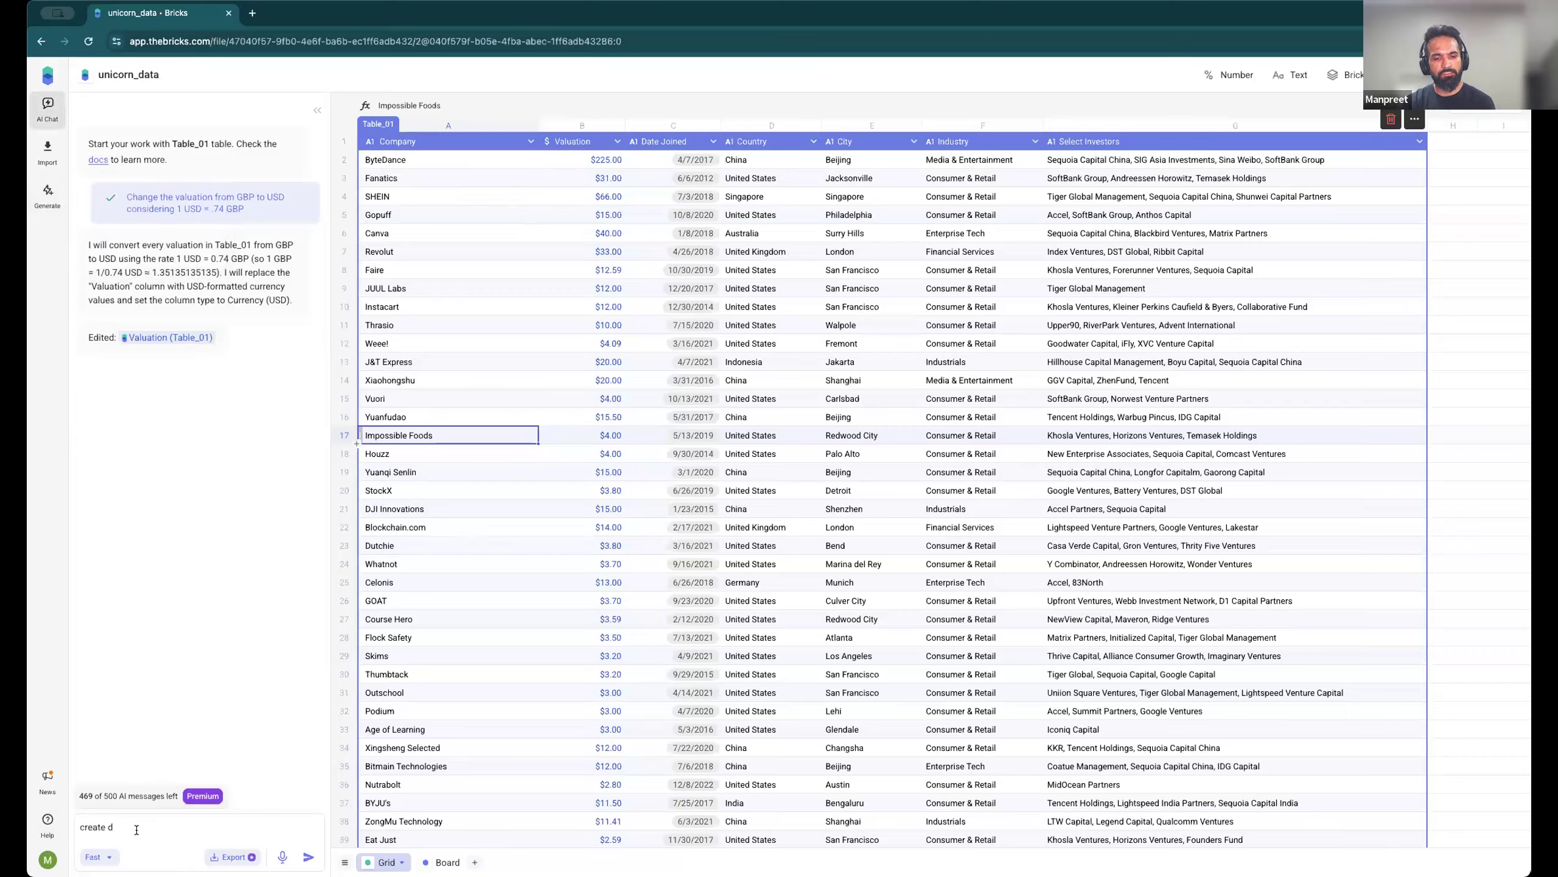
key(BackSpace)
key(BackSpace)
key(BackSpace)
key(BackSpace)
key(BackSpace)
key(BackSpace)
key(BackSpace)
key(BackSpace)
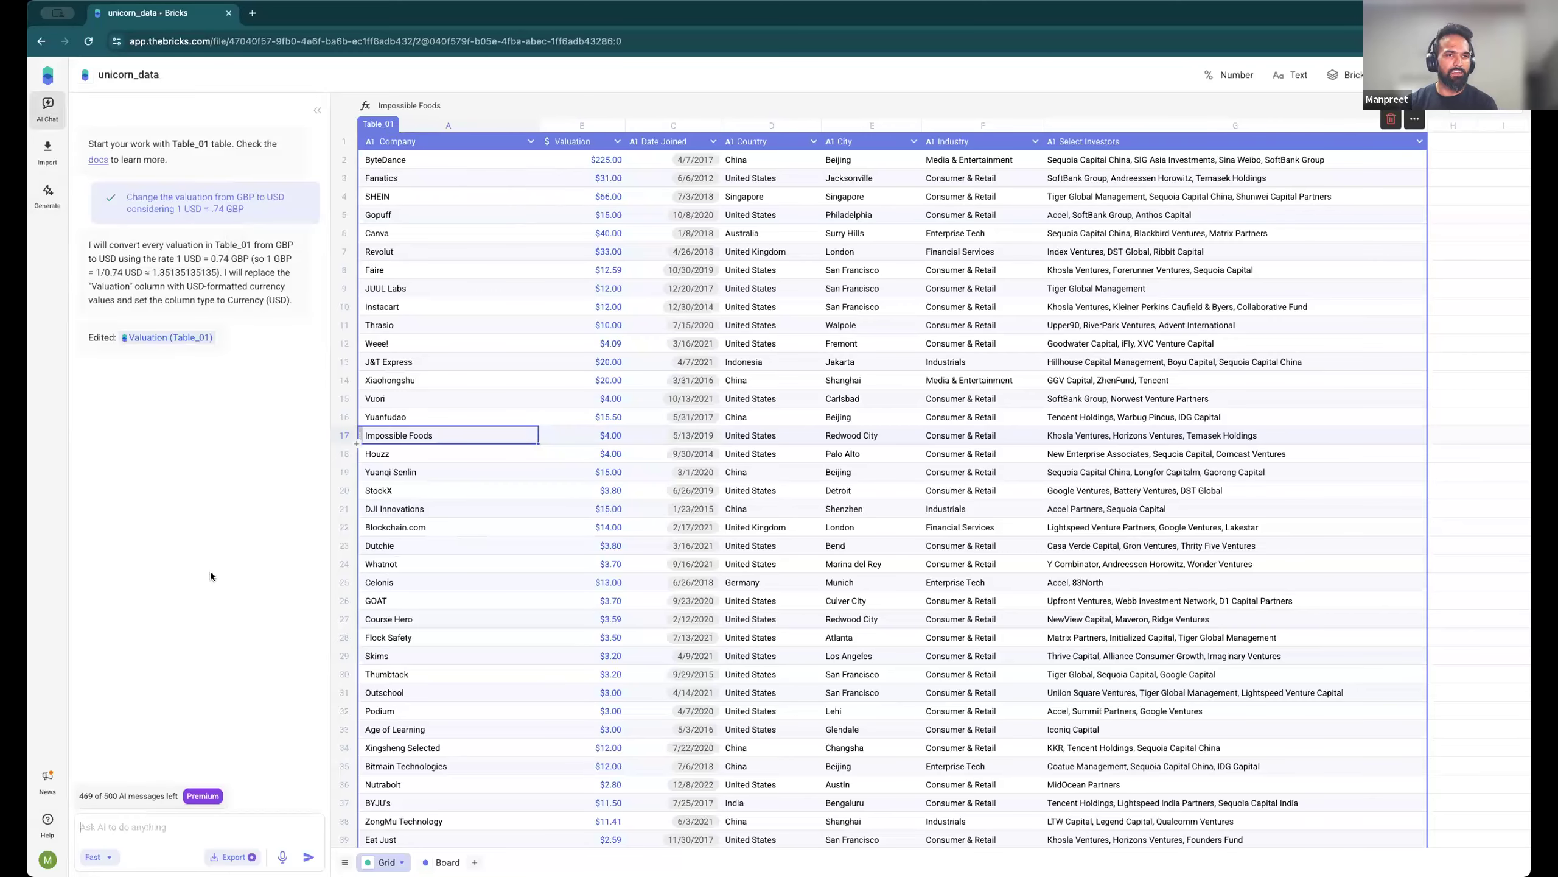
Step: Generate an AI dashboard and report from the unicorn data table
click(48, 193)
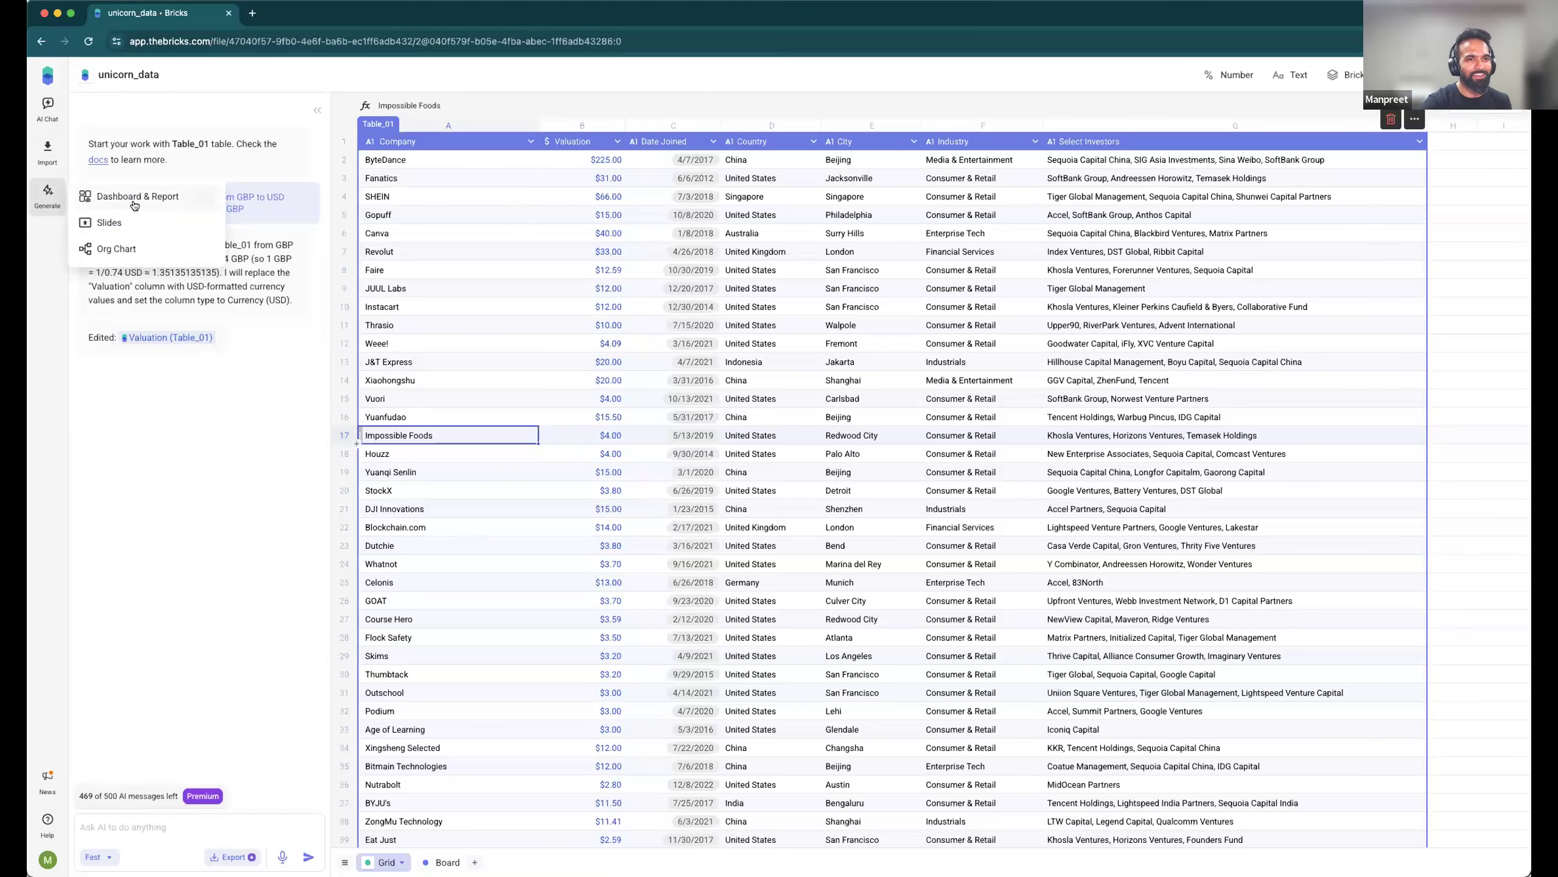
click(135, 202)
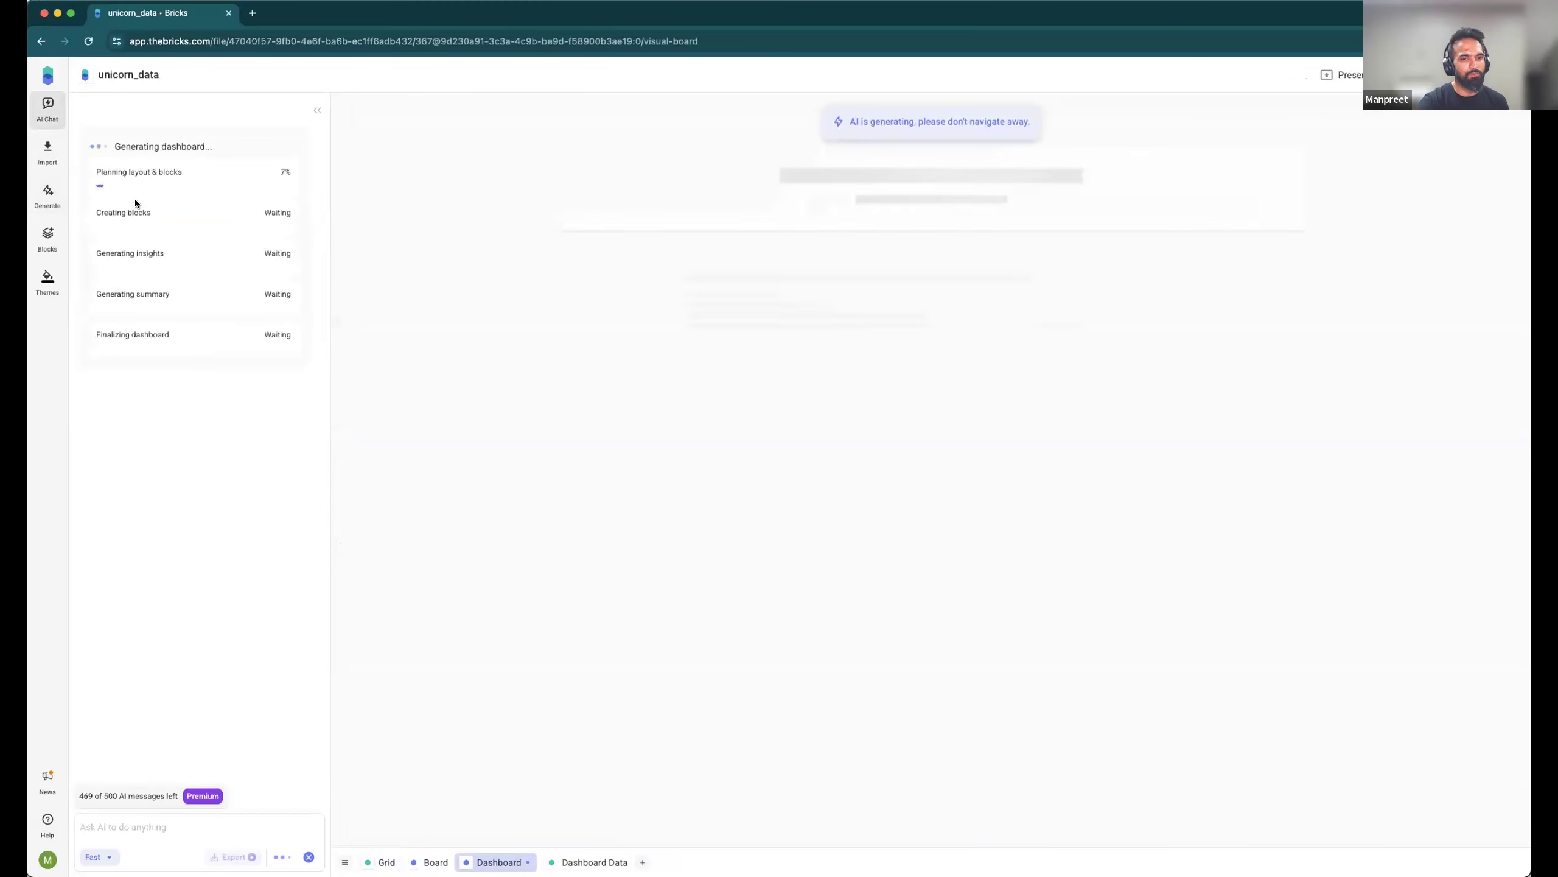
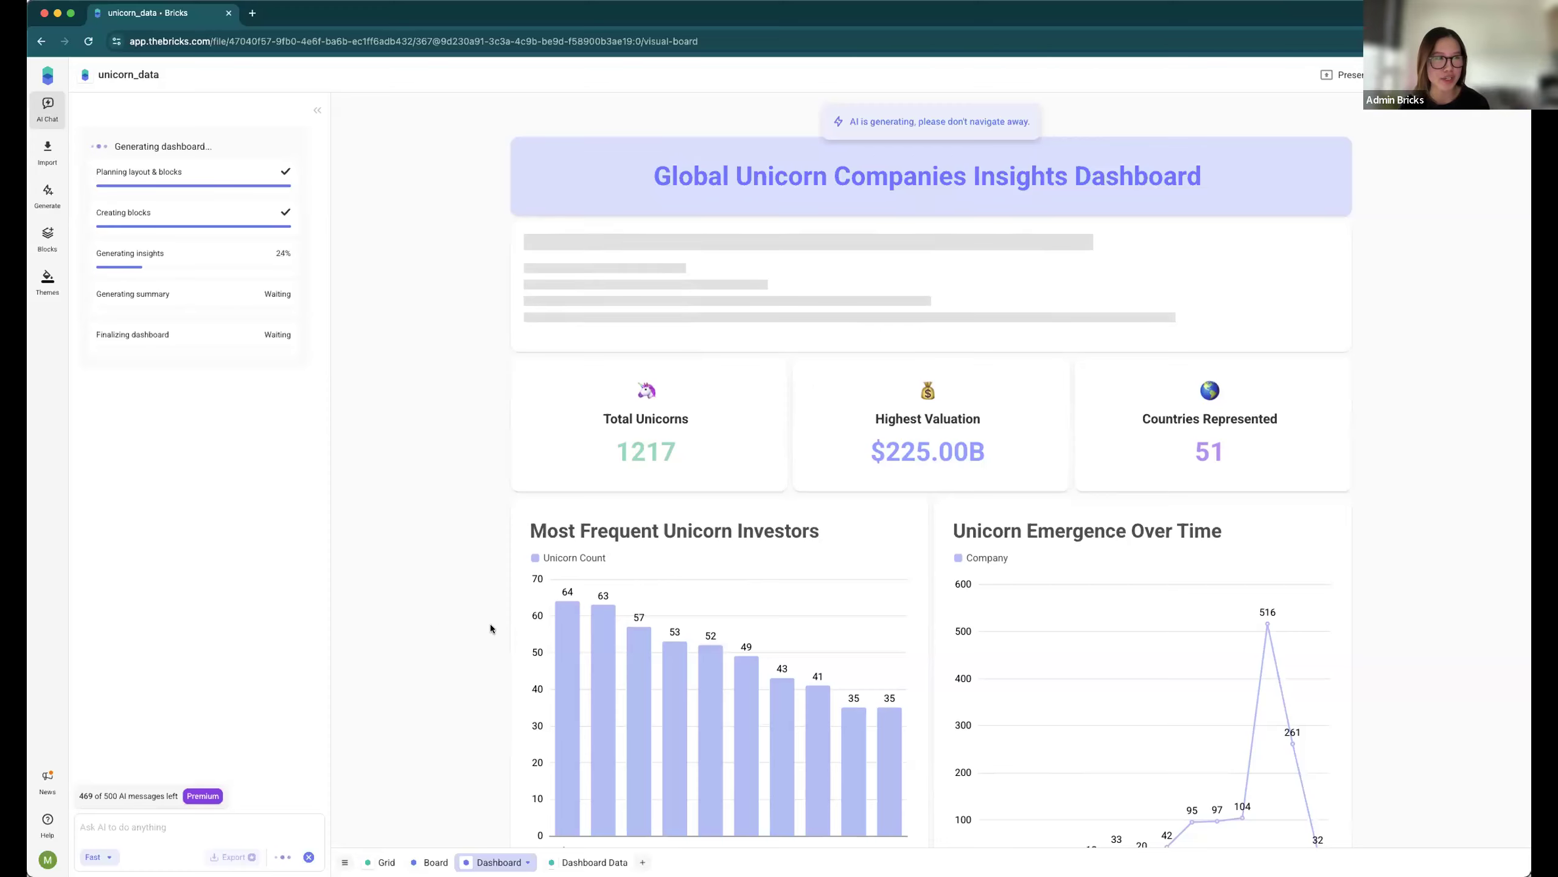
scroll(490, 624, down, 1)
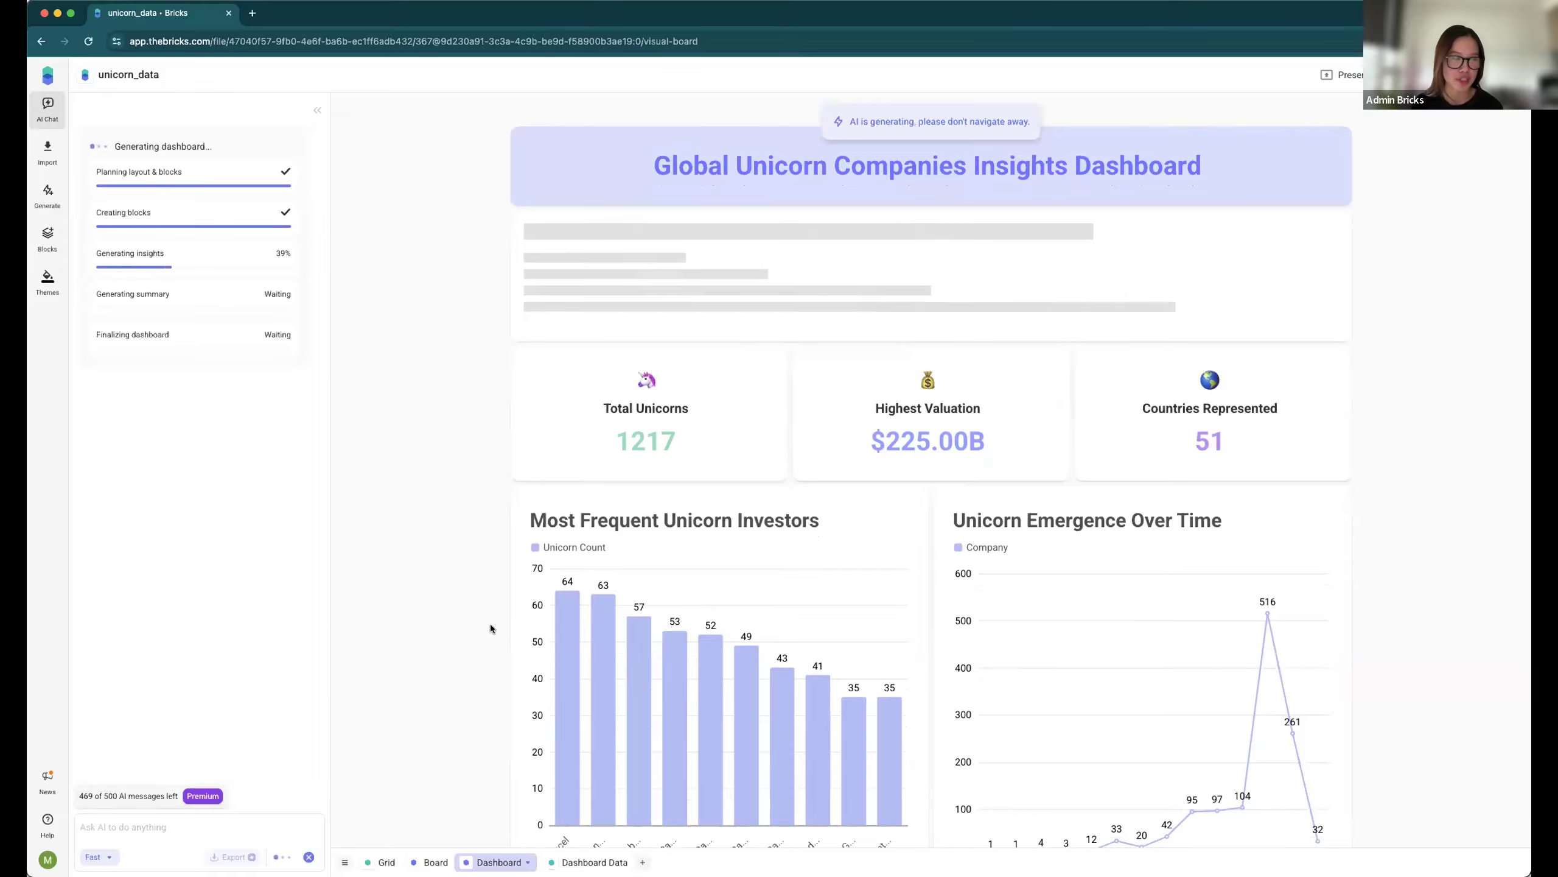
scroll(490, 624, down, 1)
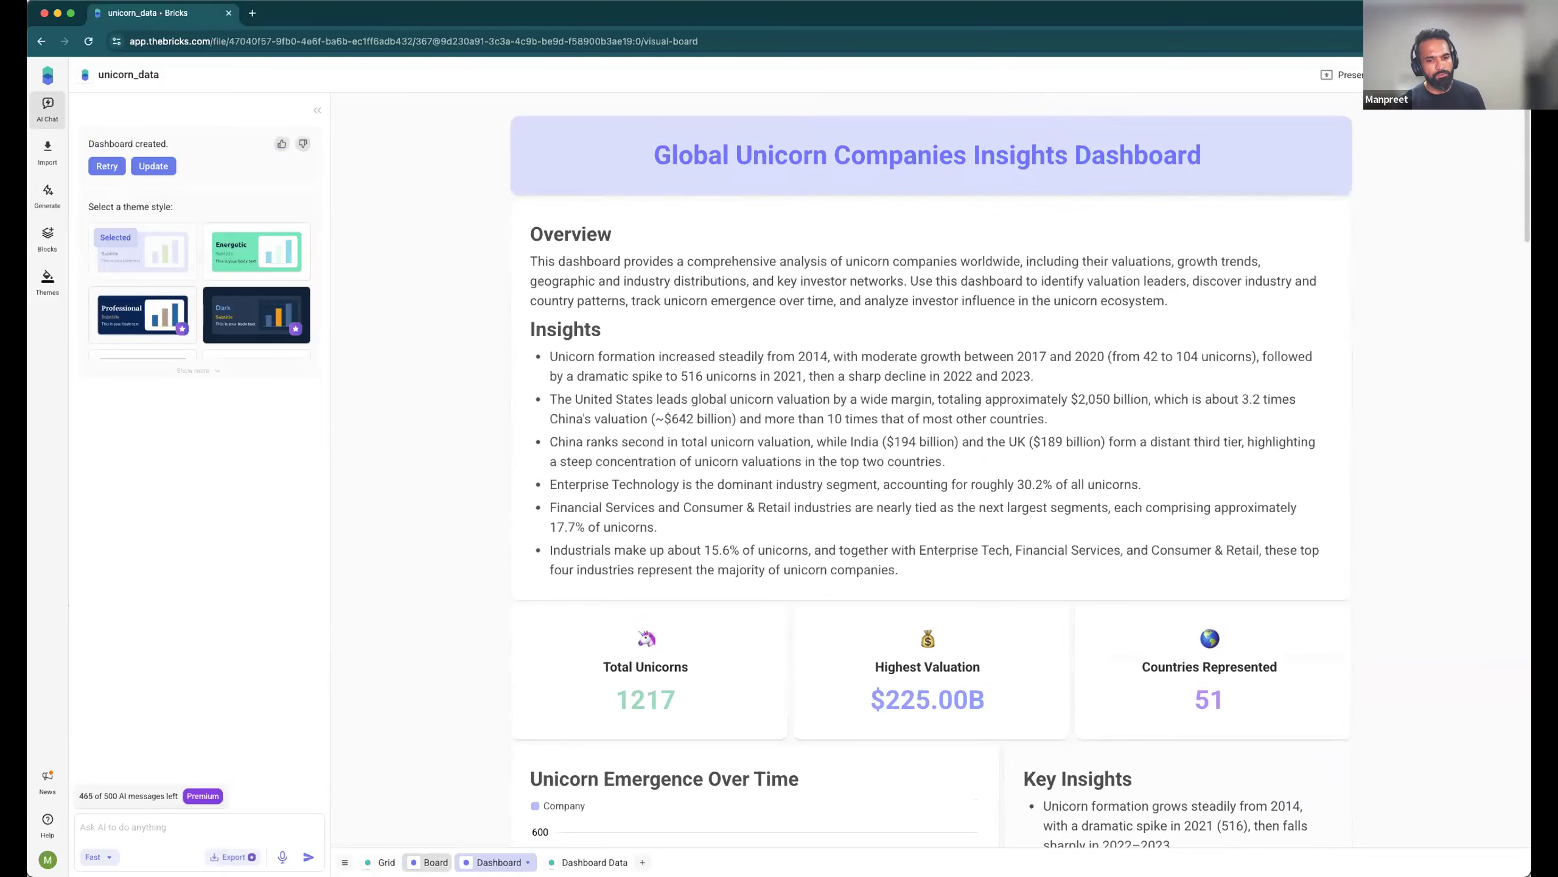
click(384, 862)
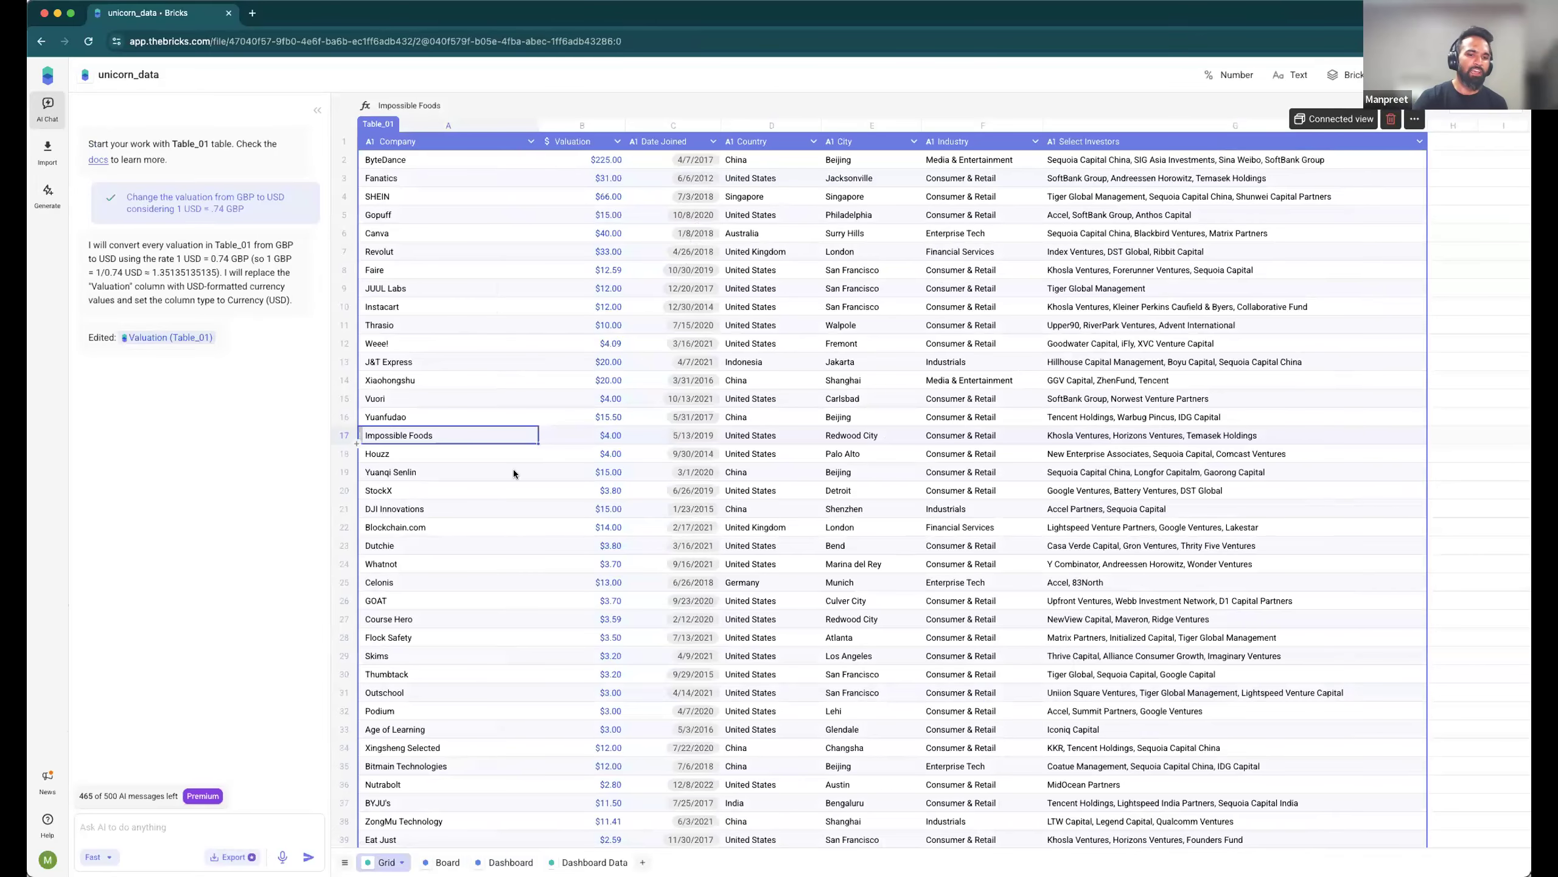
click(160, 829)
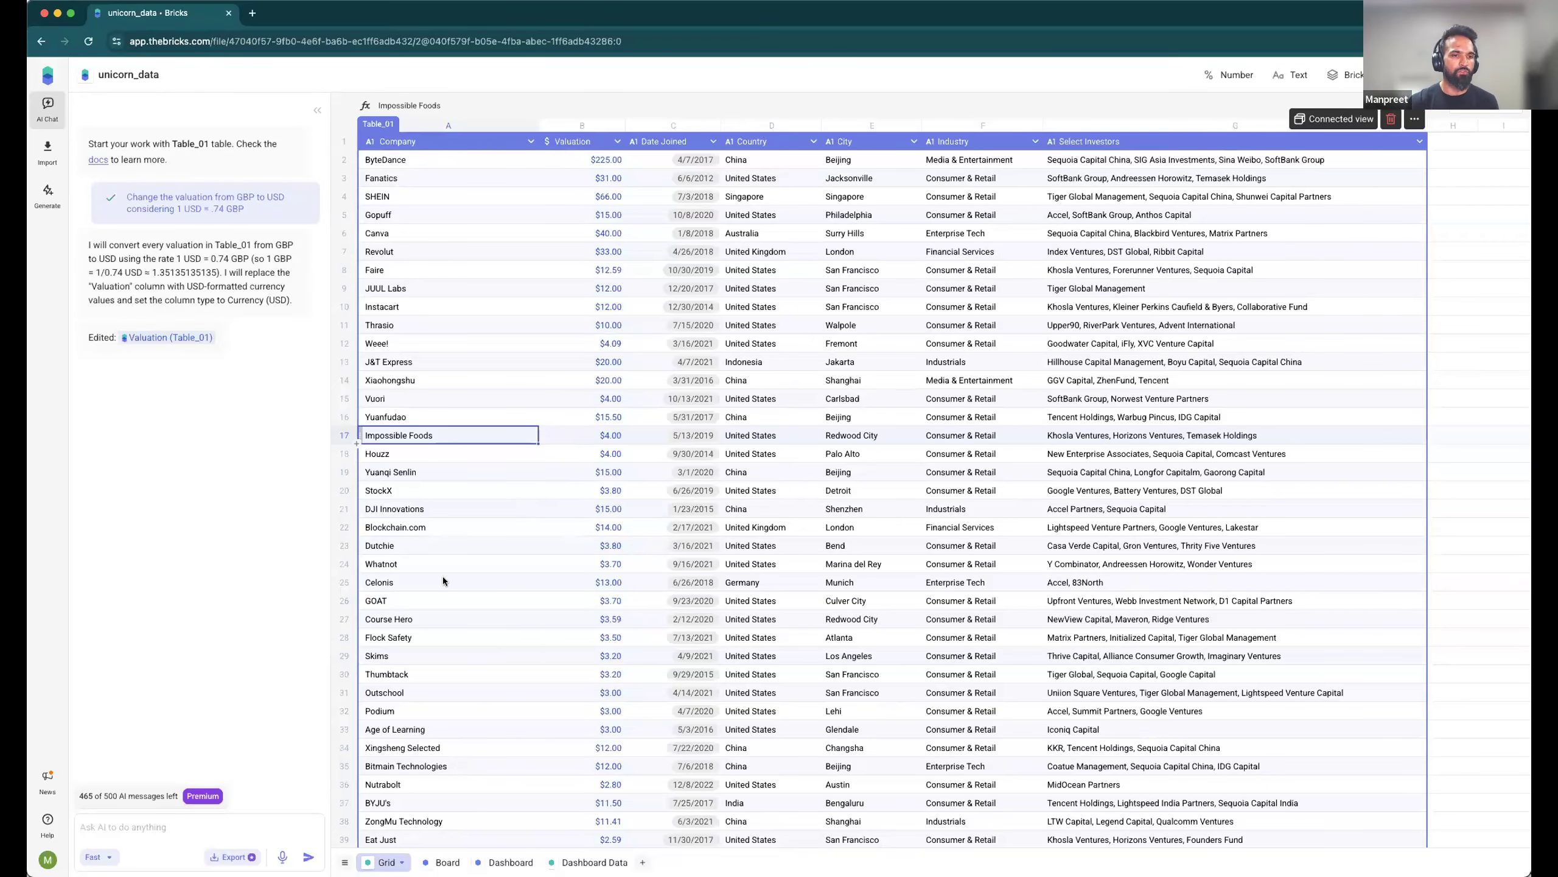
click(498, 862)
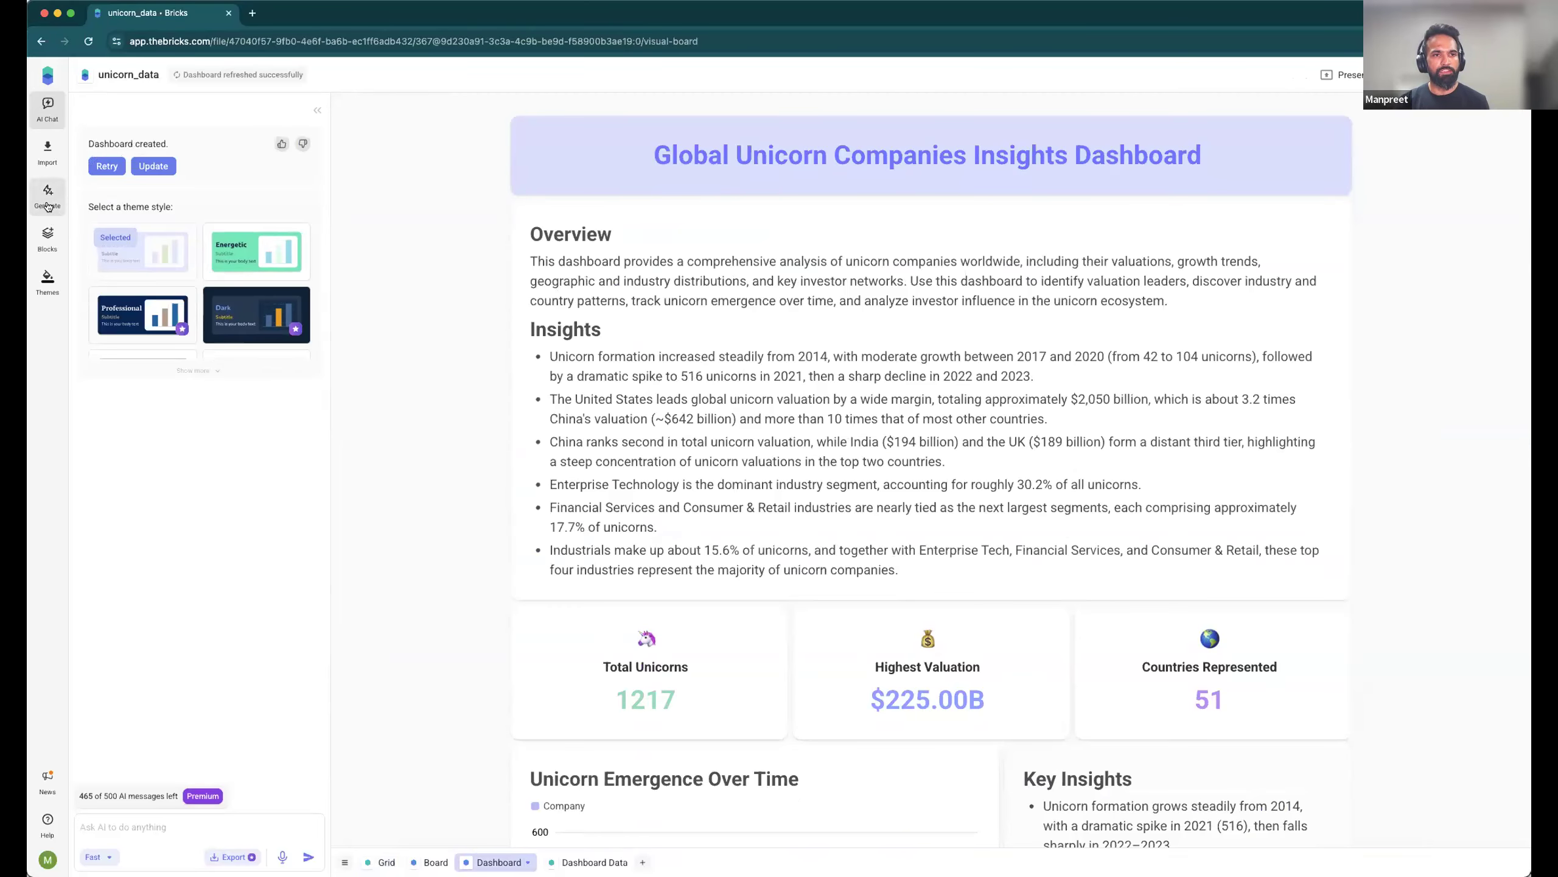
Step: Try the Dark and Minimalist theme styles on the dashboard, apply the Creative theme, and collapse the AI chat
scroll(706, 368, down, 8)
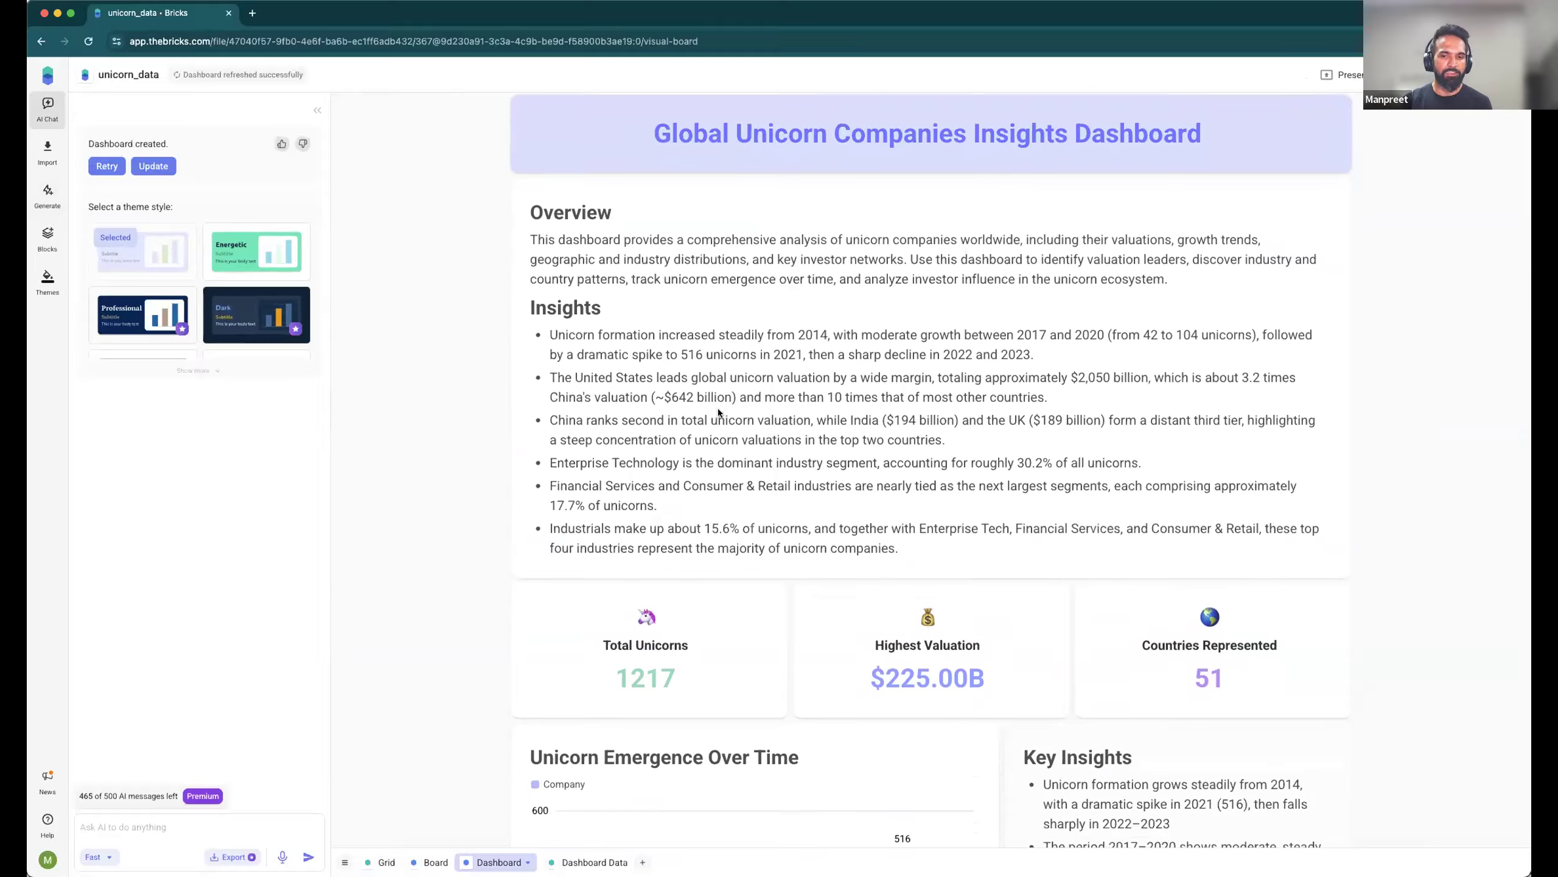
scroll(806, 470, down, 1)
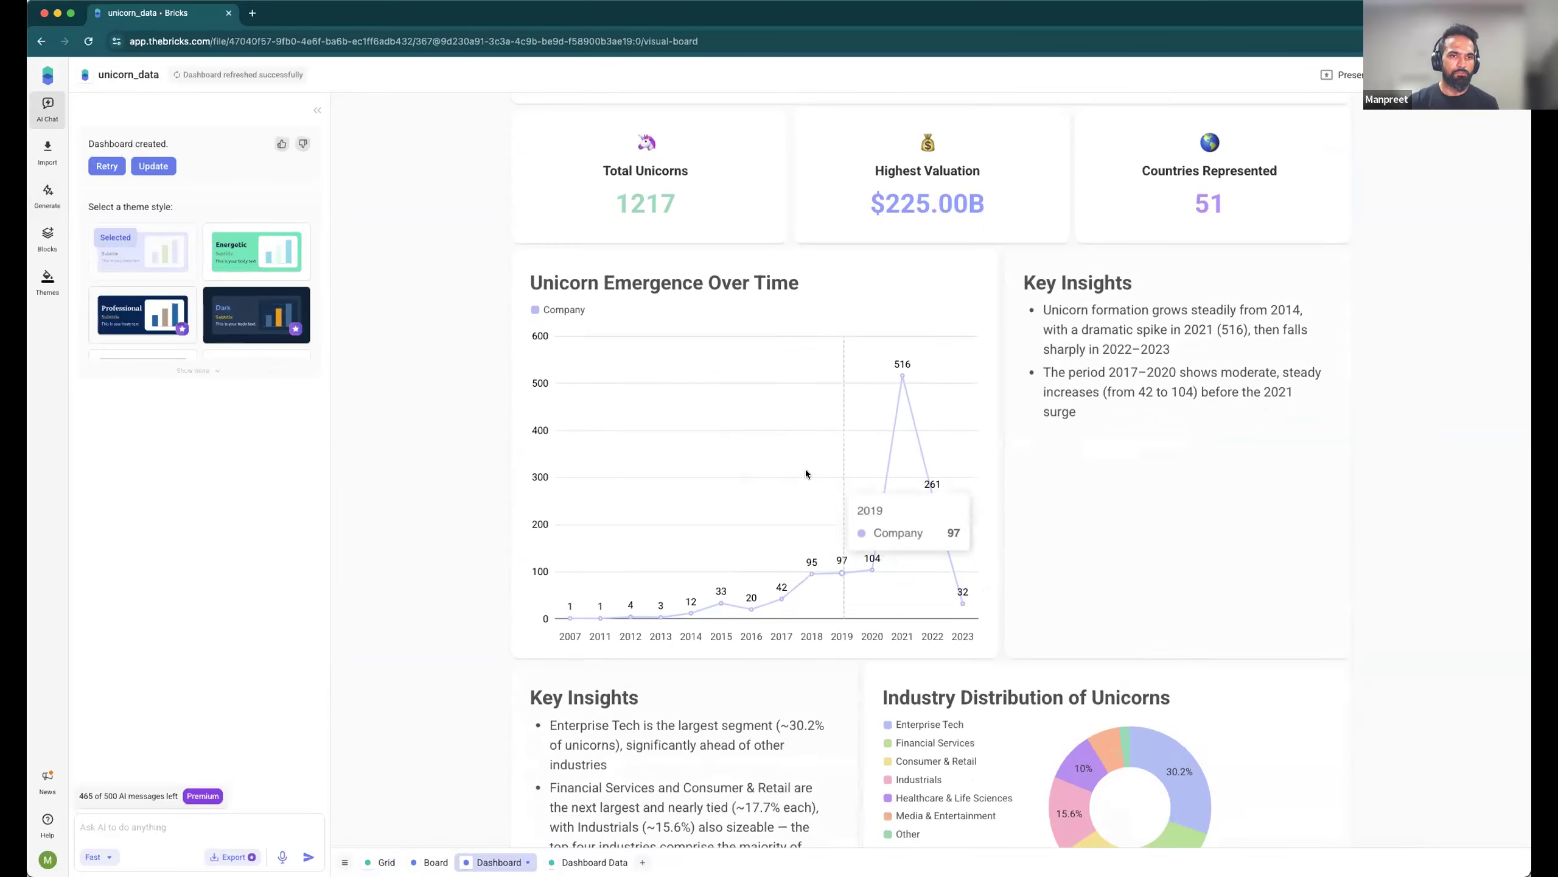
click(214, 363)
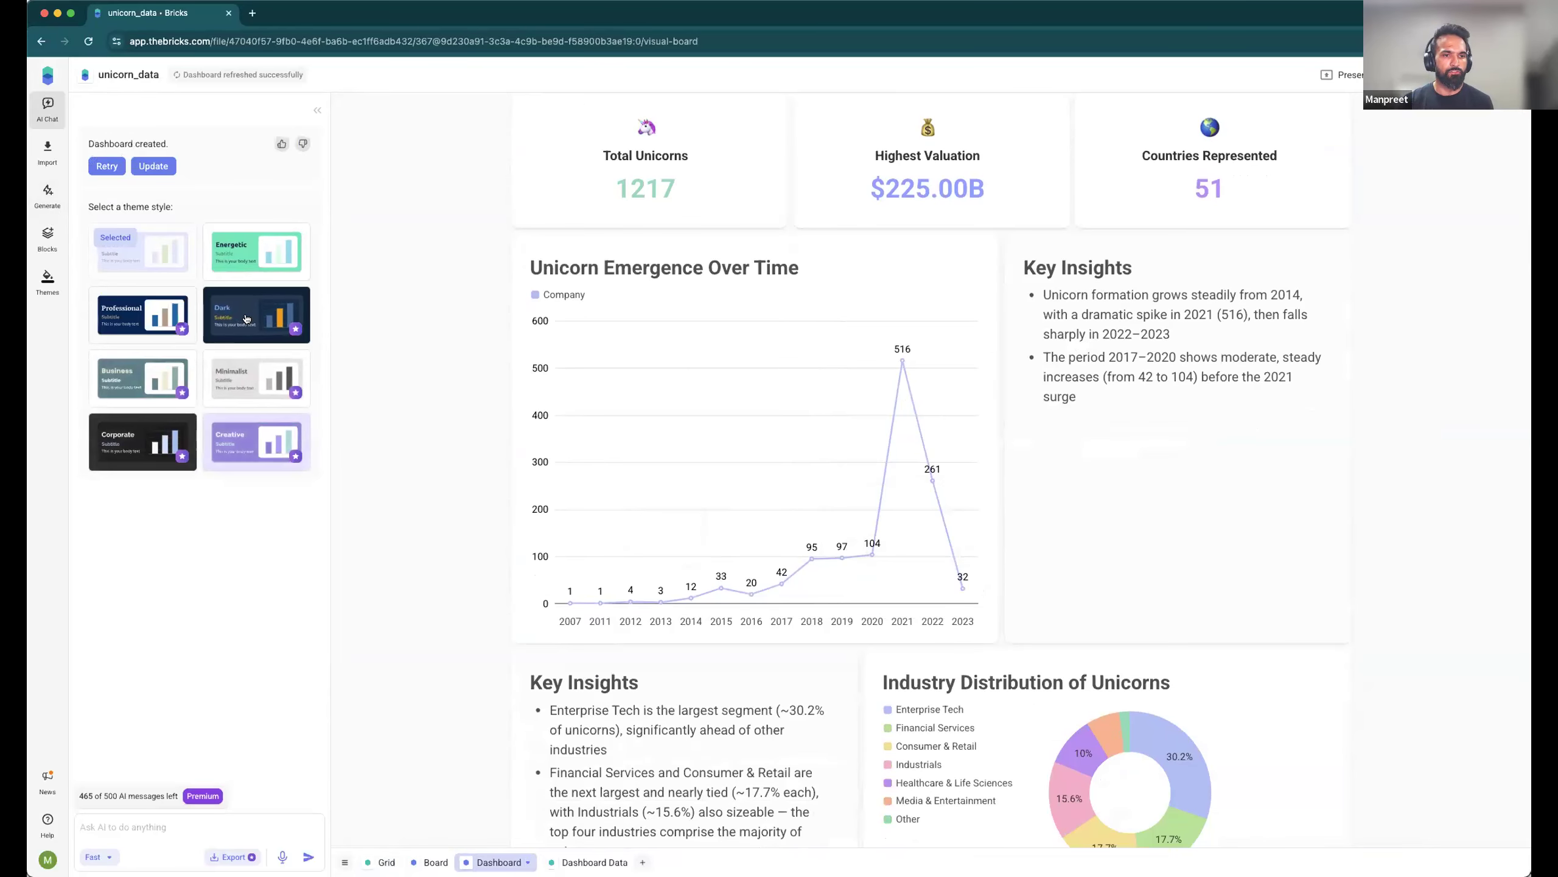
click(248, 317)
click(254, 390)
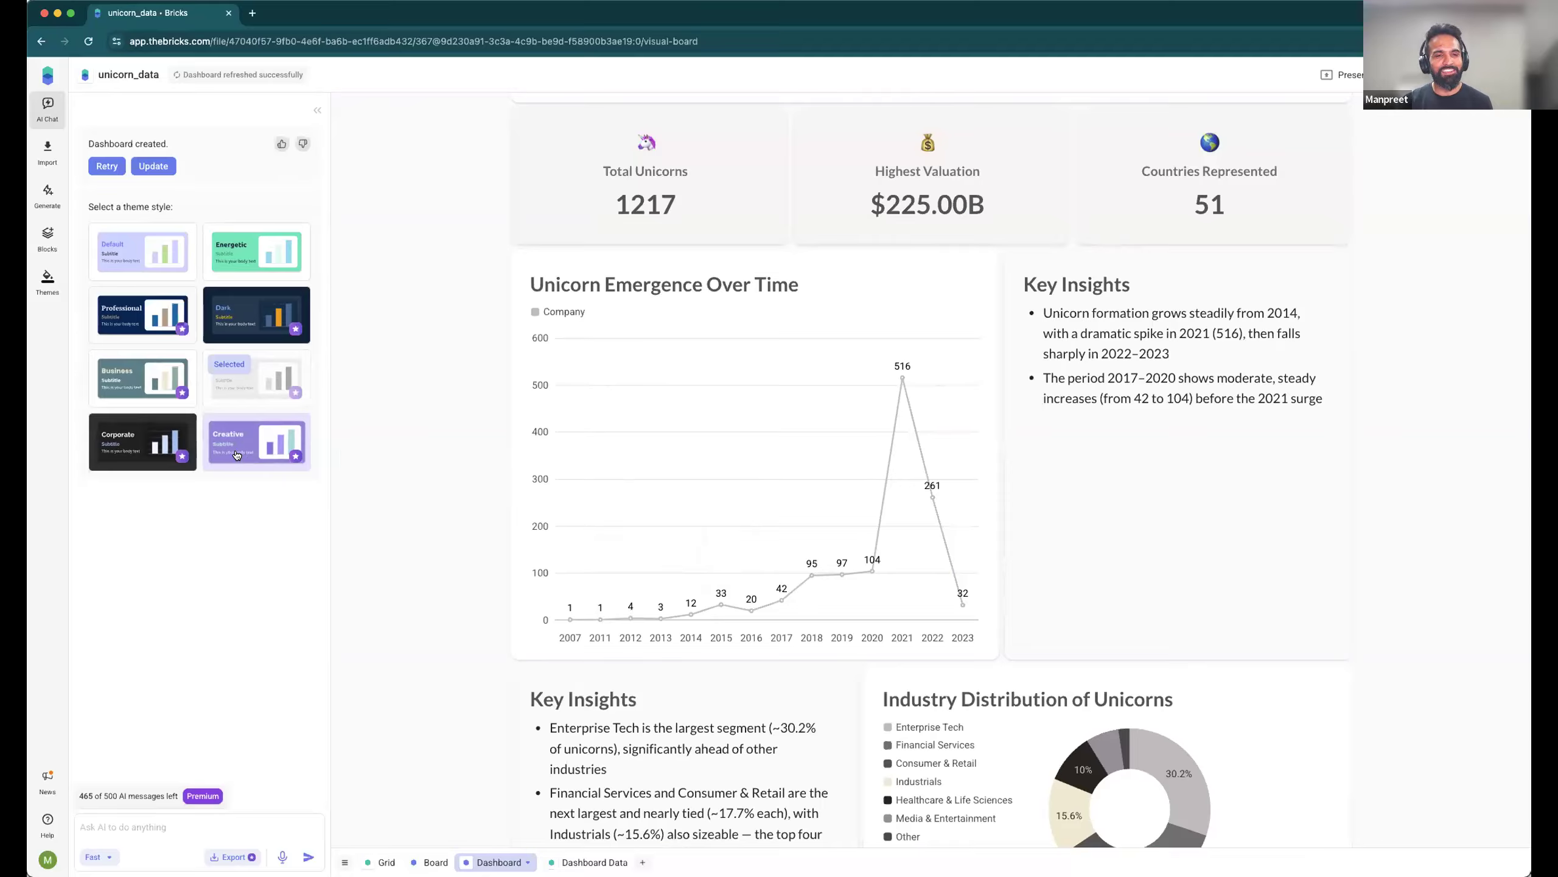
click(236, 455)
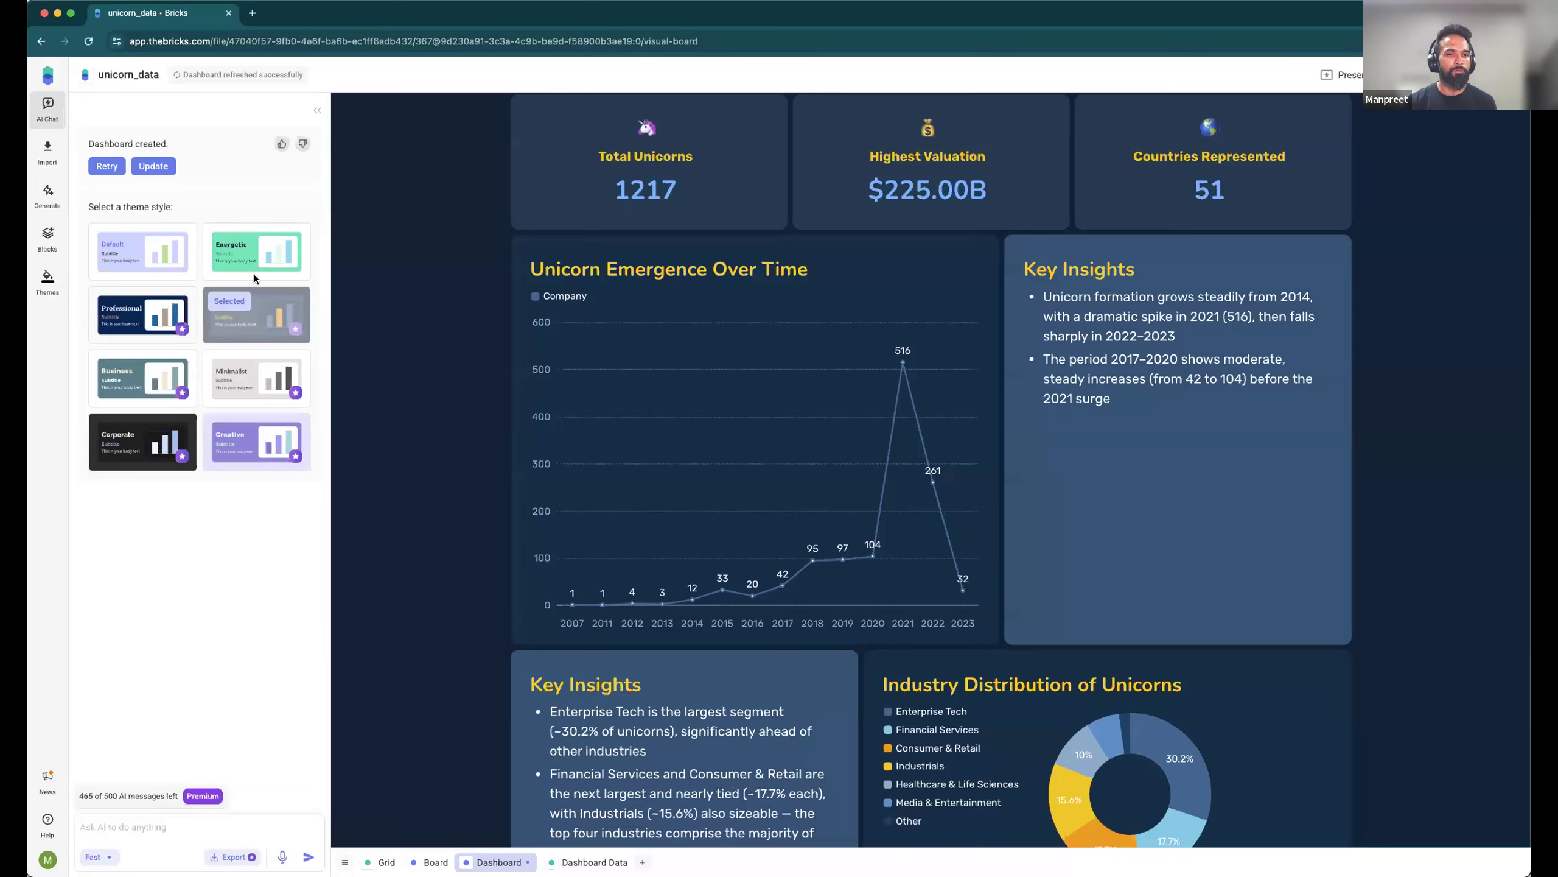
click(249, 265)
click(245, 437)
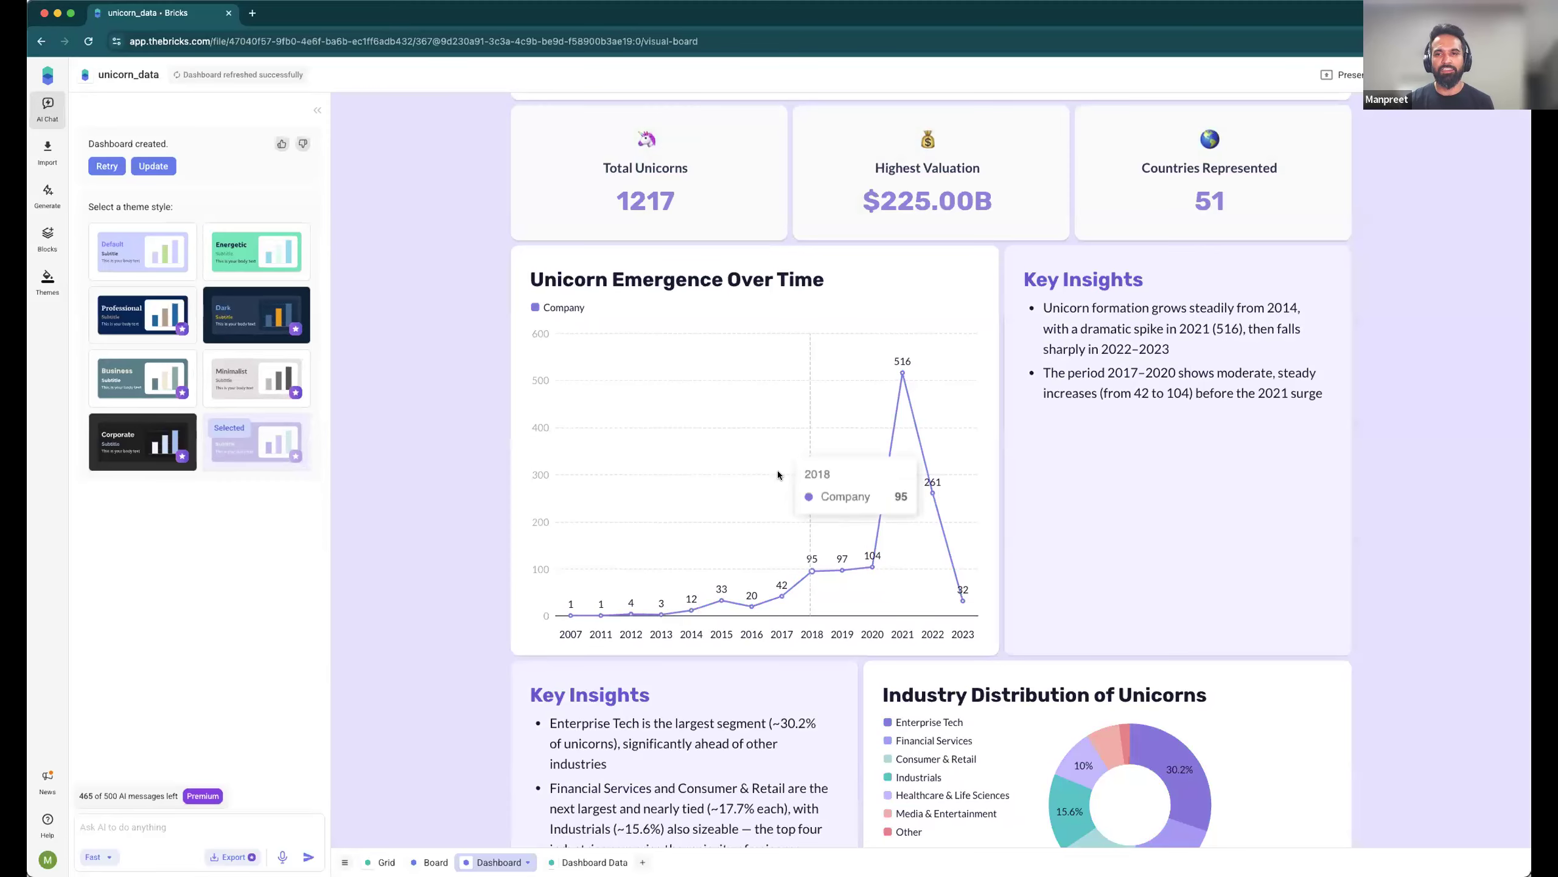
click(317, 110)
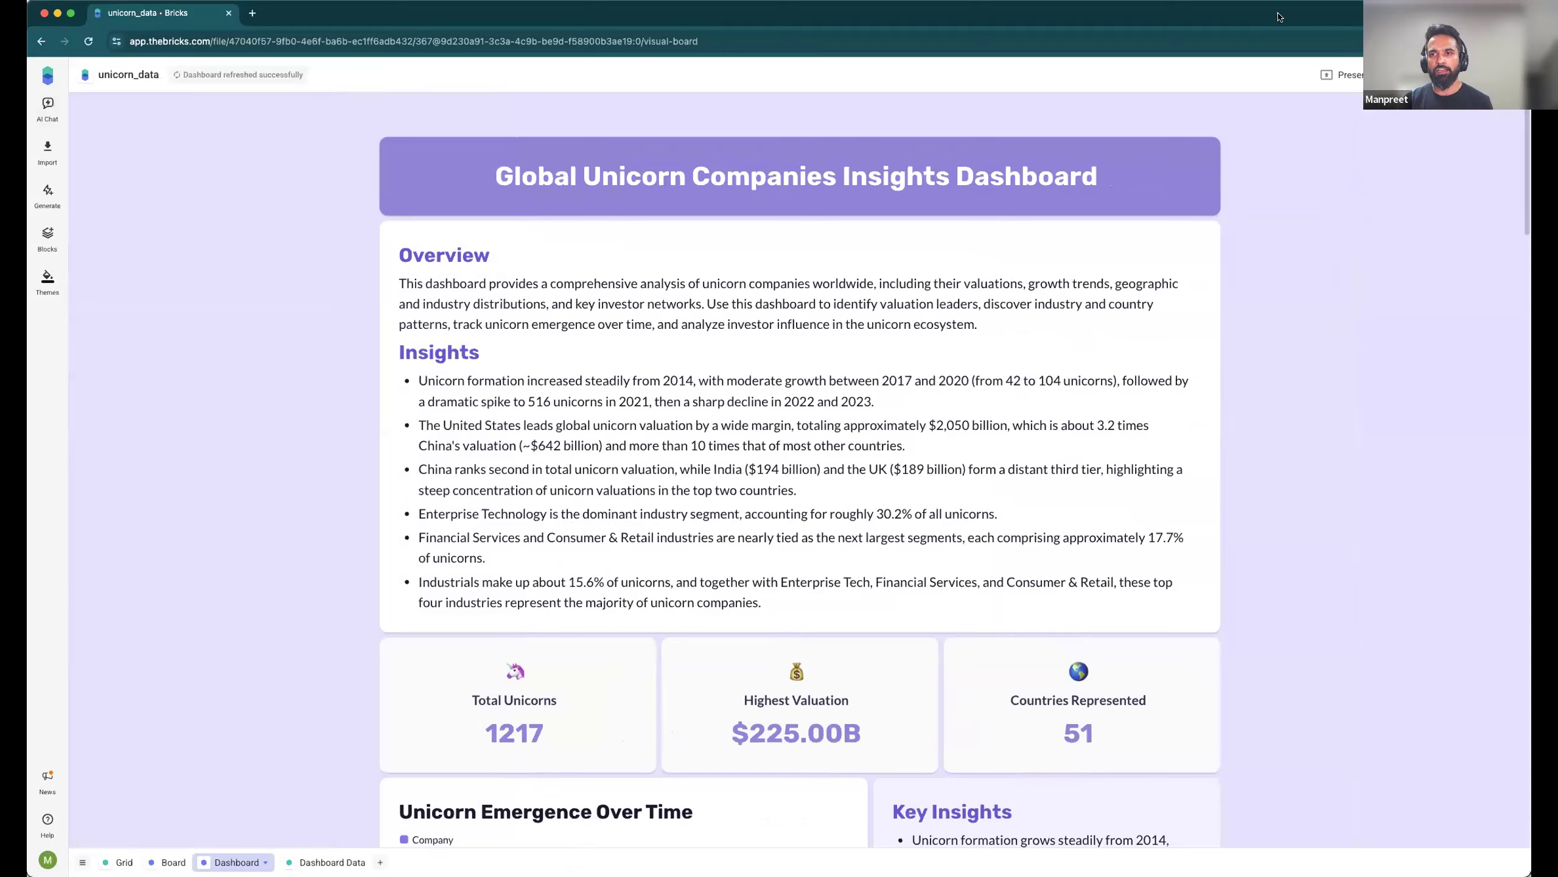
Step: Look at the dashboard's sharing options and the page selection for a public link, and close them without creating one
click(1495, 75)
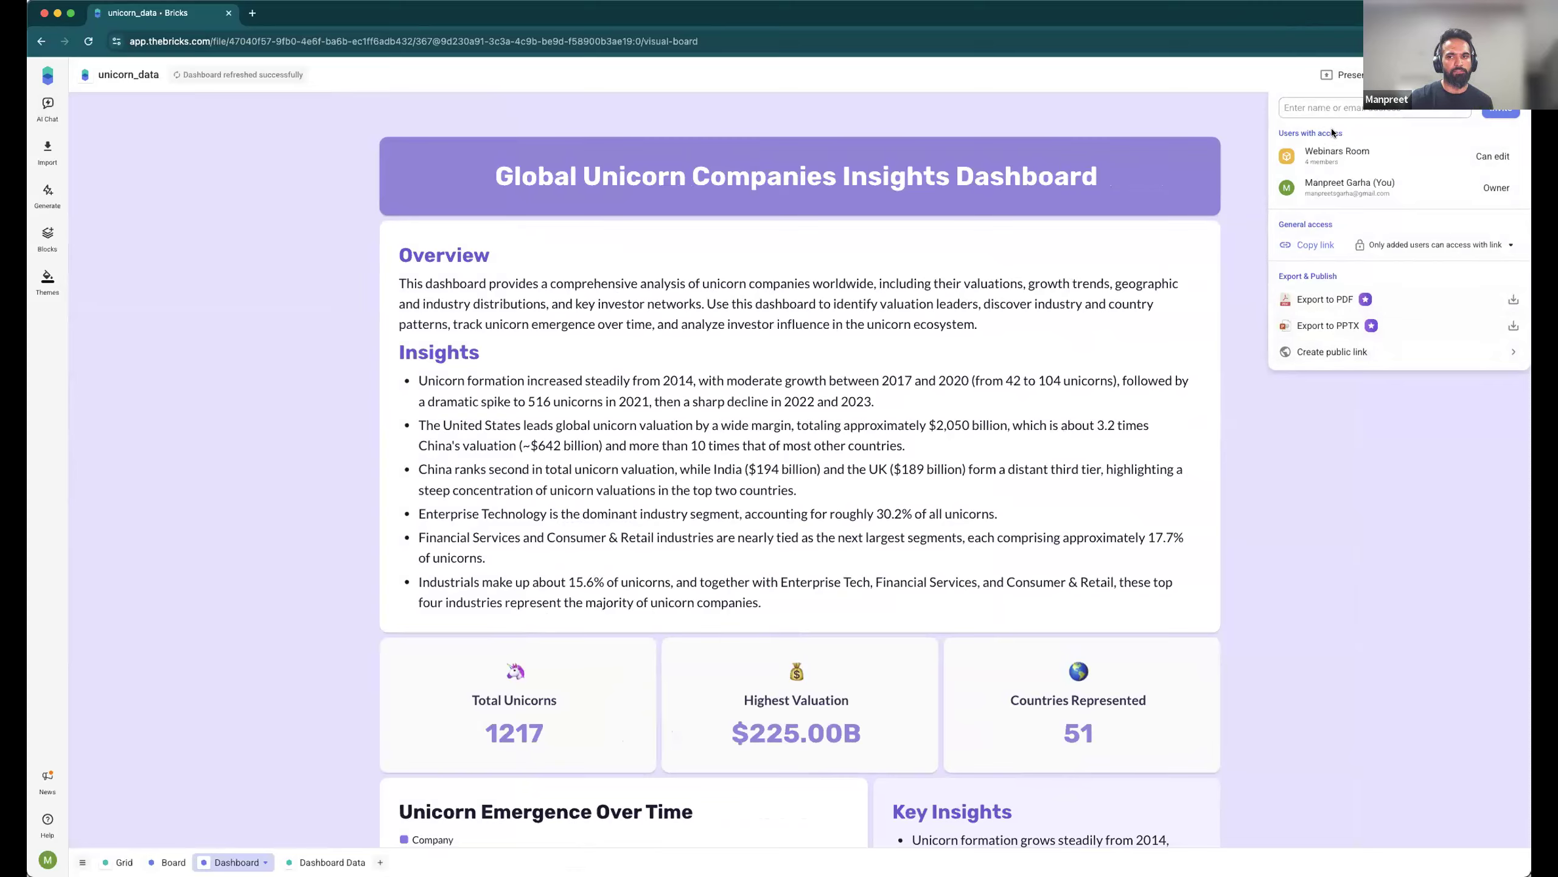
click(1372, 354)
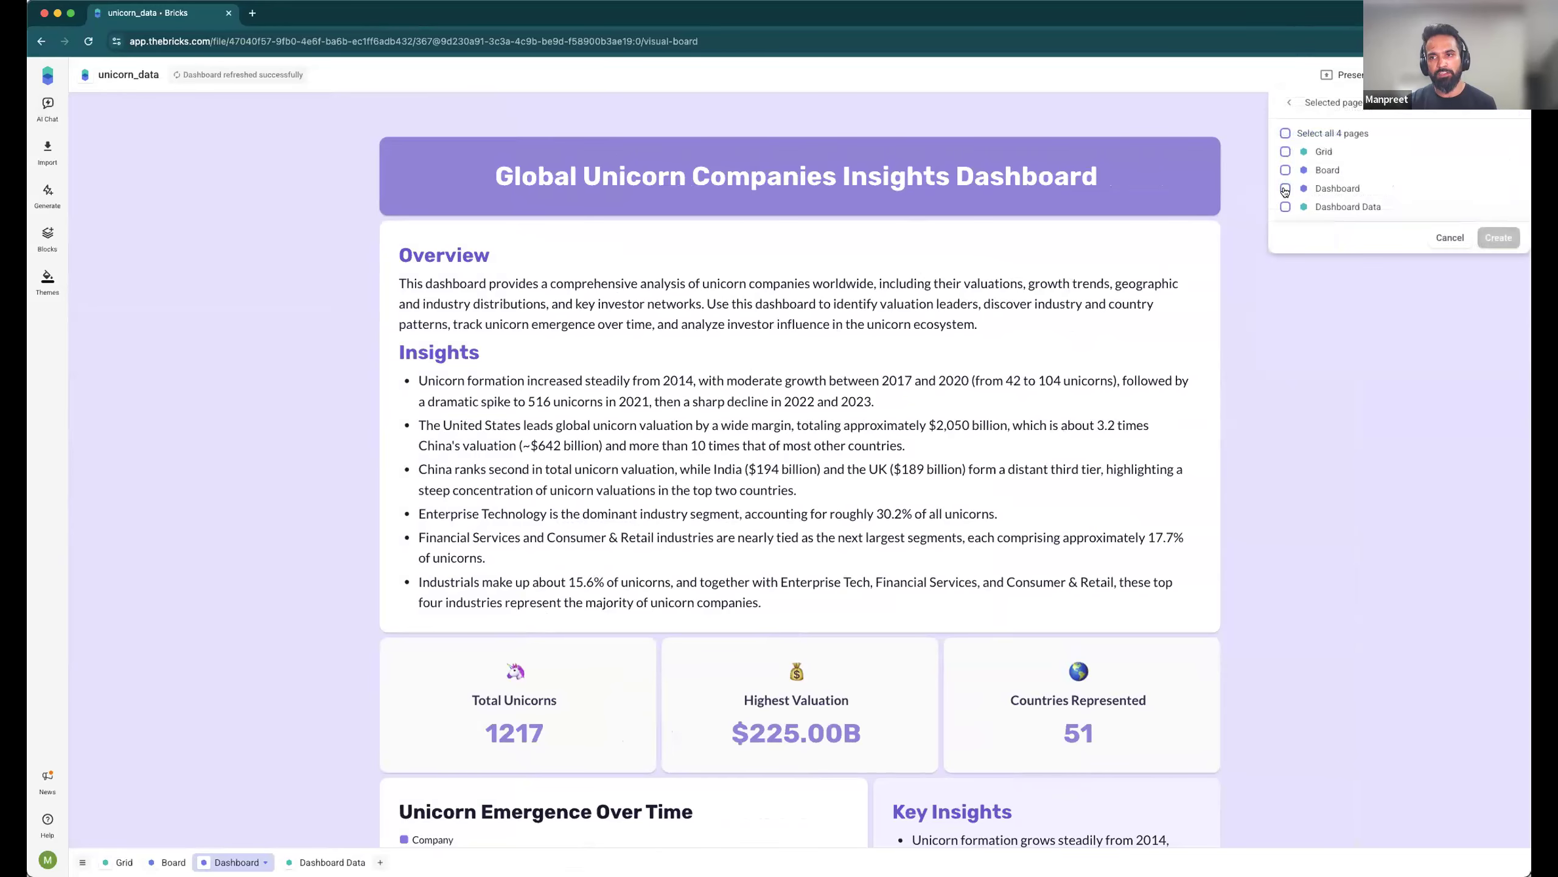
click(1089, 103)
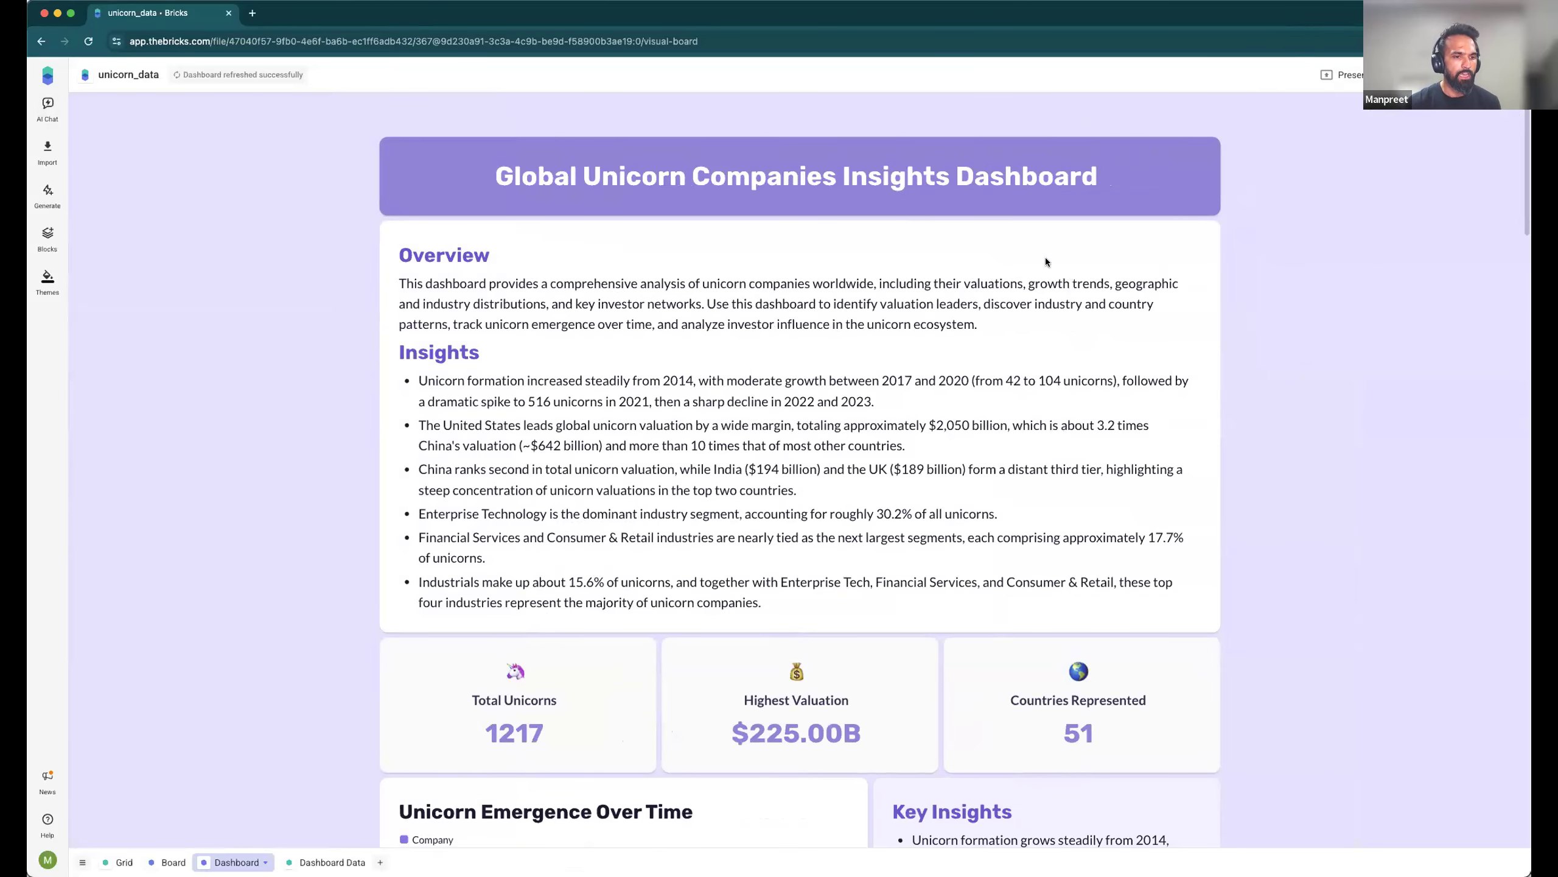
scroll(1046, 261, down, 1)
scroll(1046, 262, down, 3)
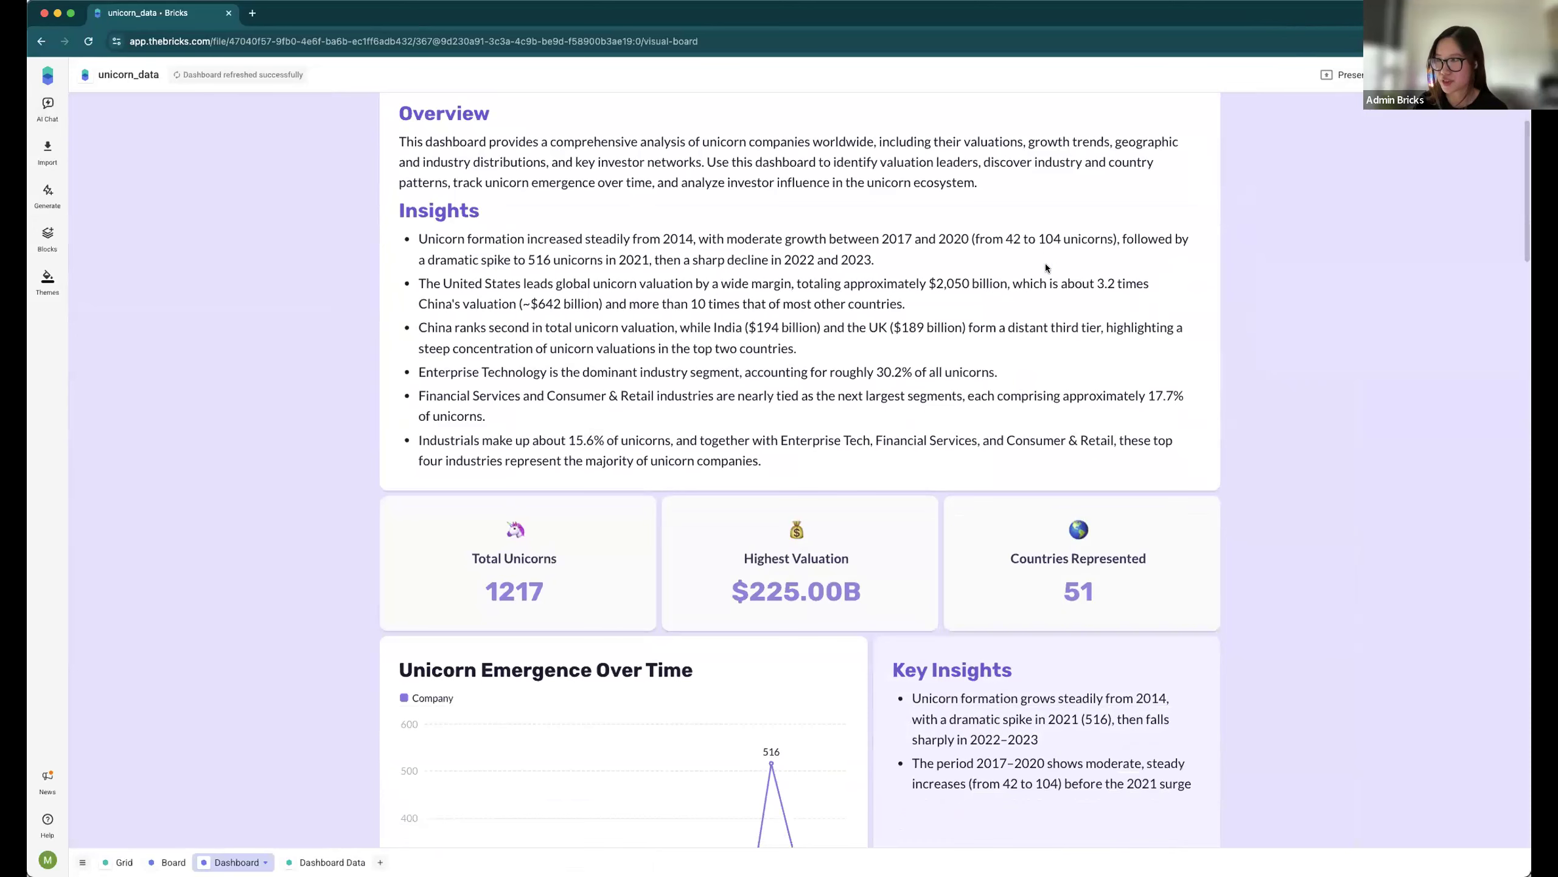
Step: Look through the whole dashboard, from the overview and insights down to the charts and valuation tables
scroll(1044, 263, down, 20)
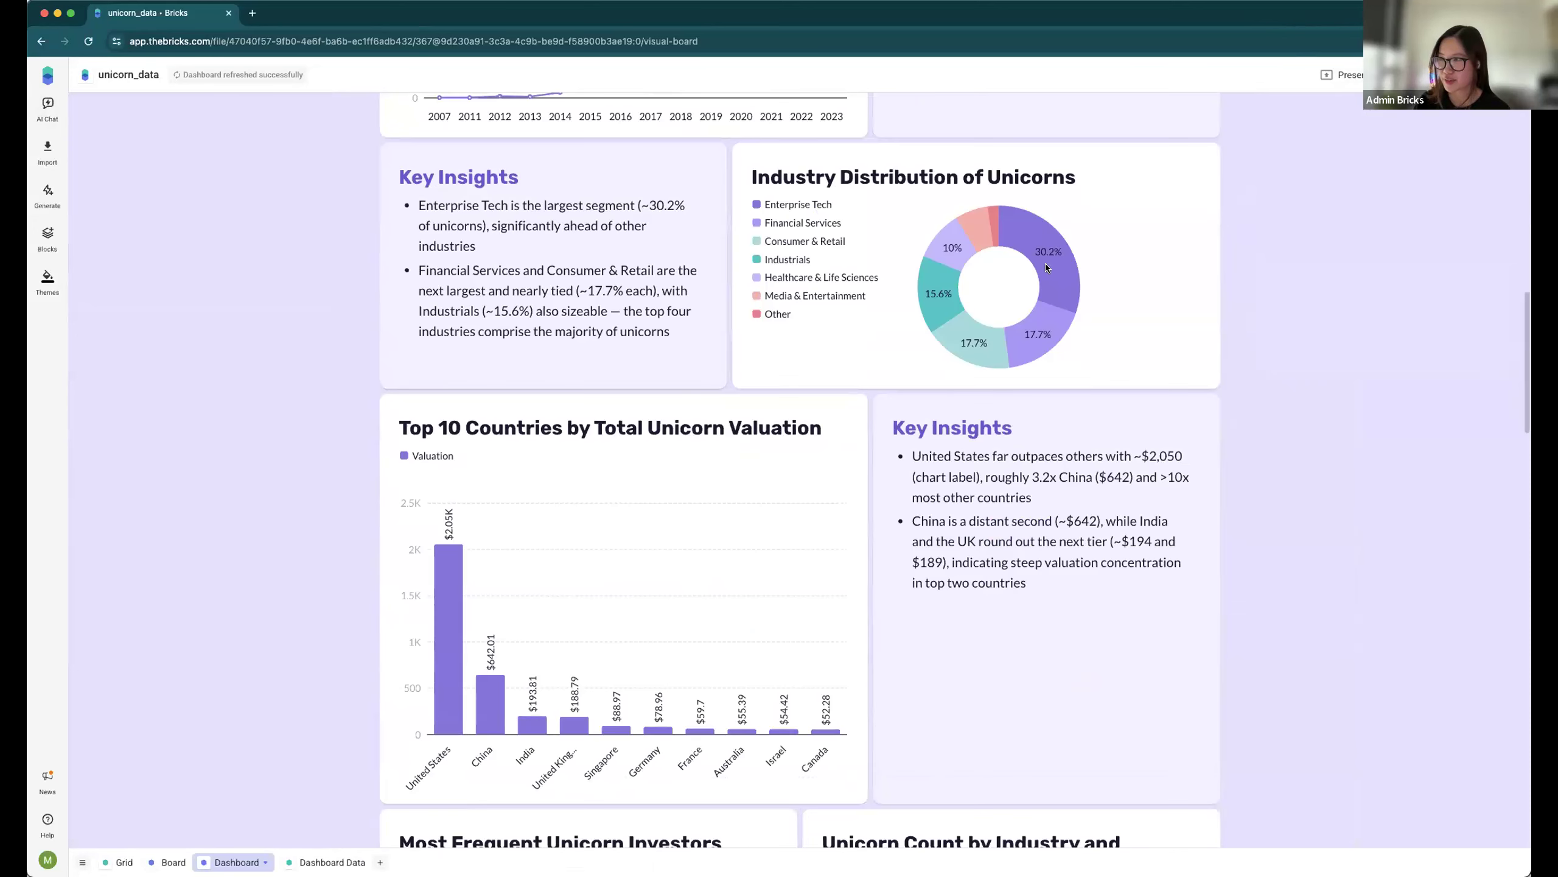
scroll(1045, 263, down, 15)
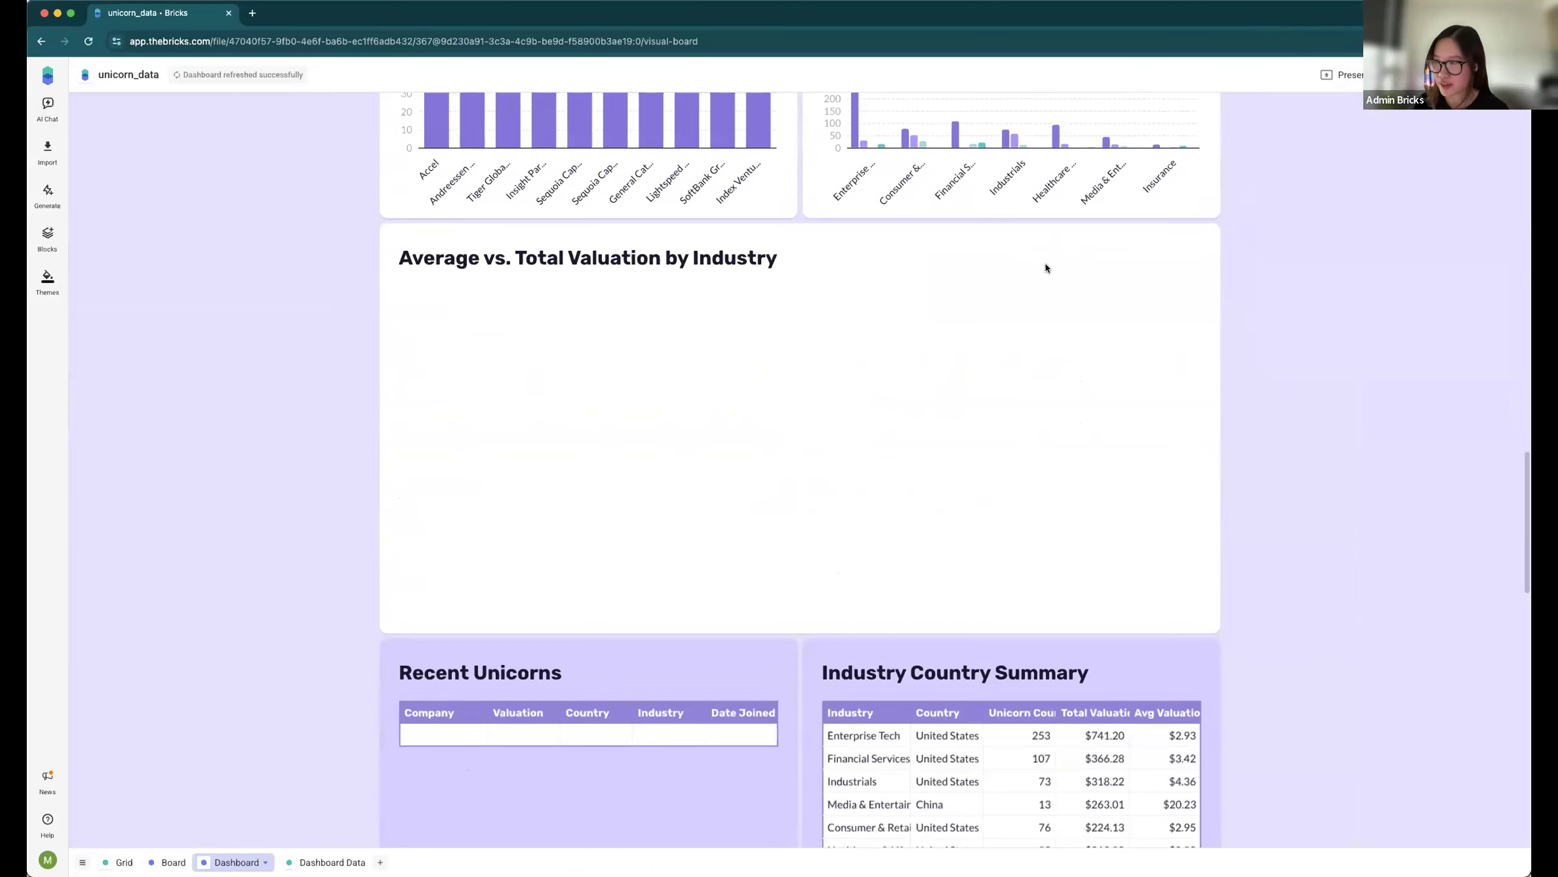
scroll(1044, 264, down, 18)
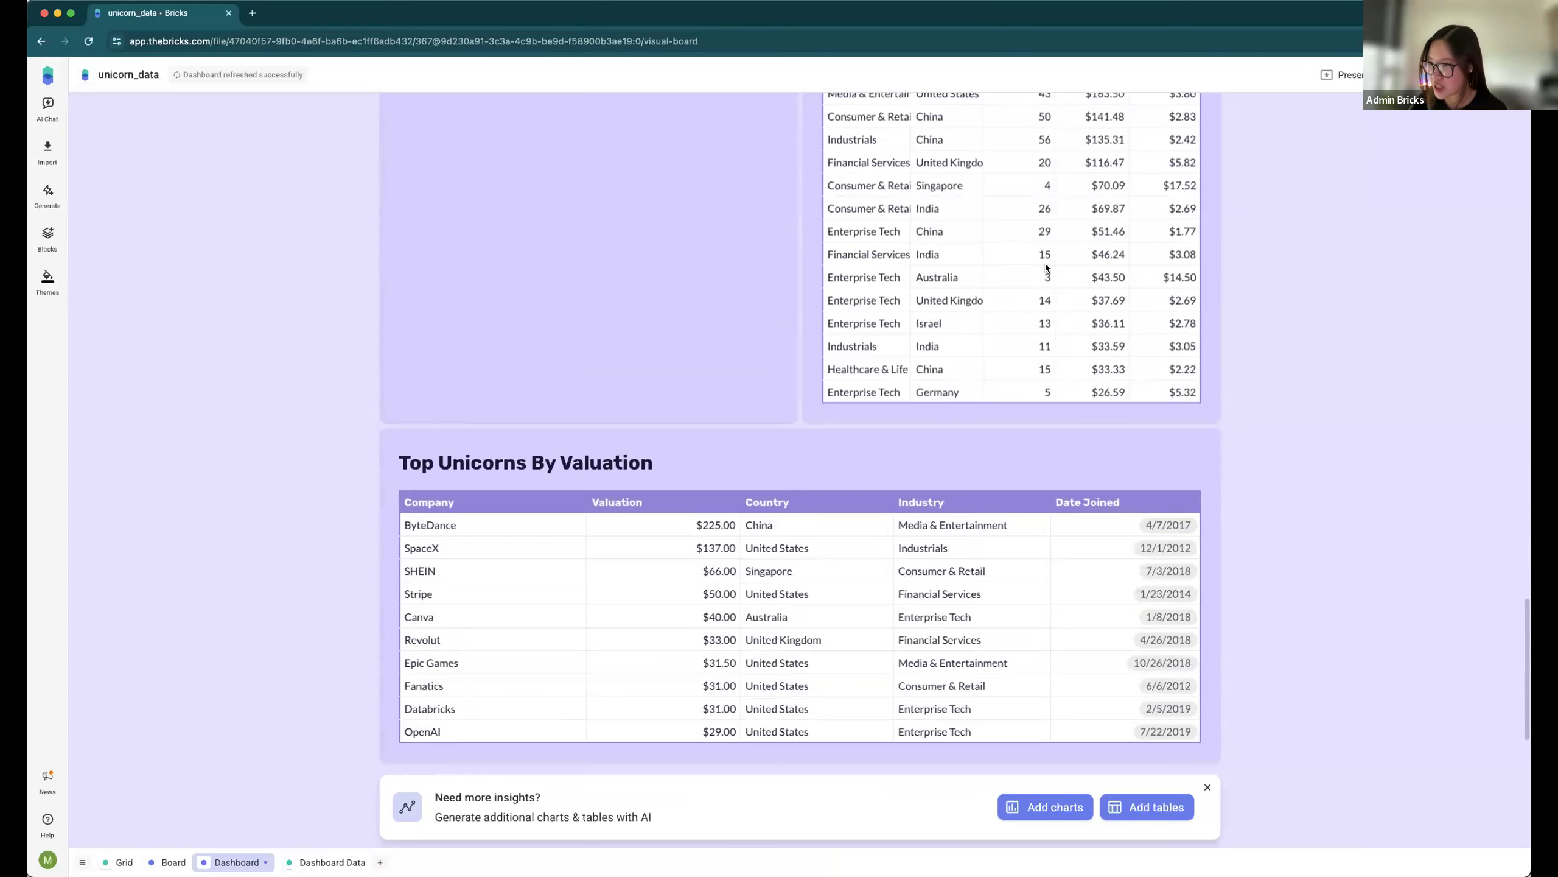
scroll(1045, 269, down, 4)
scroll(1046, 268, up, 20)
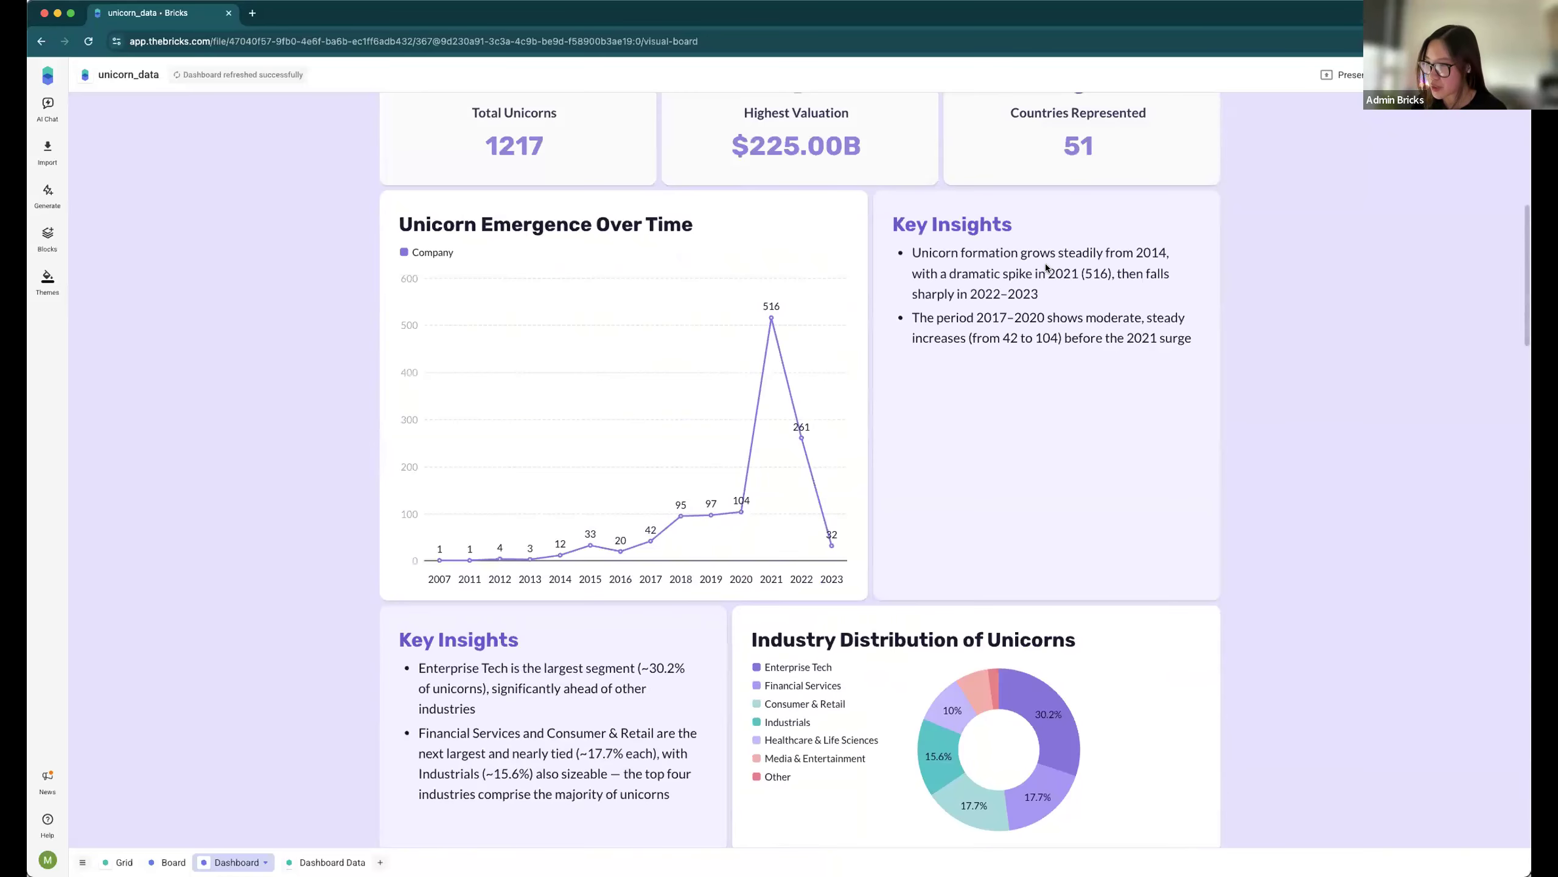
scroll(1044, 263, up, 7)
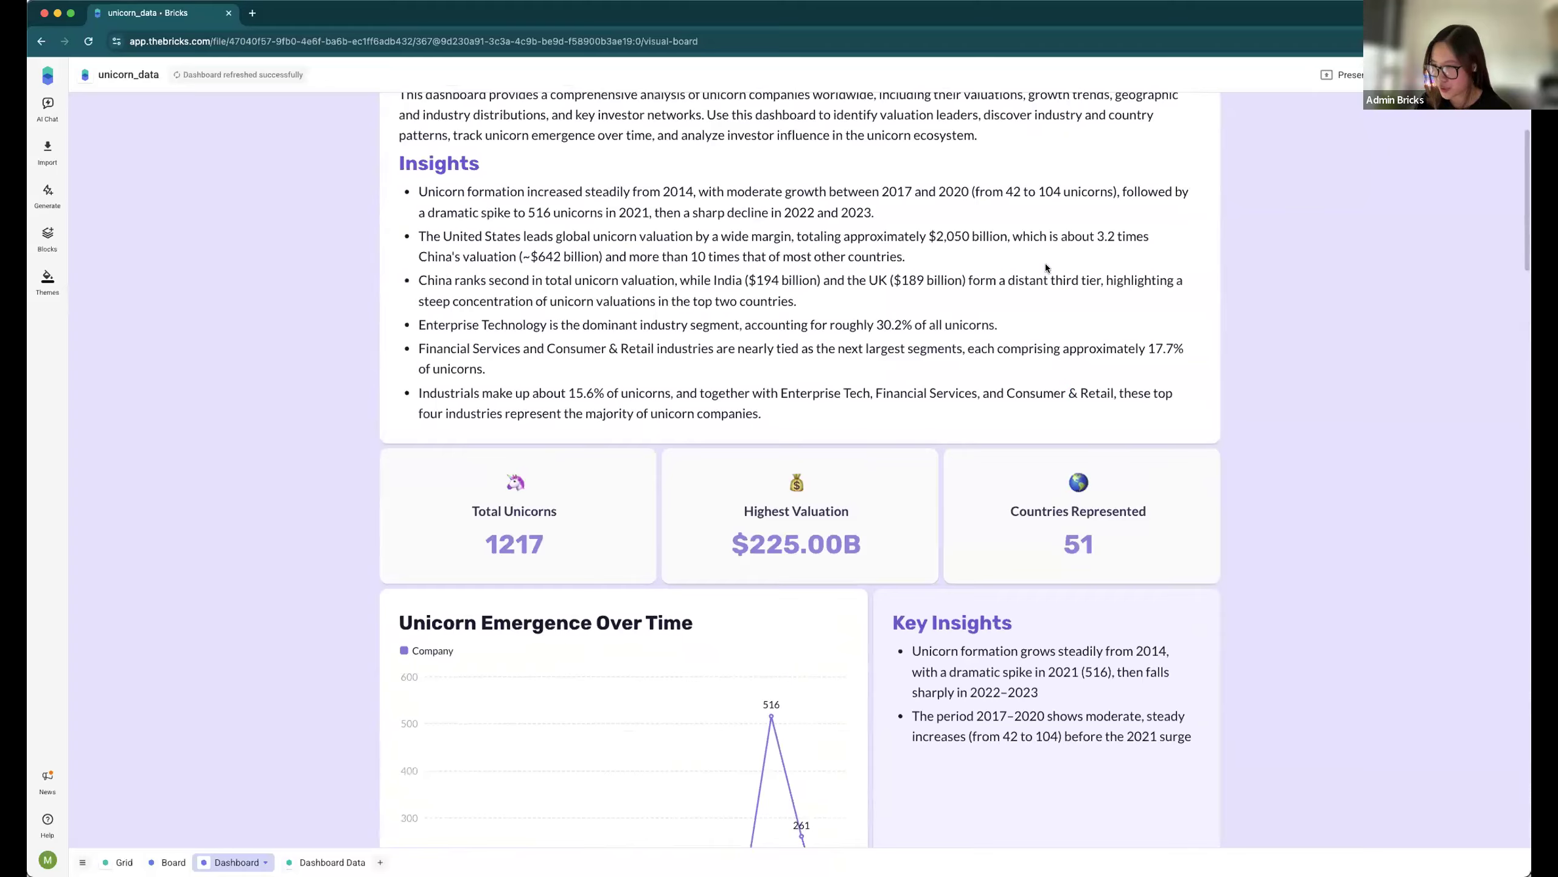
scroll(1045, 264, up, 3)
scroll(1046, 268, up, 1)
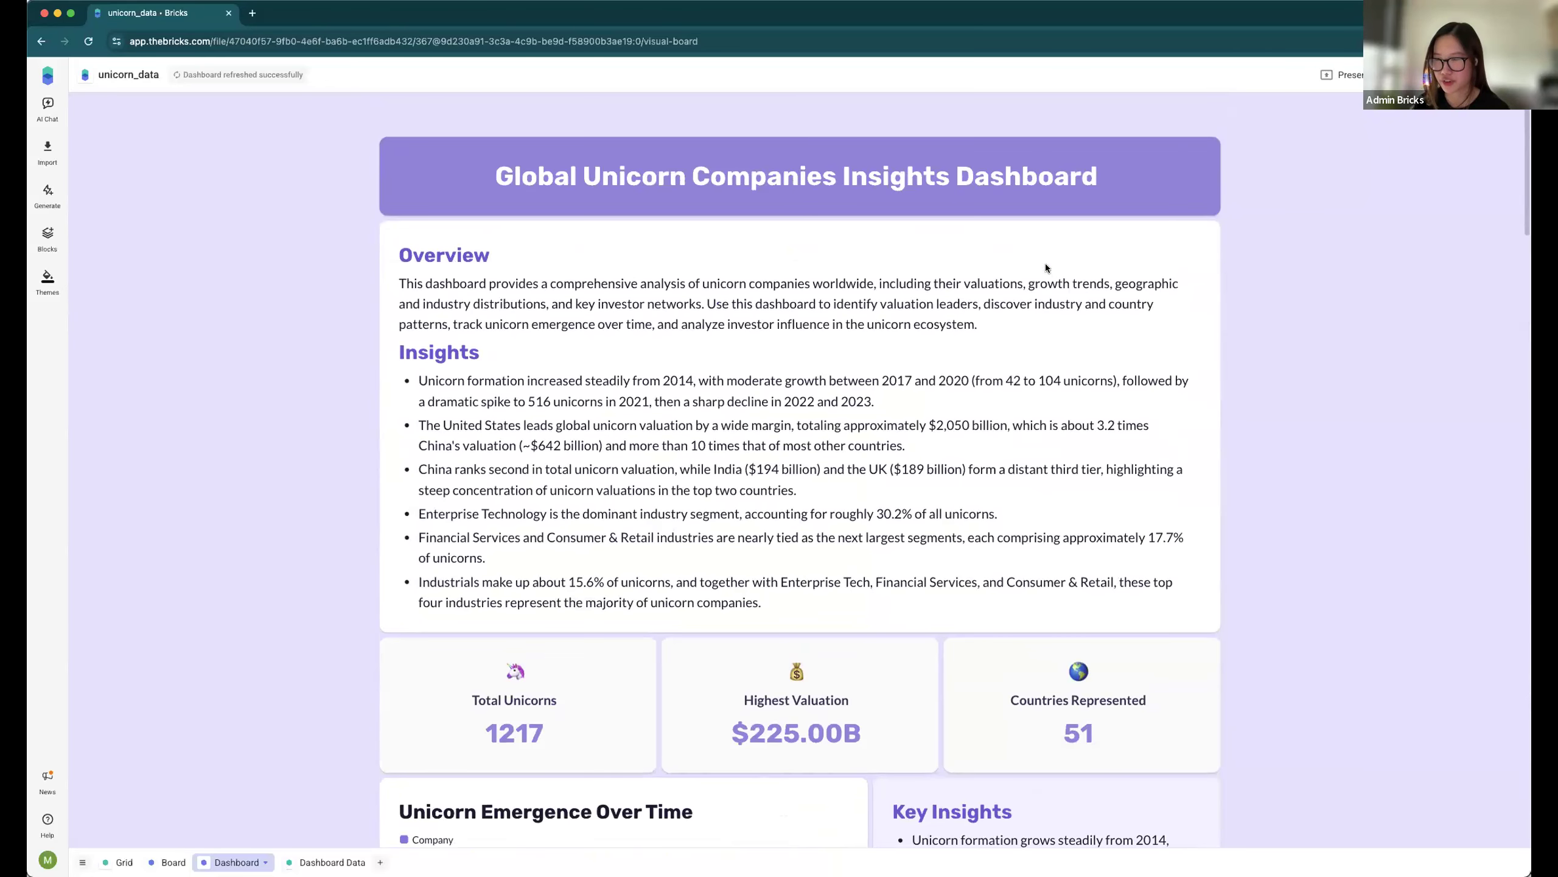
scroll(1046, 268, down, 1)
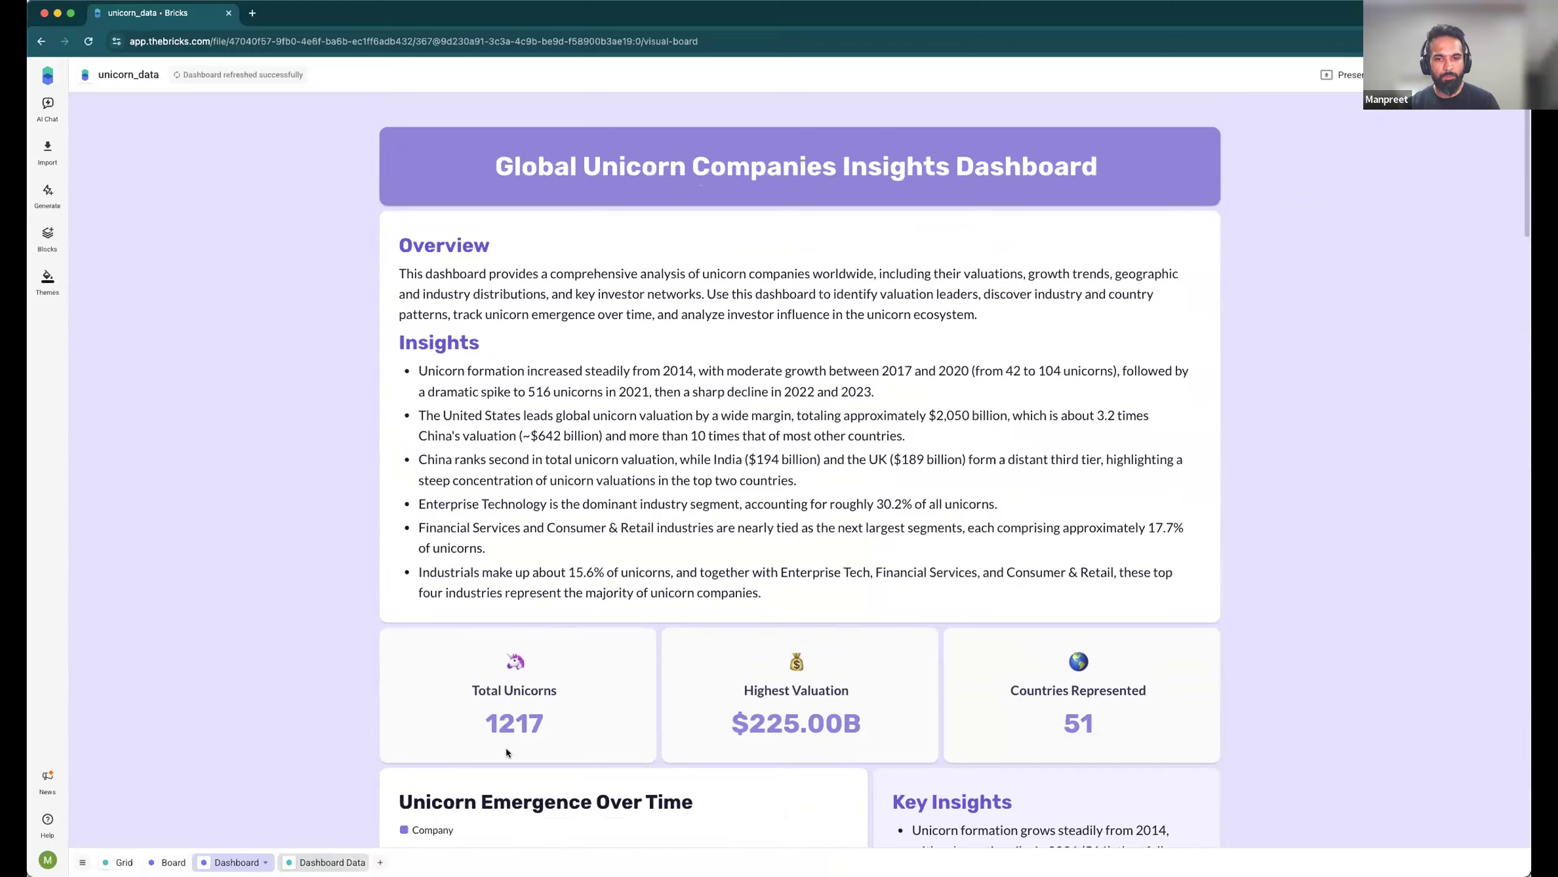
Step: In the Grid sheet, change the Valuation column's data type to General
click(121, 862)
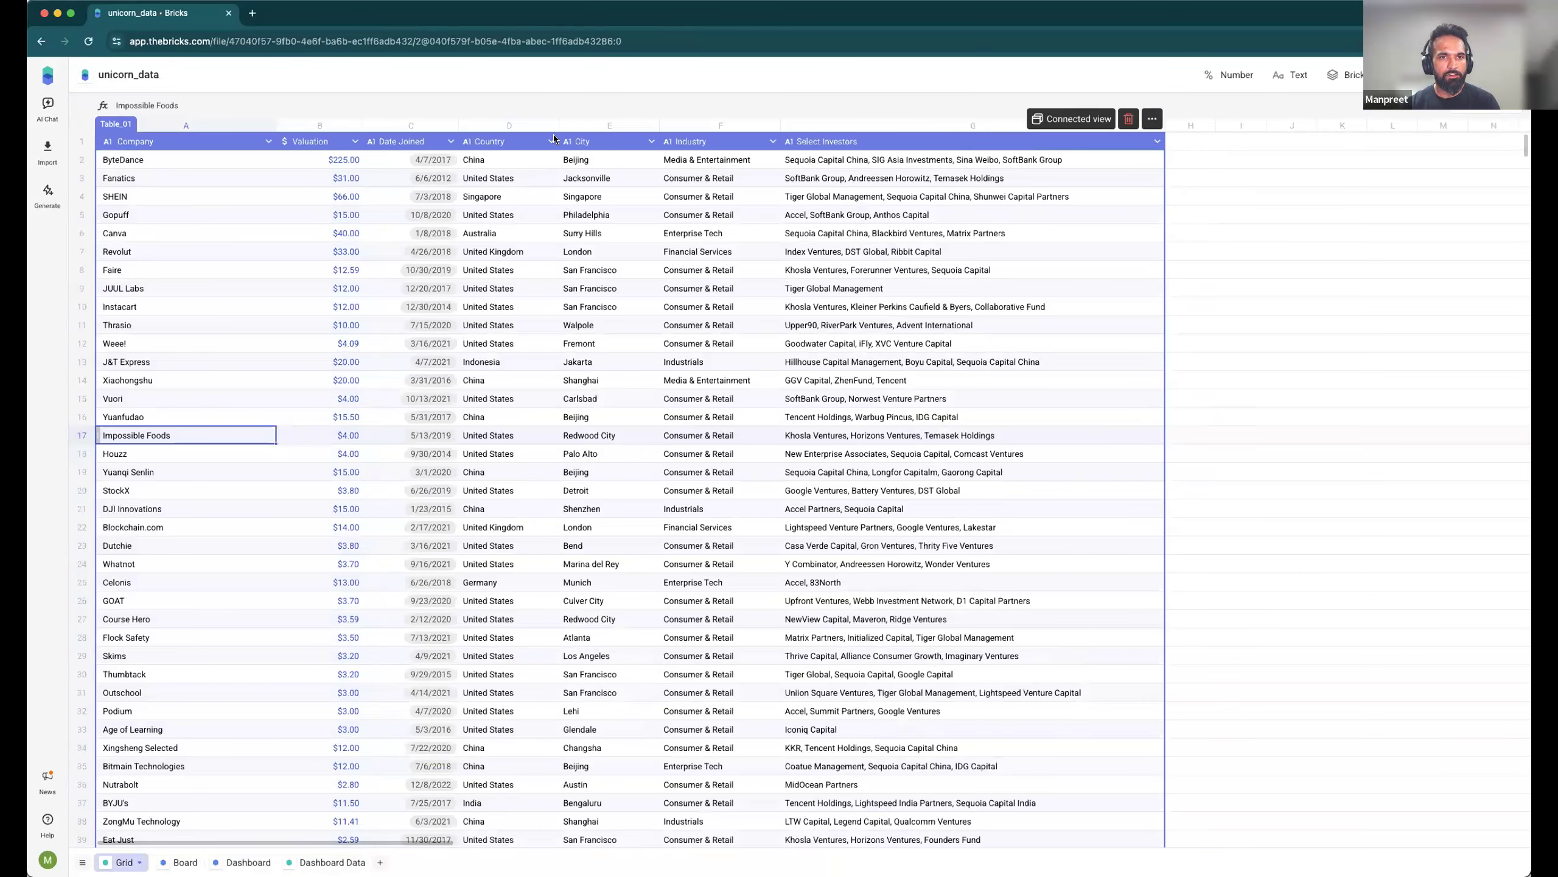
click(285, 141)
mouse_move(352, 180)
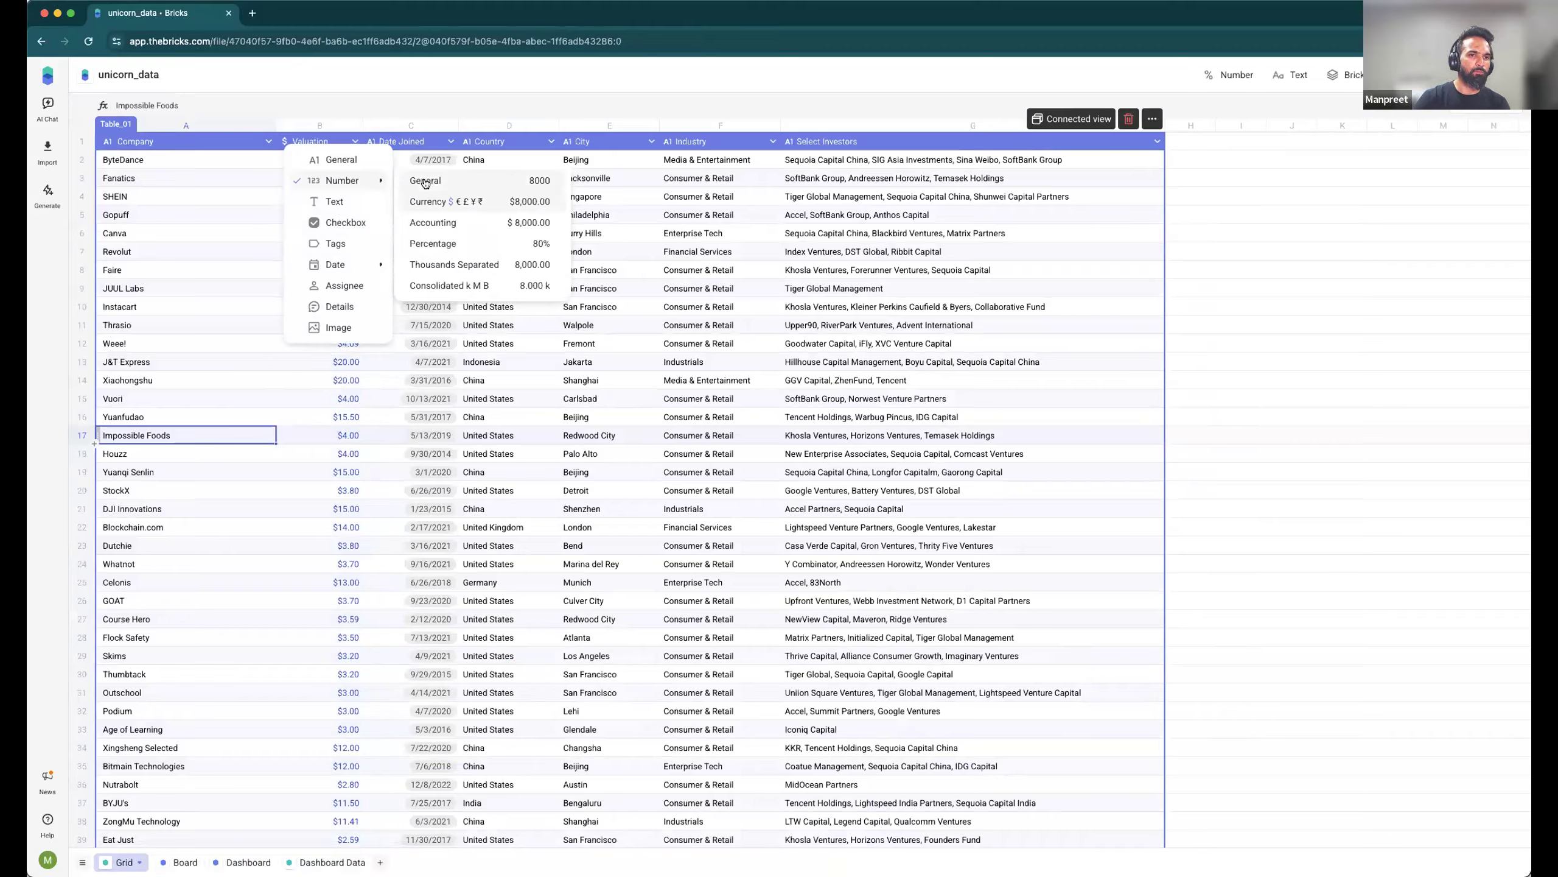
click(363, 161)
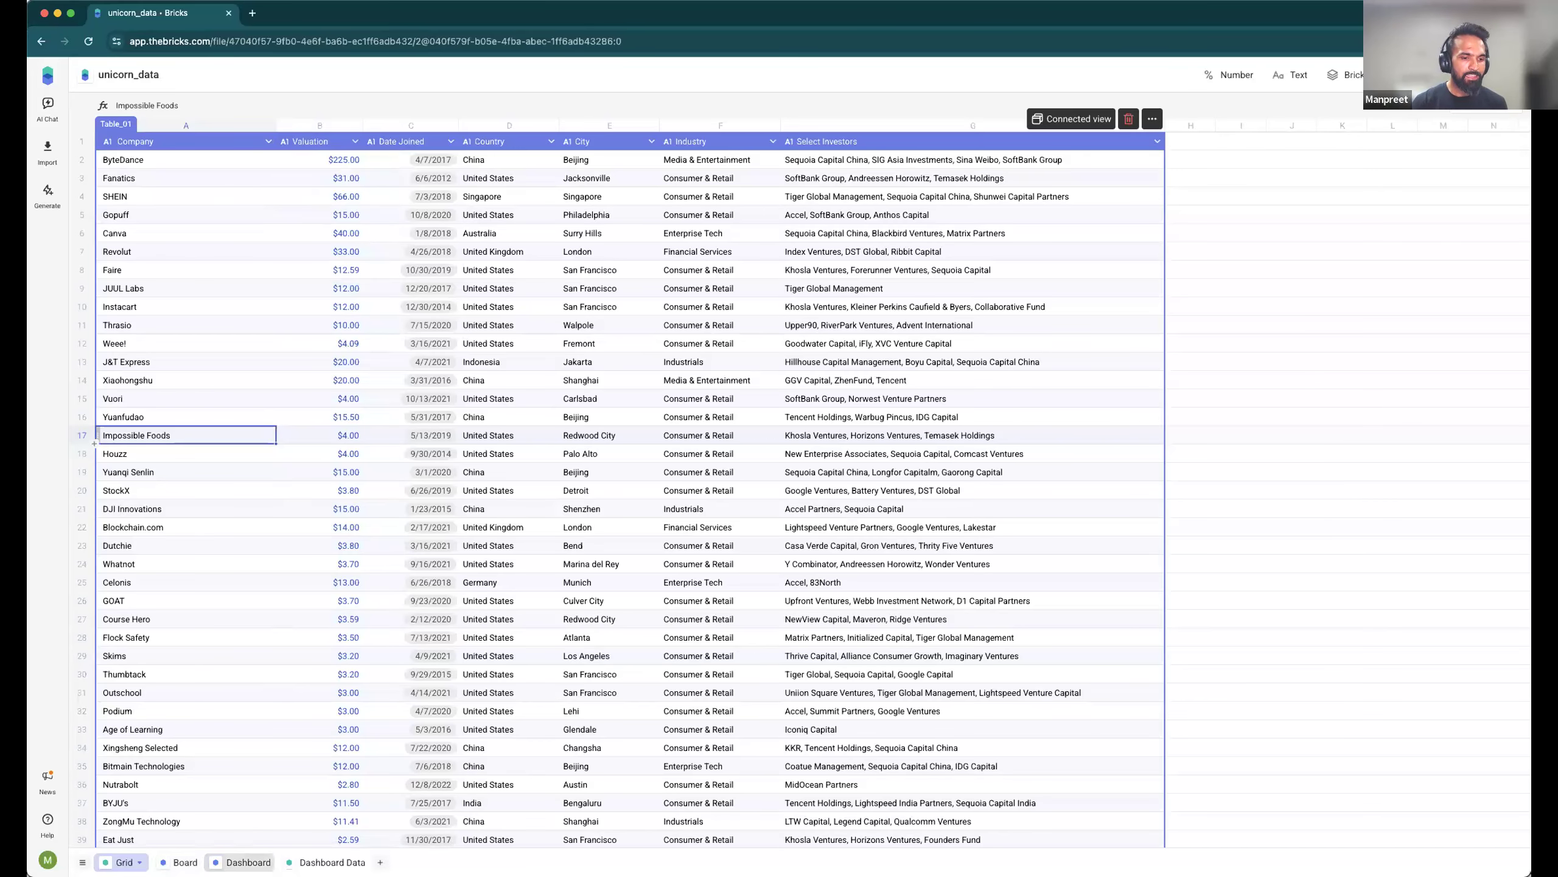
Step: Return to the dashboard and examine the Average vs. Total Valuation by Industry chart and the charts above it
click(238, 857)
scroll(565, 532, down, 20)
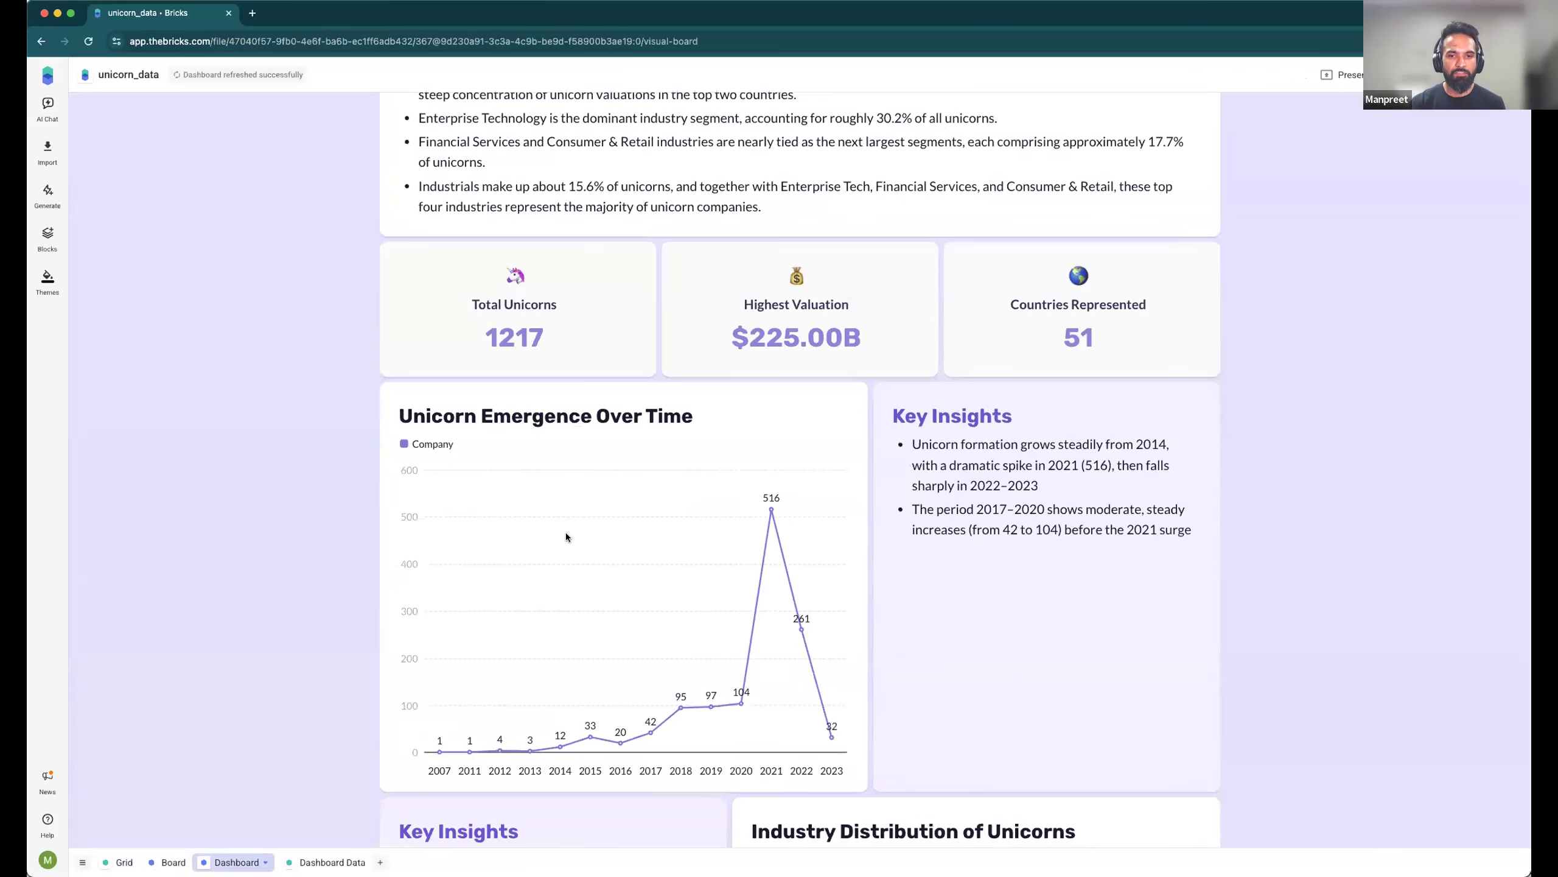
scroll(567, 536, down, 4)
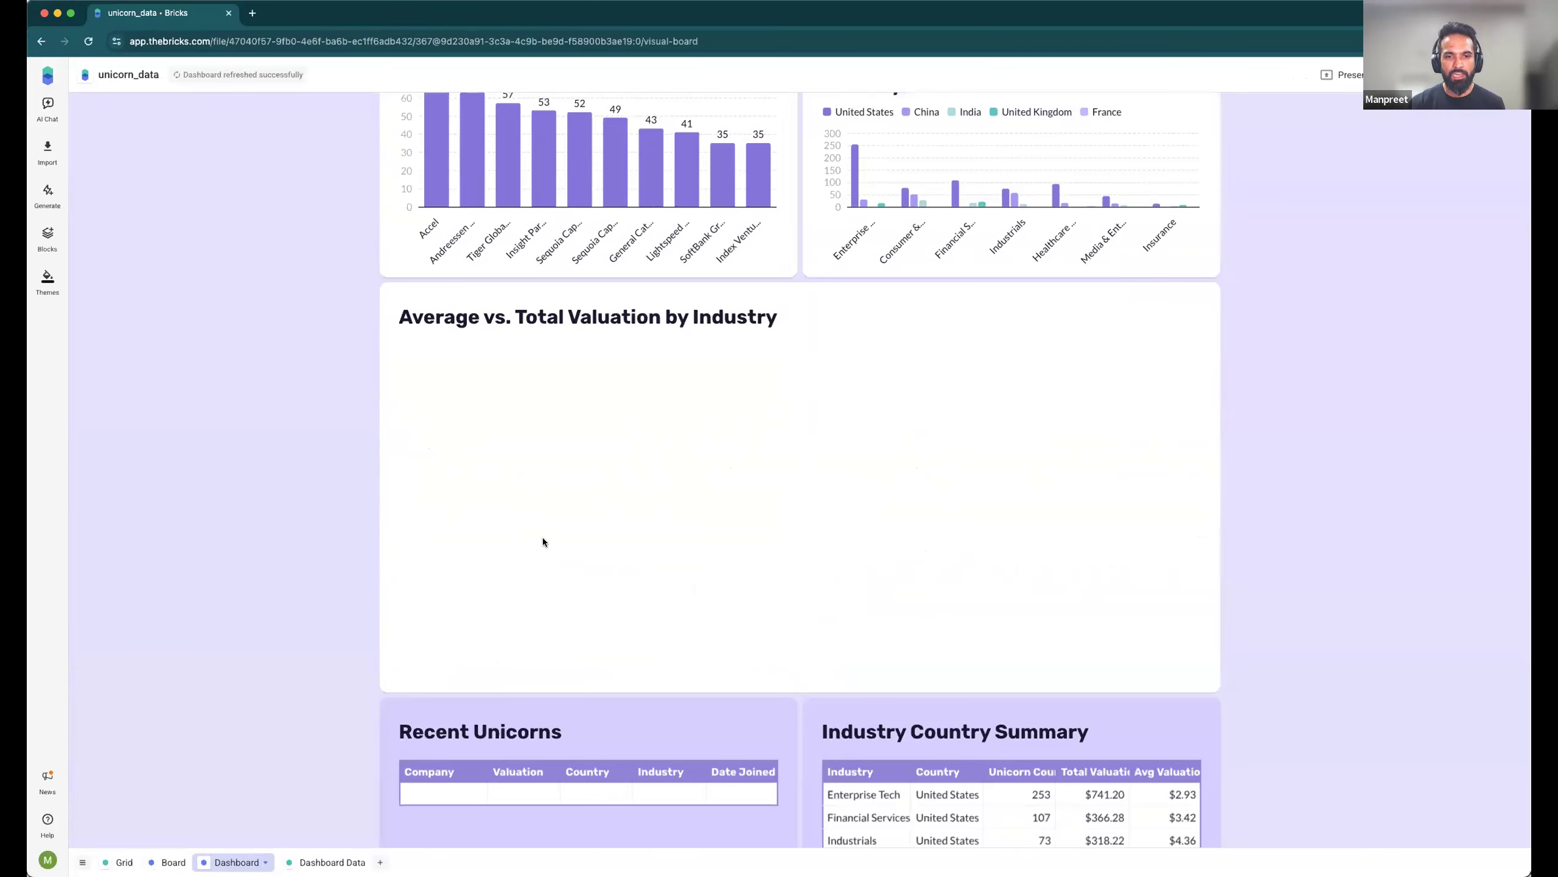
click(820, 316)
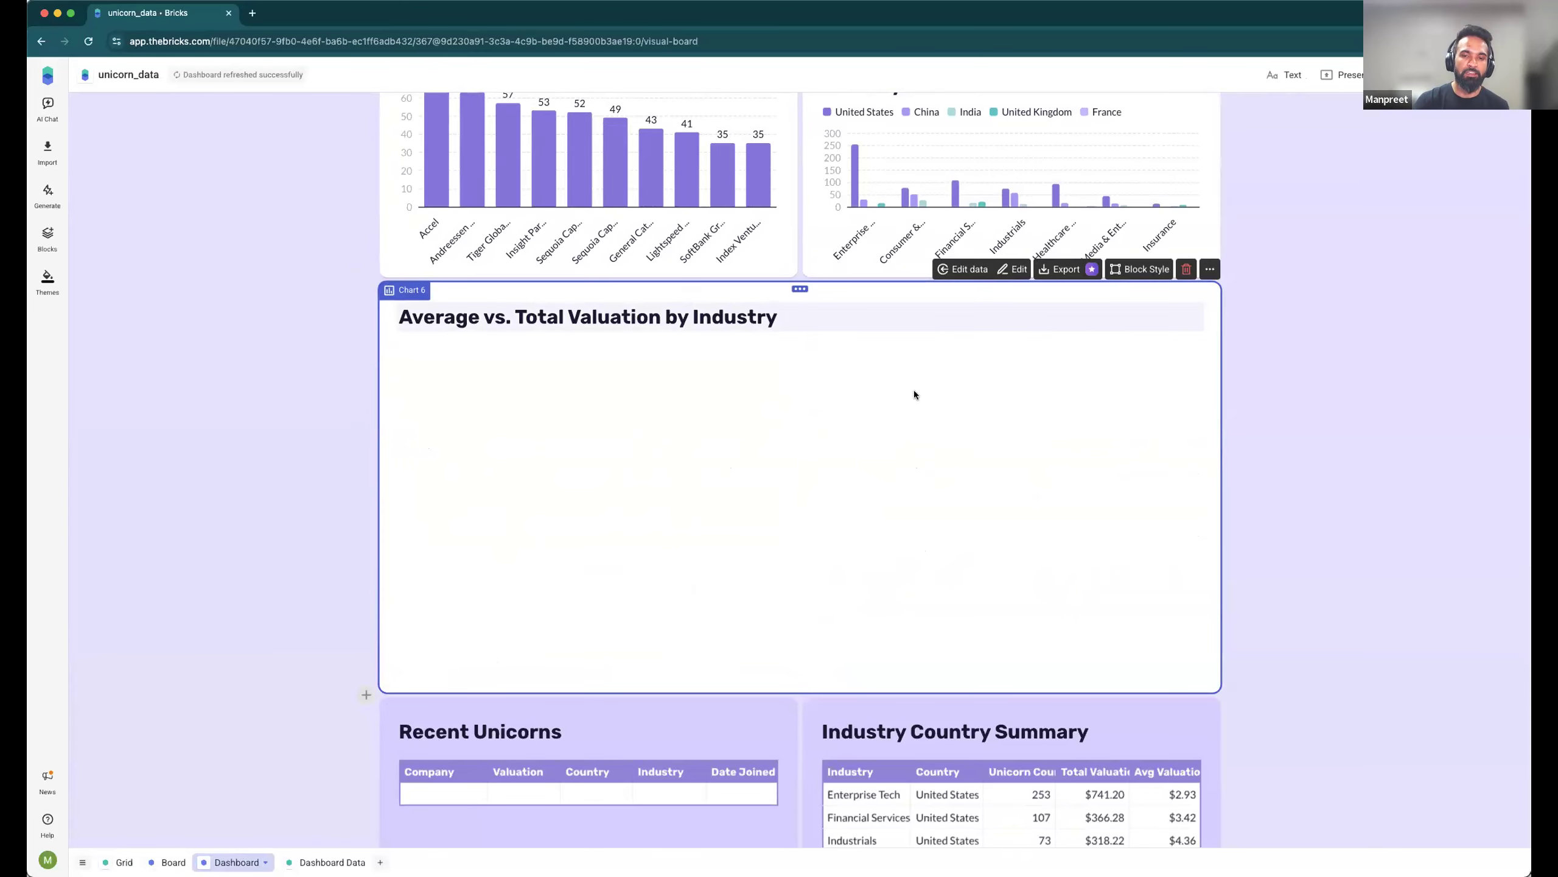
scroll(914, 394, up, 1)
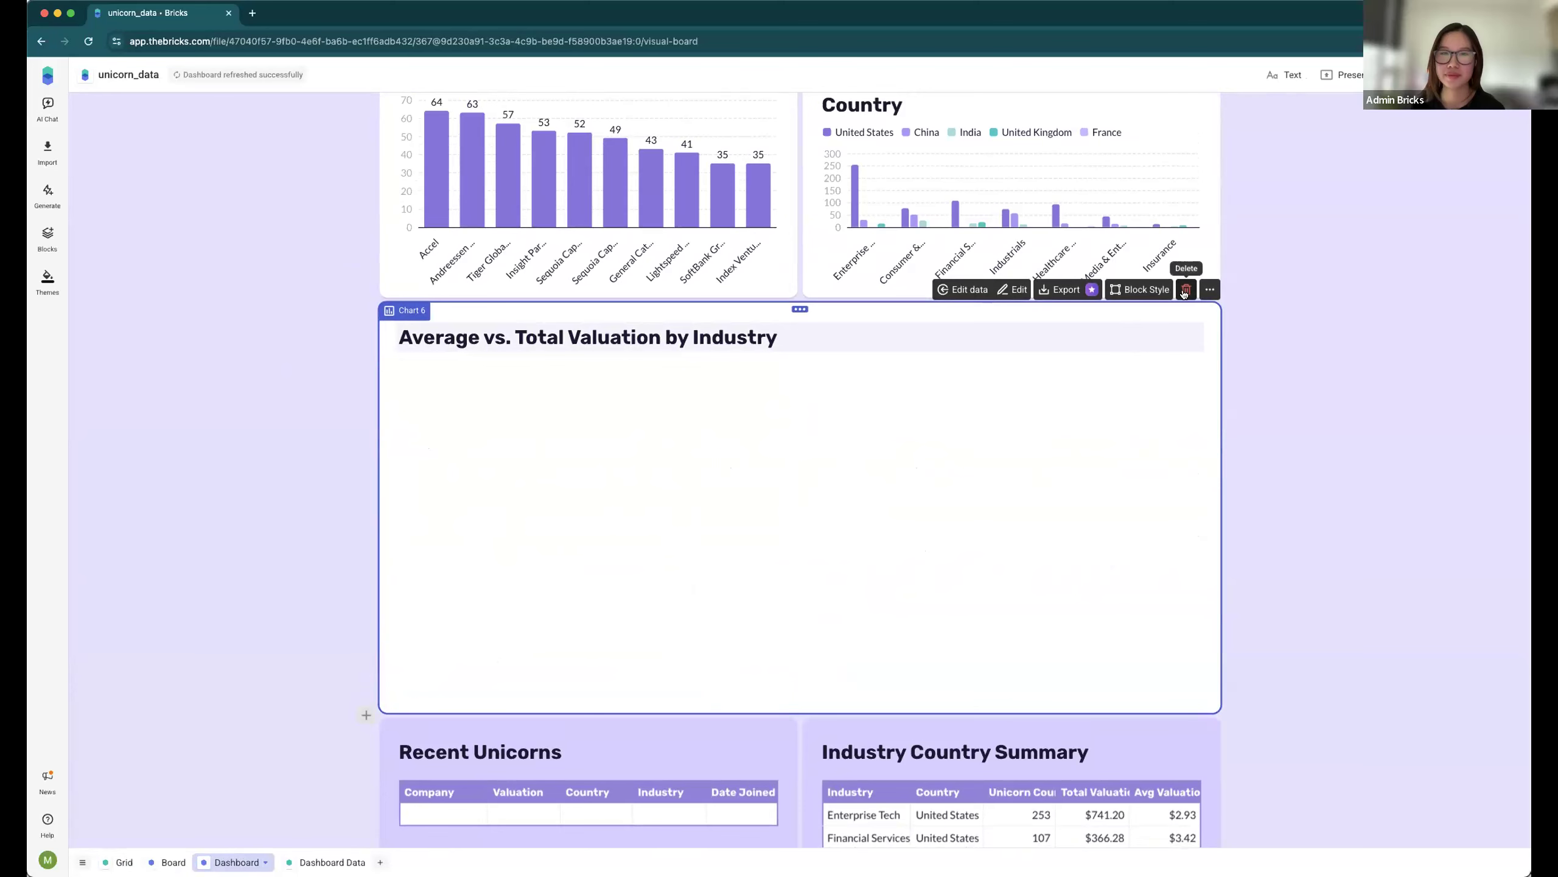
scroll(1099, 352, up, 5)
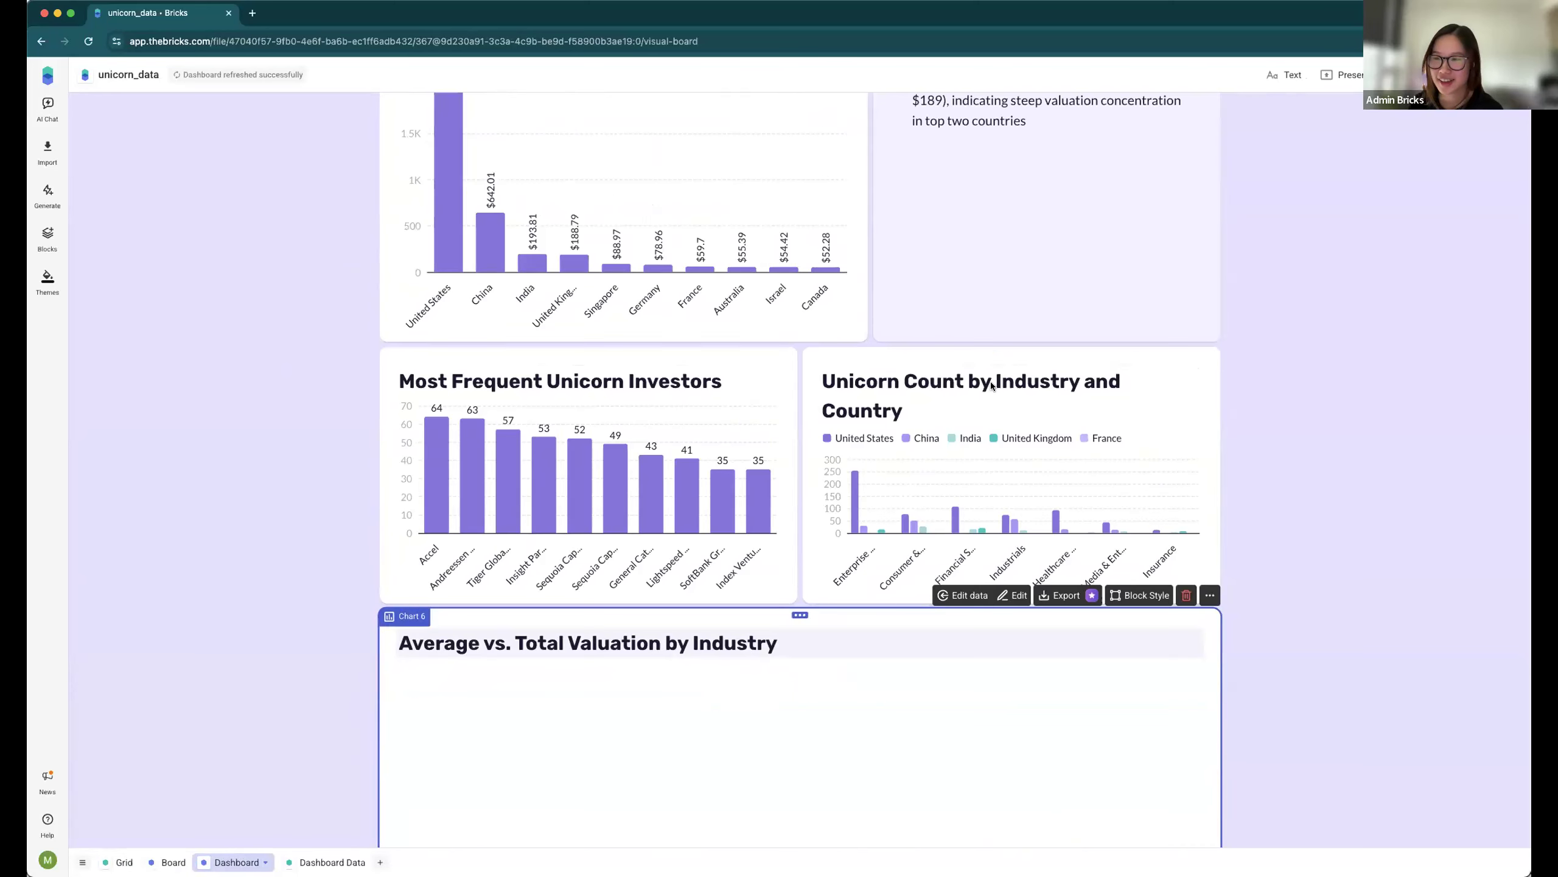
scroll(804, 401, up, 4)
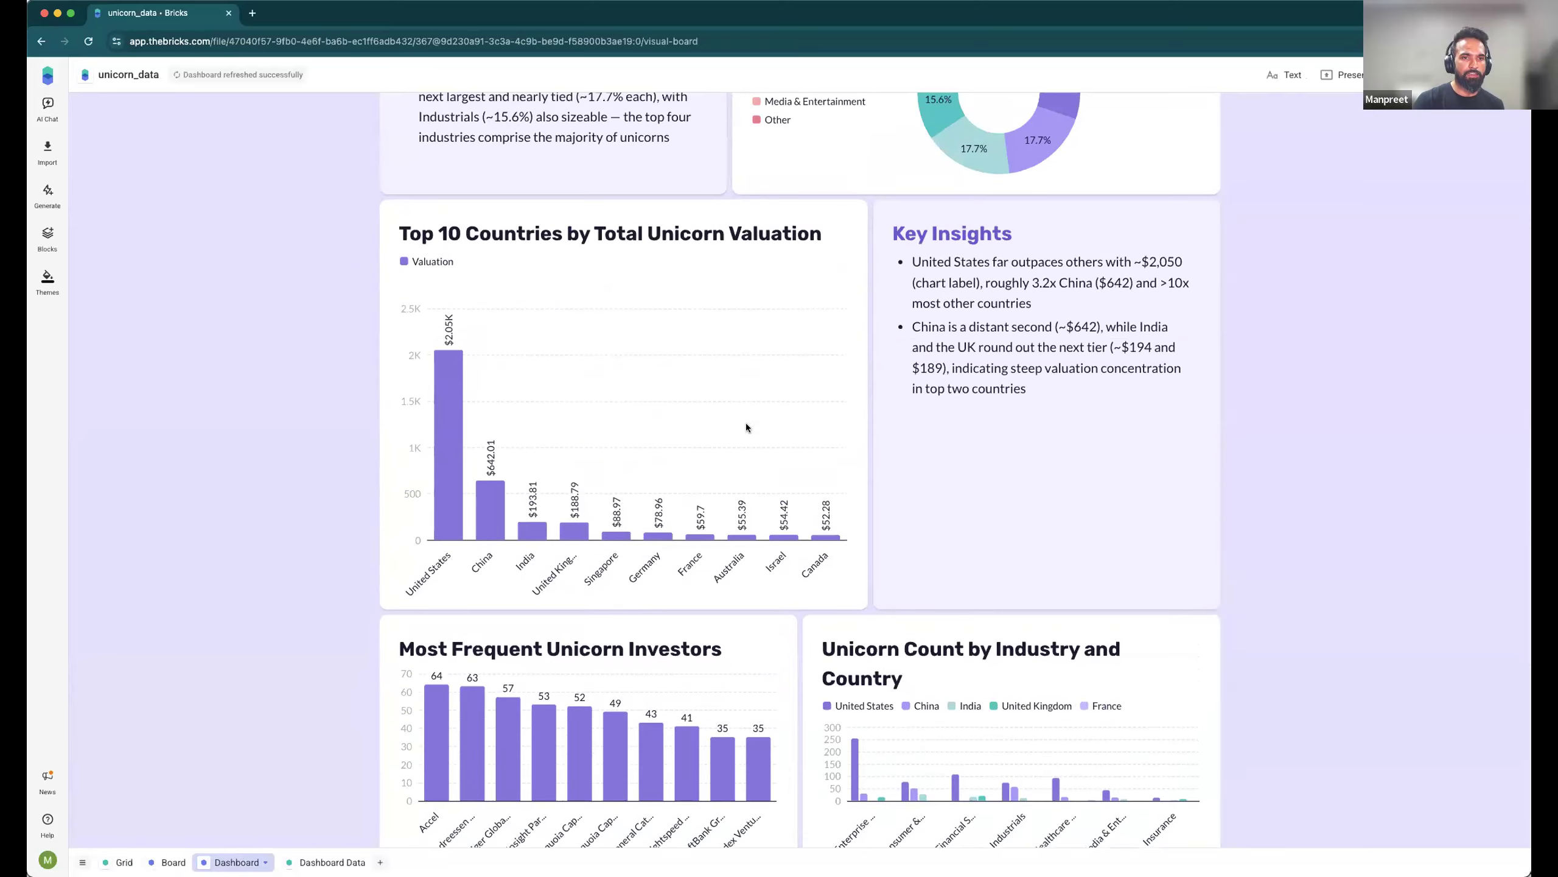
scroll(543, 612, down, 3)
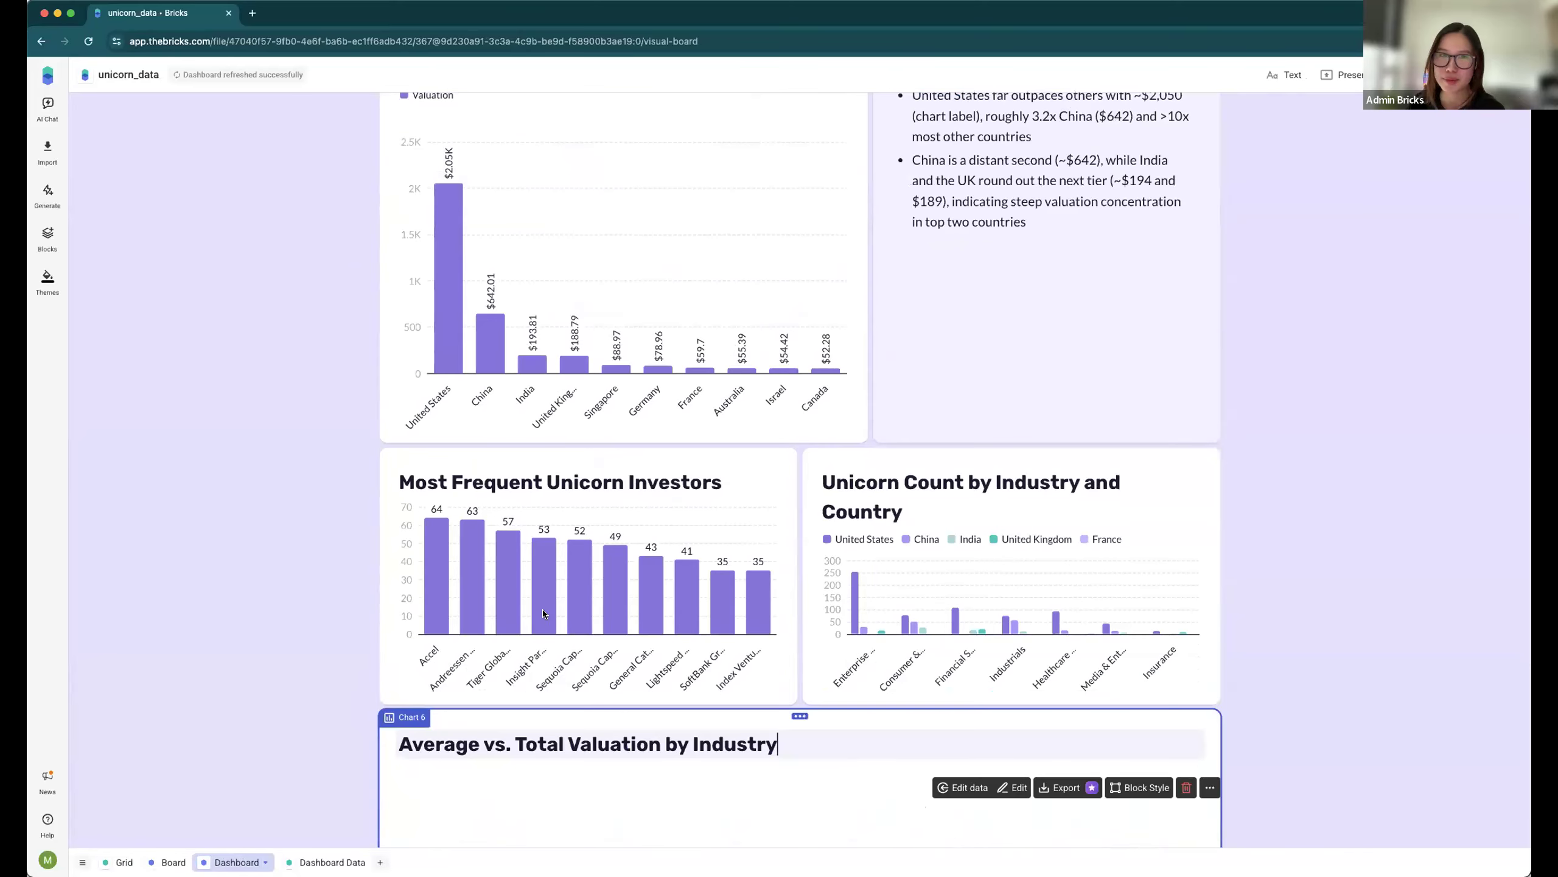
scroll(543, 602, down, 2)
scroll(380, 558, up, 1)
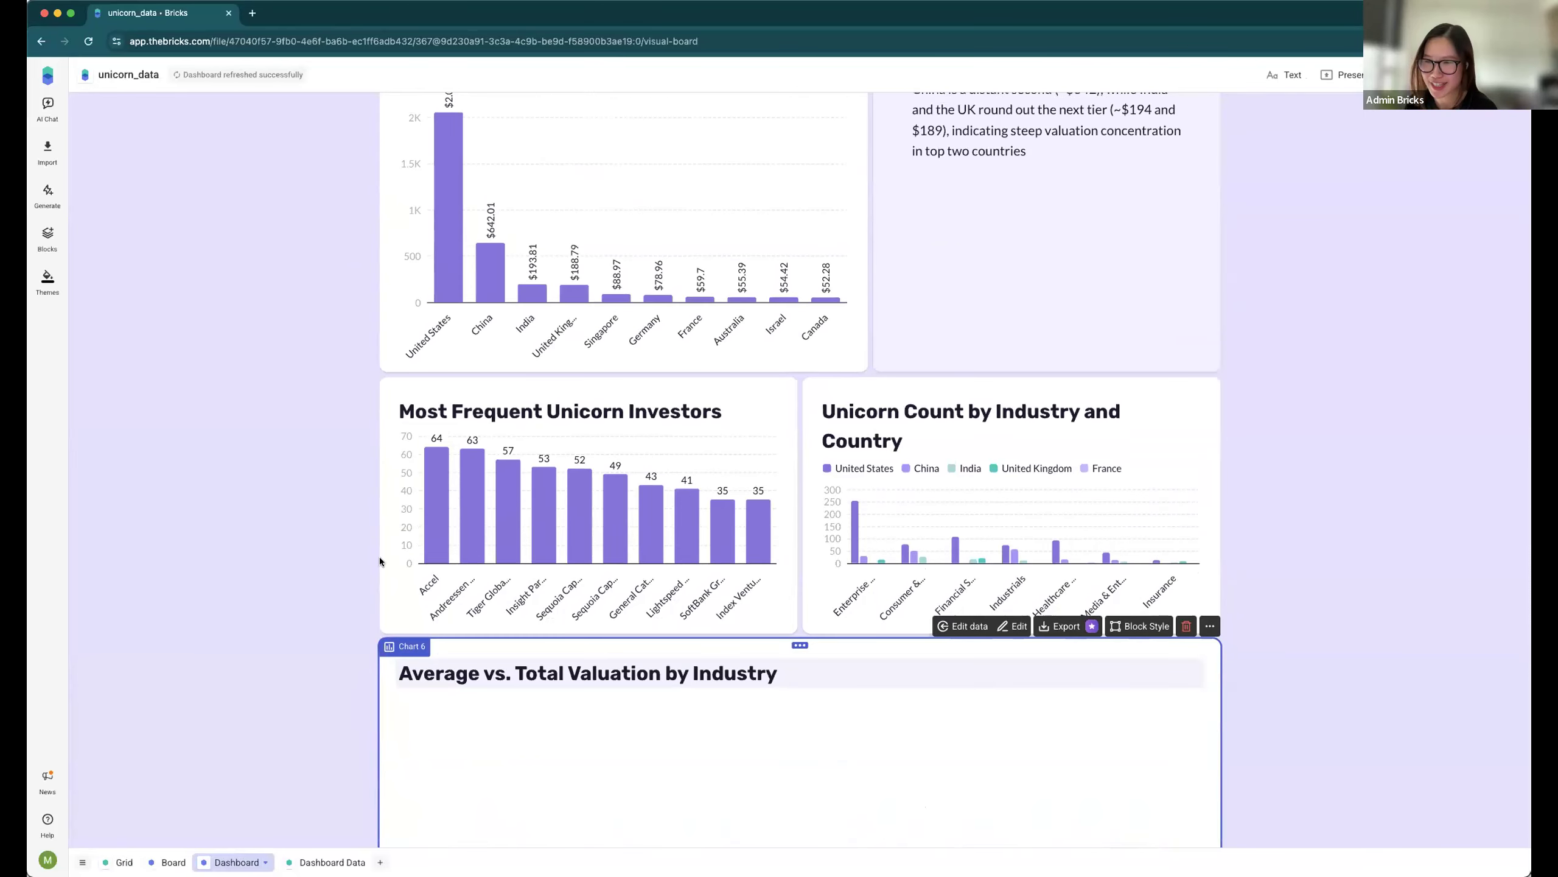
scroll(380, 558, down, 1)
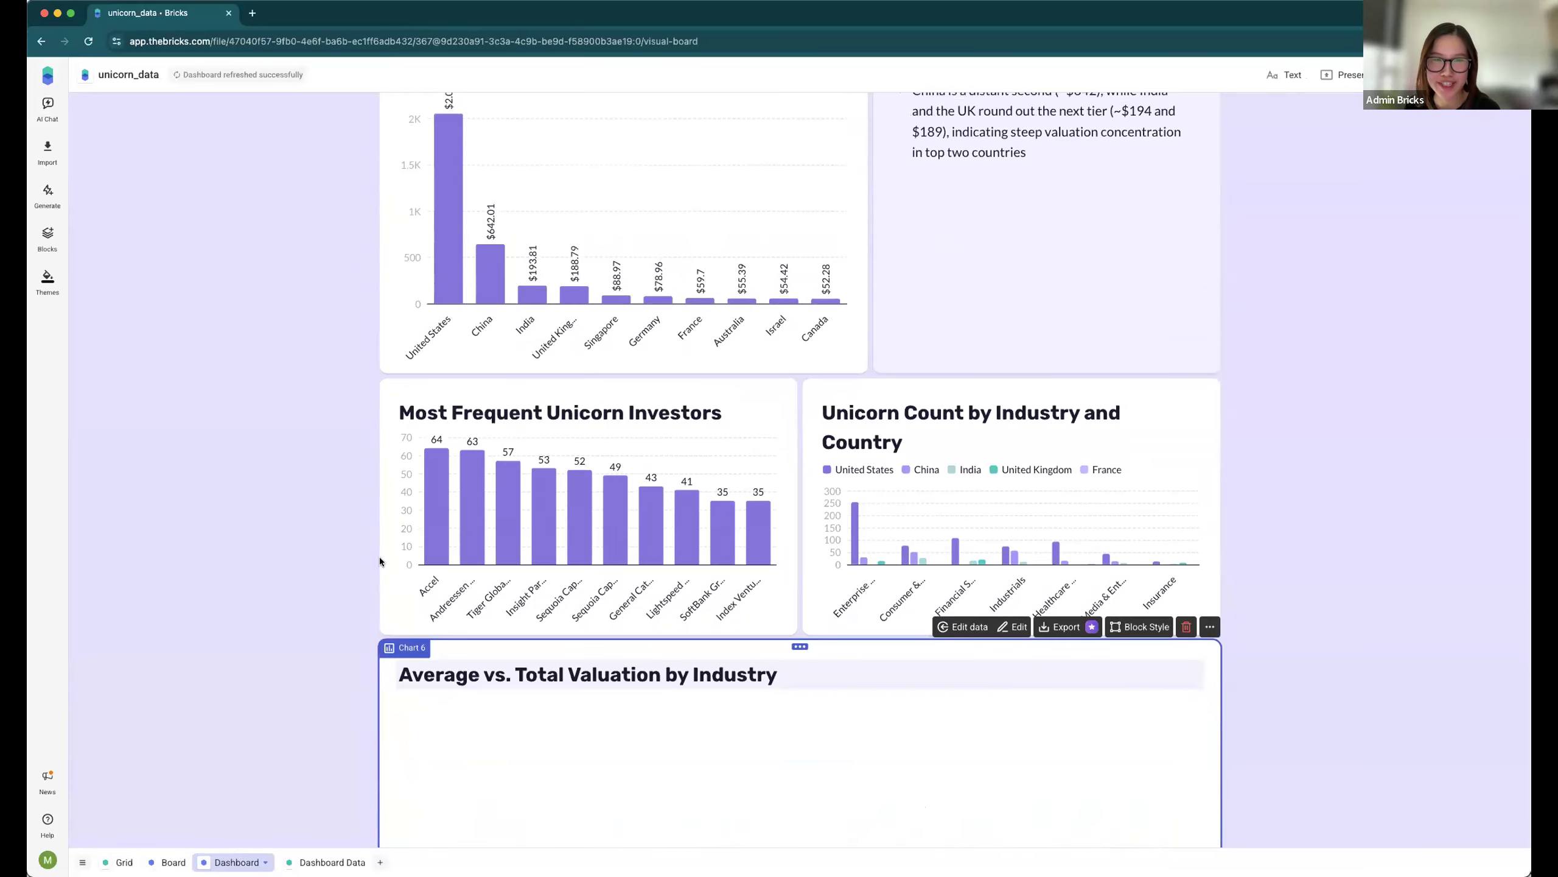
scroll(381, 561, down, 1)
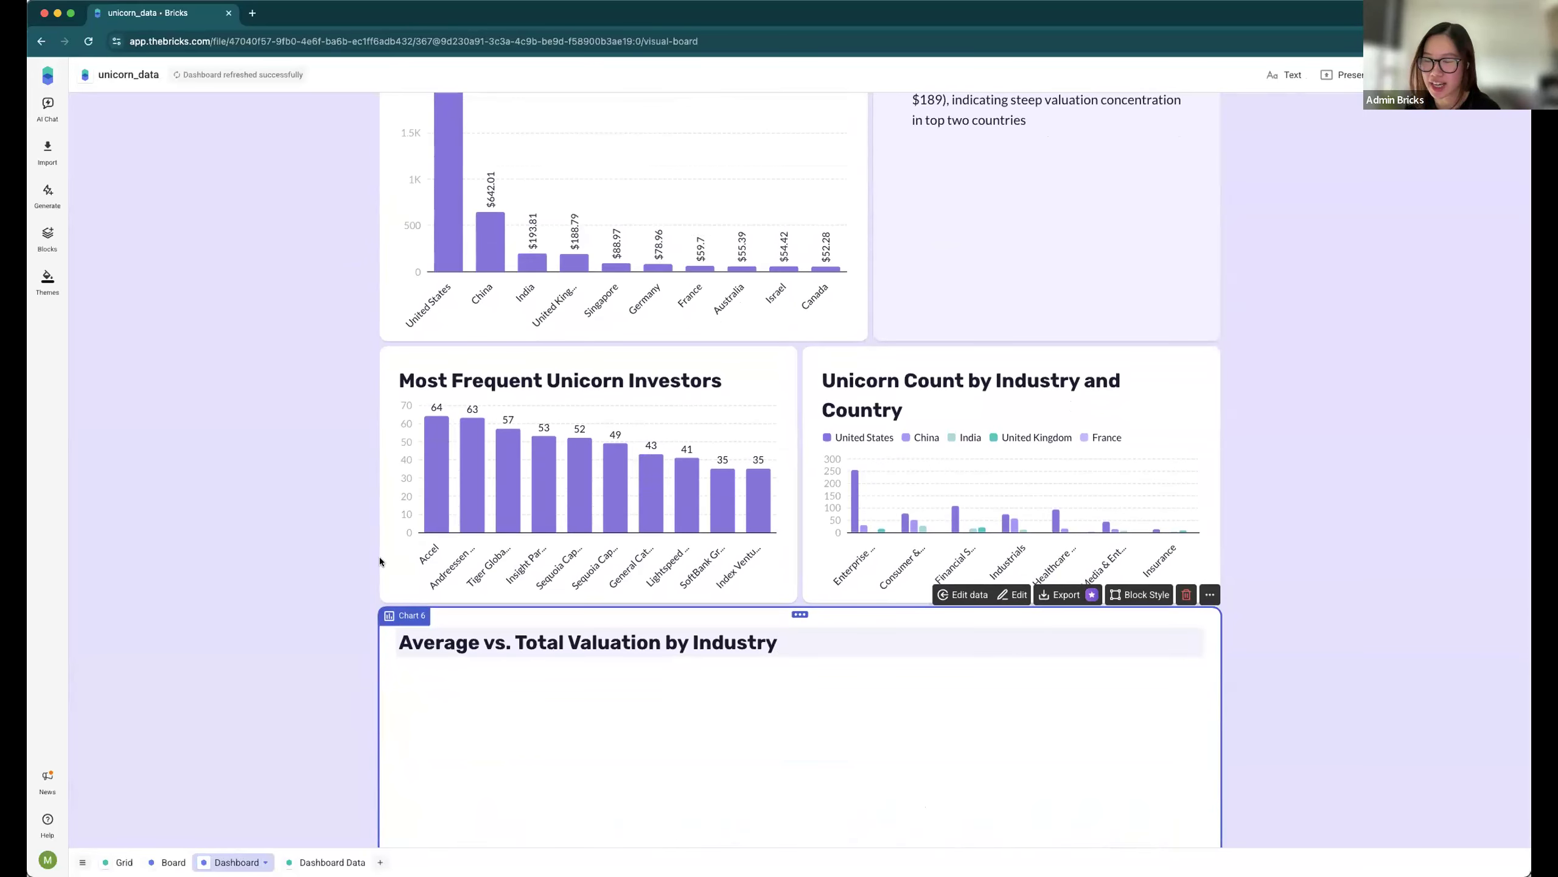
scroll(380, 557, down, 1)
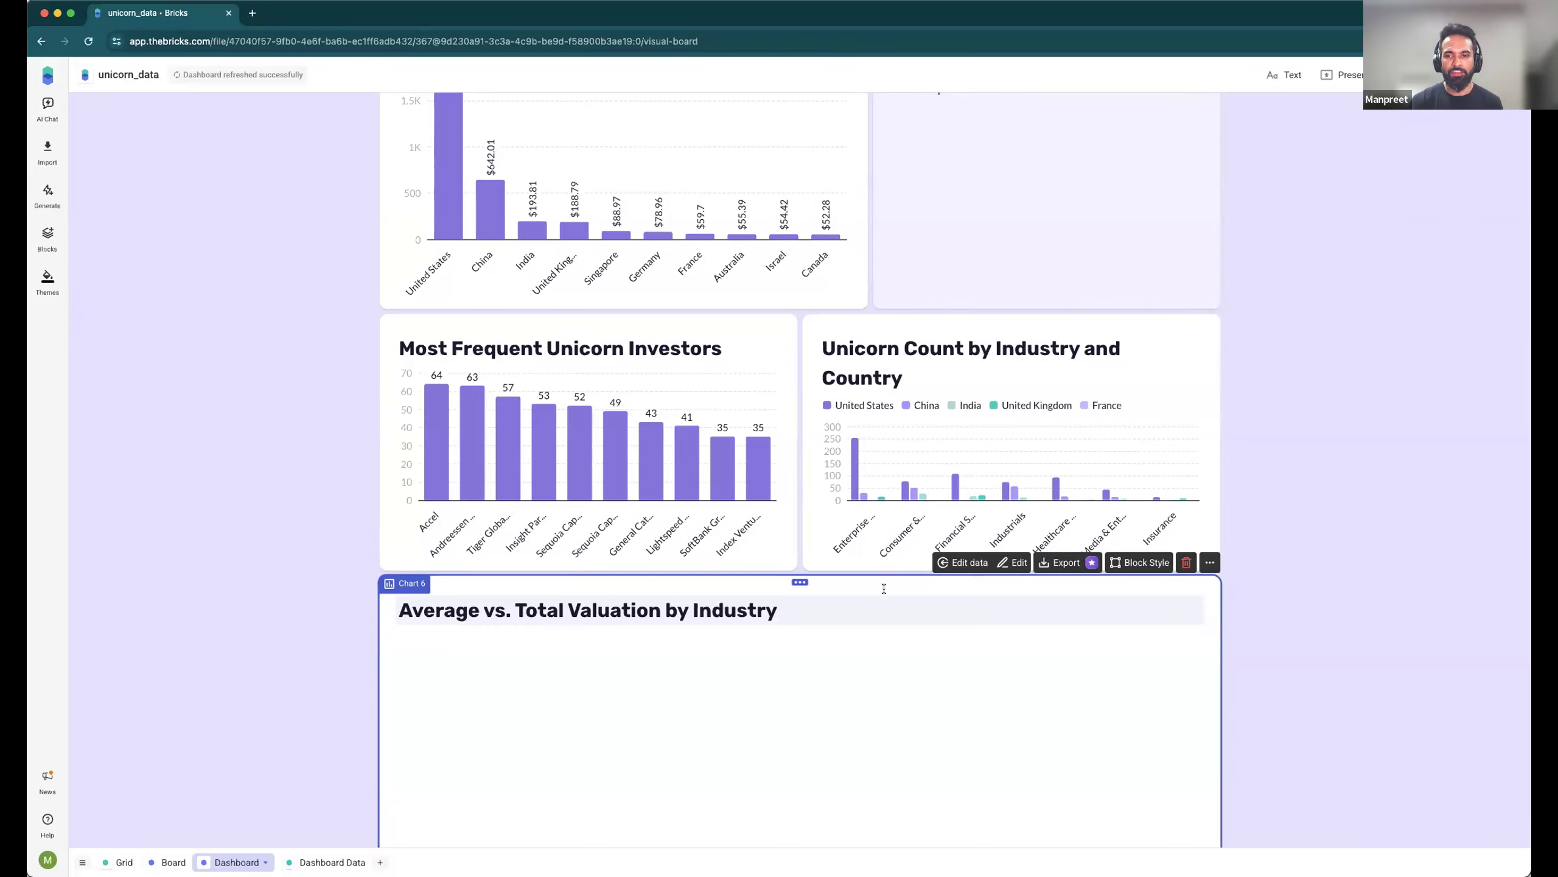
scroll(338, 480, down, 1)
scroll(497, 500, up, 10)
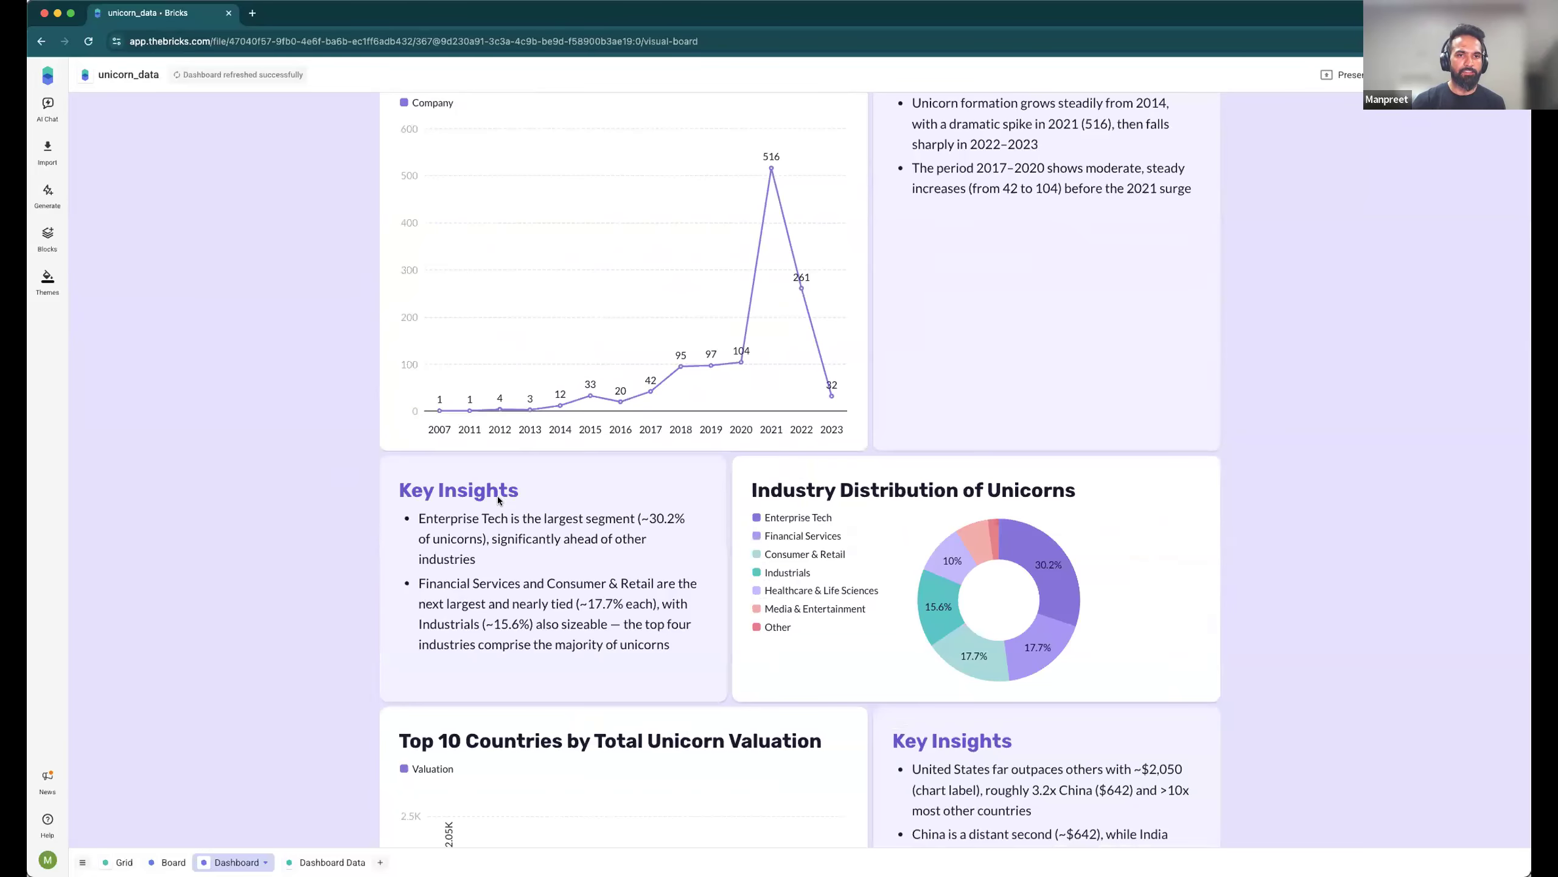
Step: Delete the Average vs. Total Valuation by Industry chart and the Recent Unicorns table from the dashboard
scroll(497, 499, down, 3)
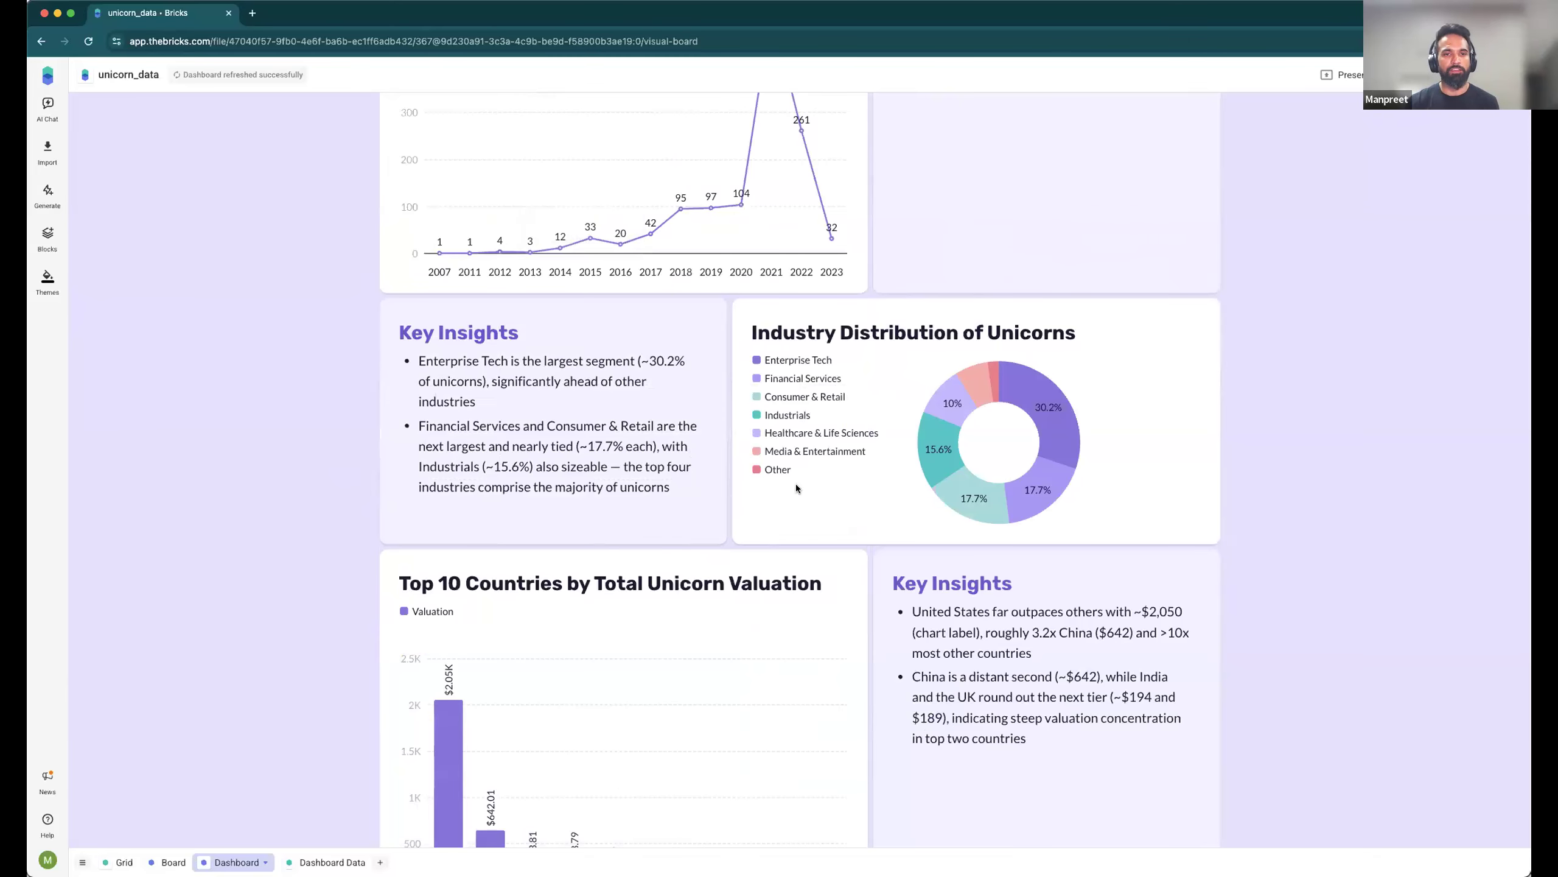
scroll(797, 485, down, 15)
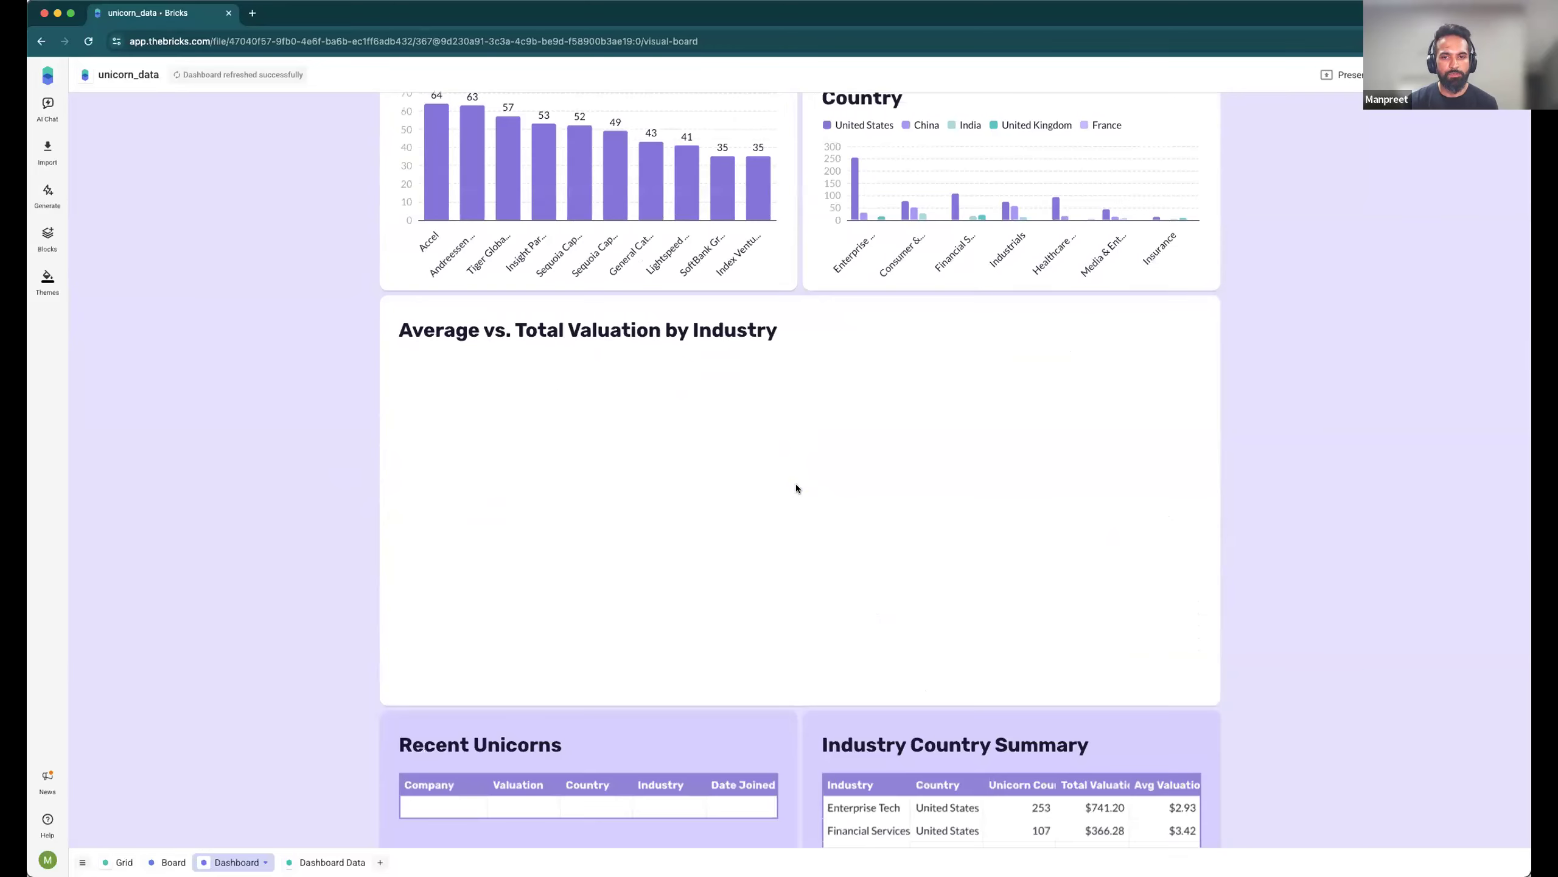
click(842, 309)
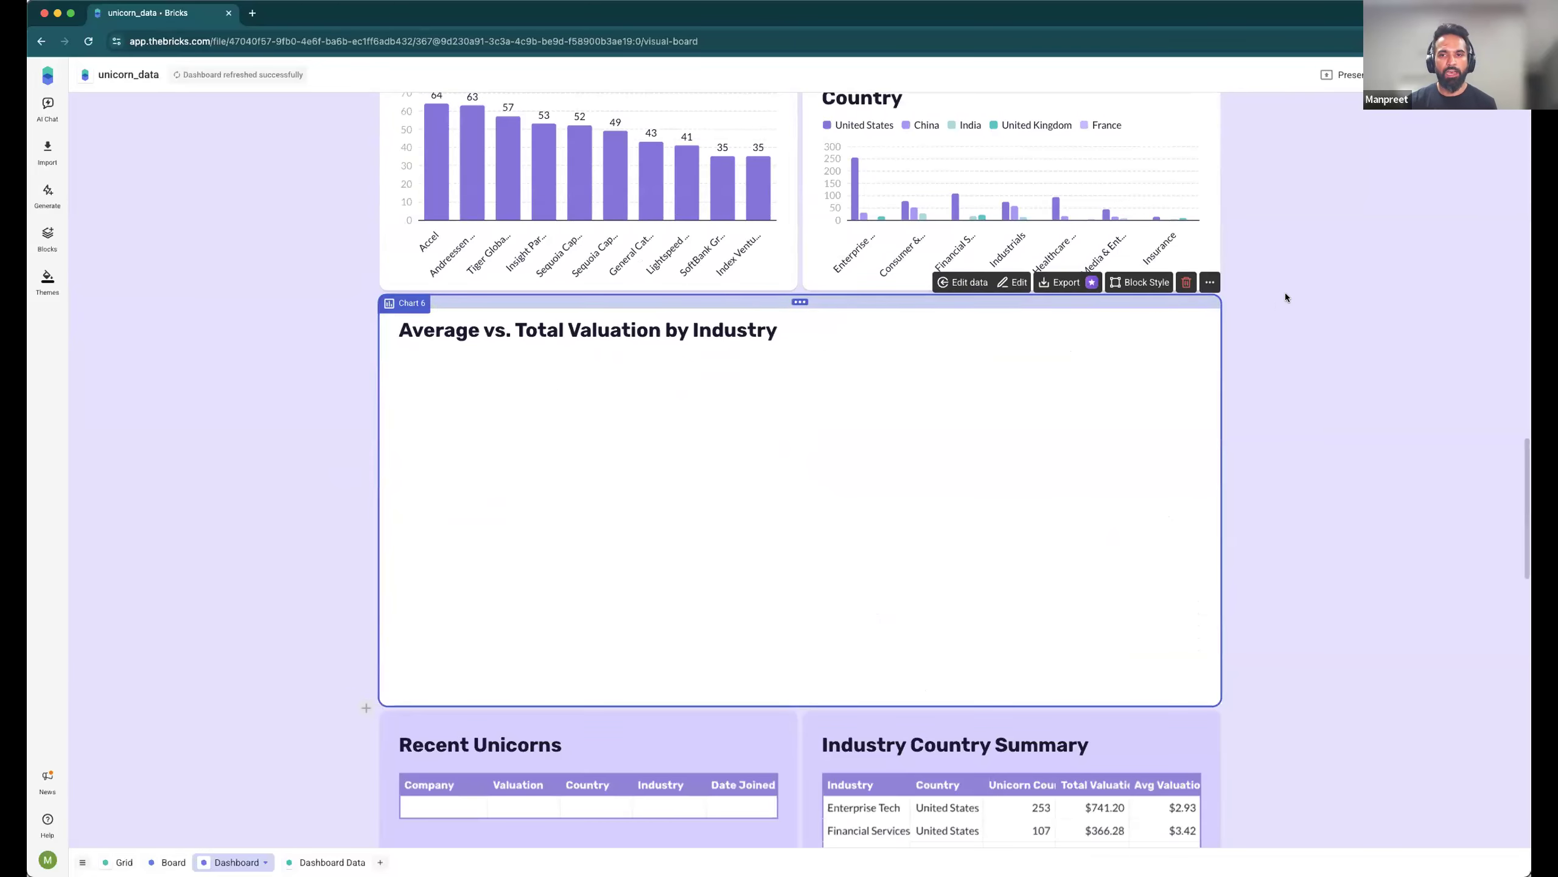
click(1187, 283)
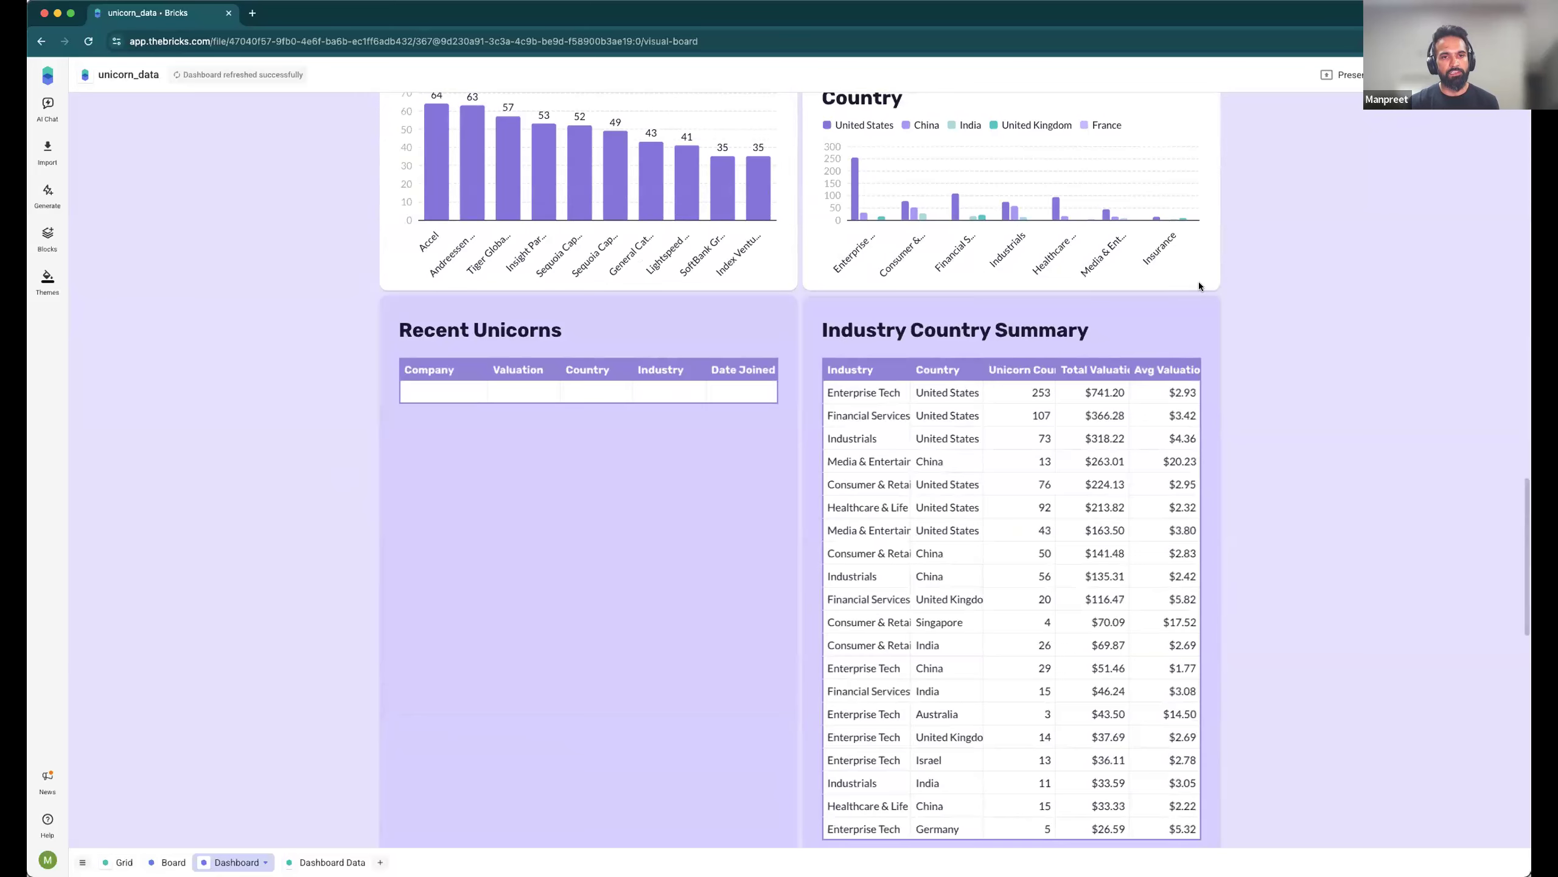
click(784, 303)
click(765, 284)
Step: Widen the Industry Country Summary table to span the dashboard's full width
click(803, 343)
drag(803, 344, 387, 337)
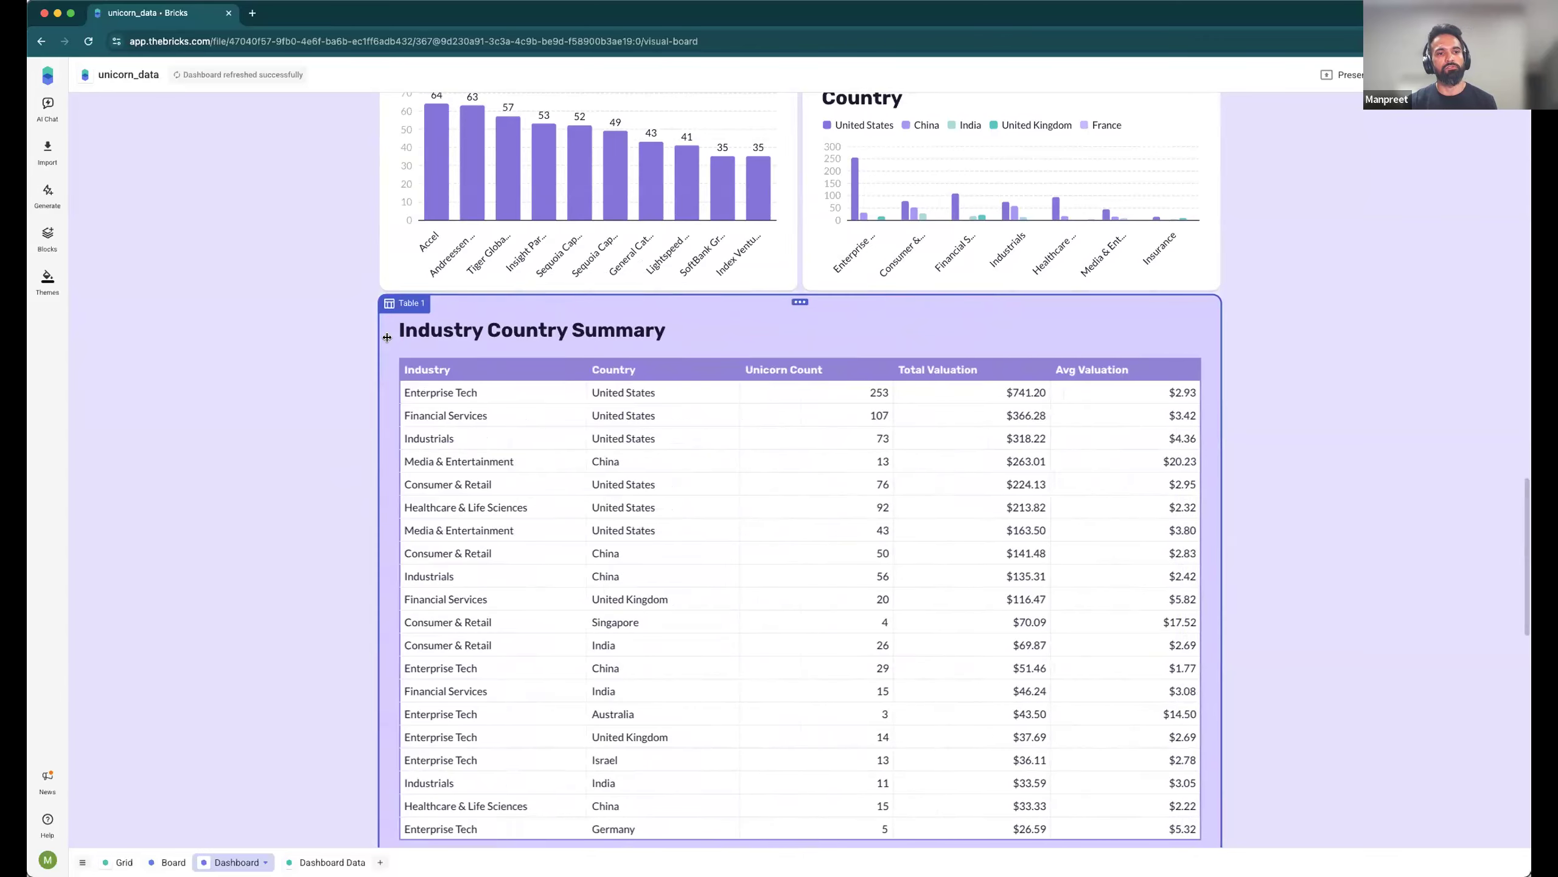
click(1311, 374)
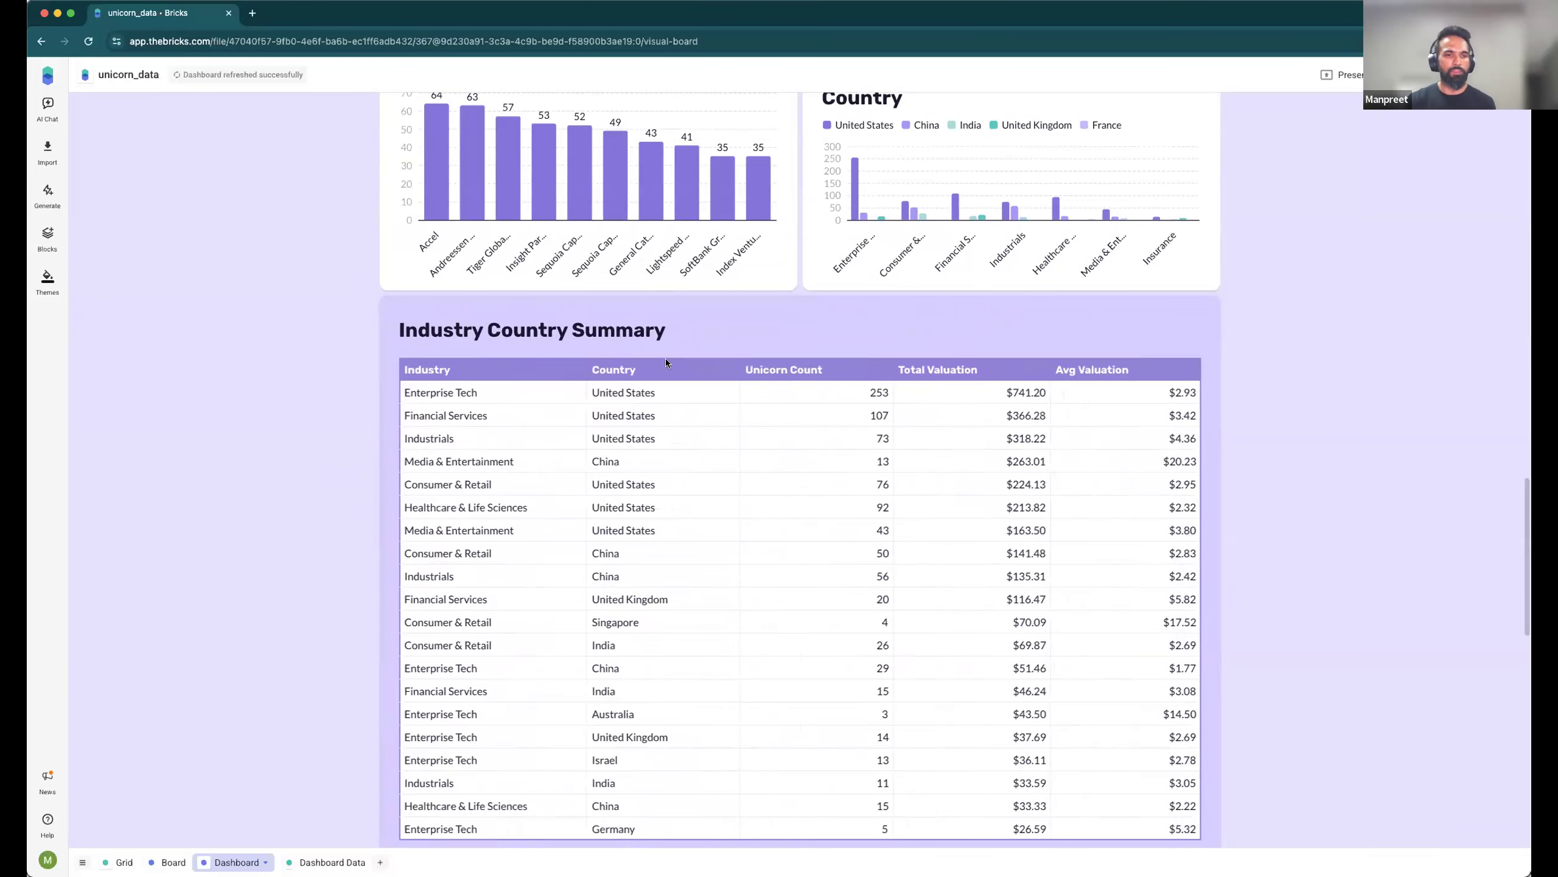
Step: Move the Unicorn Count by Industry and Country chart above the Top 10 Countries by Total Unicorn Valuation row
scroll(688, 394, up, 8)
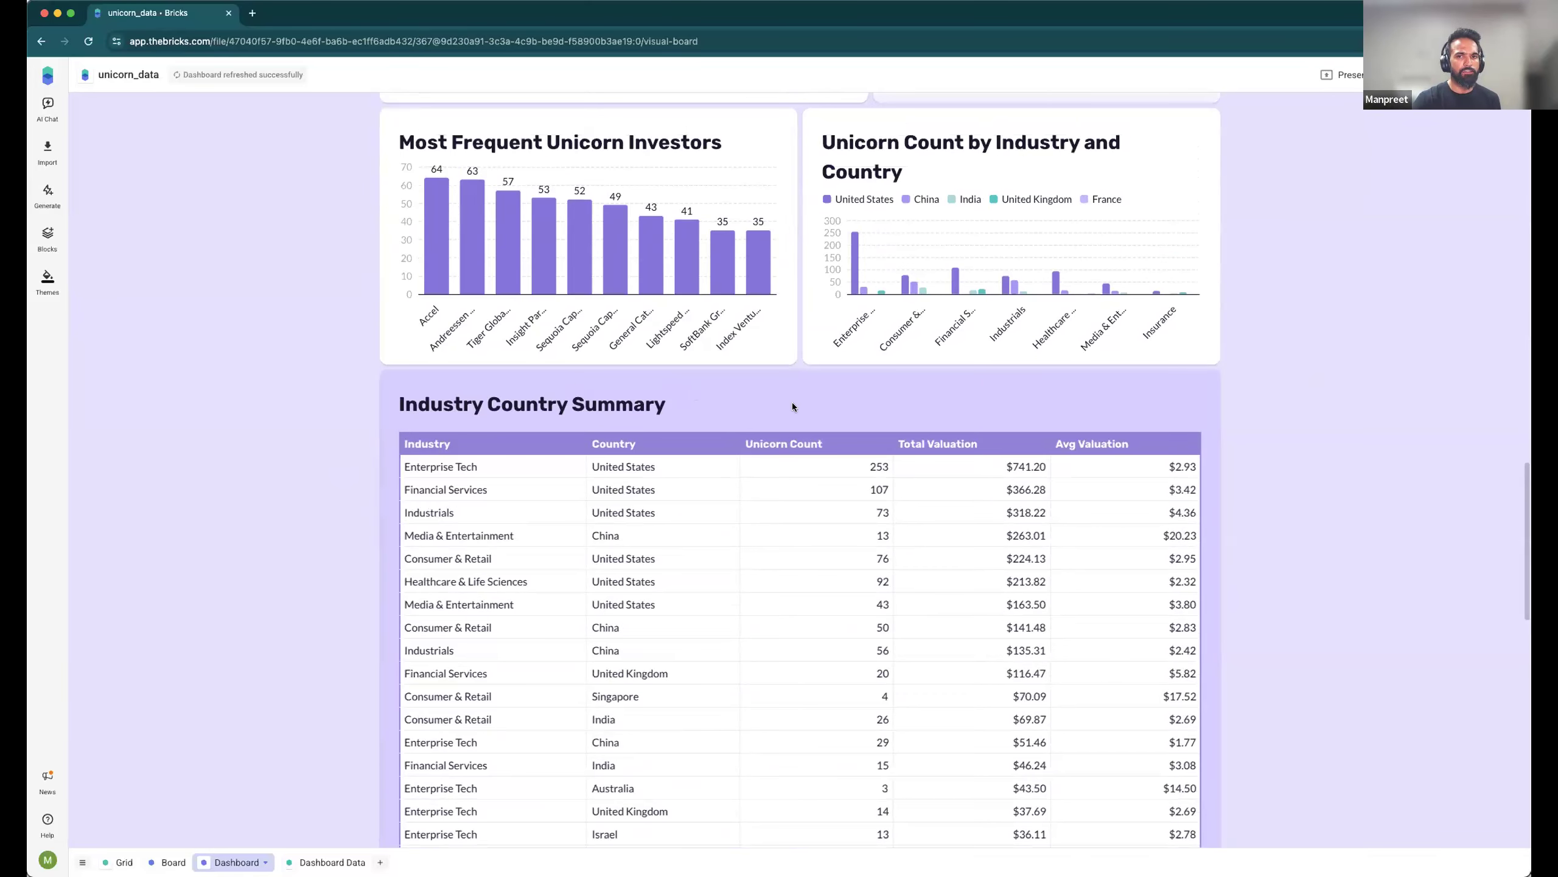
click(865, 556)
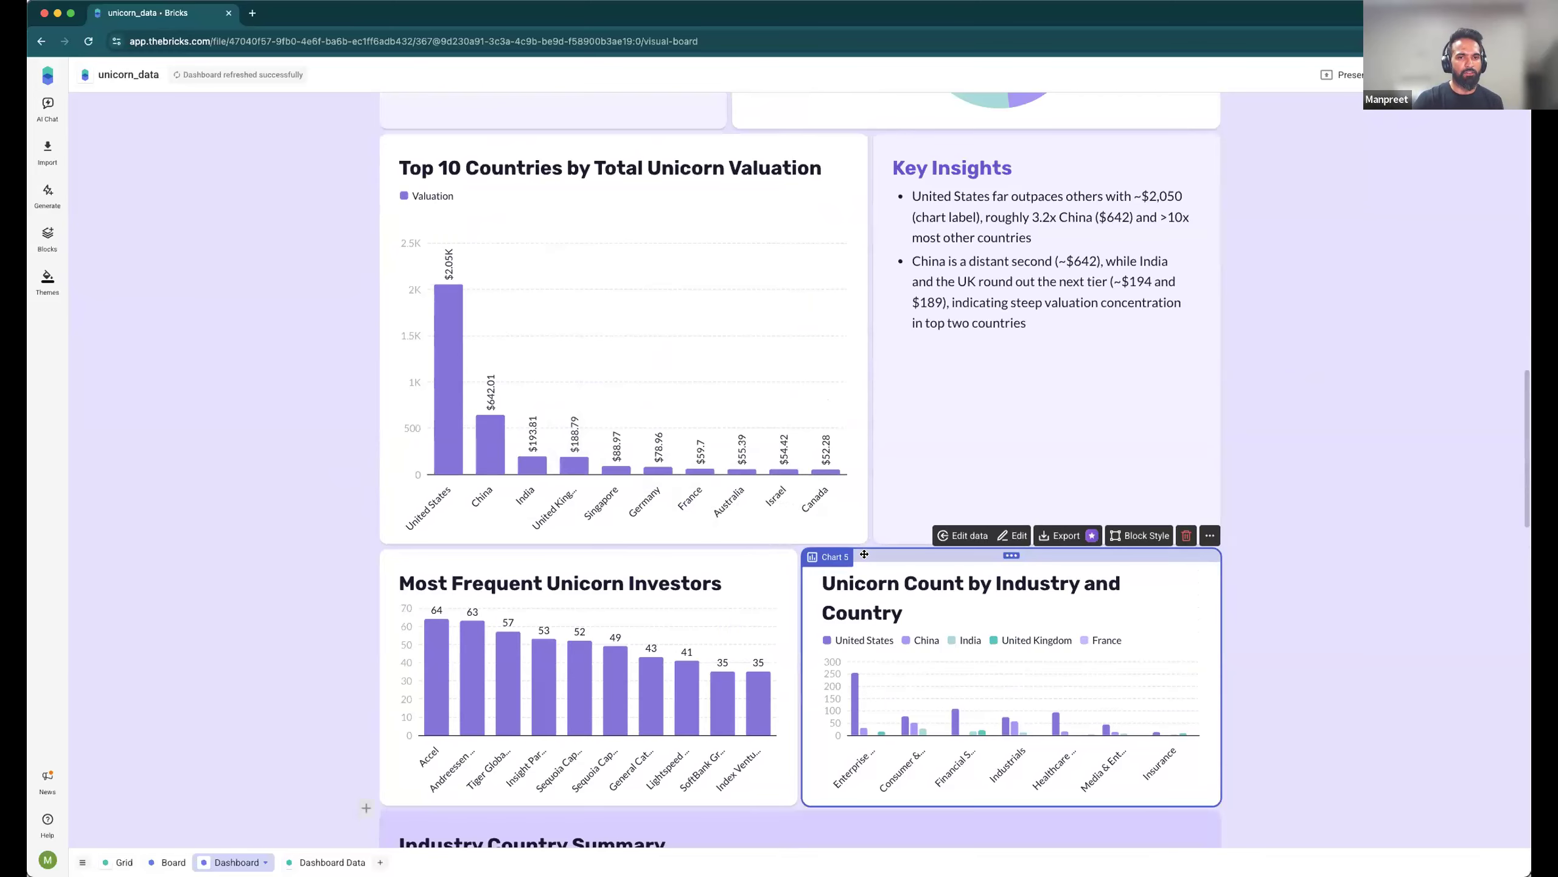
drag(864, 554, 939, 249)
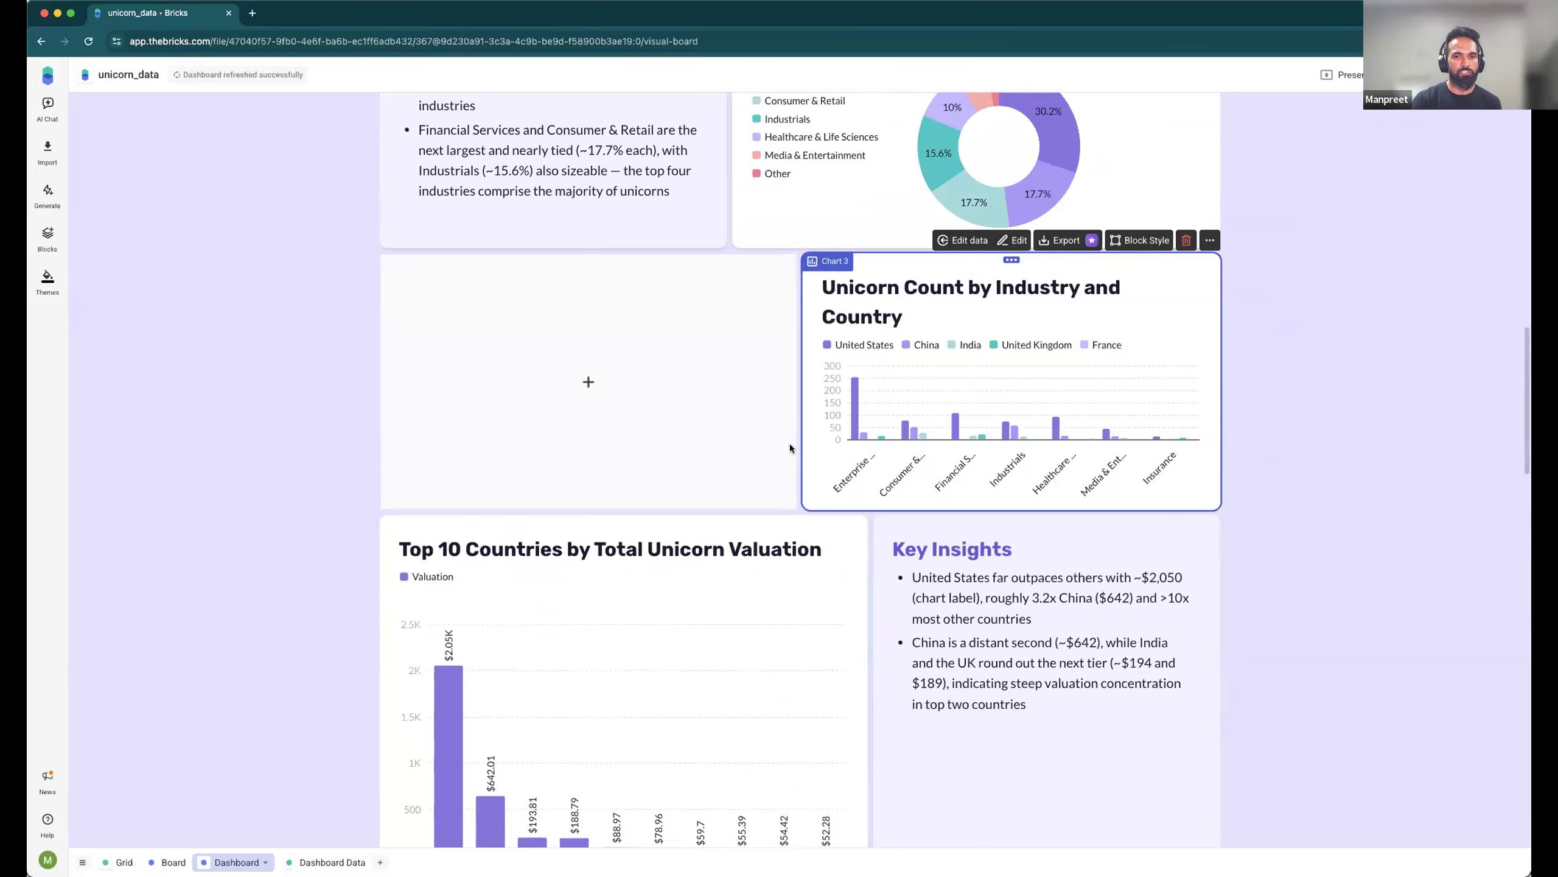
Step: Move the Most Frequent Unicorn Investors chart into the empty space beside the Unicorn Count by Industry and Country chart
scroll(809, 436, down, 10)
drag(650, 436, 696, 299)
scroll(798, 340, down, 5)
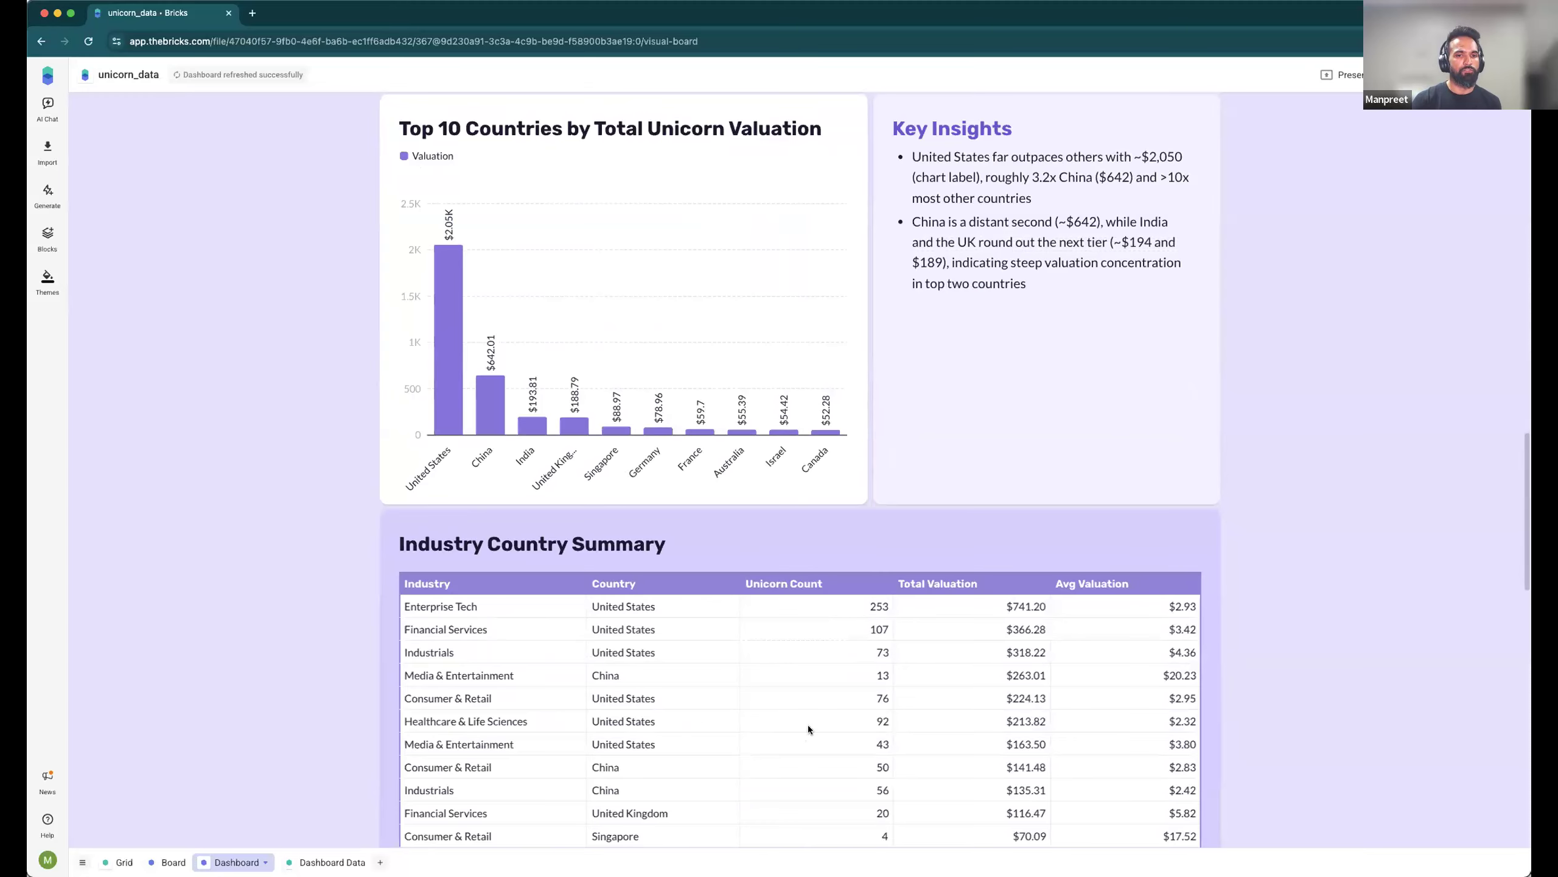
scroll(784, 636, down, 4)
scroll(784, 637, up, 15)
scroll(785, 637, down, 20)
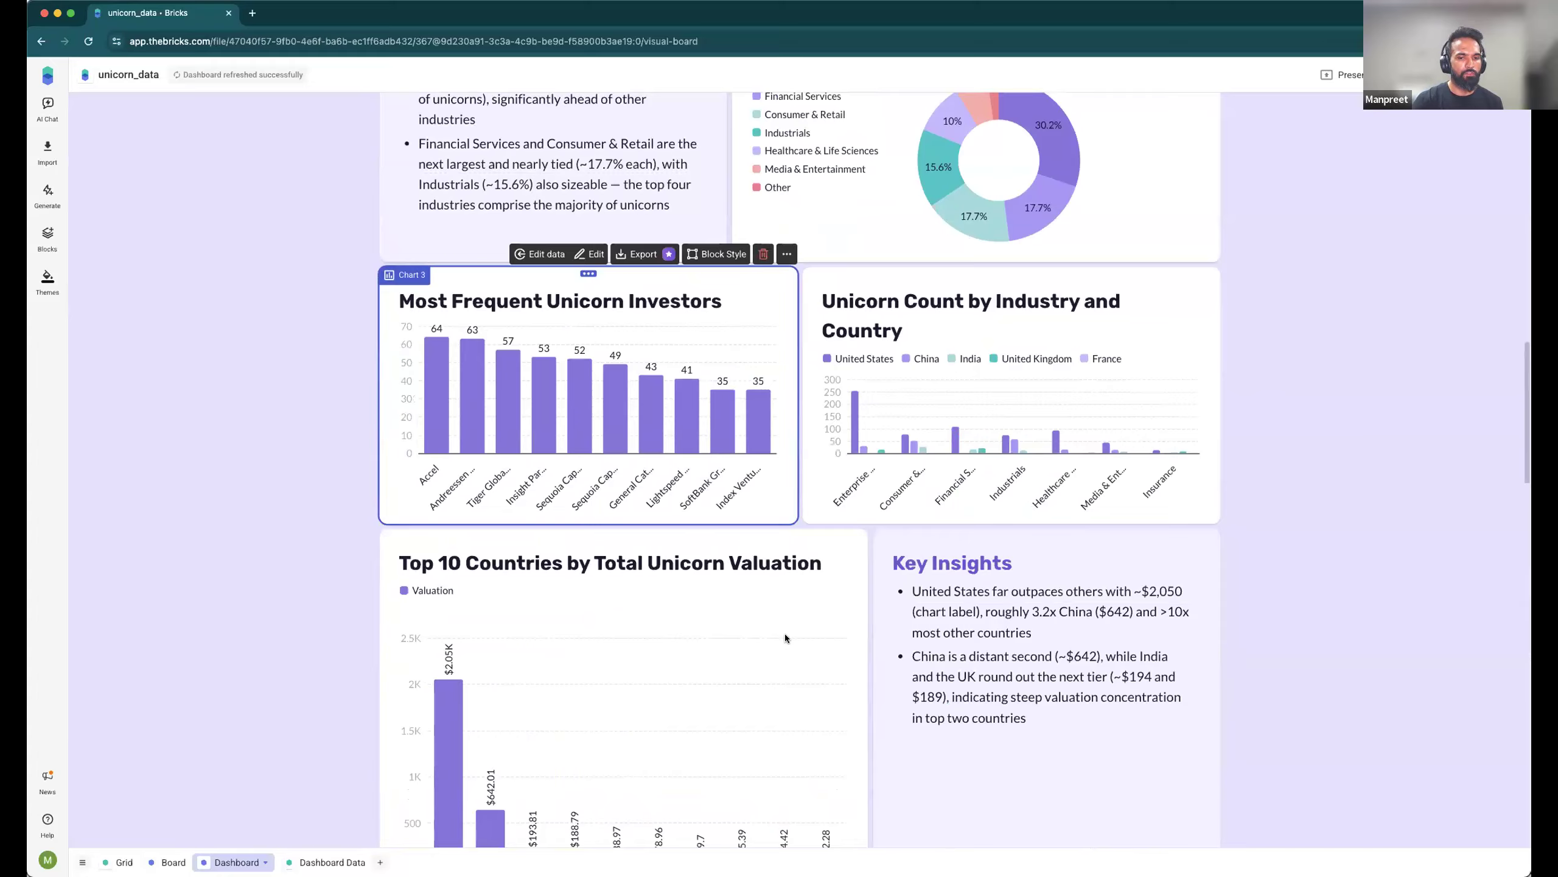
scroll(785, 633, up, 20)
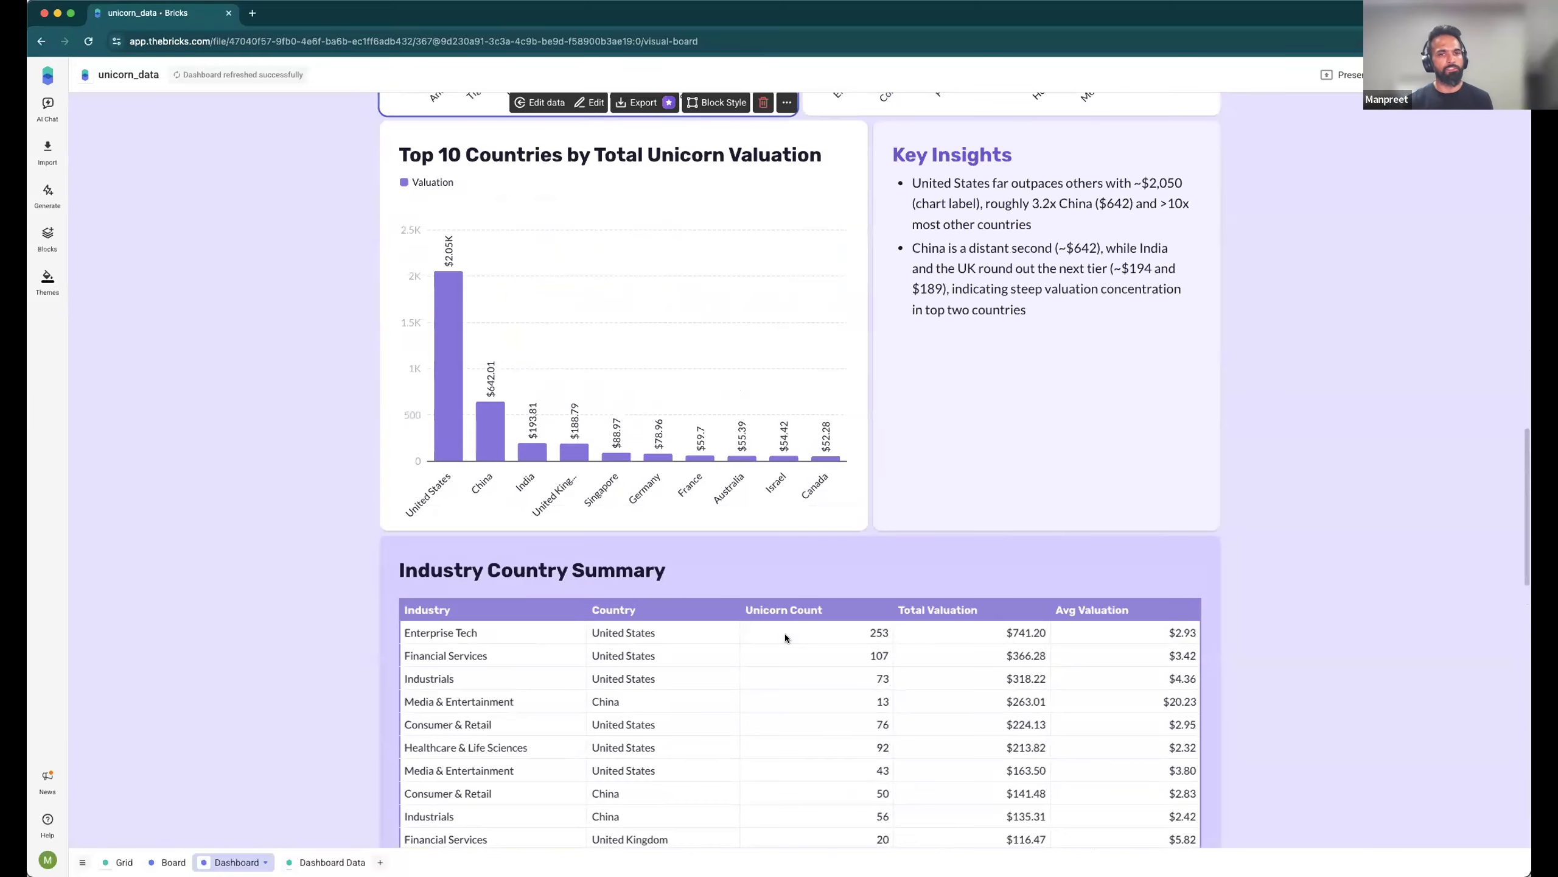
scroll(764, 561, up, 2)
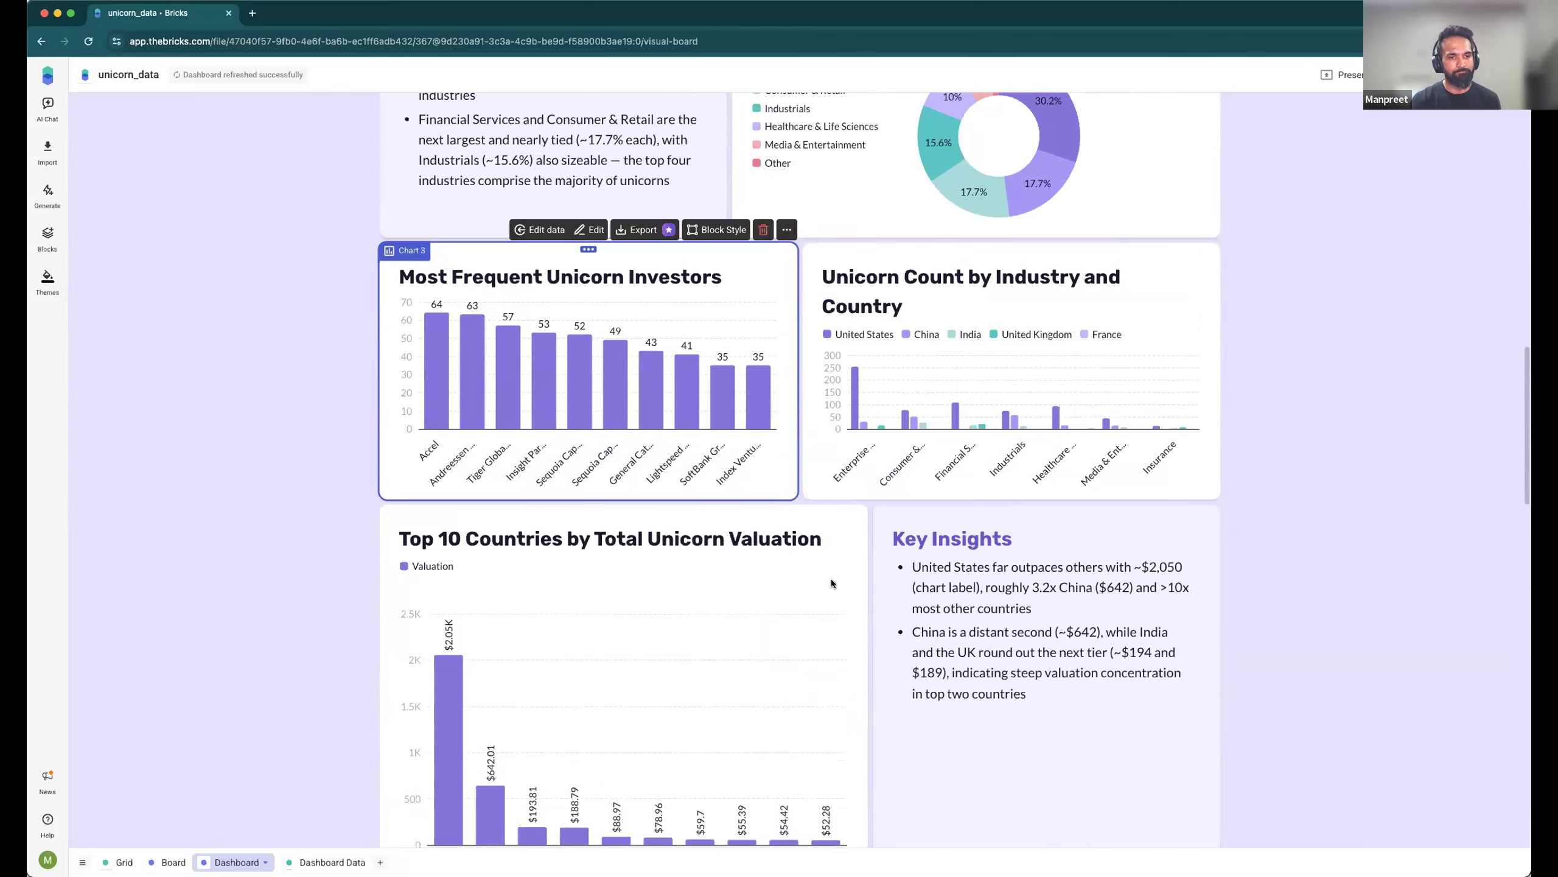
Step: Zoom the dashboard out and review it from the investor and country charts up to the summary cards and Unicorn Emergence Over Time chart
click(1349, 460)
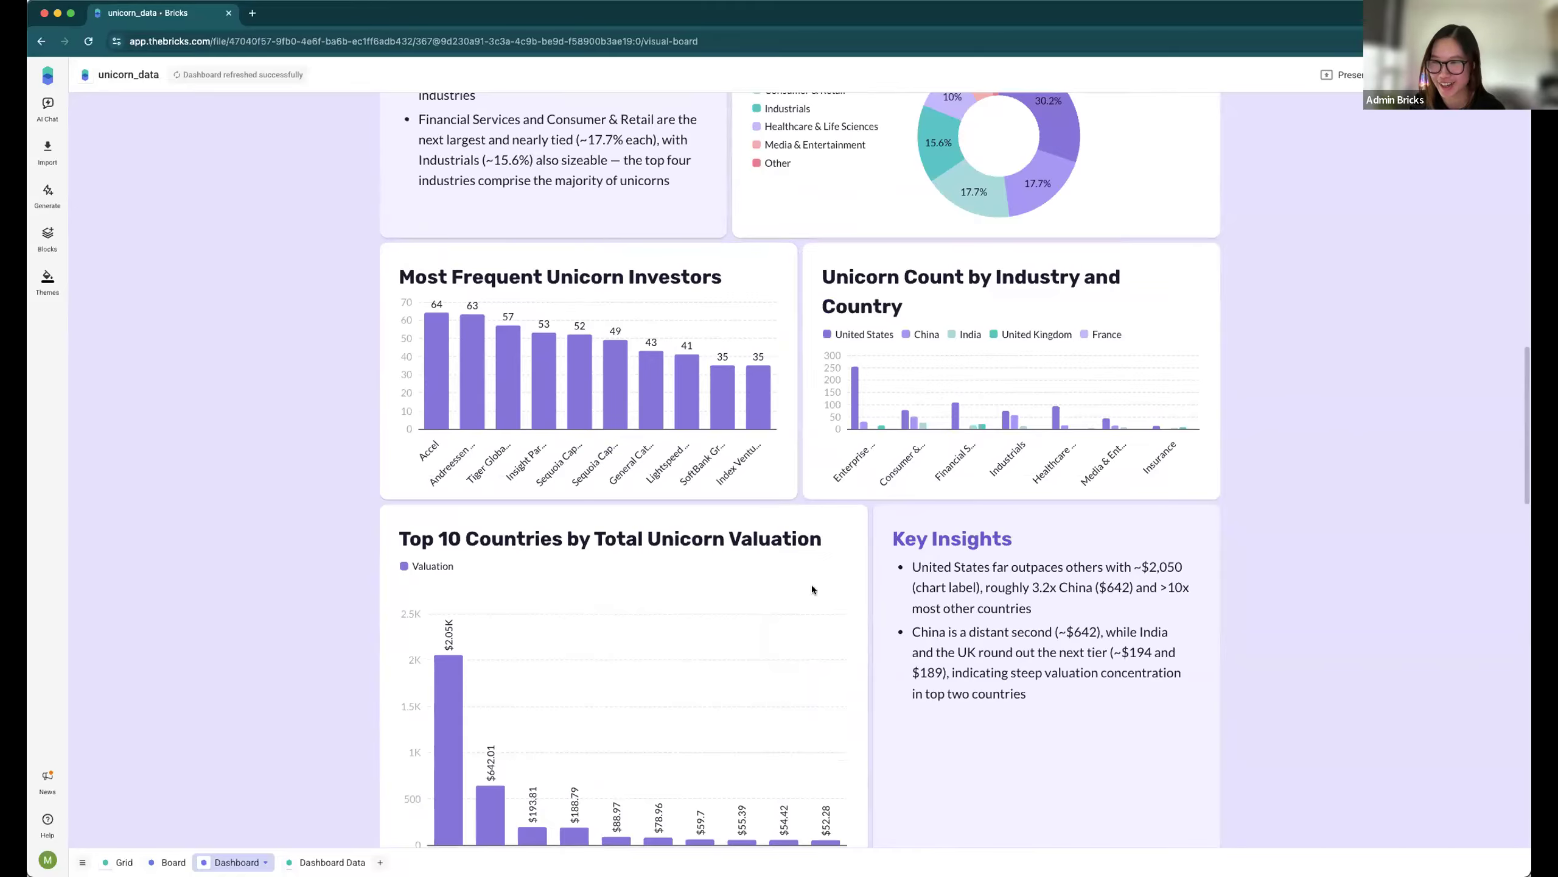
scroll(812, 586, up, 4)
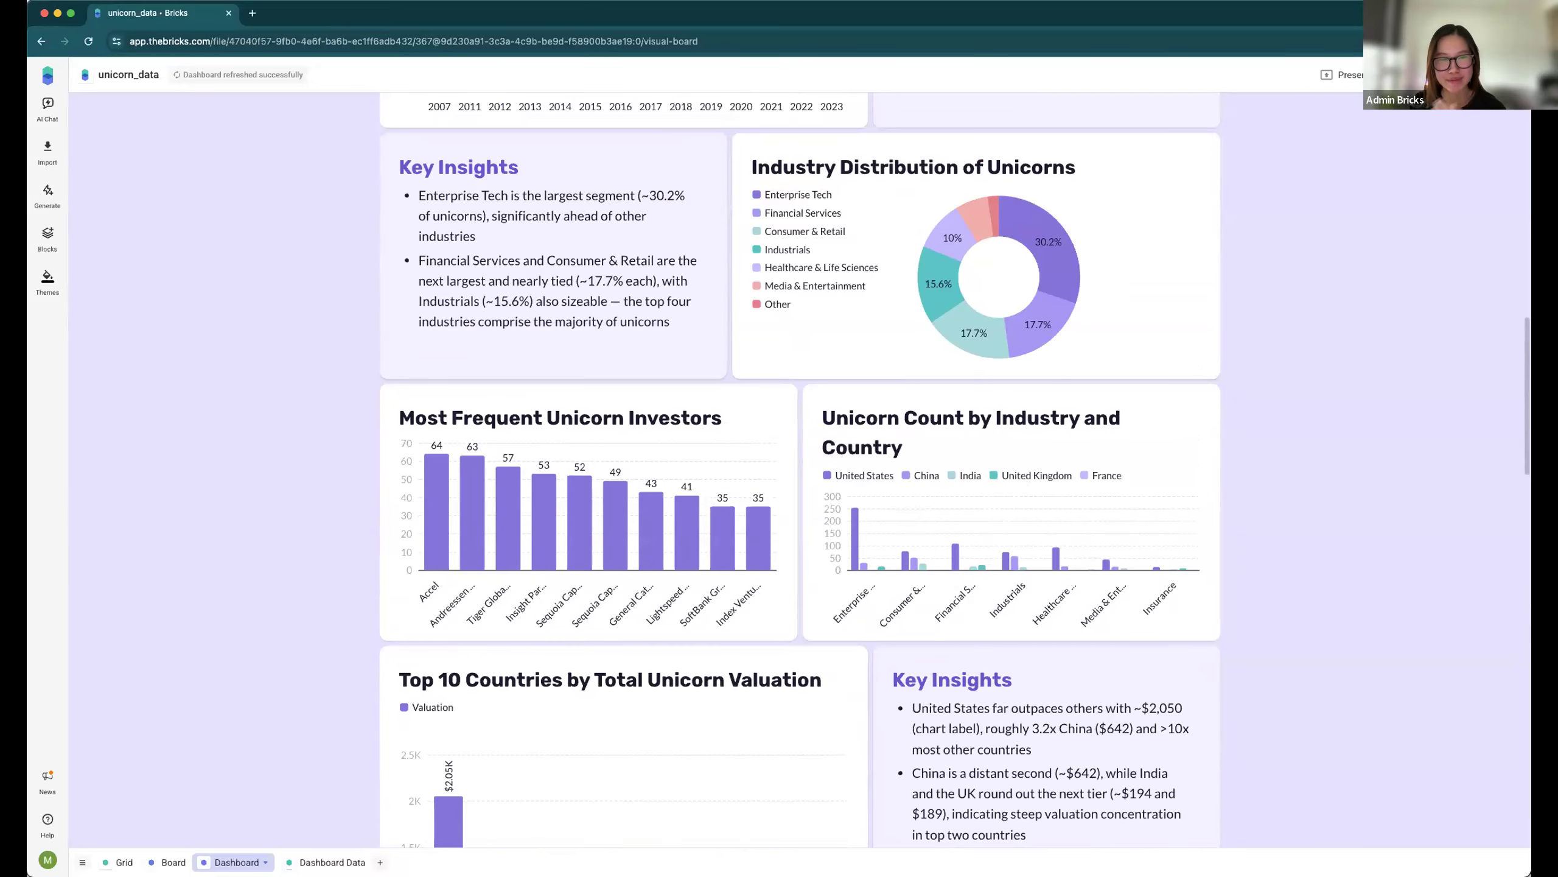
click(1467, 75)
click(1462, 166)
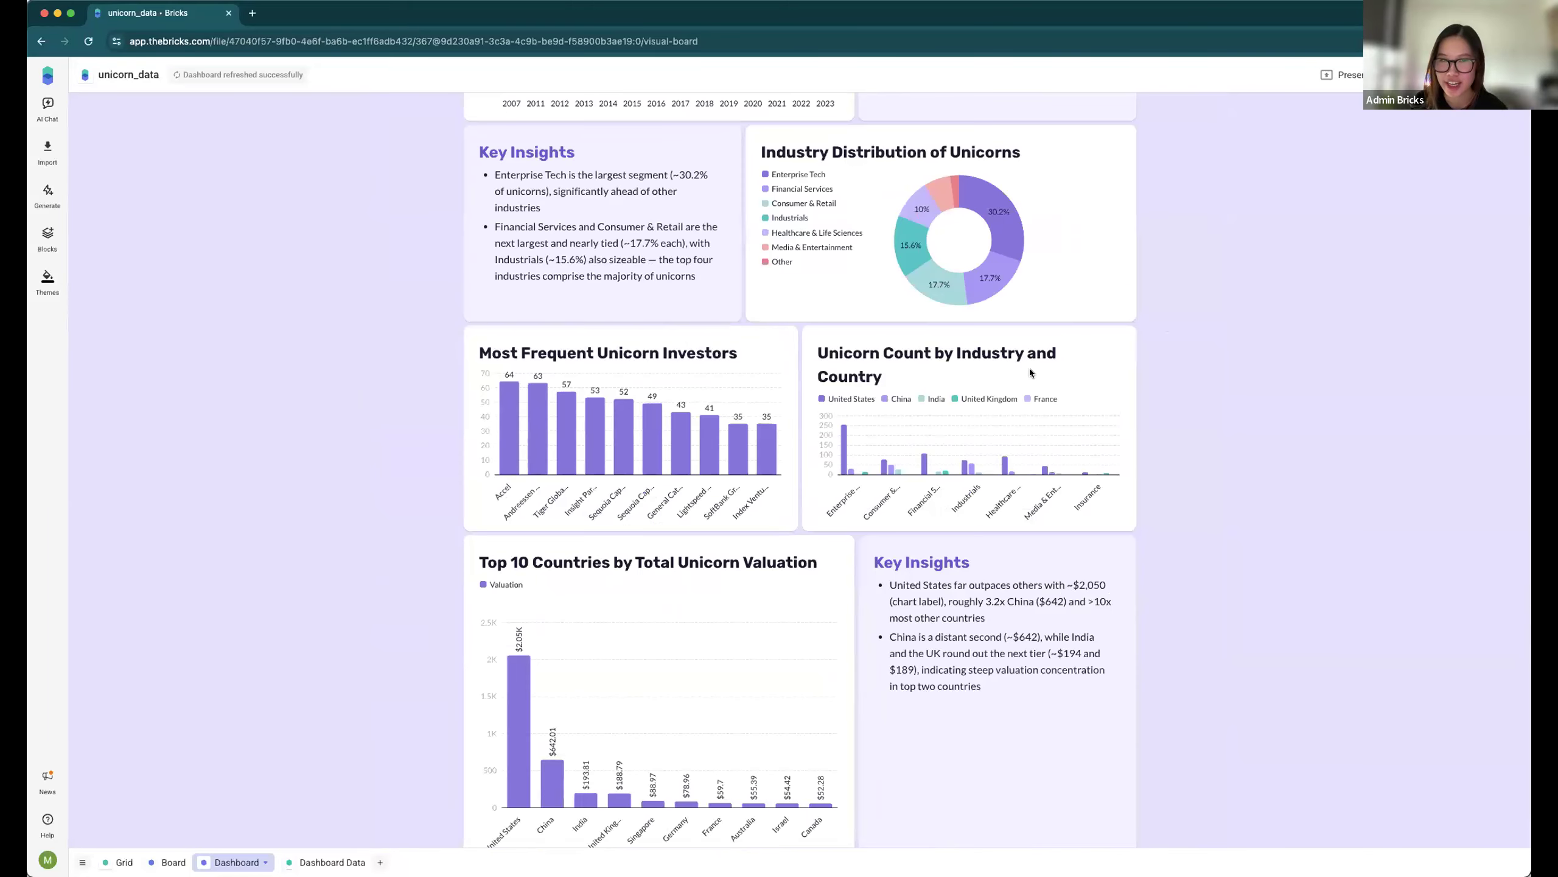
scroll(1030, 370, up, 10)
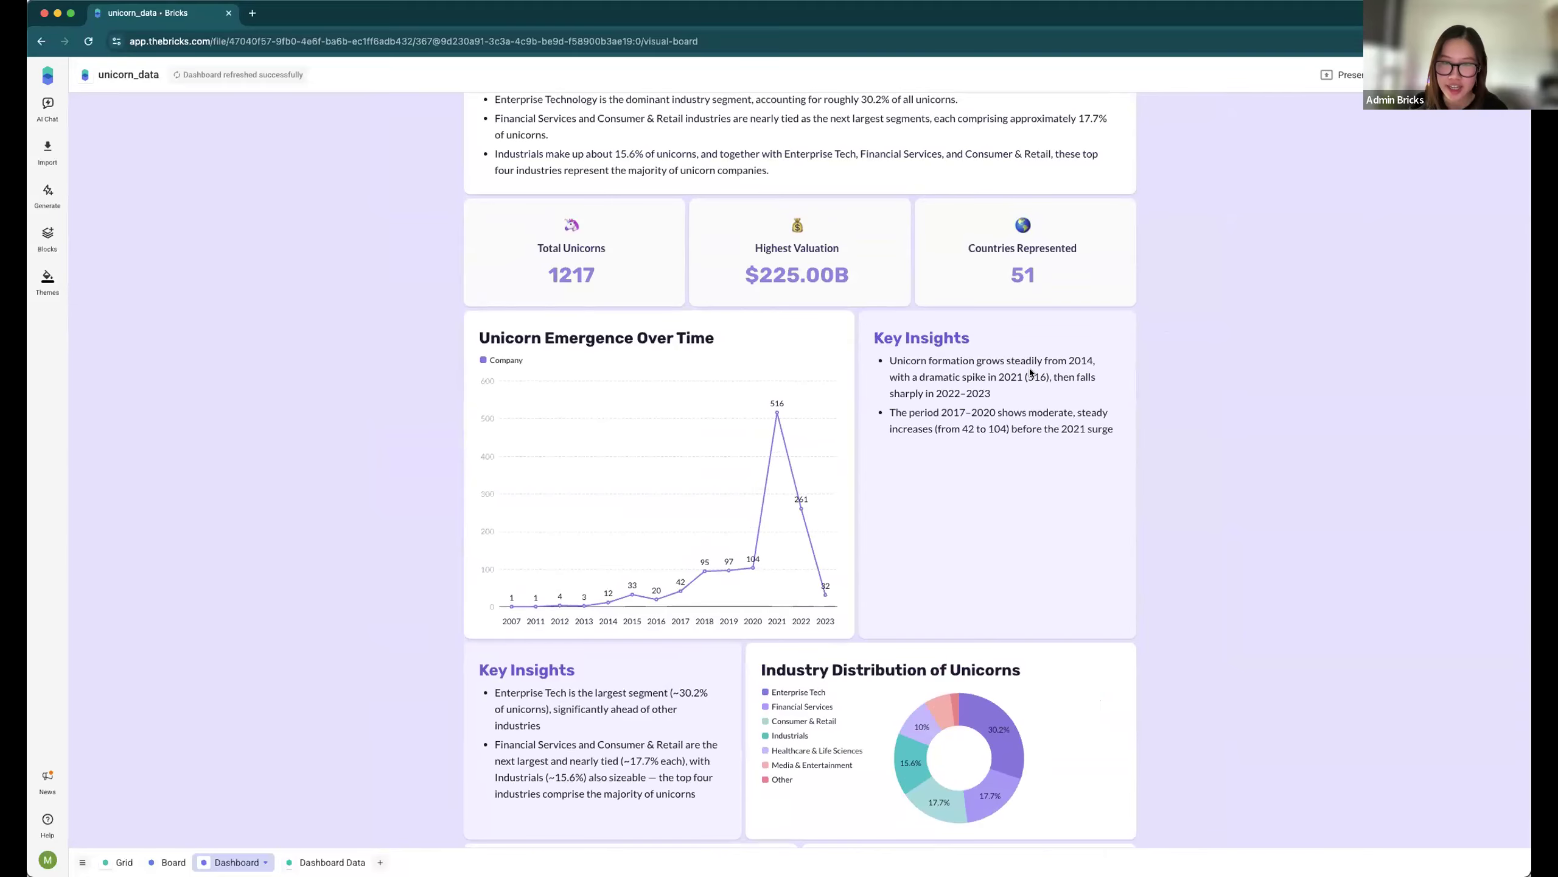
scroll(1030, 371, up, 1)
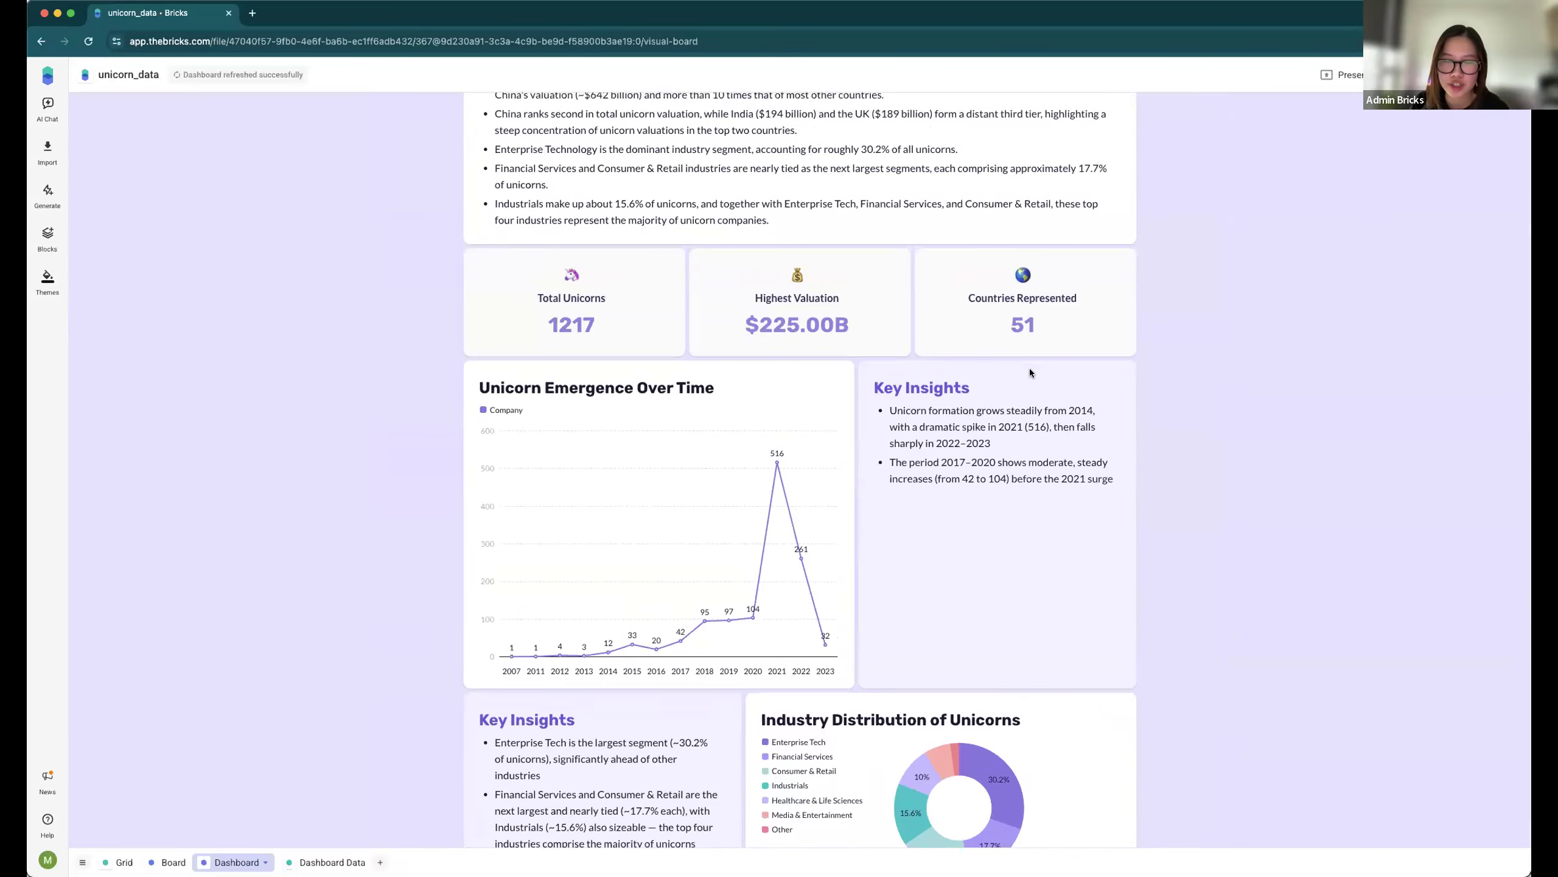
scroll(1031, 370, down, 1)
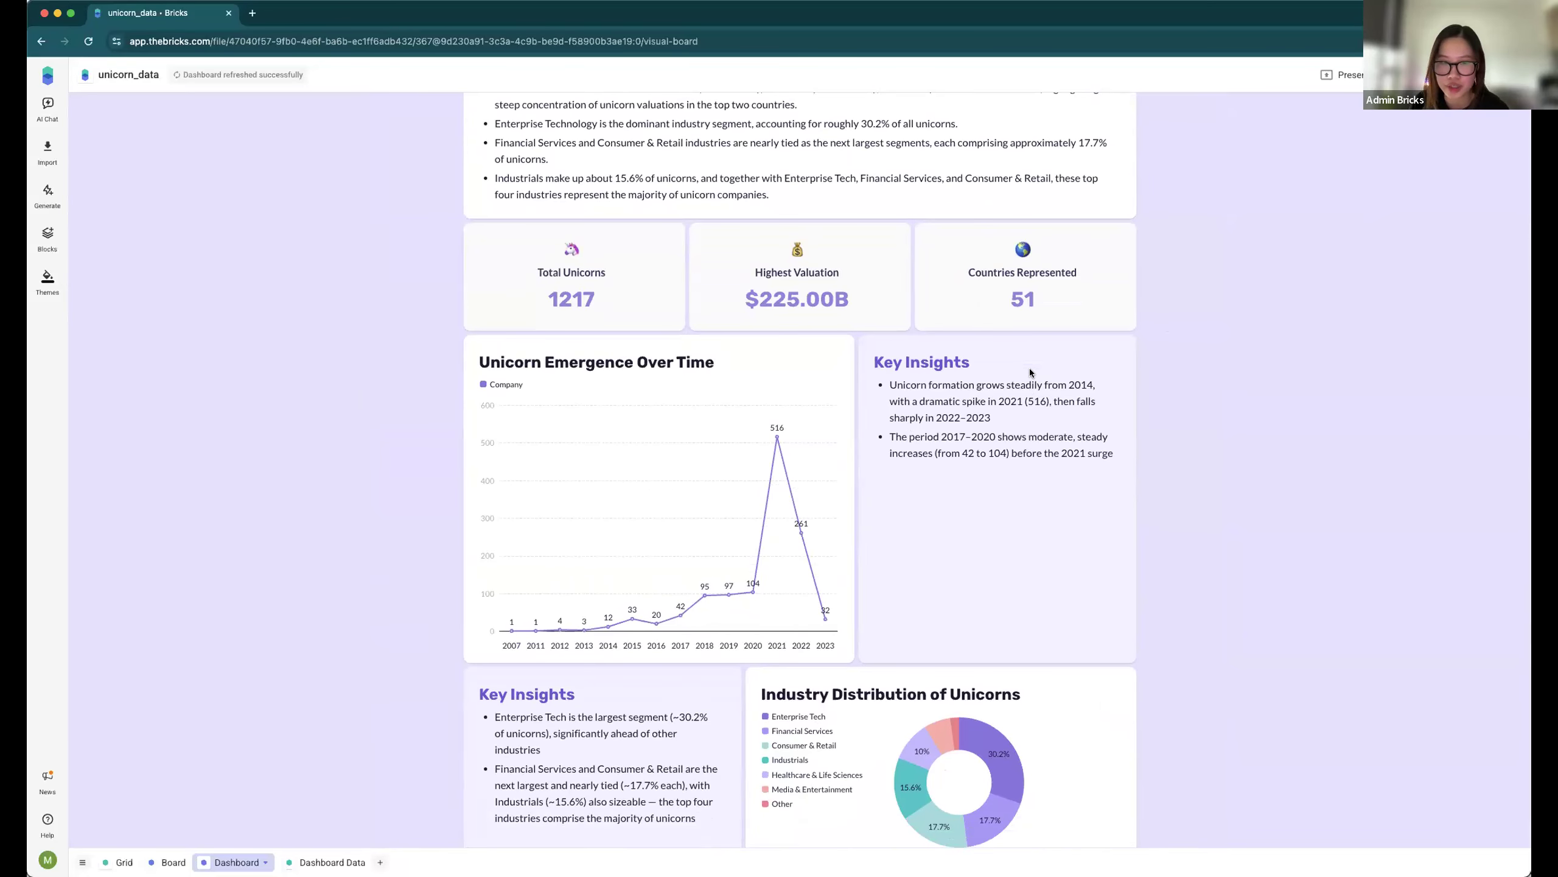
scroll(1030, 372, down, 1)
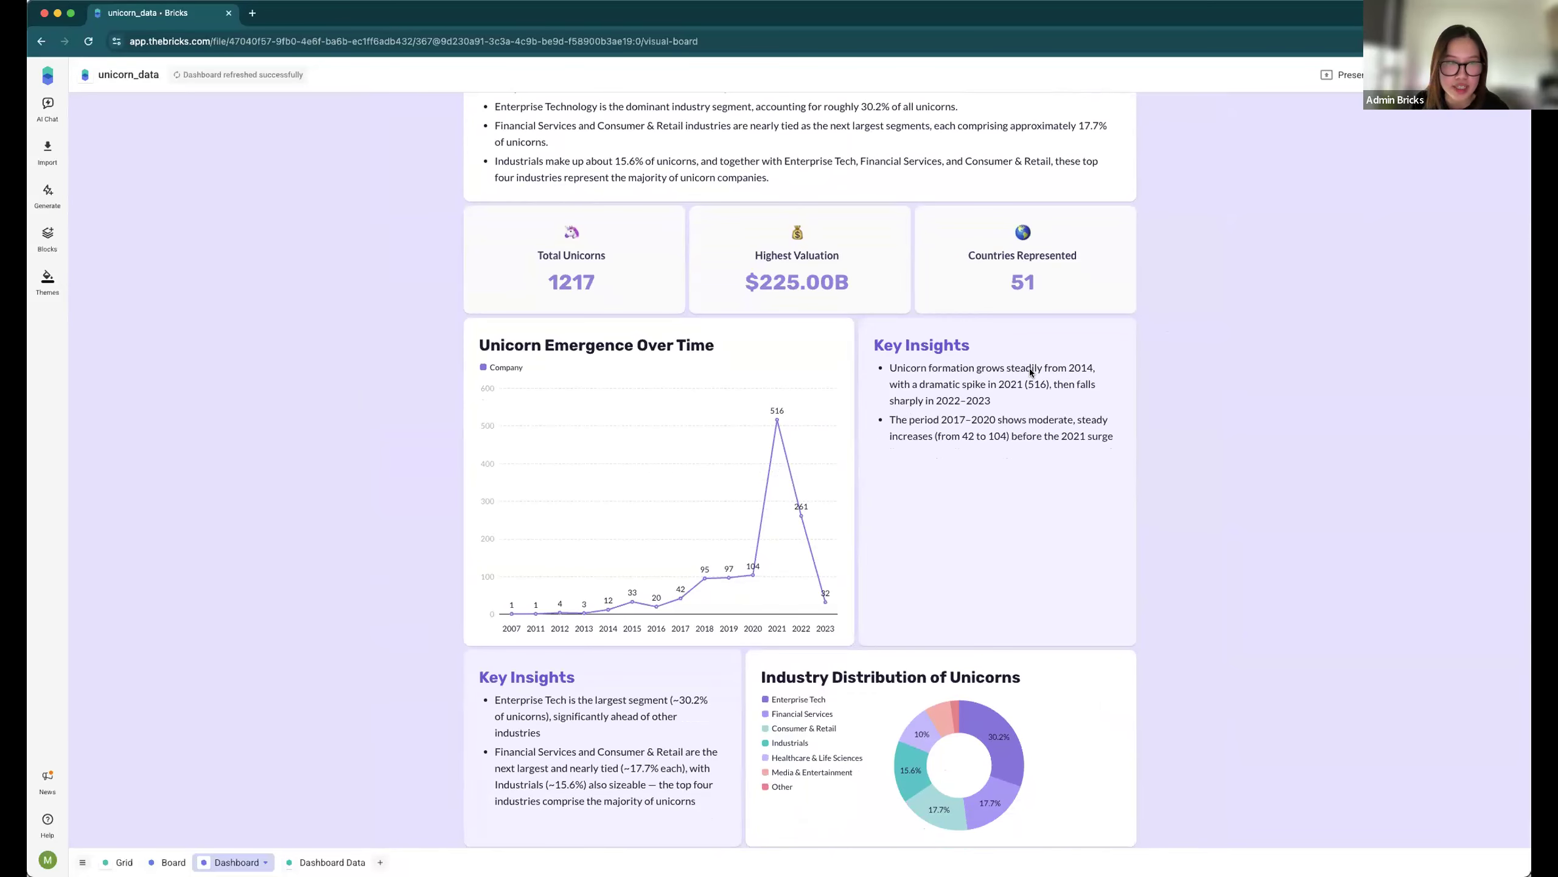
Step: Show the text color options for the Key Insights heading beside the Unicorn Emergence Over Time chart
click(977, 350)
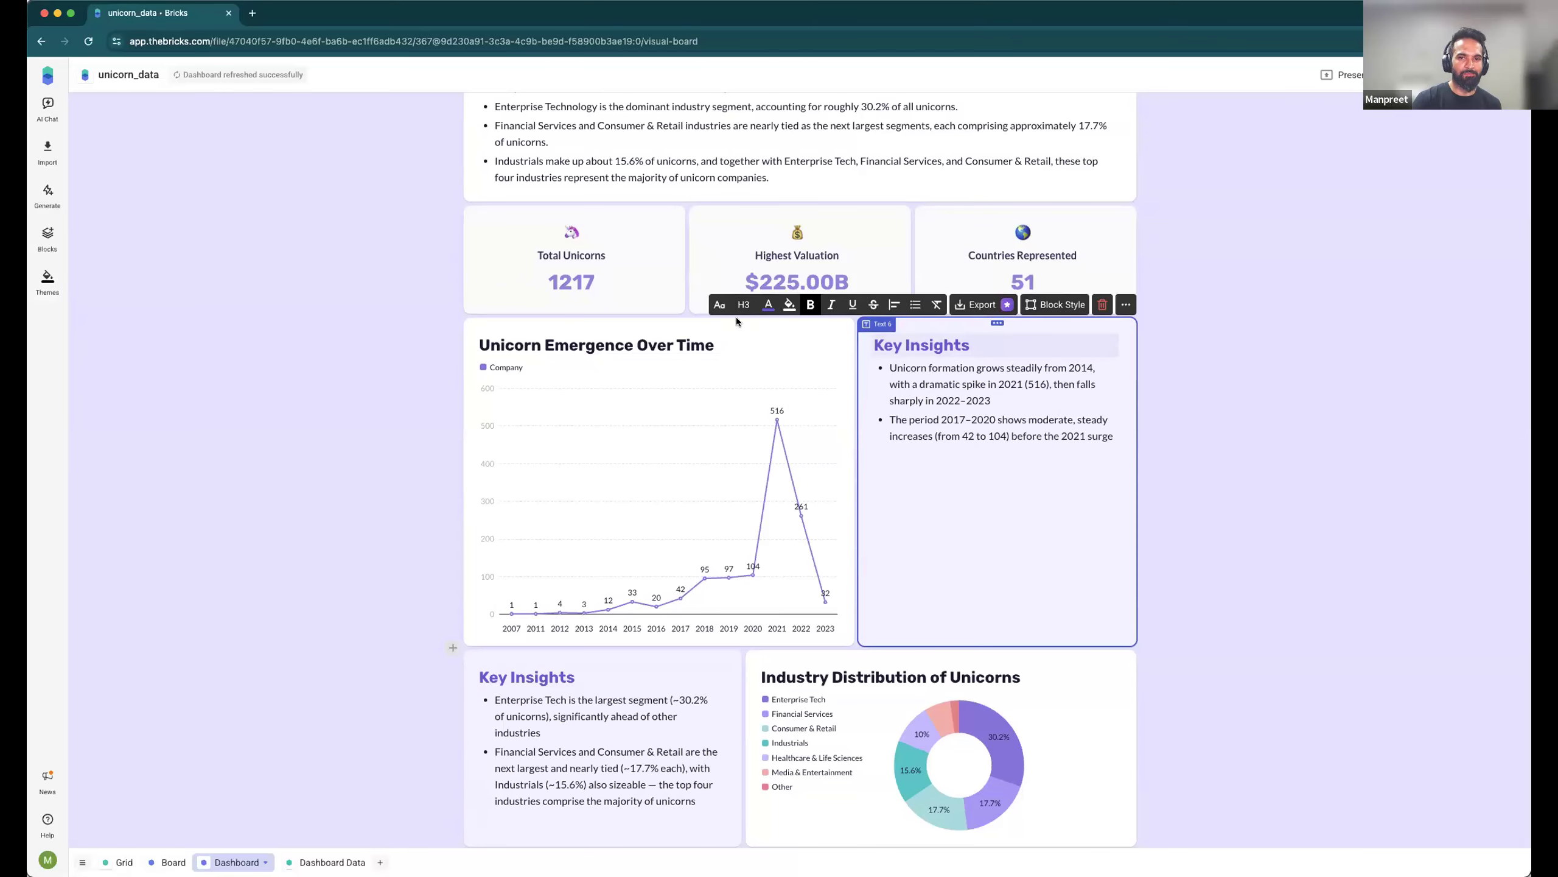
click(769, 305)
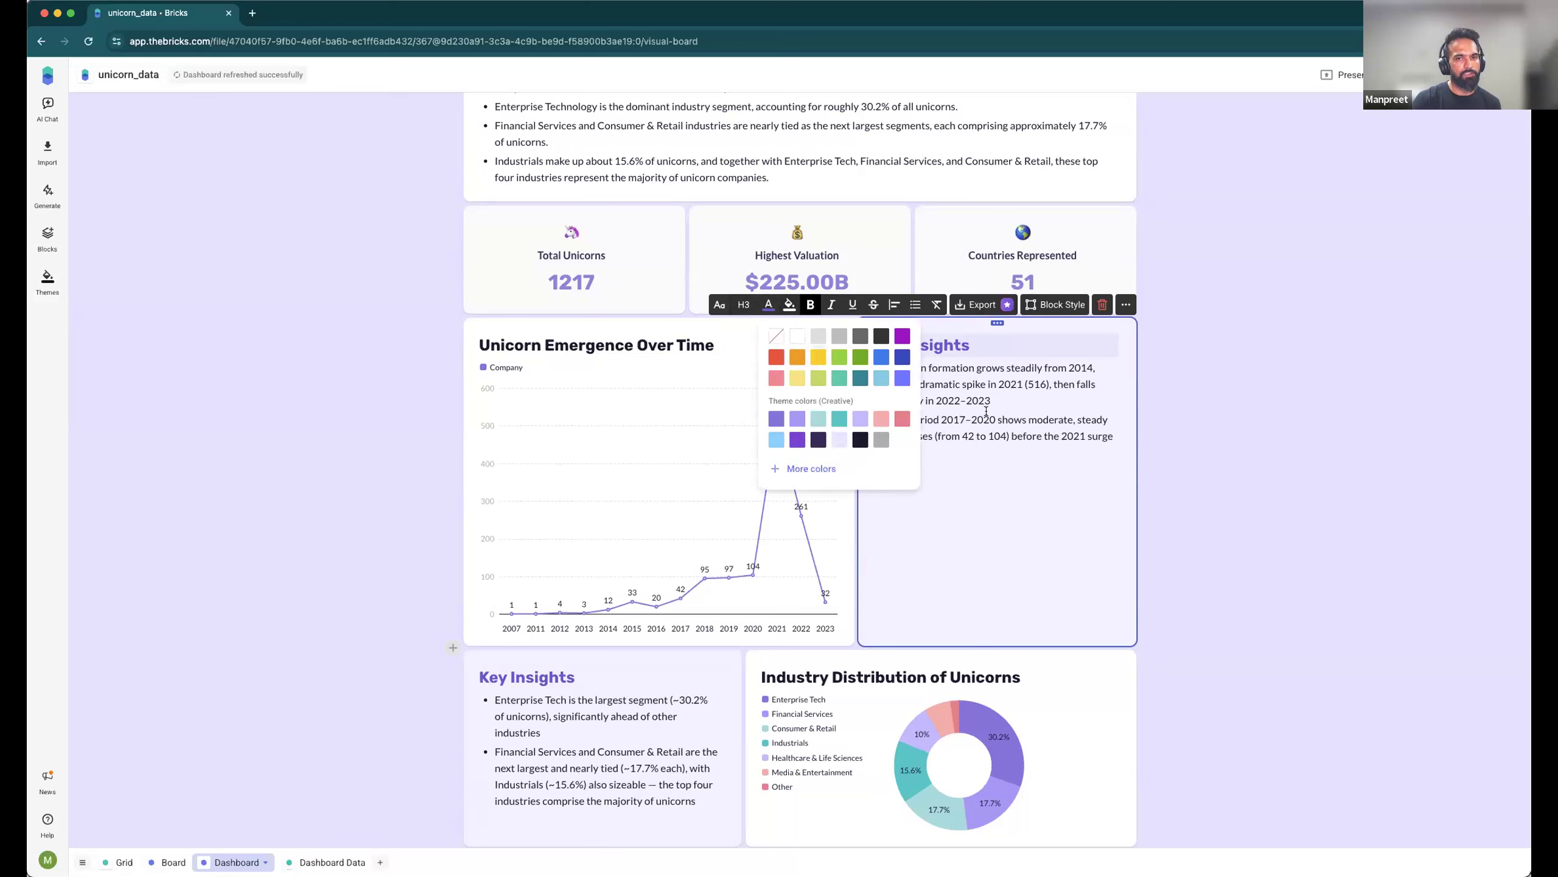
Step: Open the Unicorn Emergence Over Time chart for editing and recolor its Company line blue
click(616, 414)
click(641, 307)
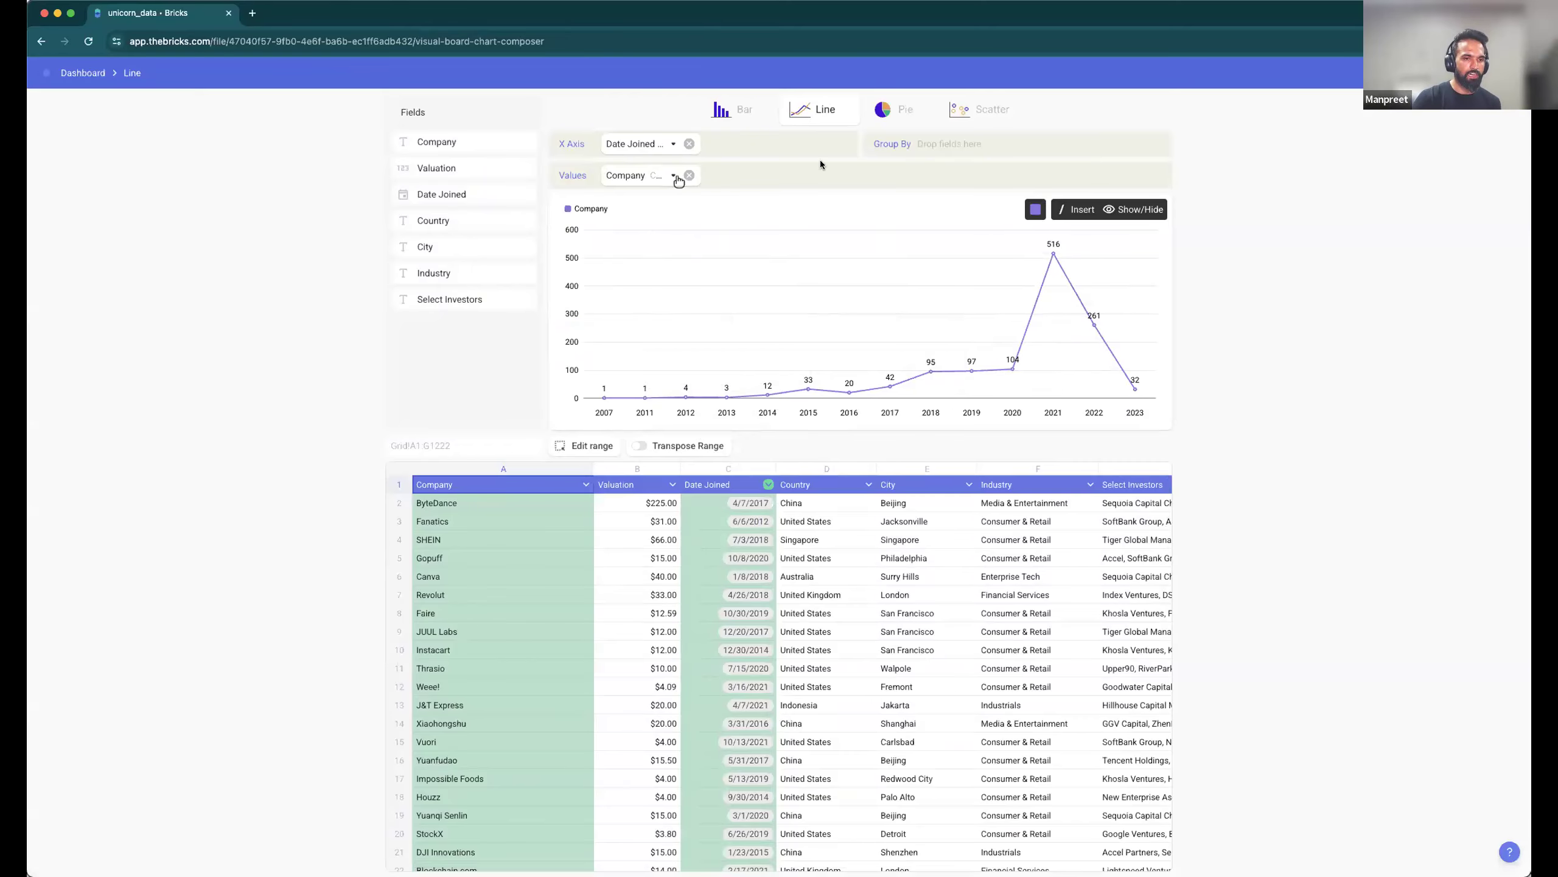
click(1035, 209)
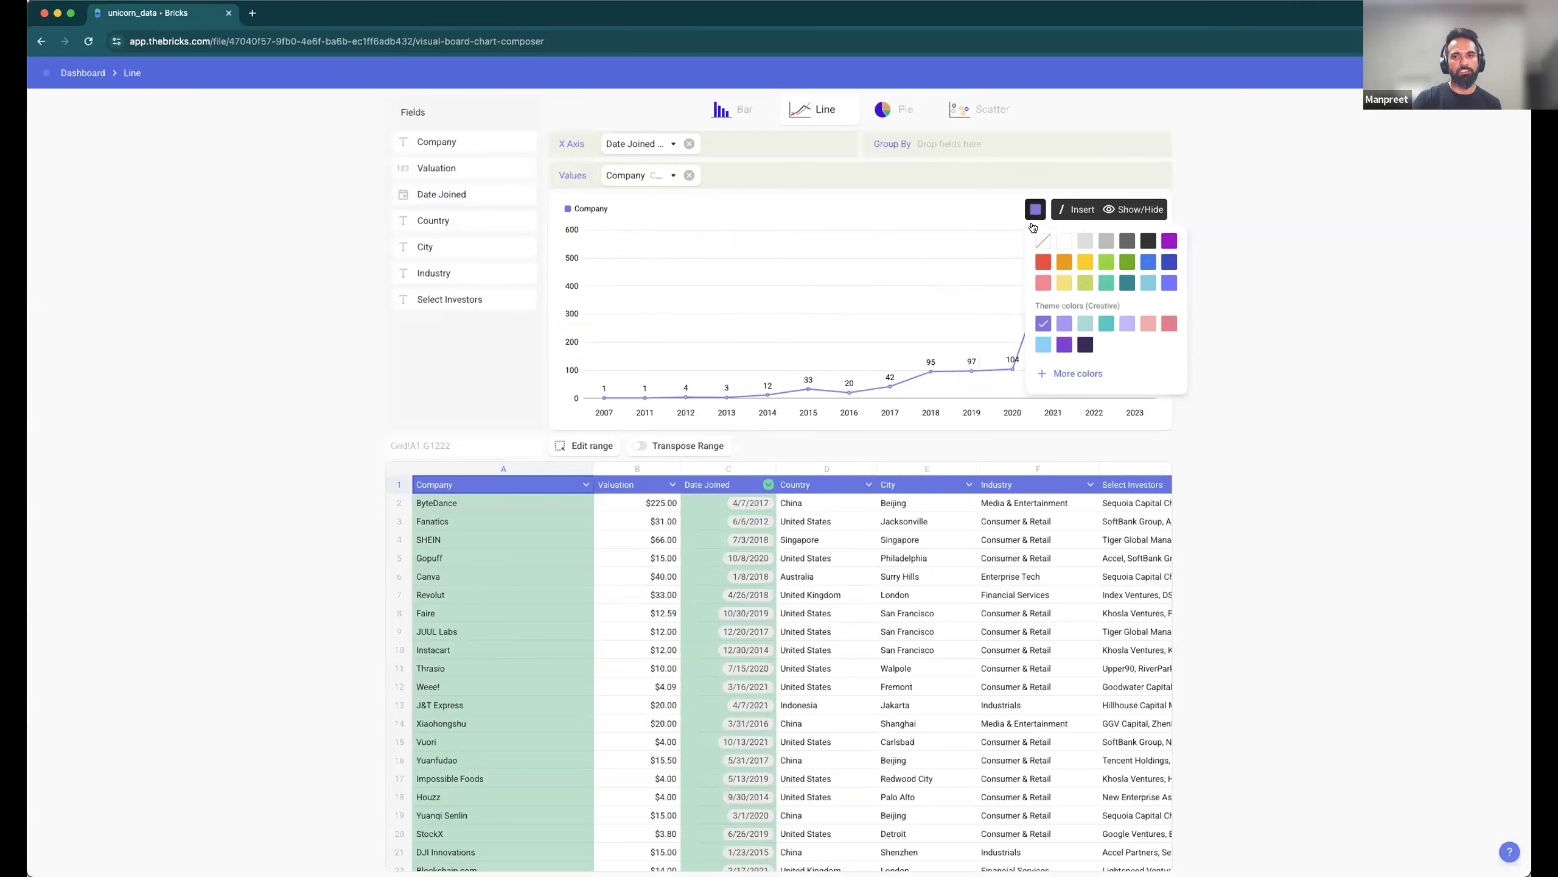
click(1043, 262)
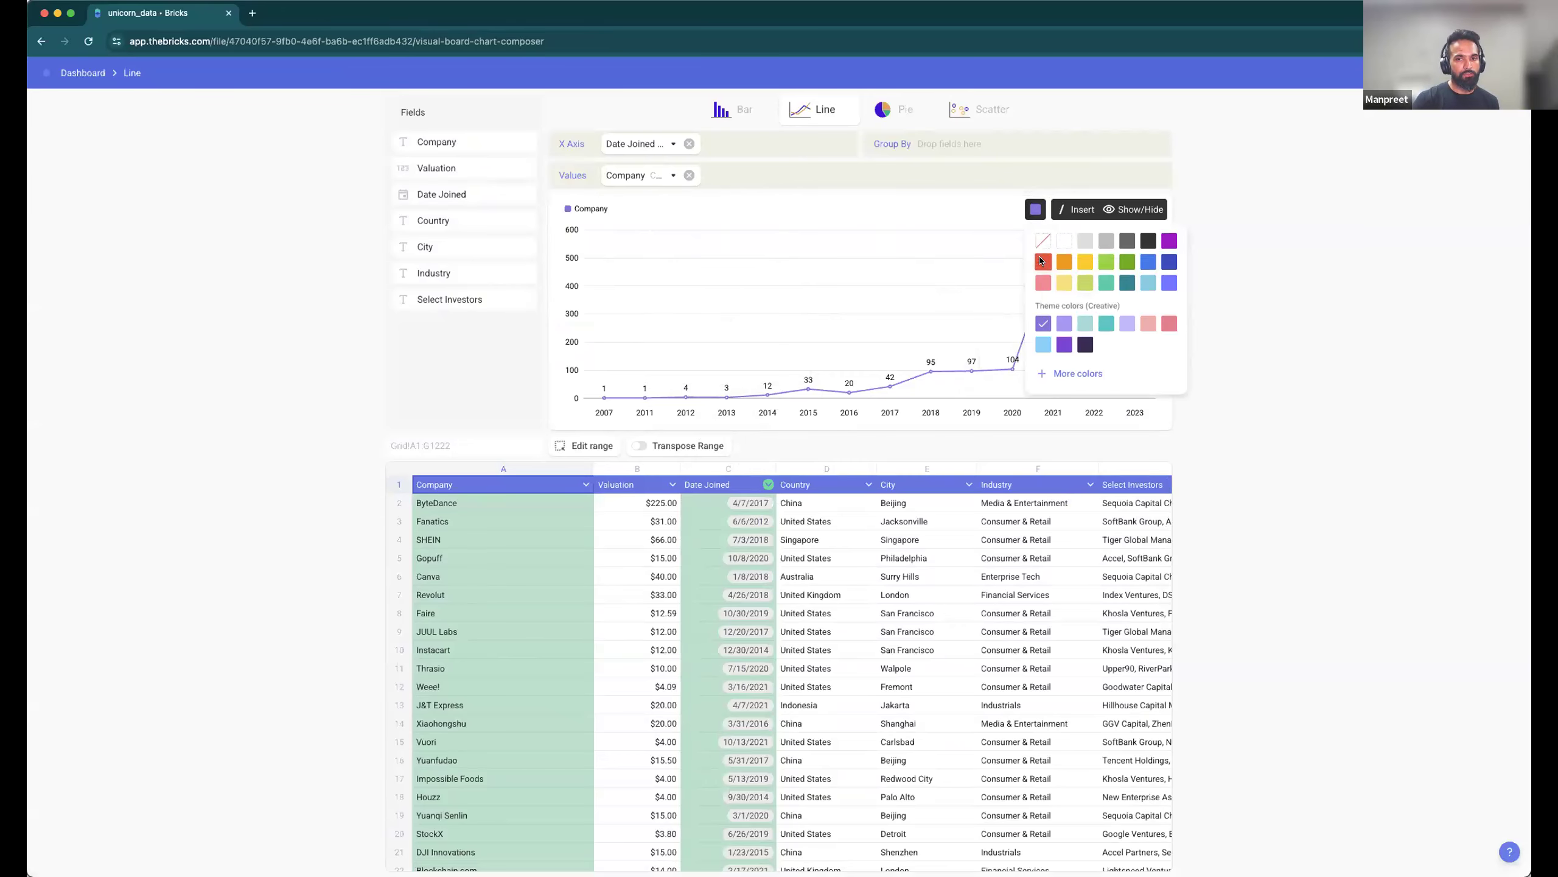
click(1034, 210)
click(1149, 263)
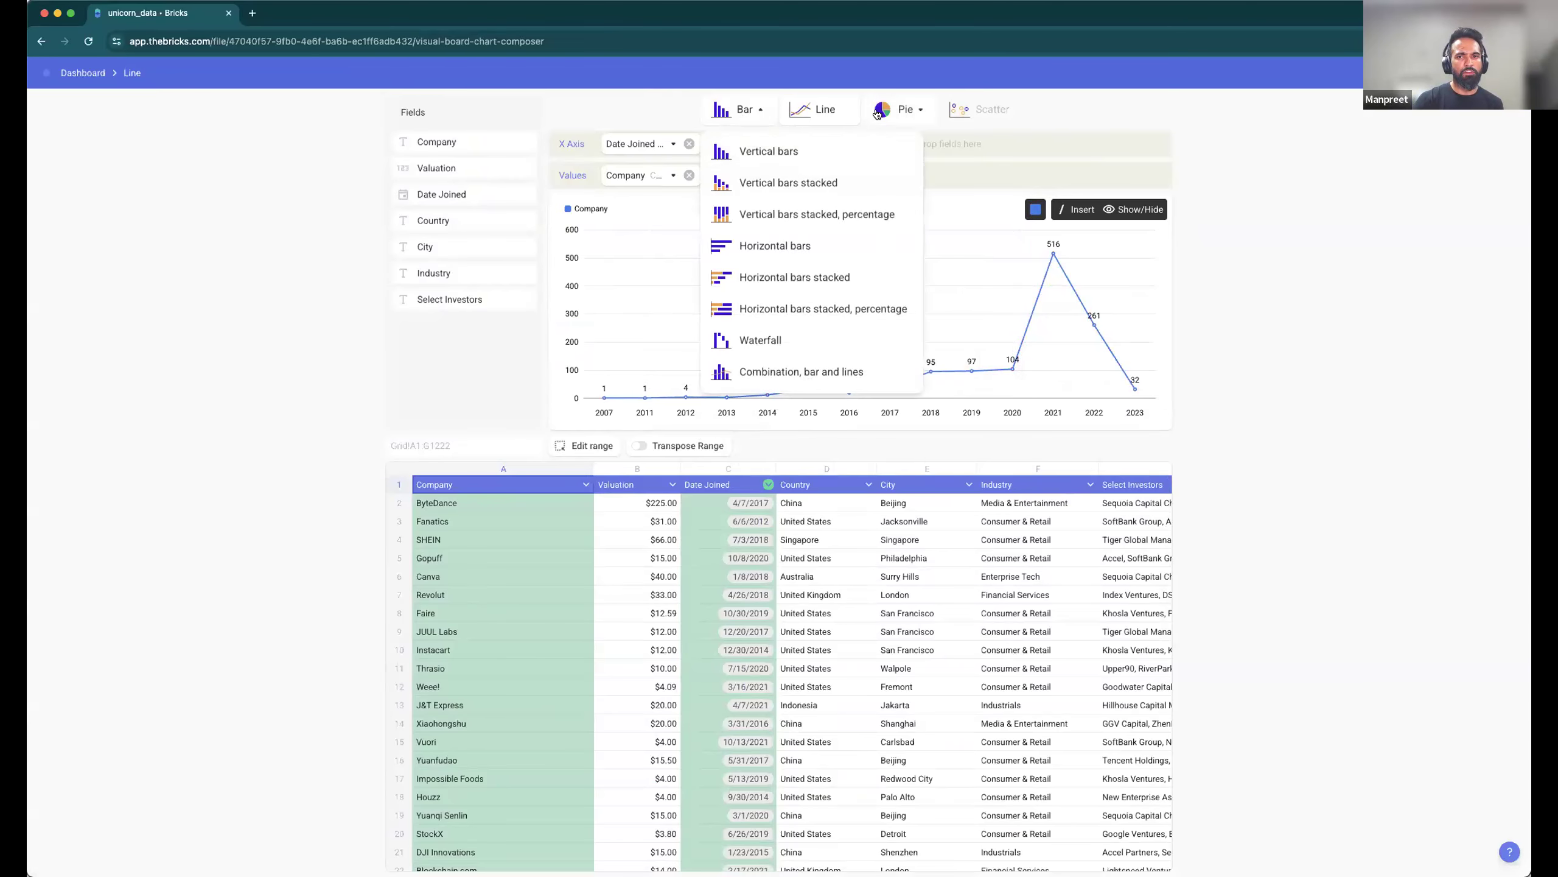
Step: Try the Pie chart type, settle on Vertical bars for the emergence chart, and return to the dashboard
mouse_move(878, 115)
click(888, 153)
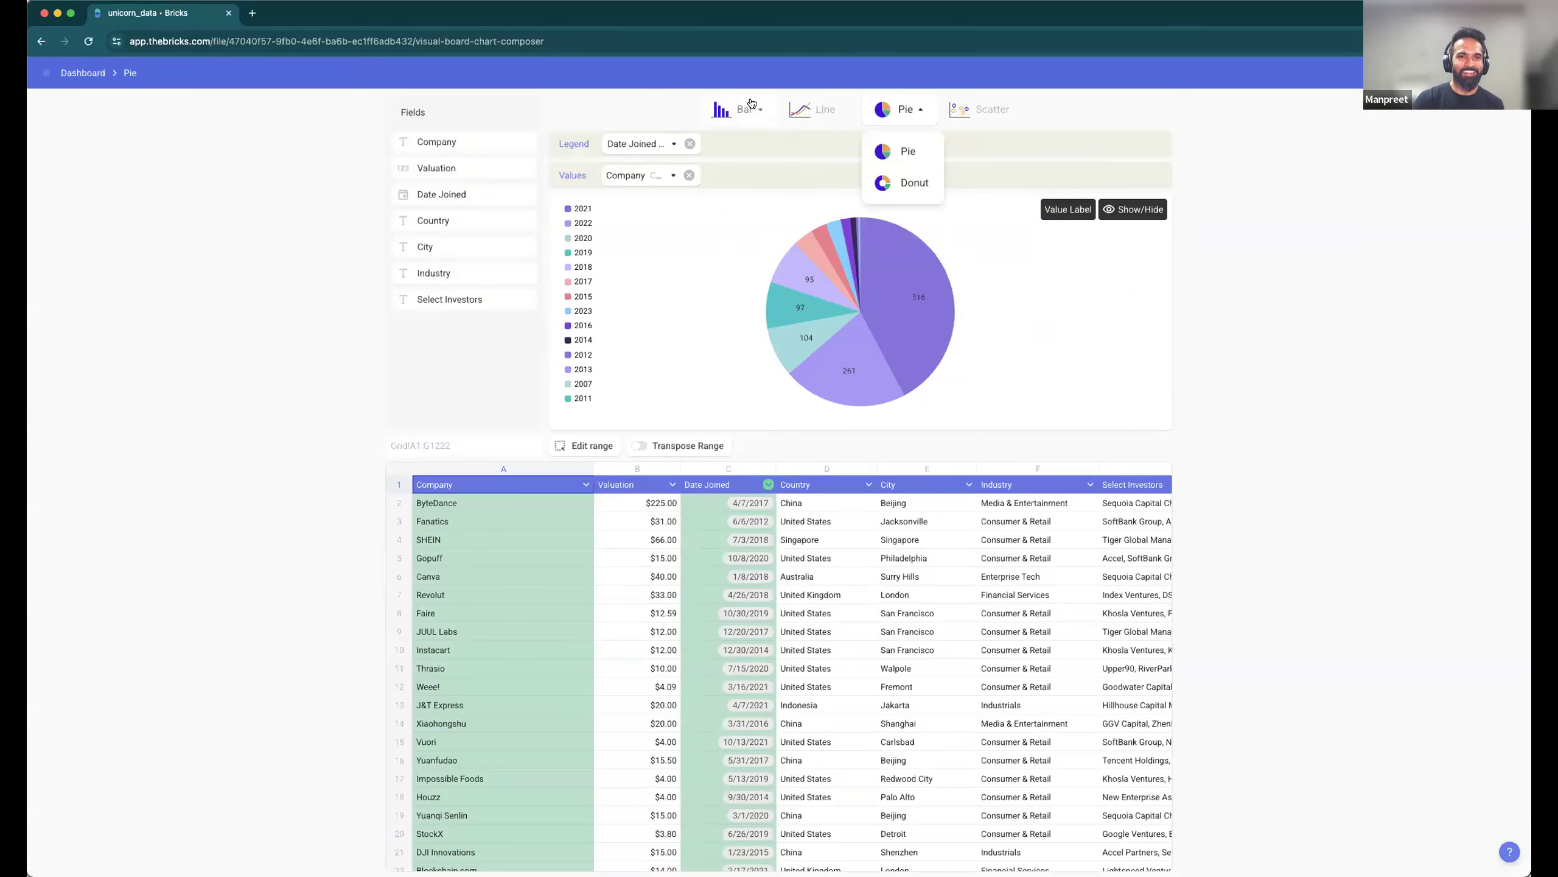
mouse_move(752, 138)
click(846, 153)
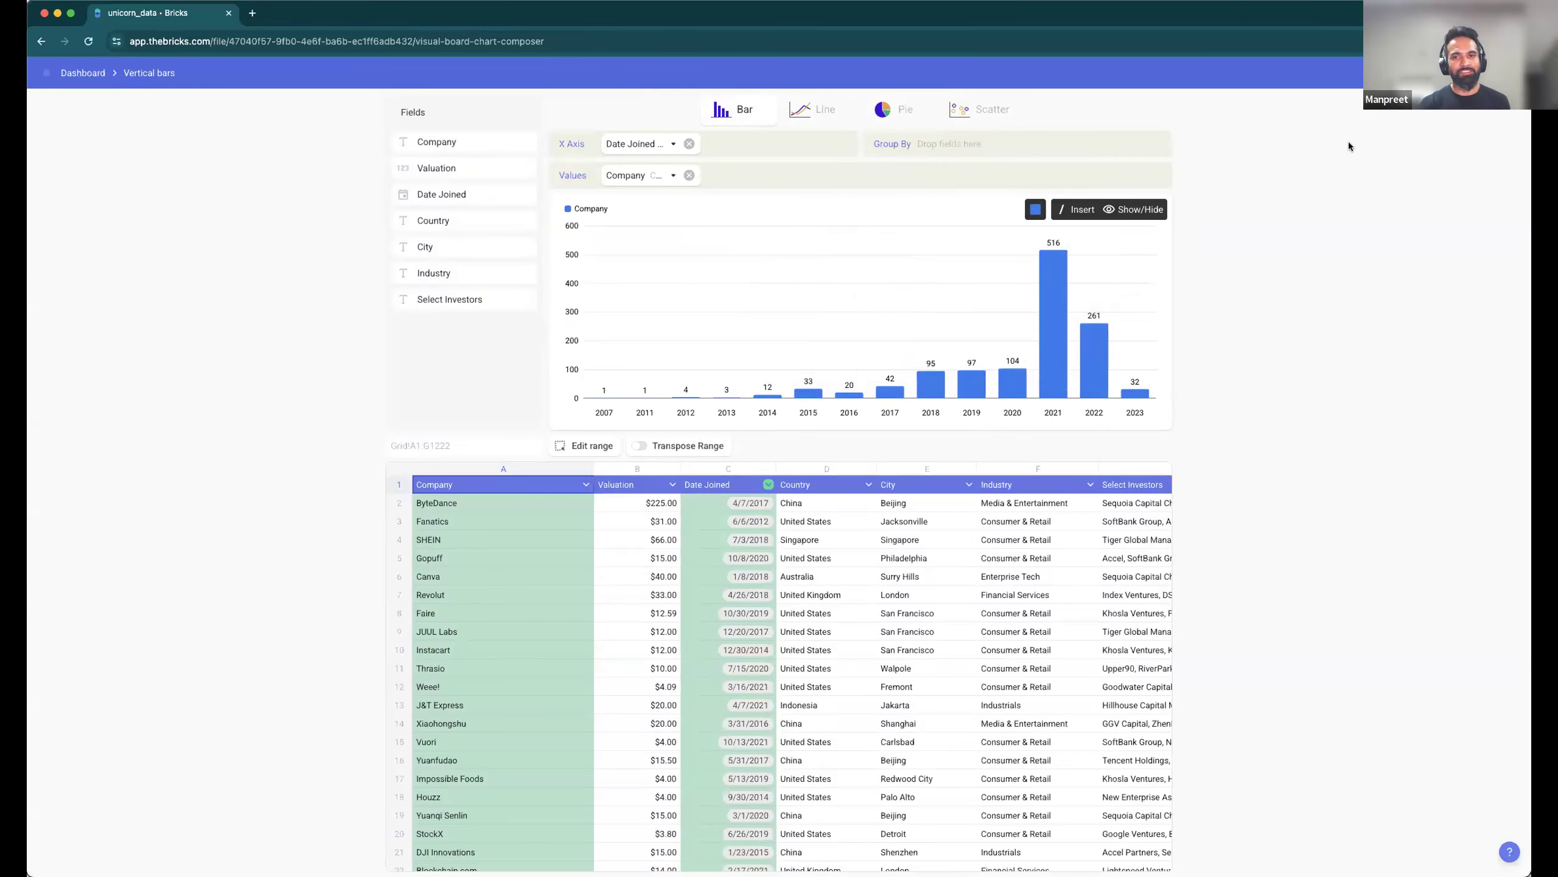
click(1484, 73)
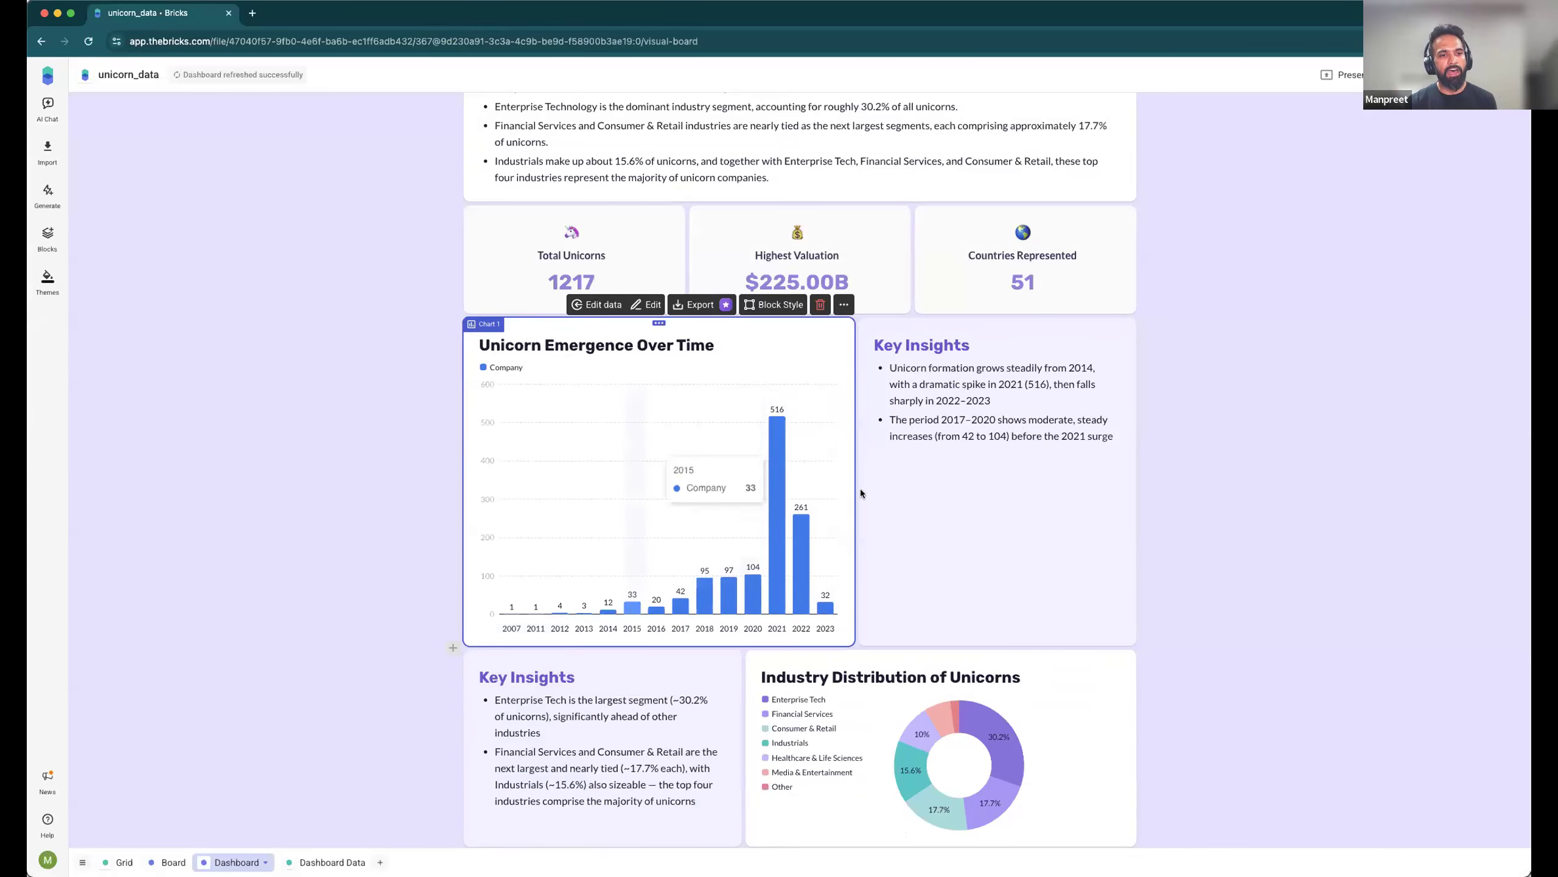
Step: Review the dashboard from its title banner down to the Industry Country Summary table
scroll(964, 473, down, 3)
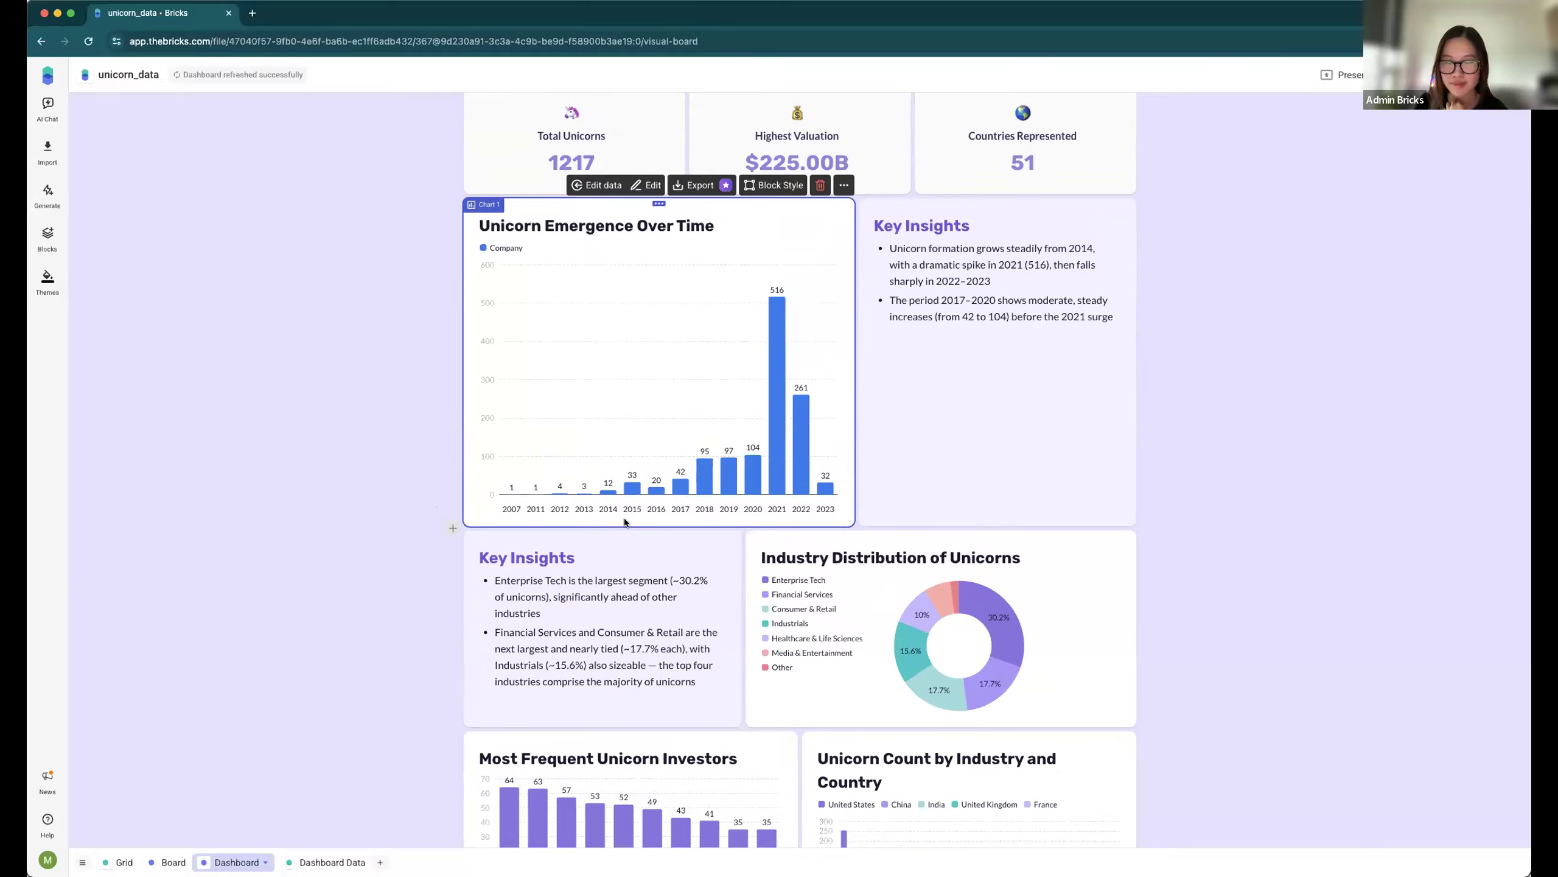
scroll(1137, 457, up, 5)
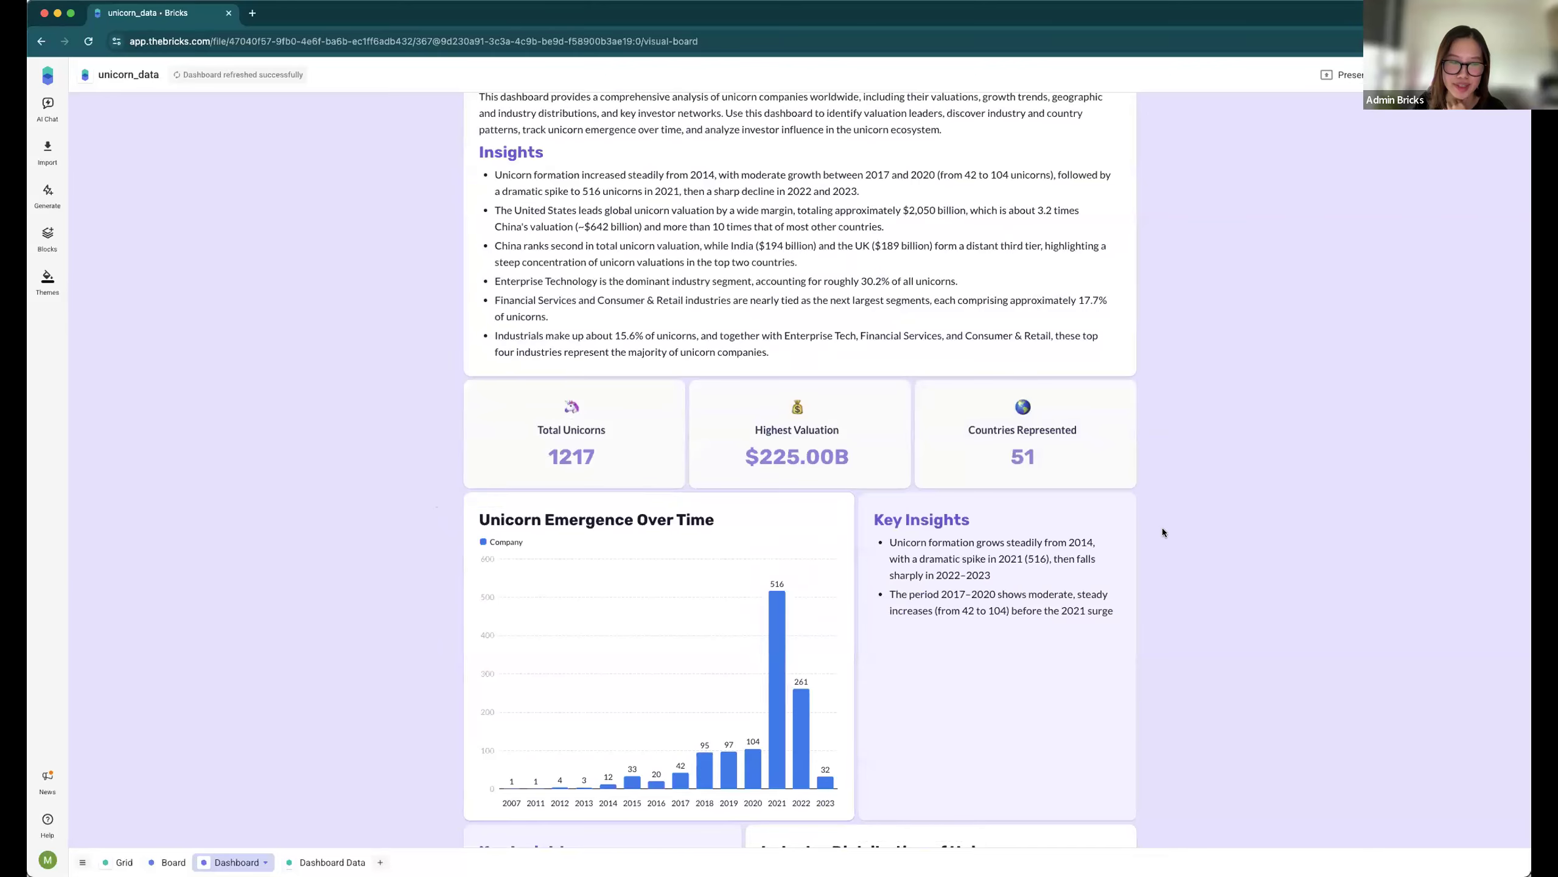
scroll(1162, 527, up, 3)
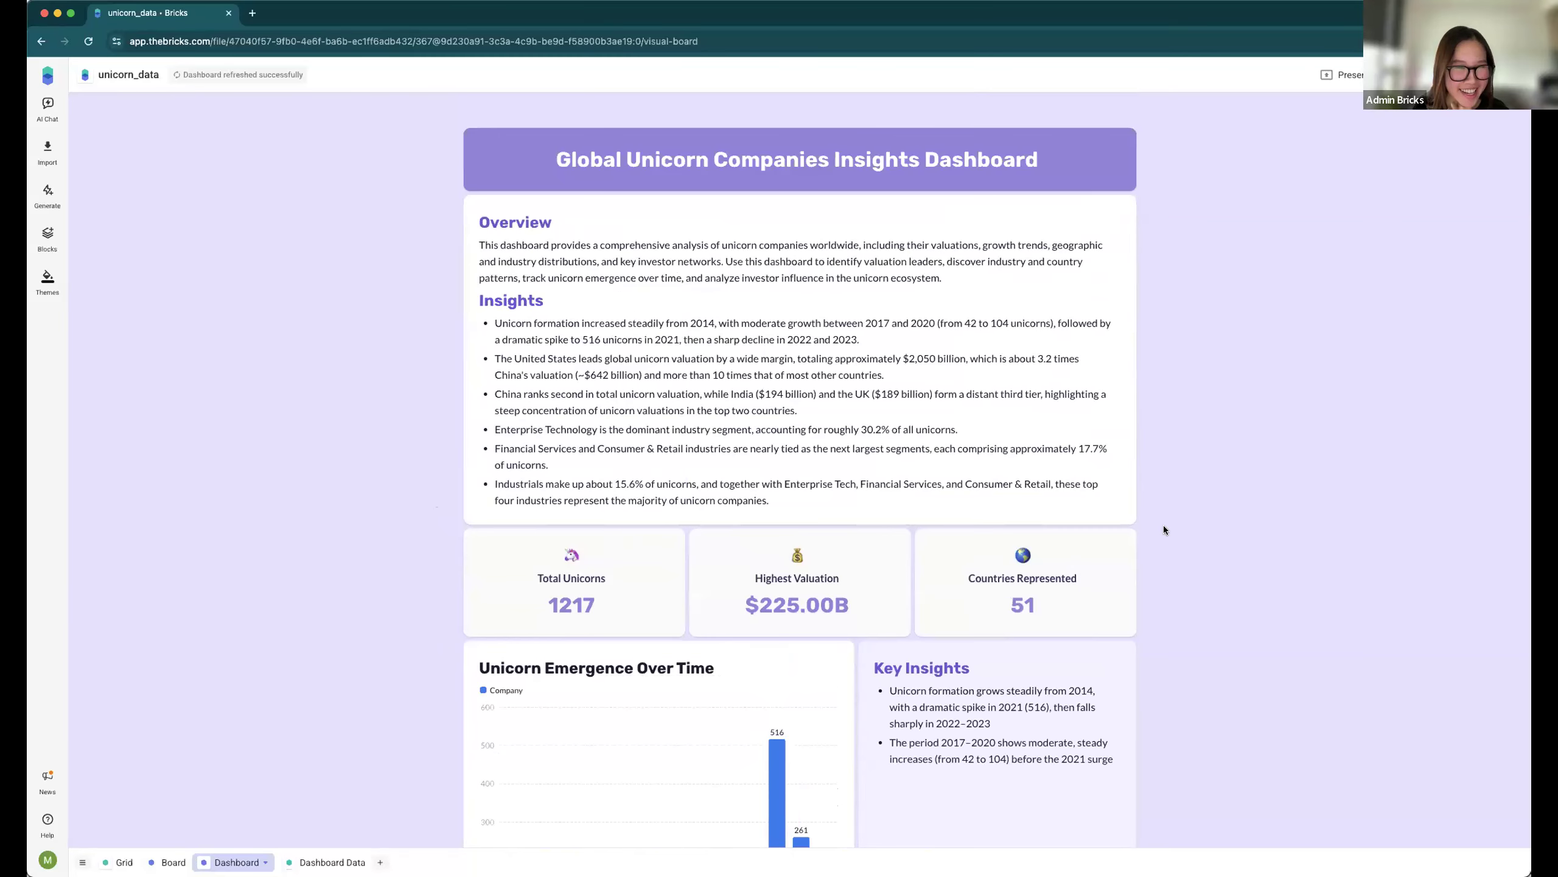
scroll(1165, 528, down, 5)
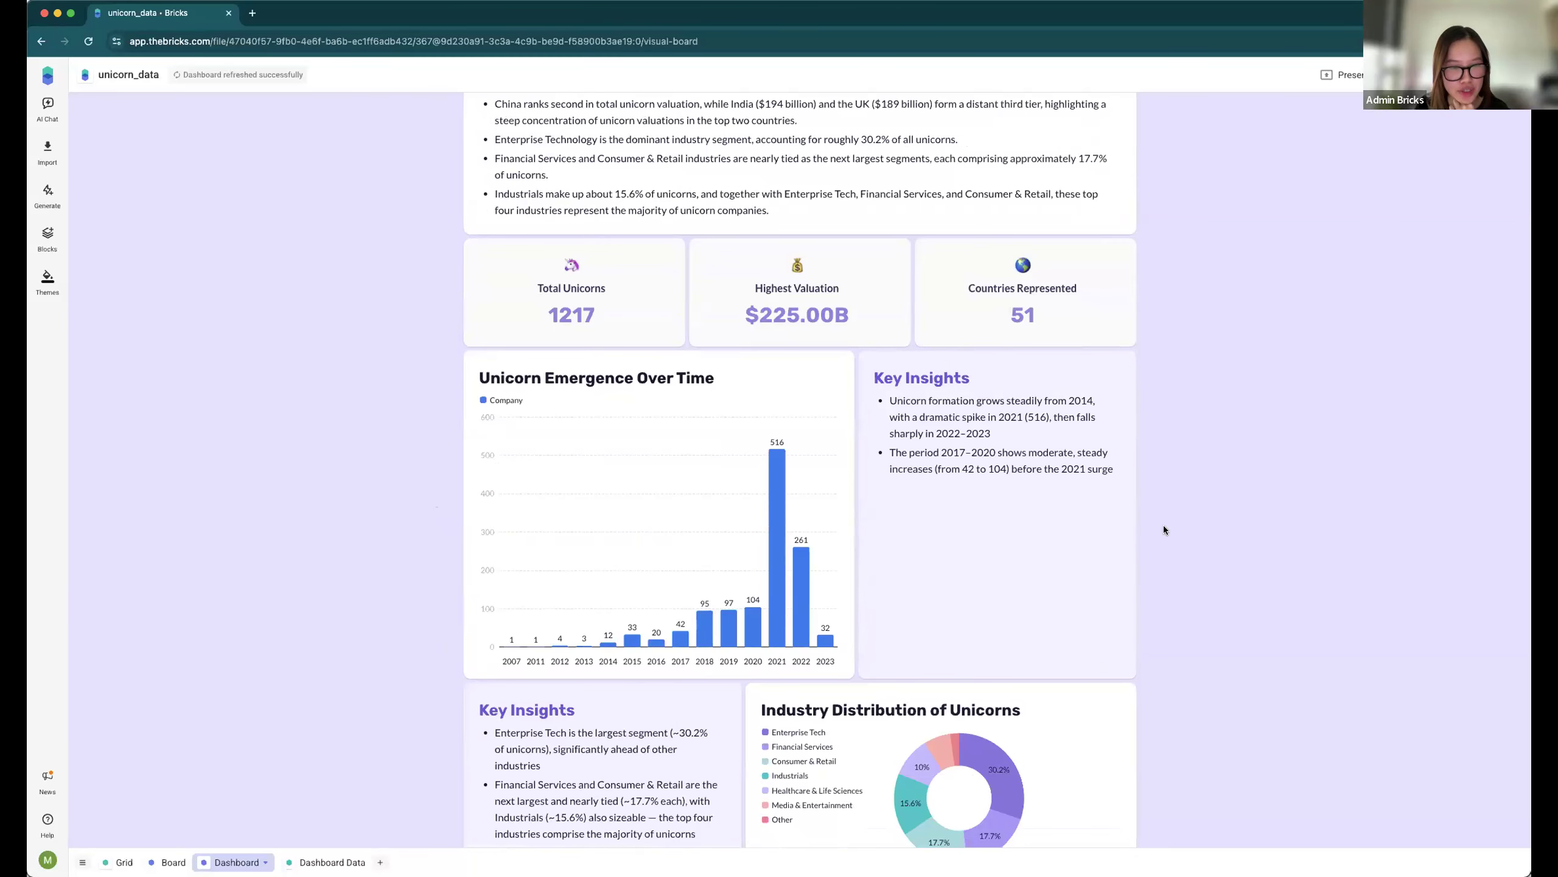
scroll(1164, 525, down, 6)
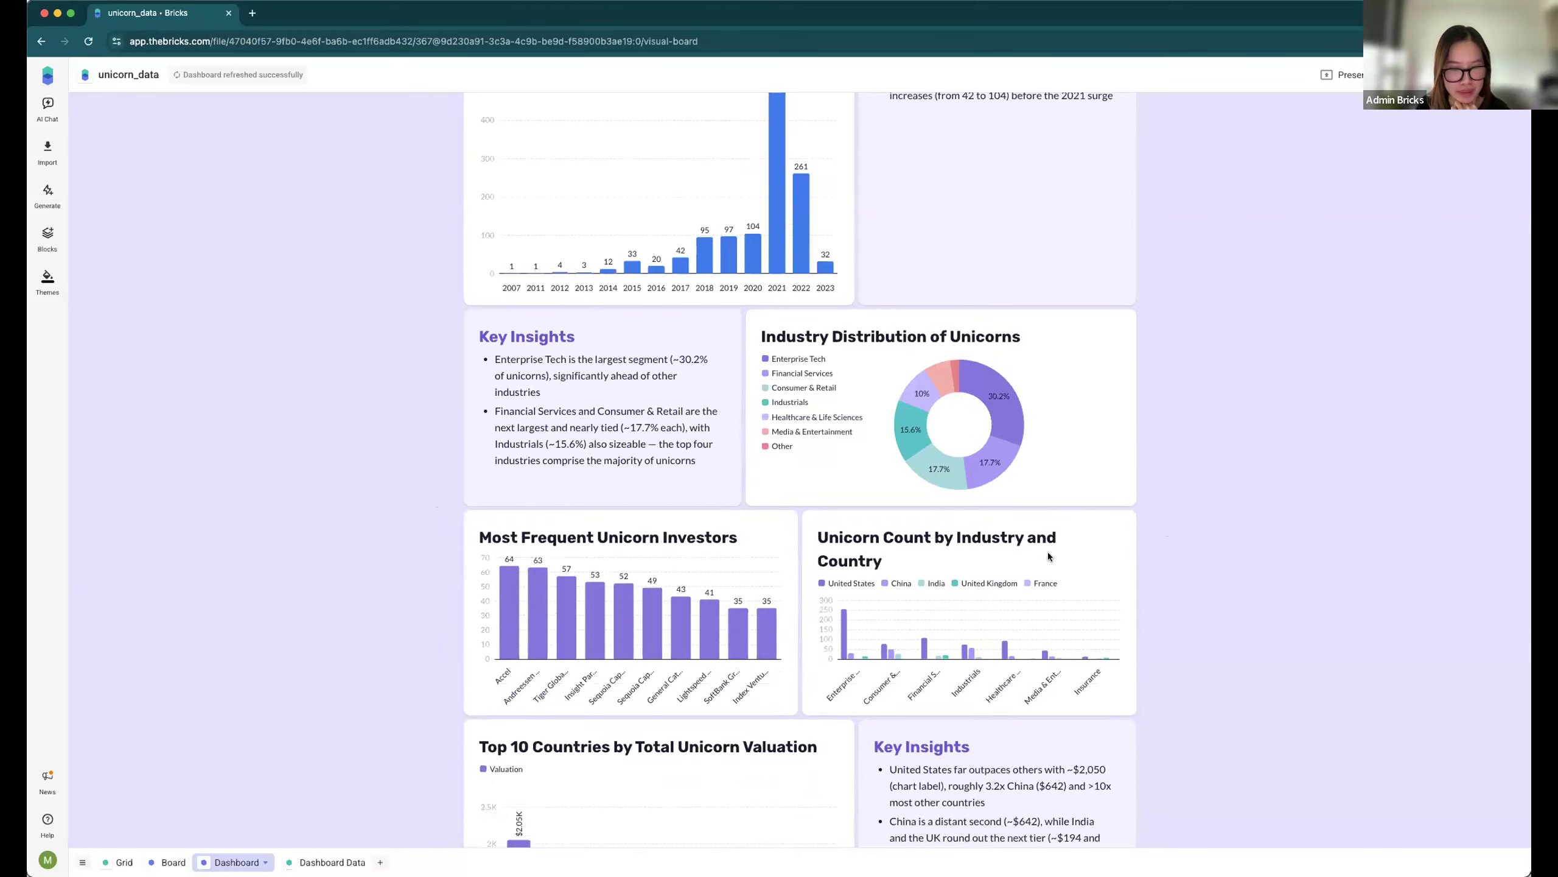
scroll(1047, 553, down, 12)
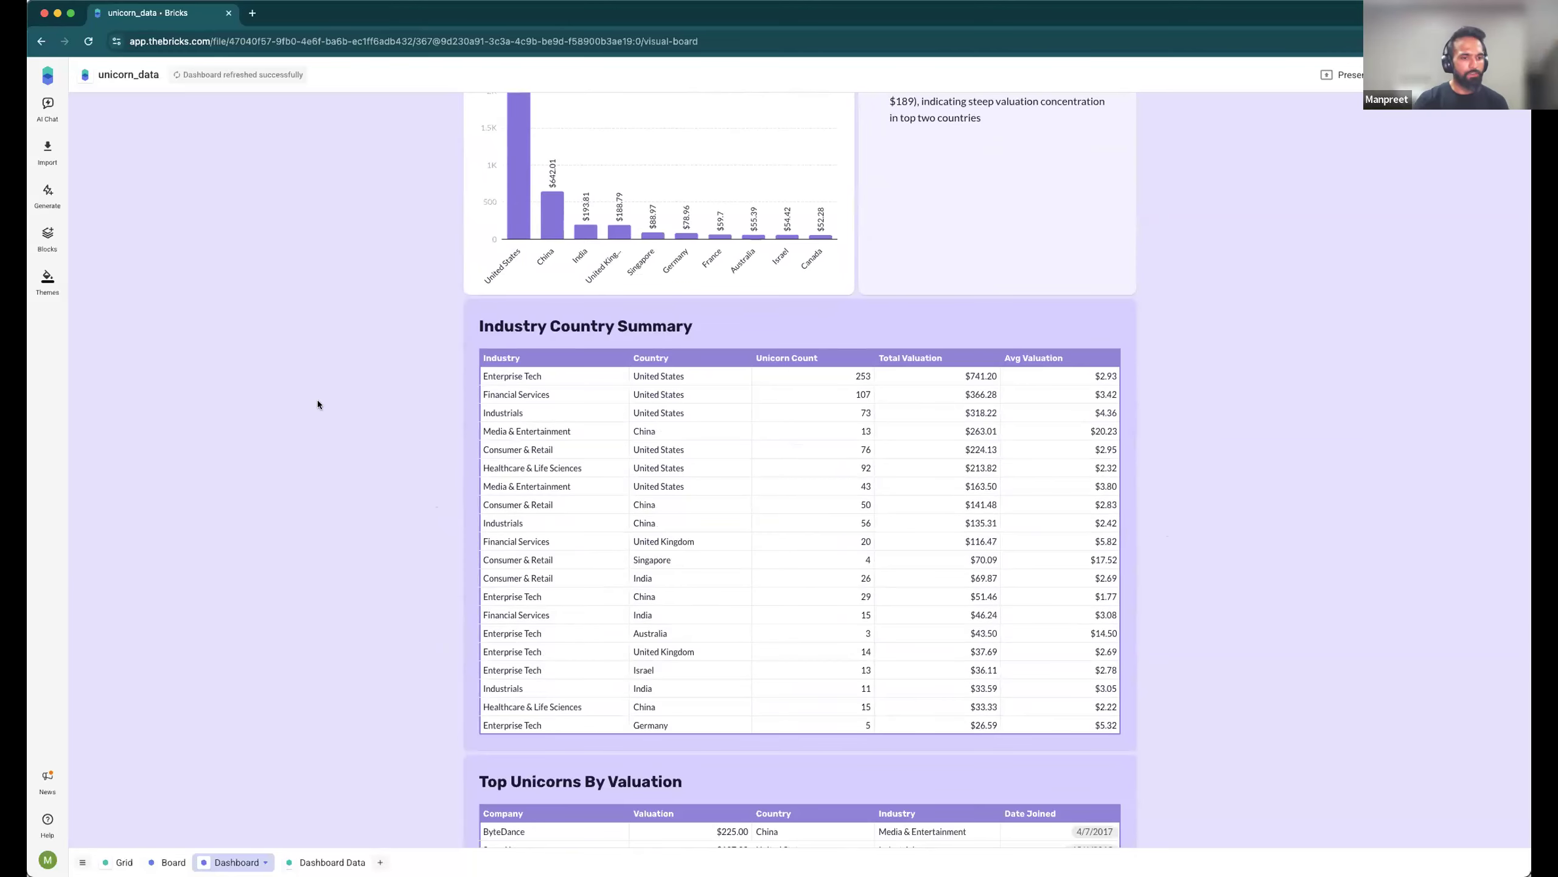
Step: Open the AI chat and check the source company table in the Grid sheet before returning to the dashboard
click(47, 108)
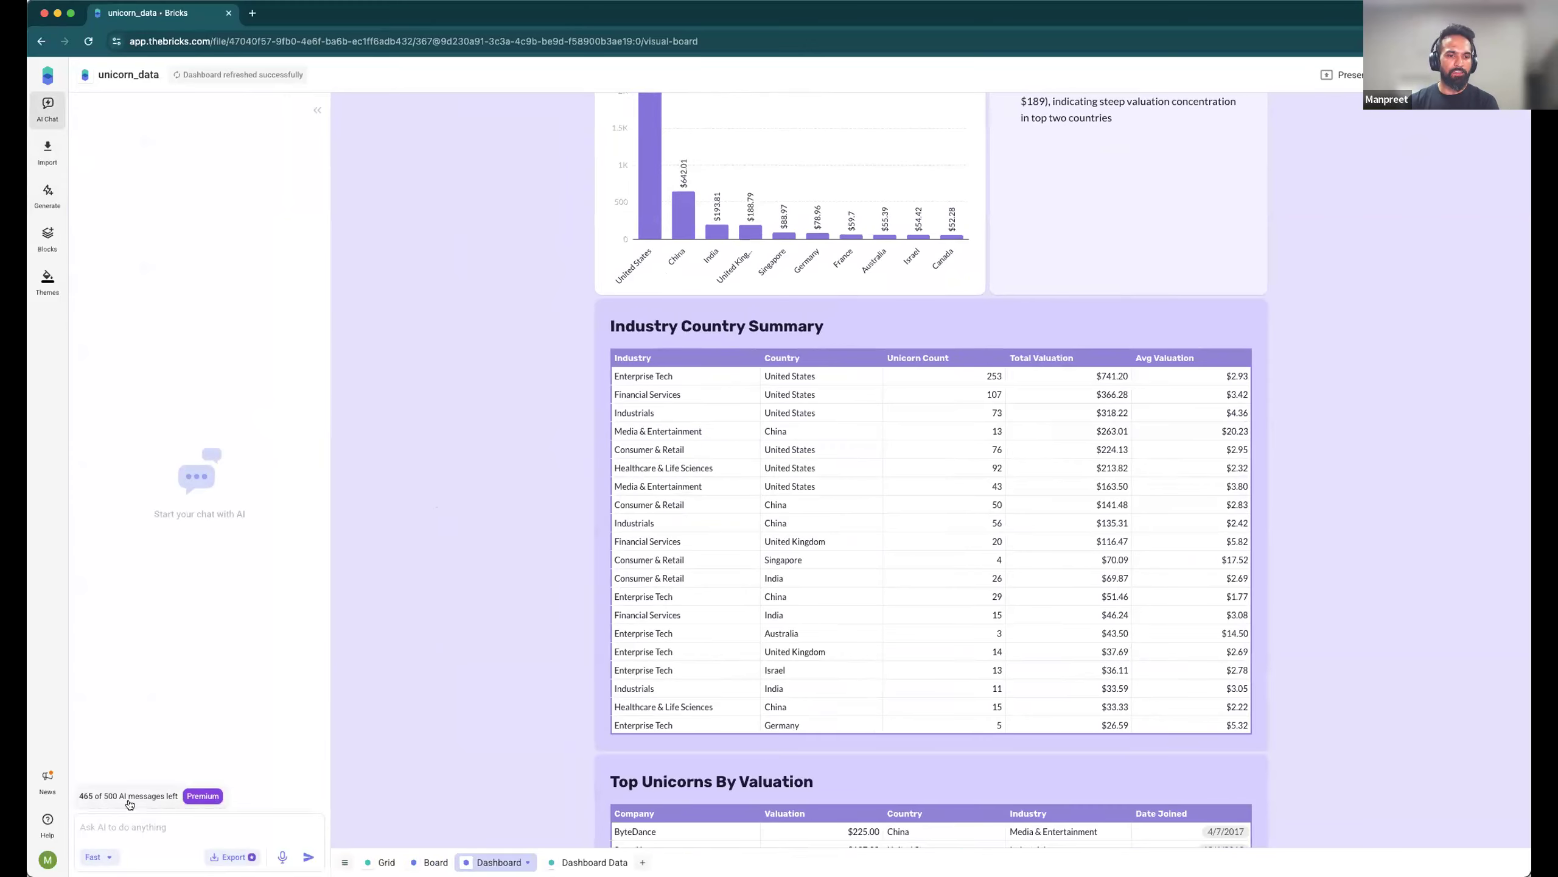
scroll(716, 723, down, 3)
click(385, 862)
click(924, 400)
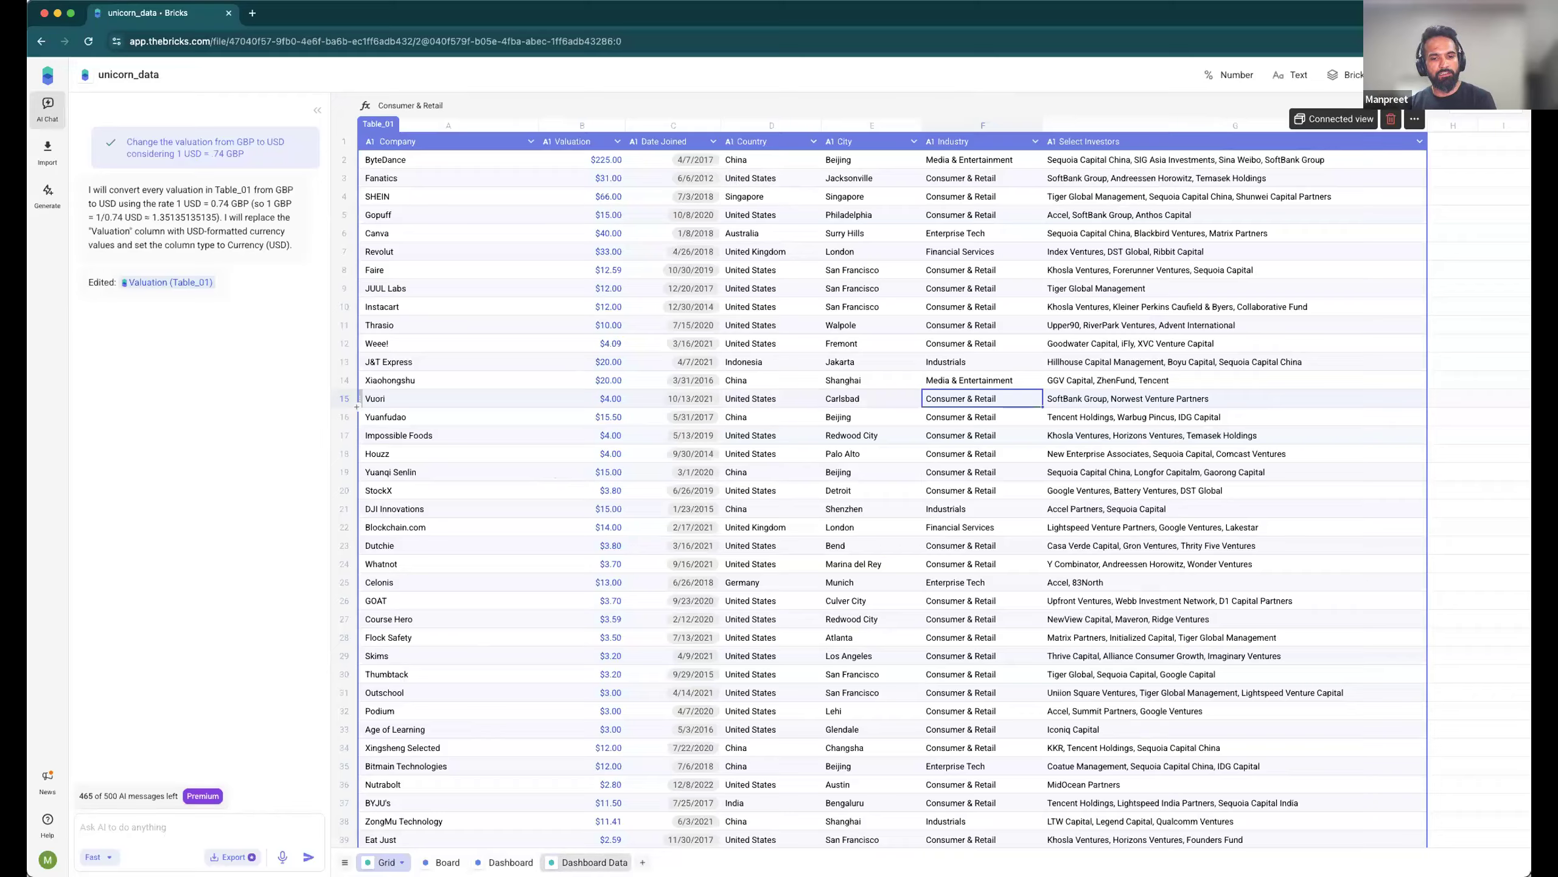
click(511, 862)
scroll(642, 721, down, 10)
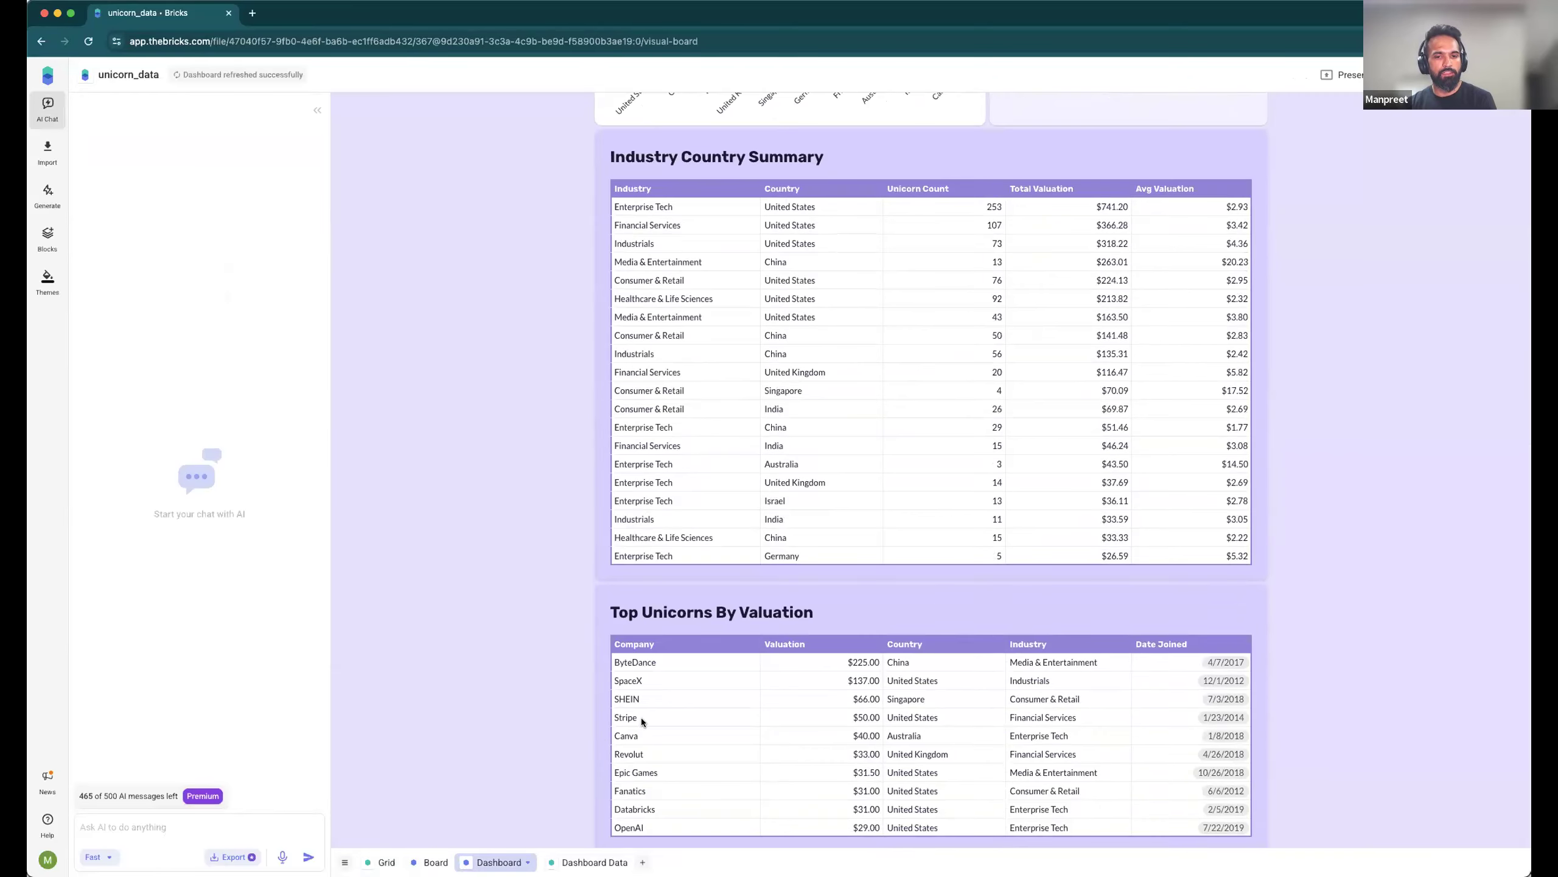
Step: Send the AI chat the prompt "please show me the chart with companies from USA" for the dashboard
scroll(642, 722, down, 8)
click(188, 820)
text(please sghhow me )
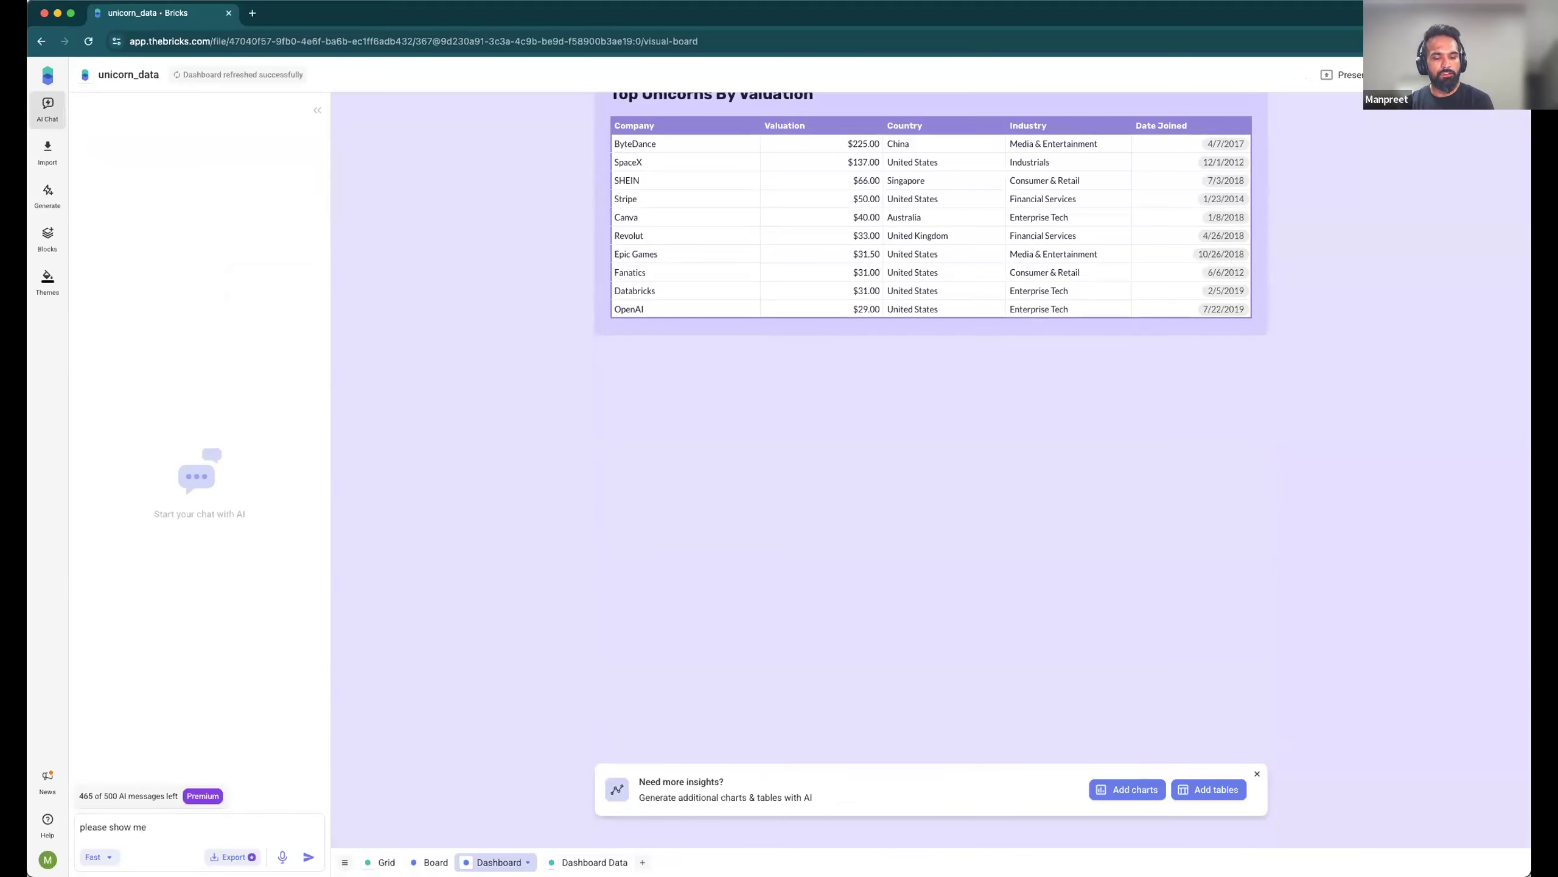
text(the companis)
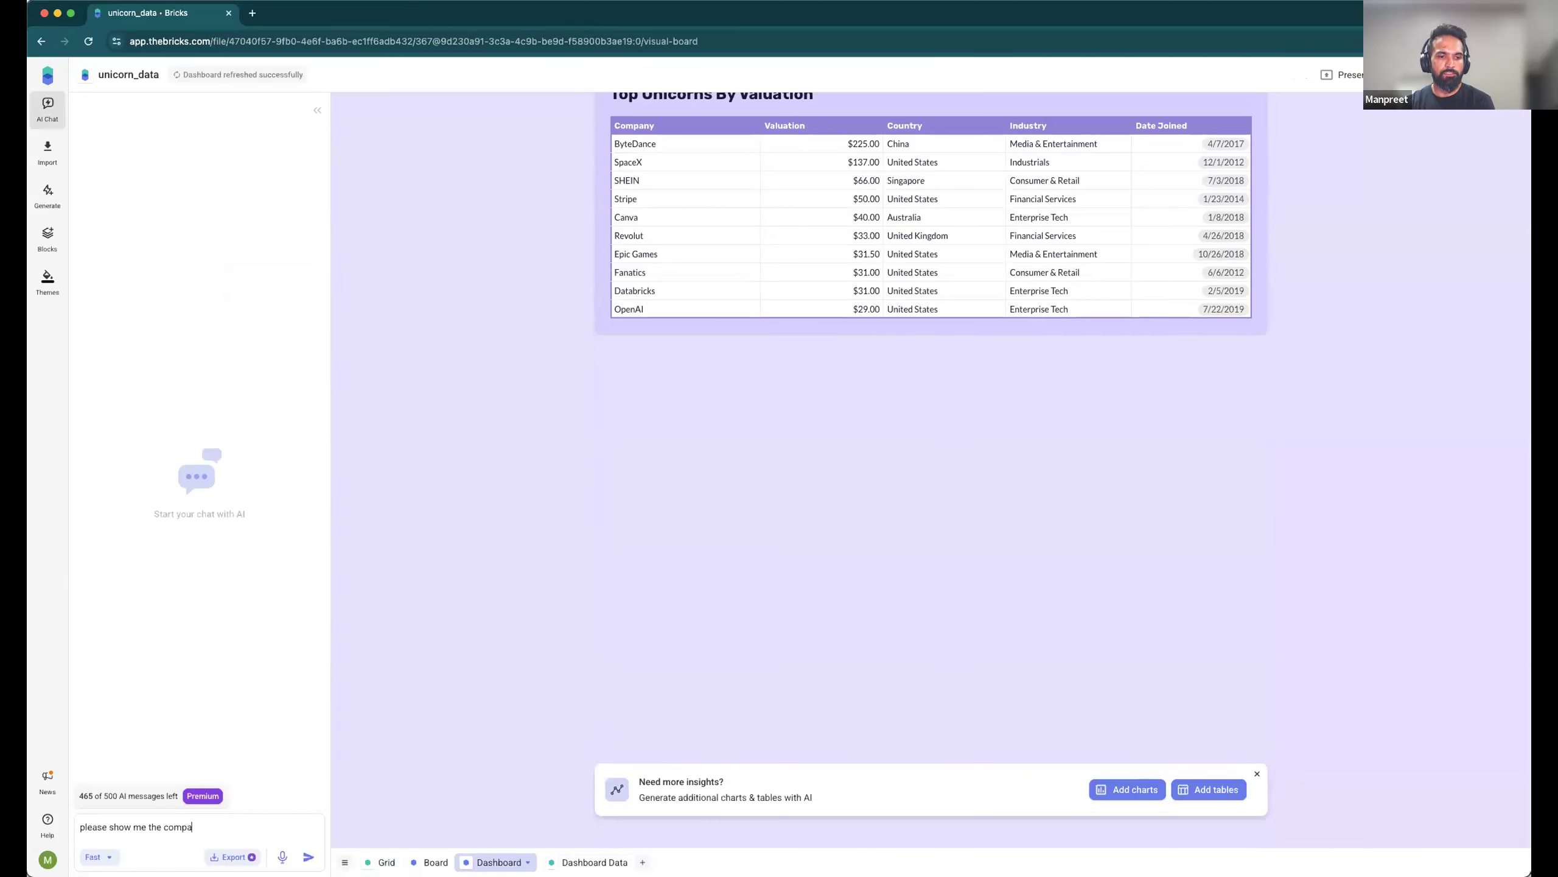
key(BackSpace)
key(BackSpace)
key(BackSpace)
key(BackSpace)
key(BackSpace)
text(cha)
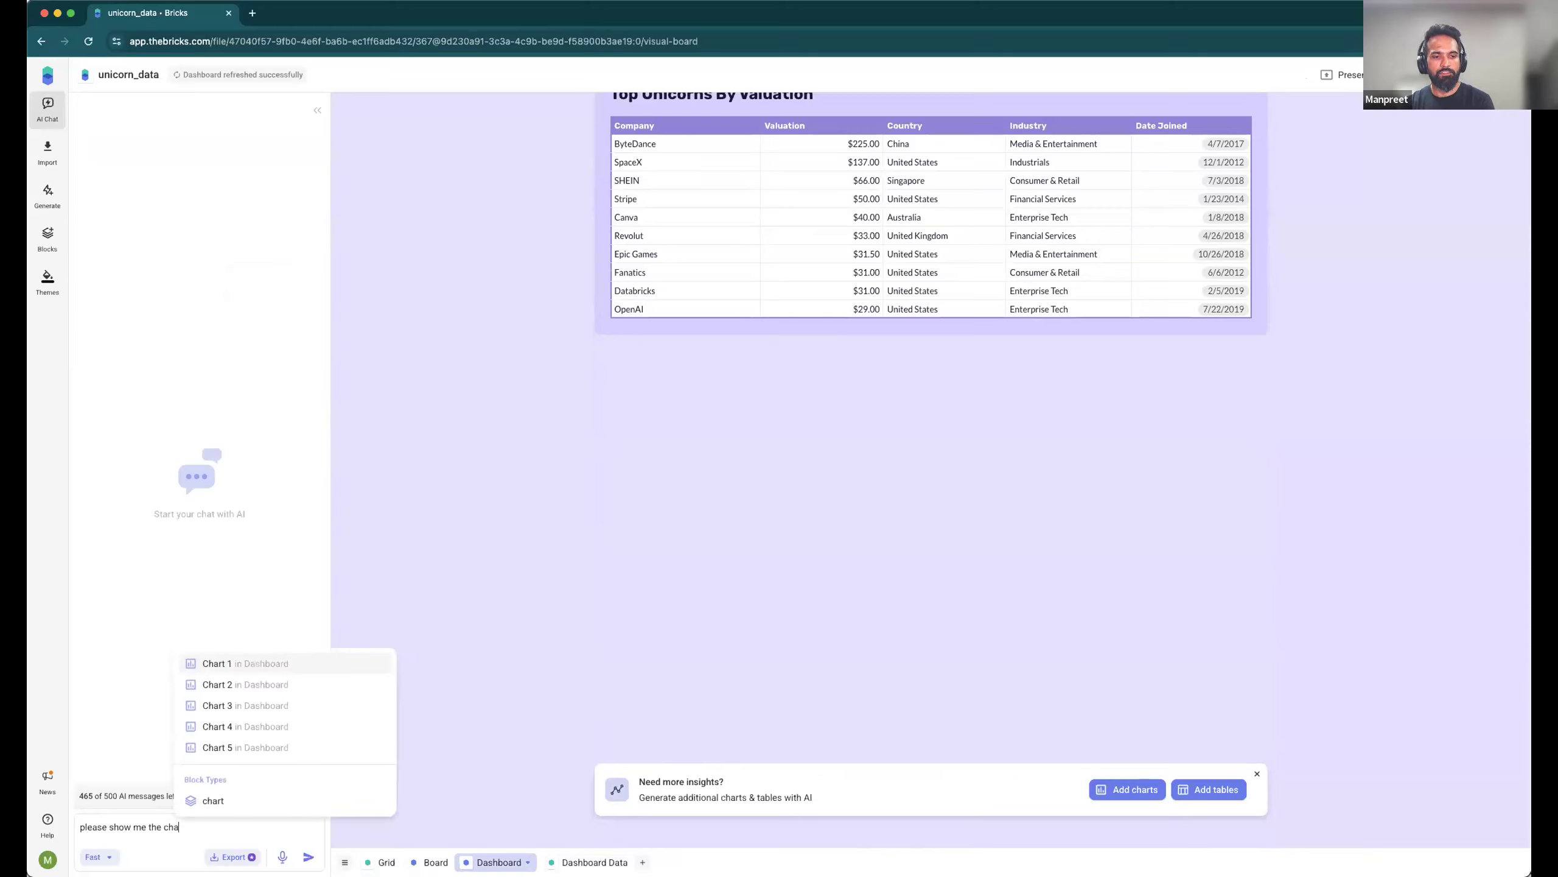
text(rt with compa)
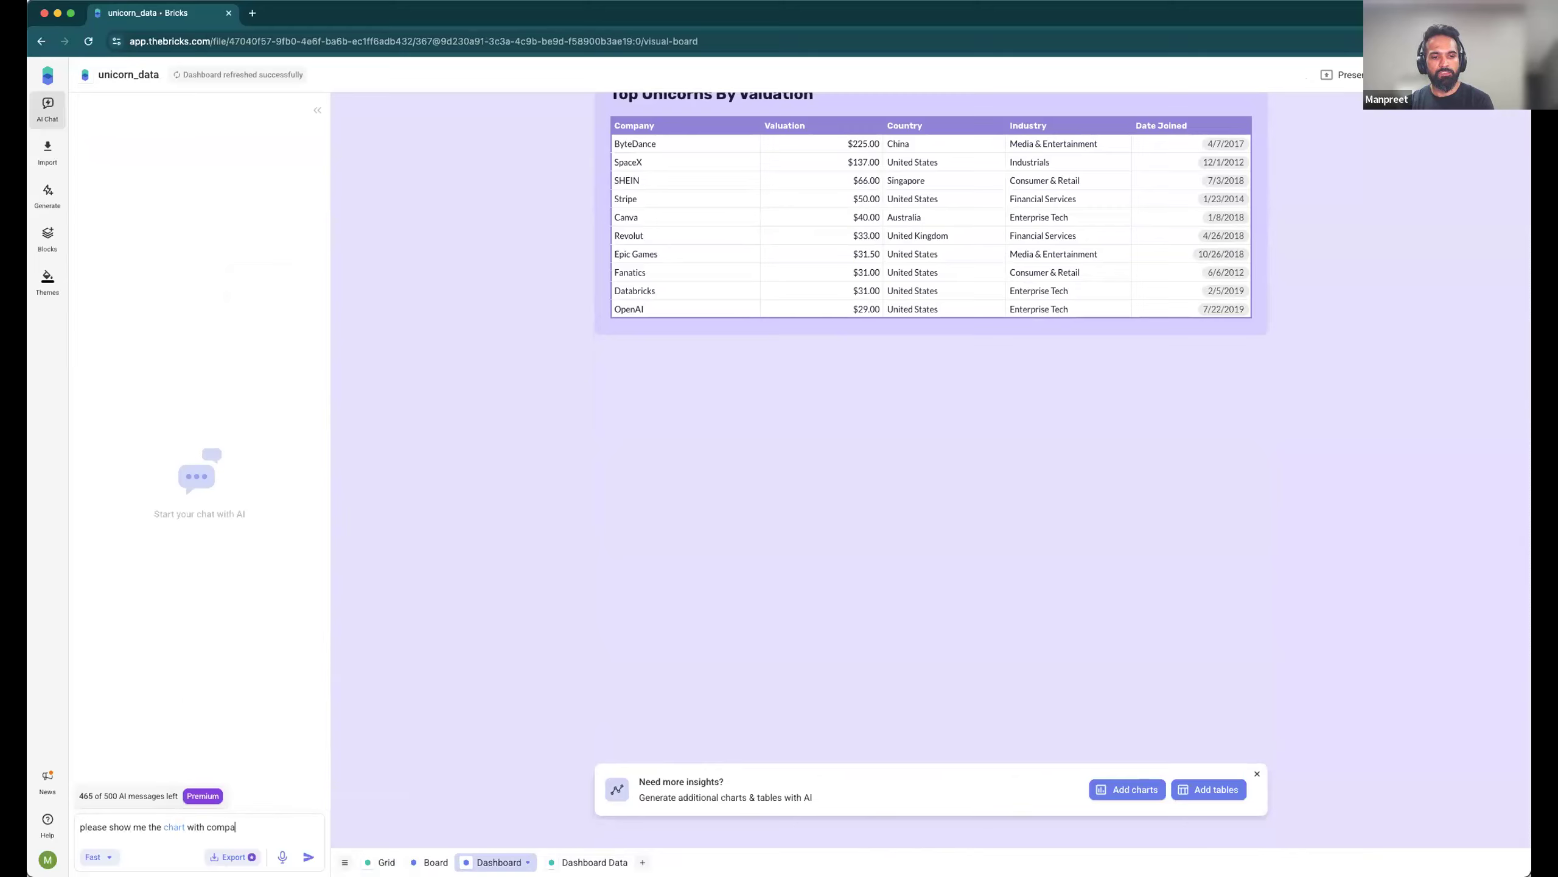
text(nies from USA)
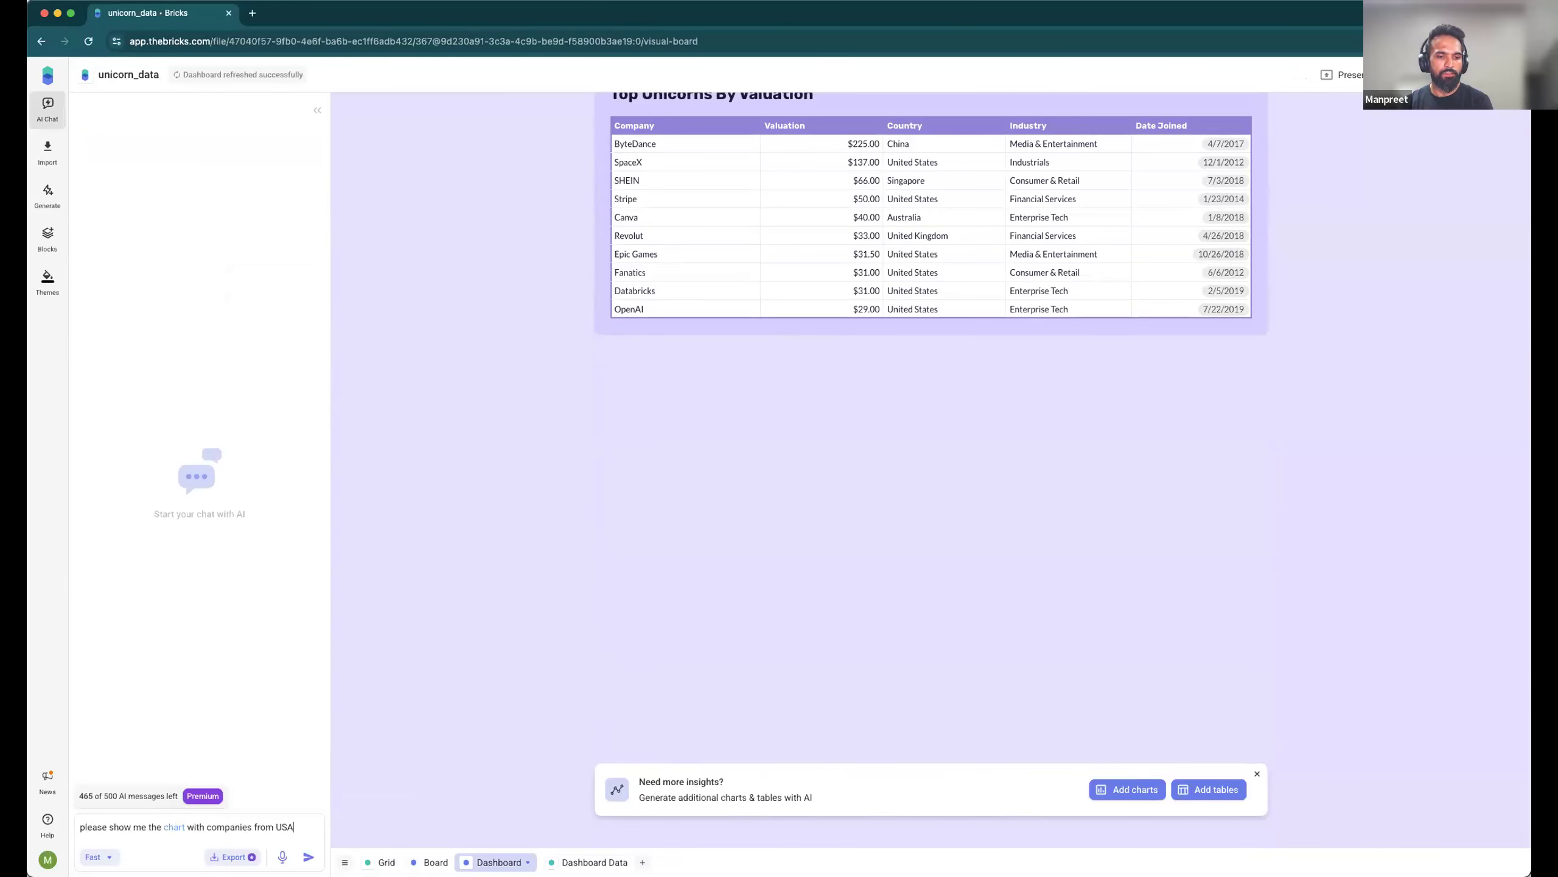
key(Return)
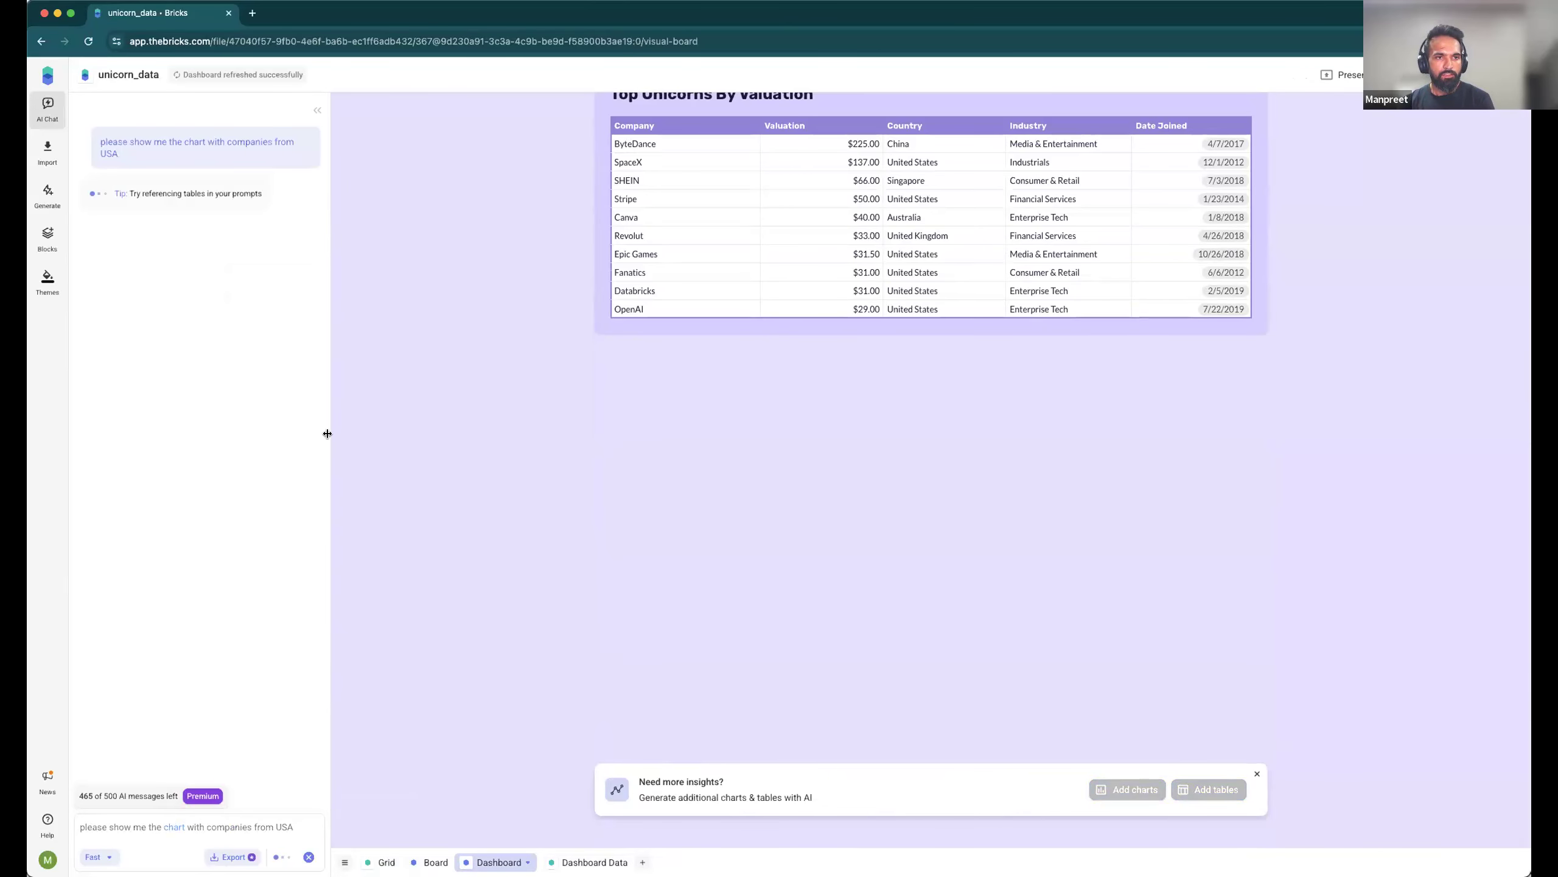
Step: Browse the dashboard's charts and tables down to the AI-generated chart below the Top Unicorns By Valuation table
scroll(757, 548, up, 10)
scroll(759, 549, up, 20)
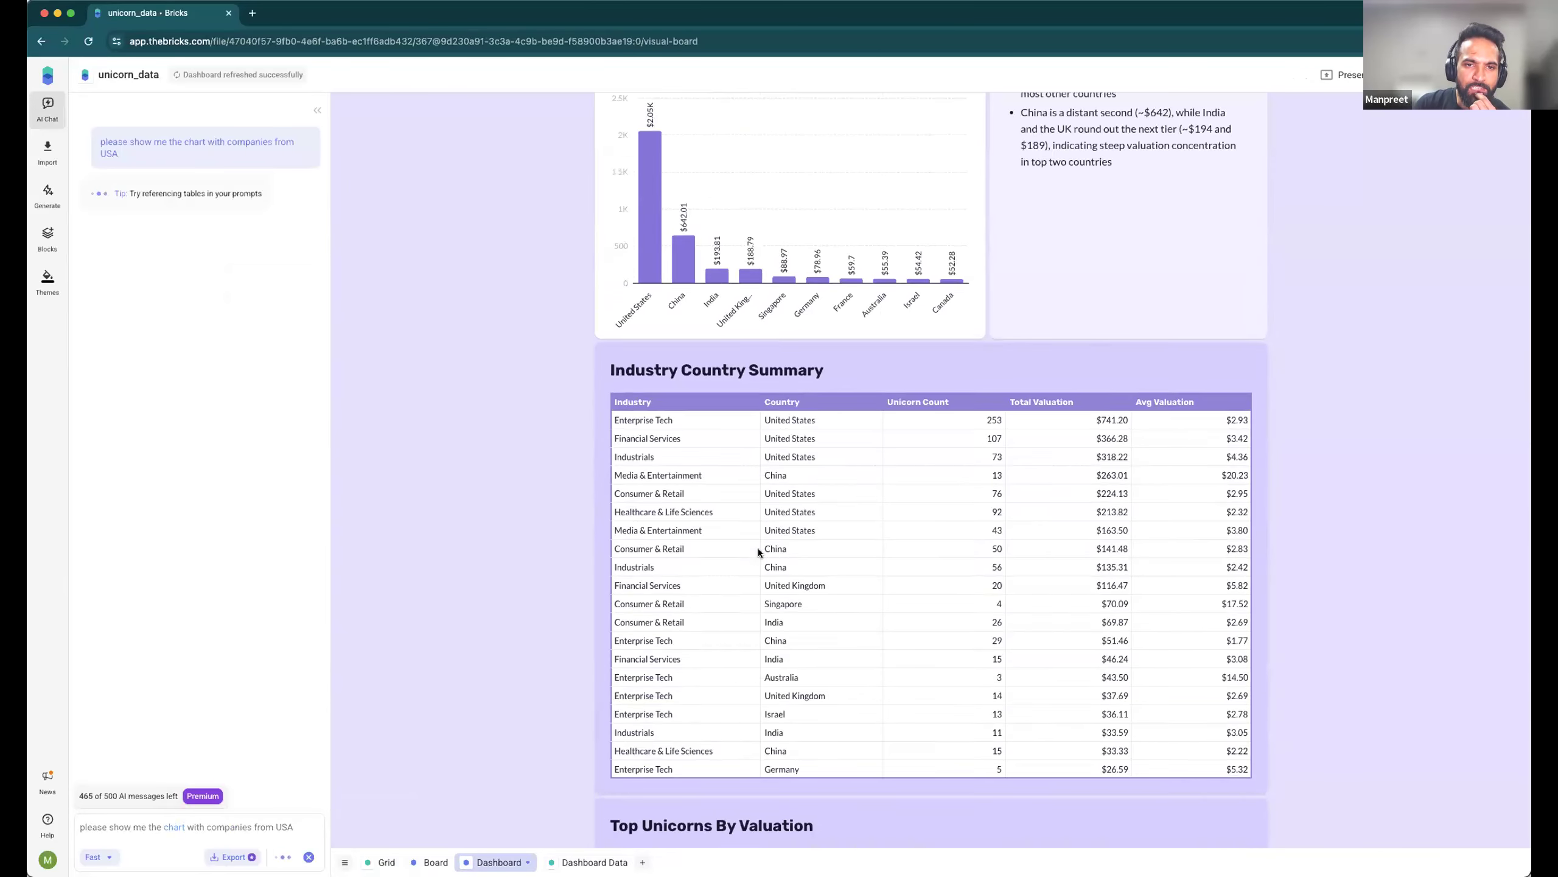
scroll(759, 549, down, 19)
scroll(758, 551, up, 1)
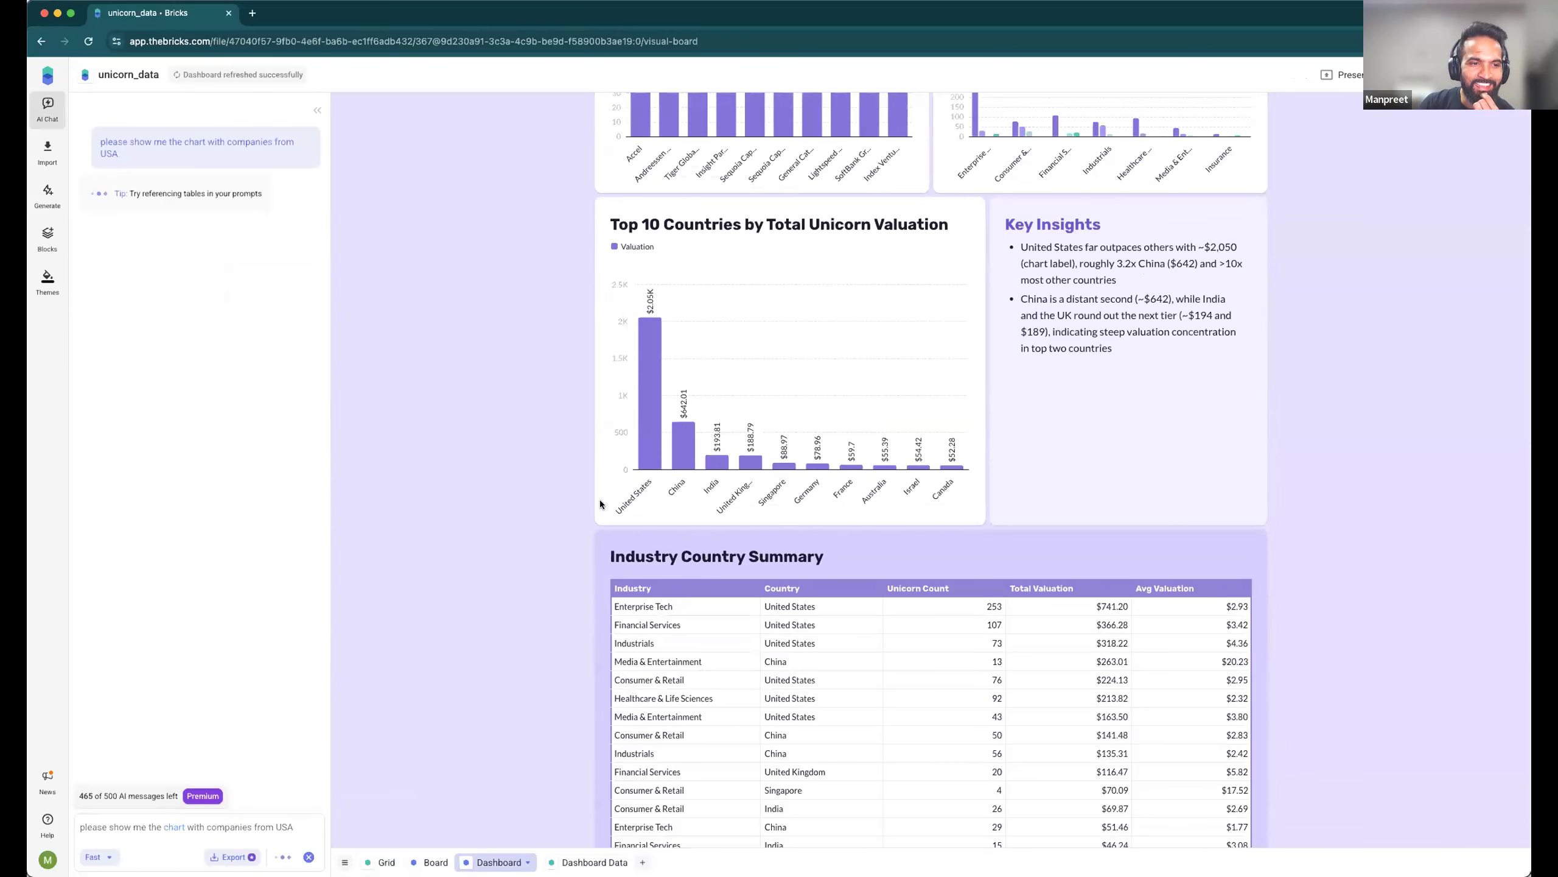
scroll(605, 500, down, 5)
scroll(692, 497, down, 3)
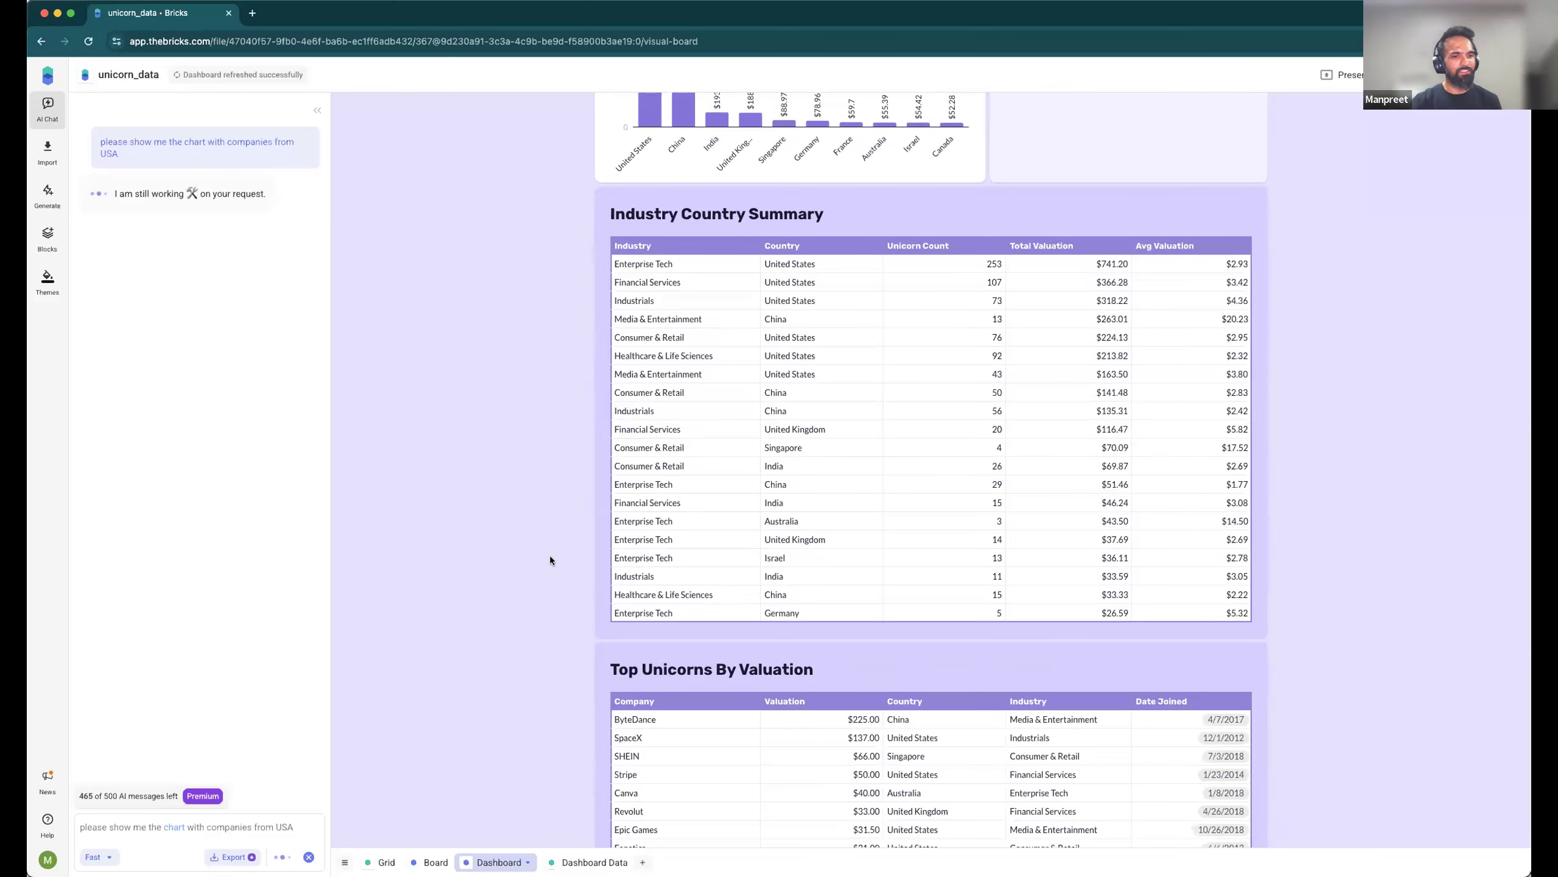
scroll(548, 556, down, 13)
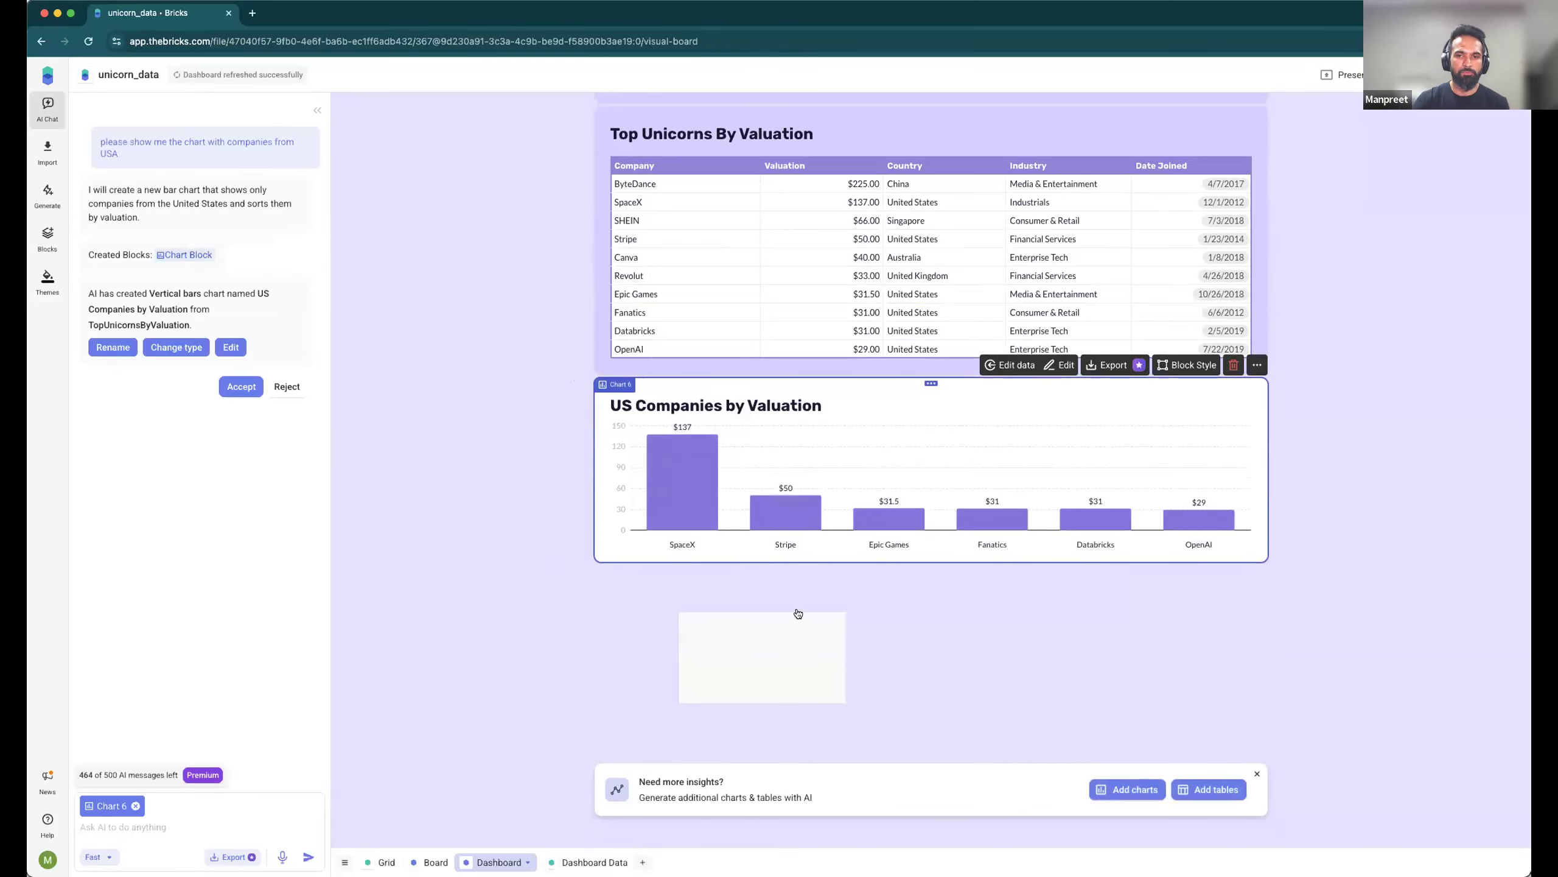
Step: Review the prompt sent in the AI chat and the US Companies by Valuation chart created from it
mouse_move(647, 486)
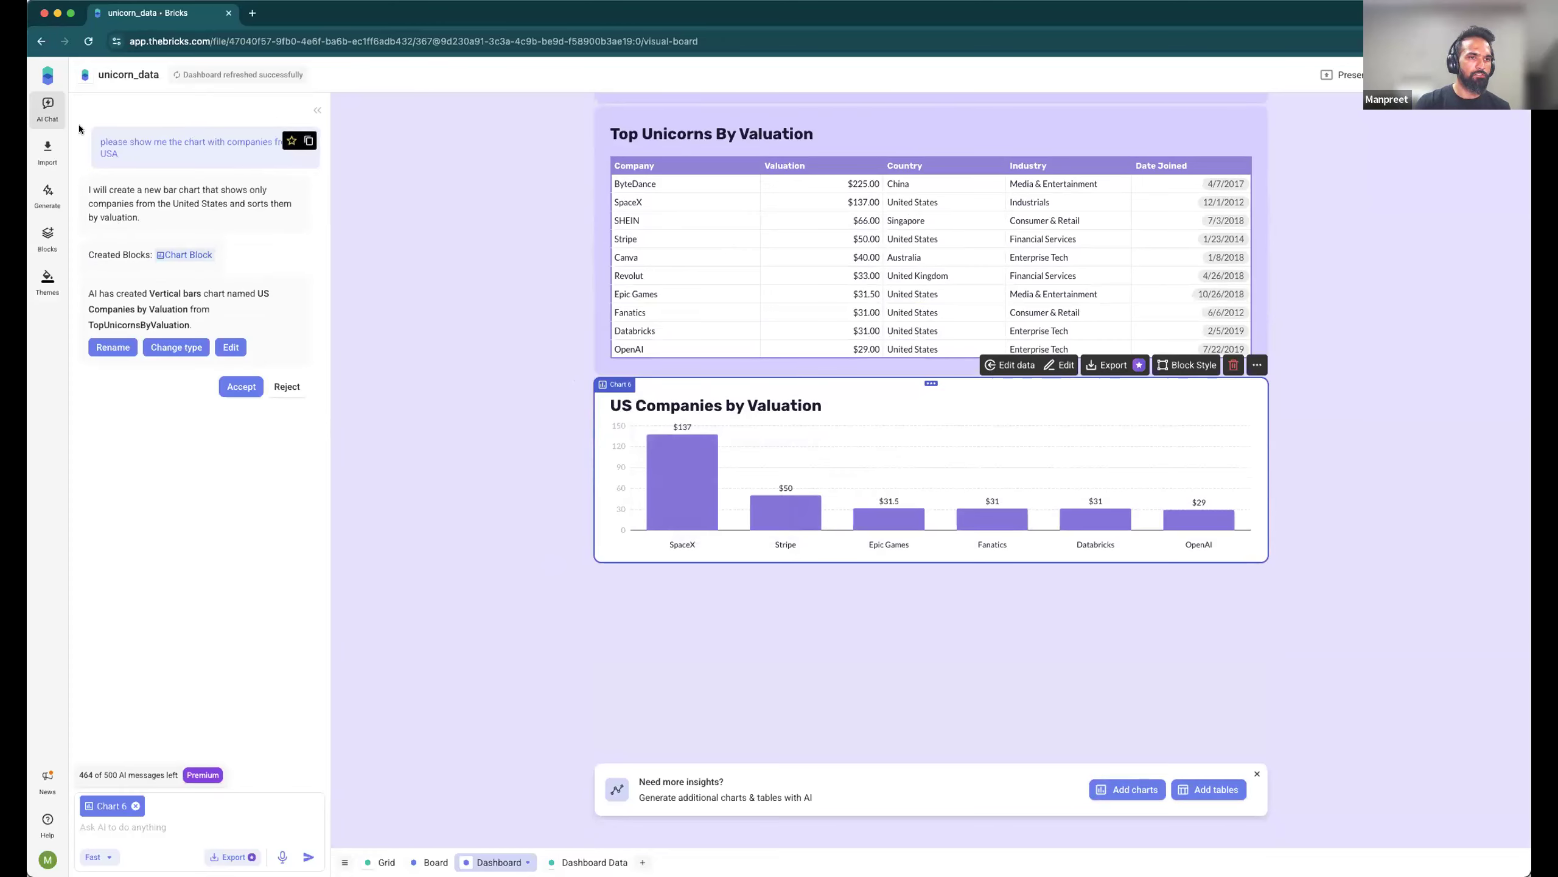
drag(81, 131, 123, 155)
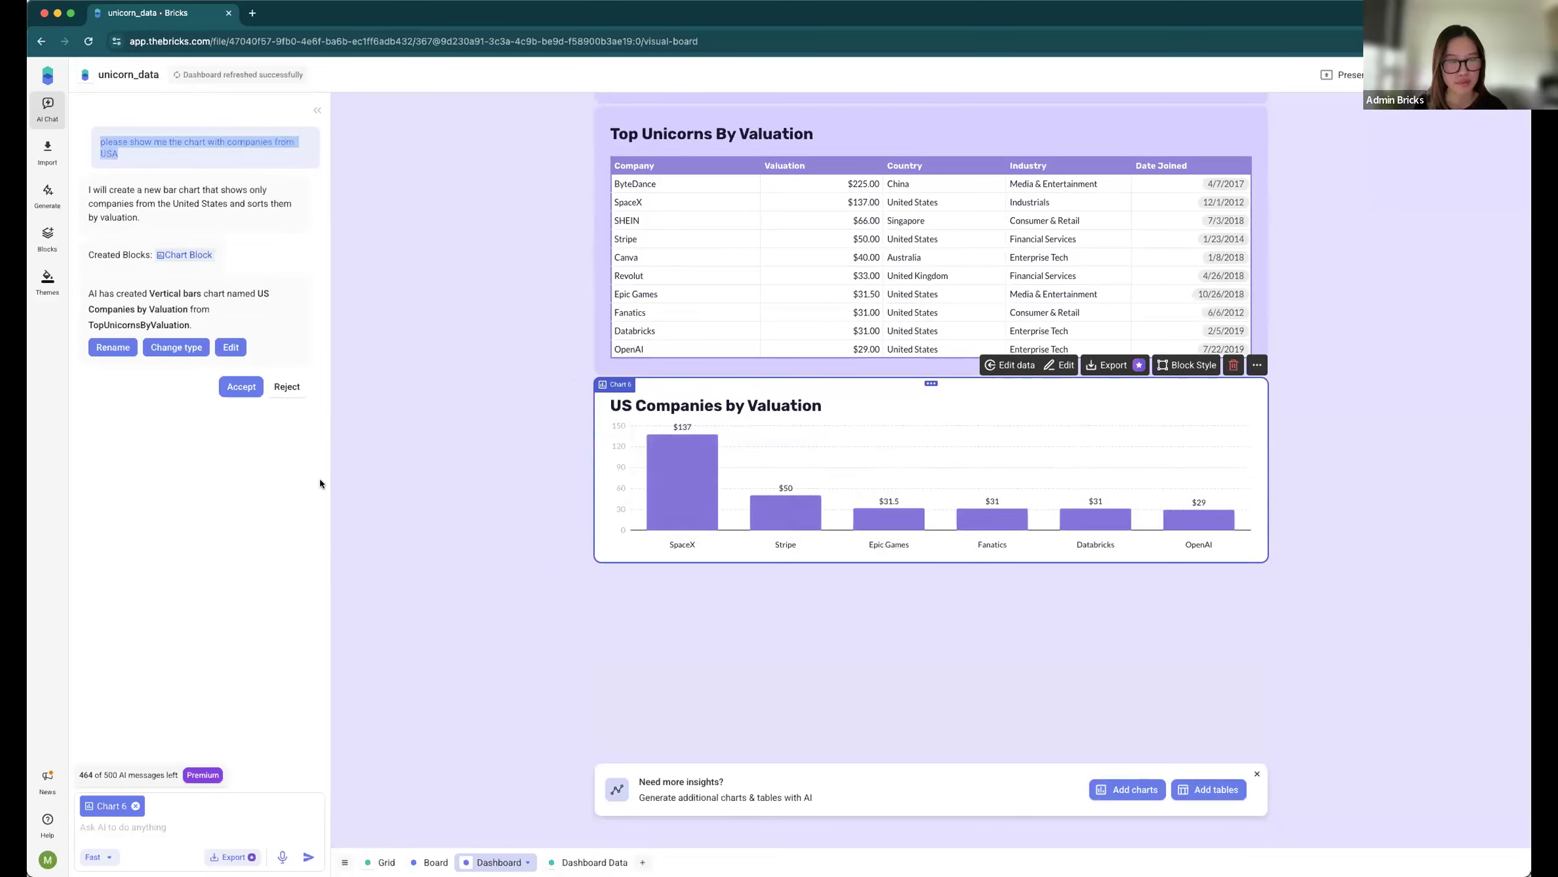
click(150, 139)
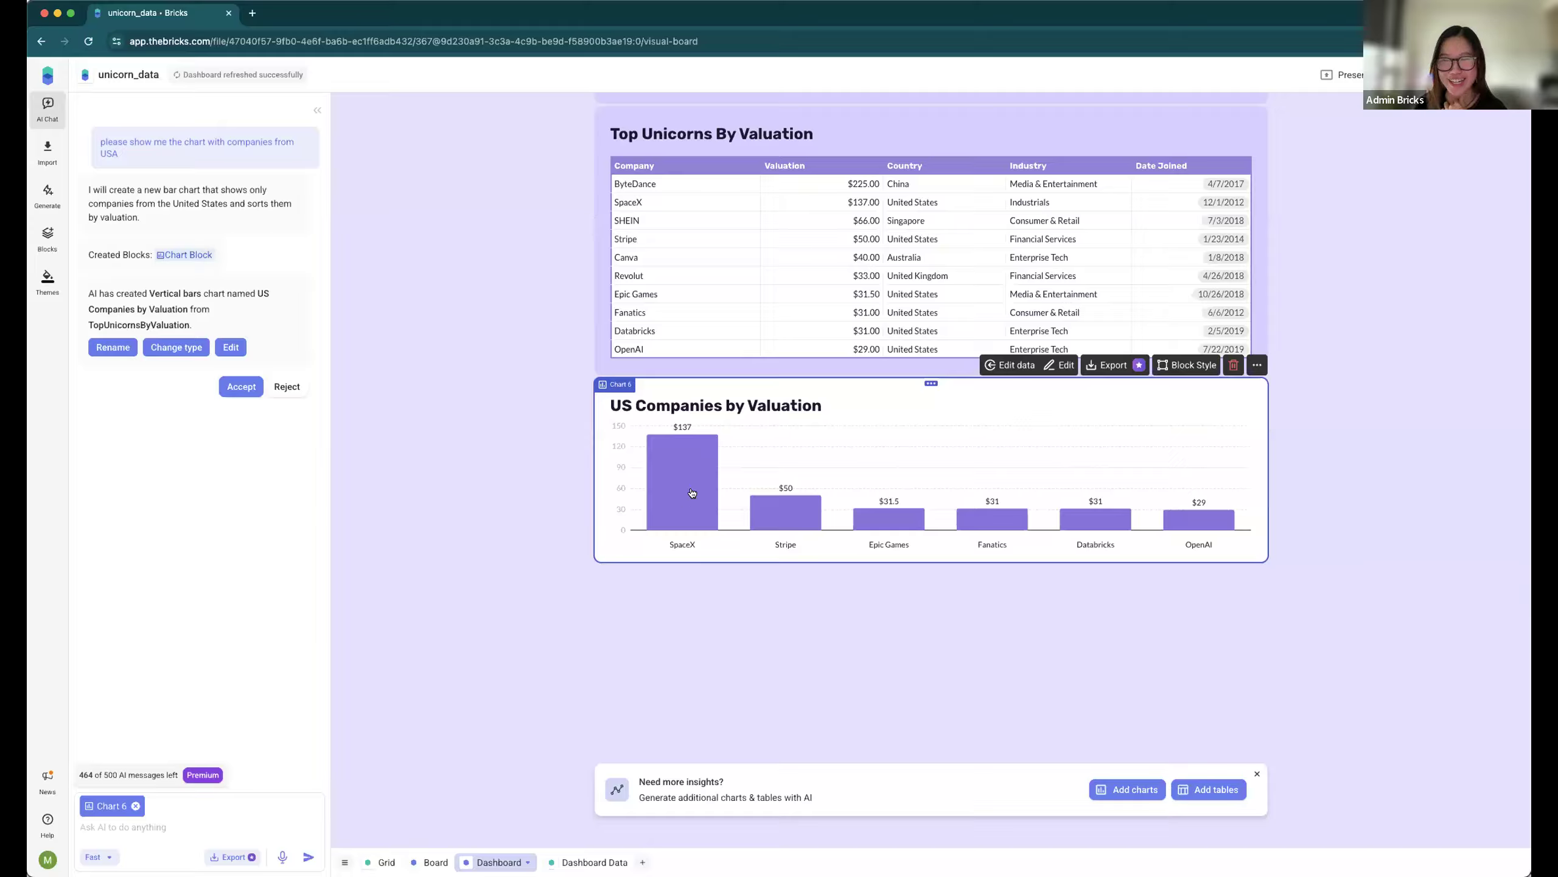
click(832, 407)
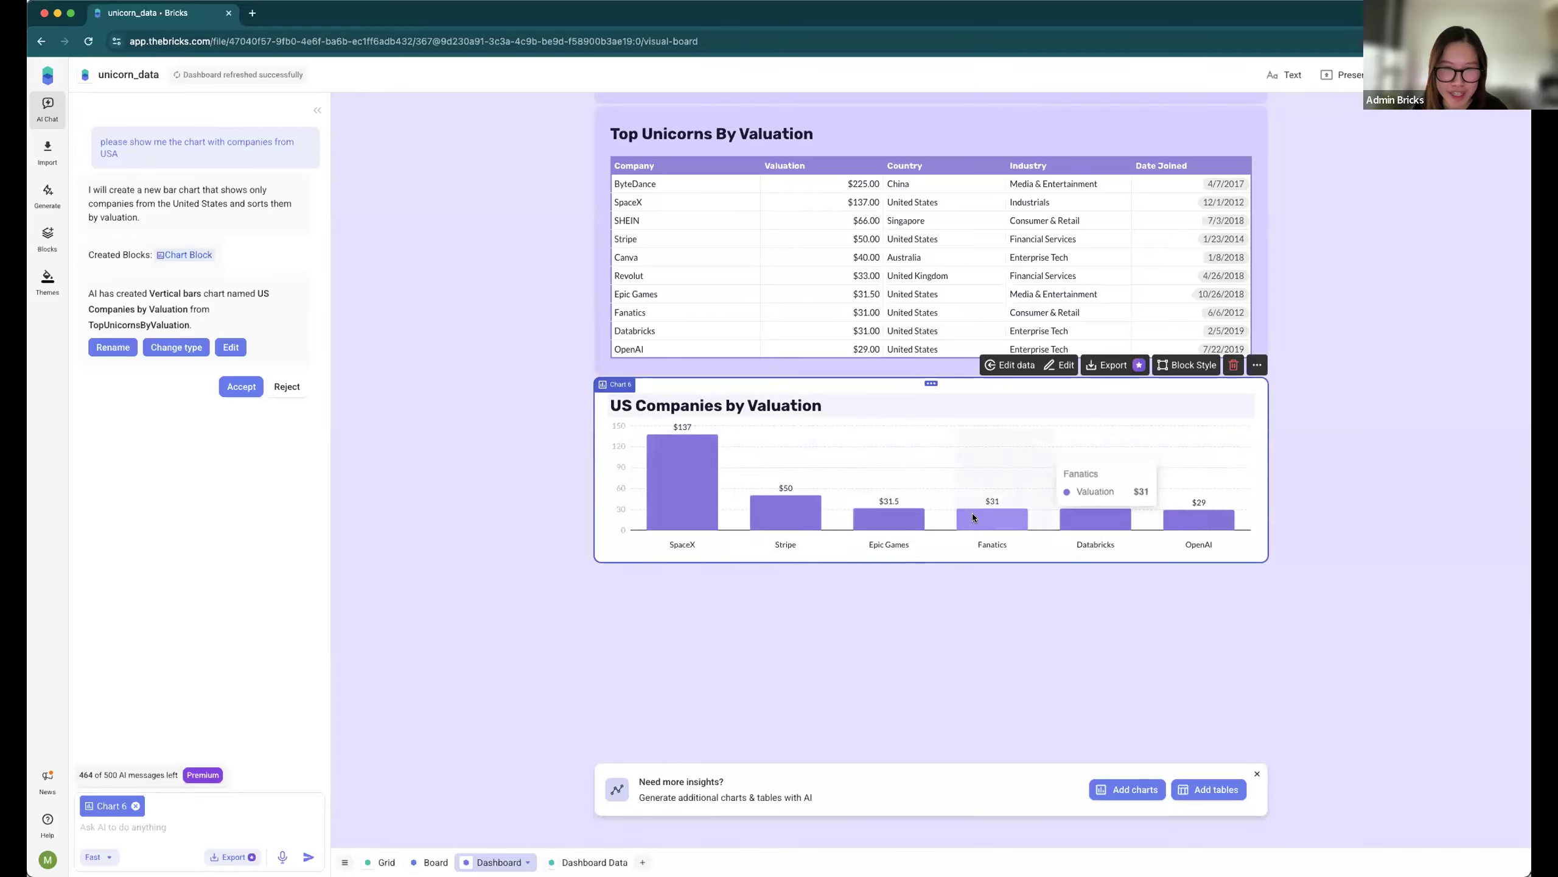
click(543, 484)
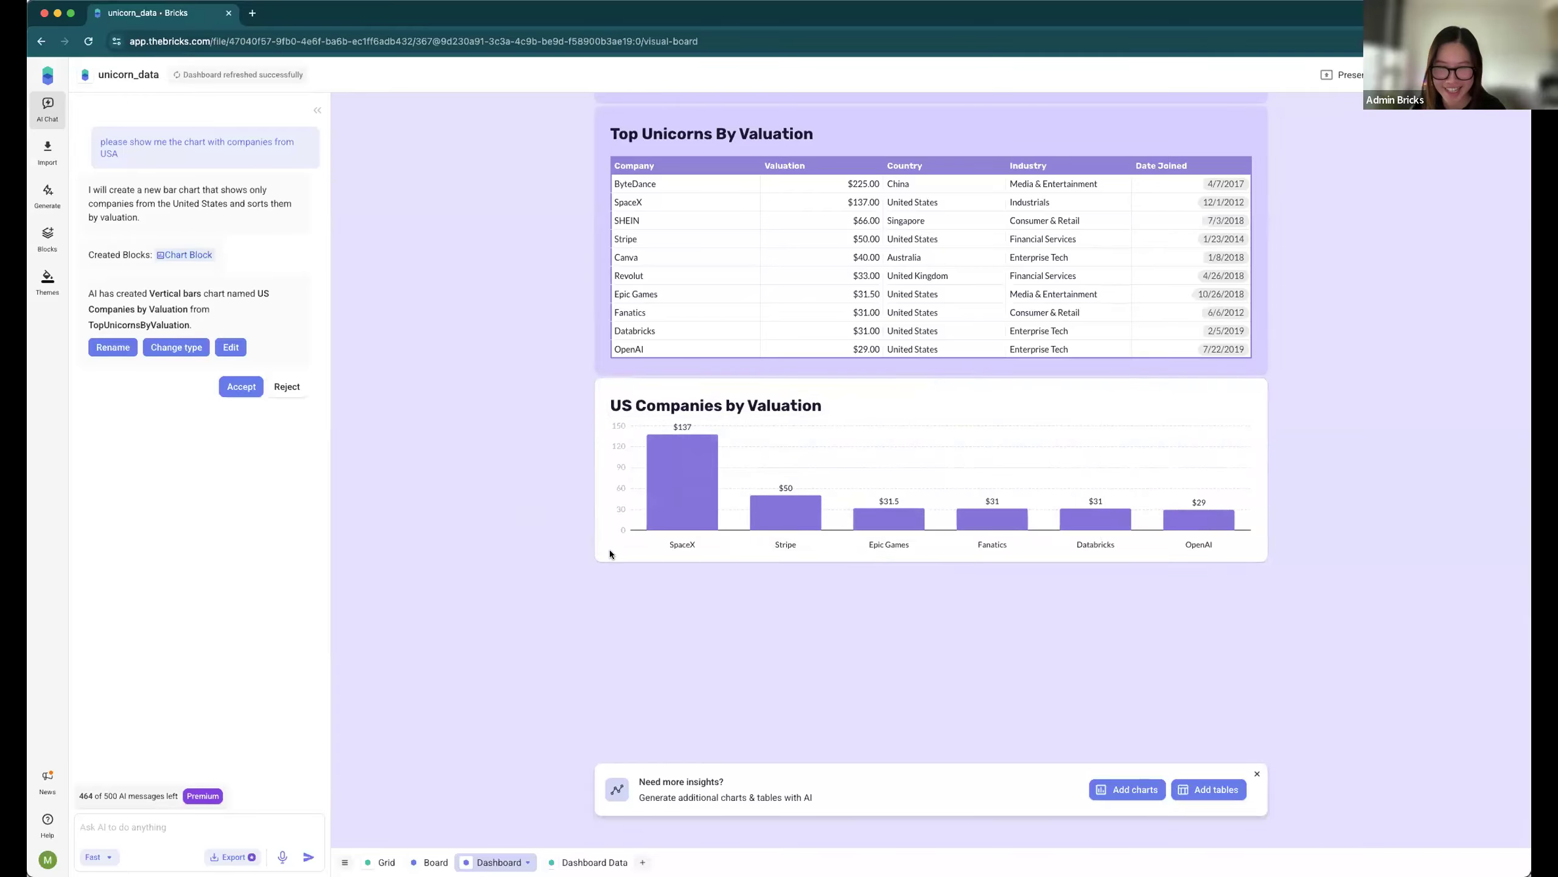
Step: Browse the dashboard up to its title banner and back down past the summary tables to the area below the US companies chart
scroll(620, 558, up, 10)
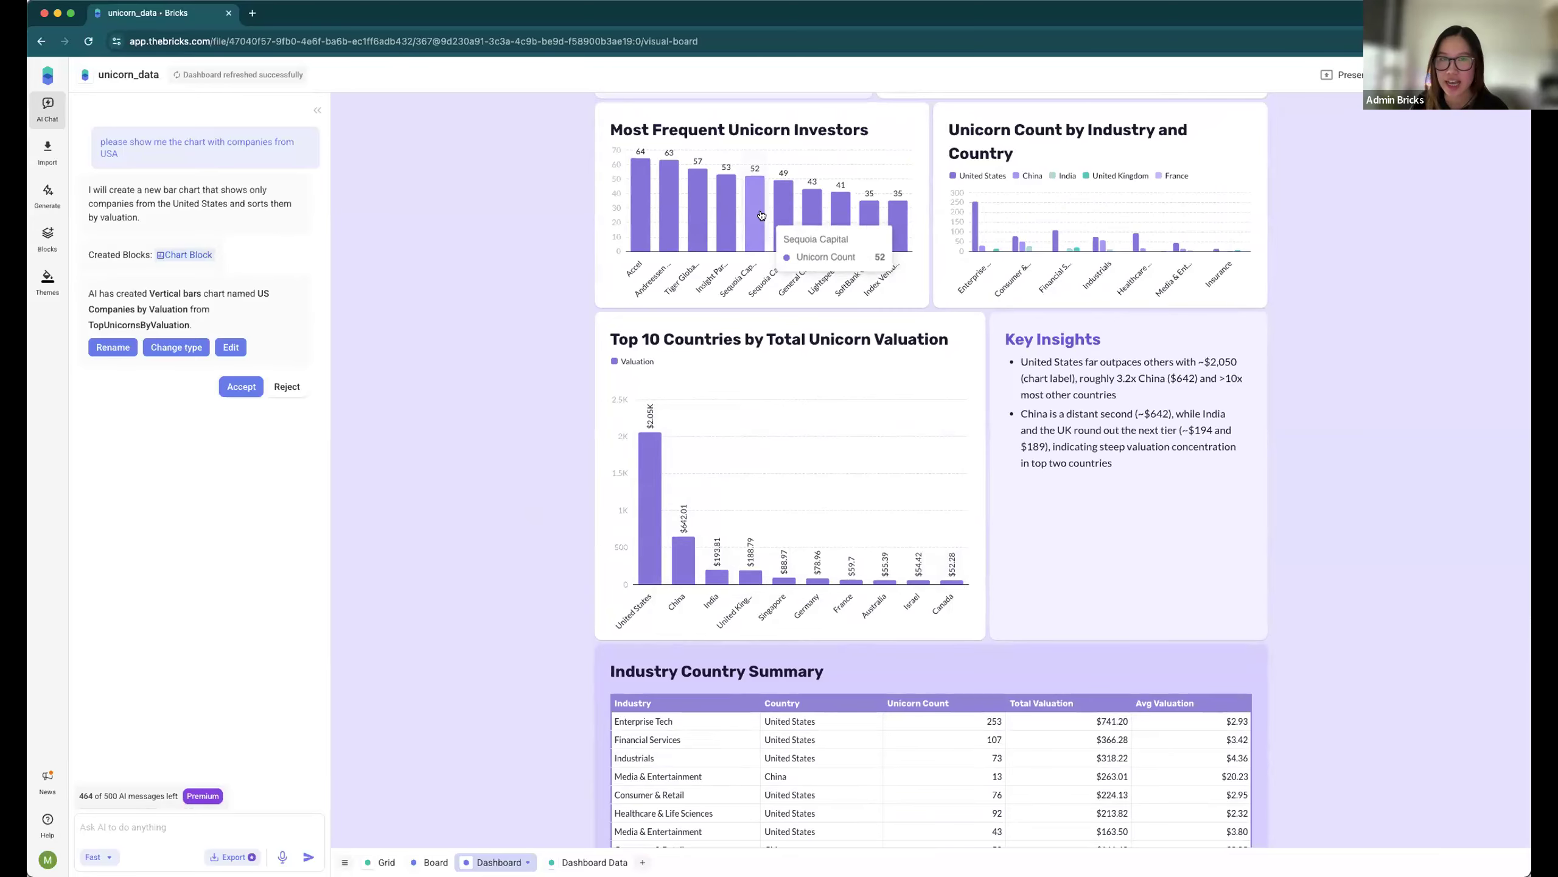
scroll(811, 352, up, 5)
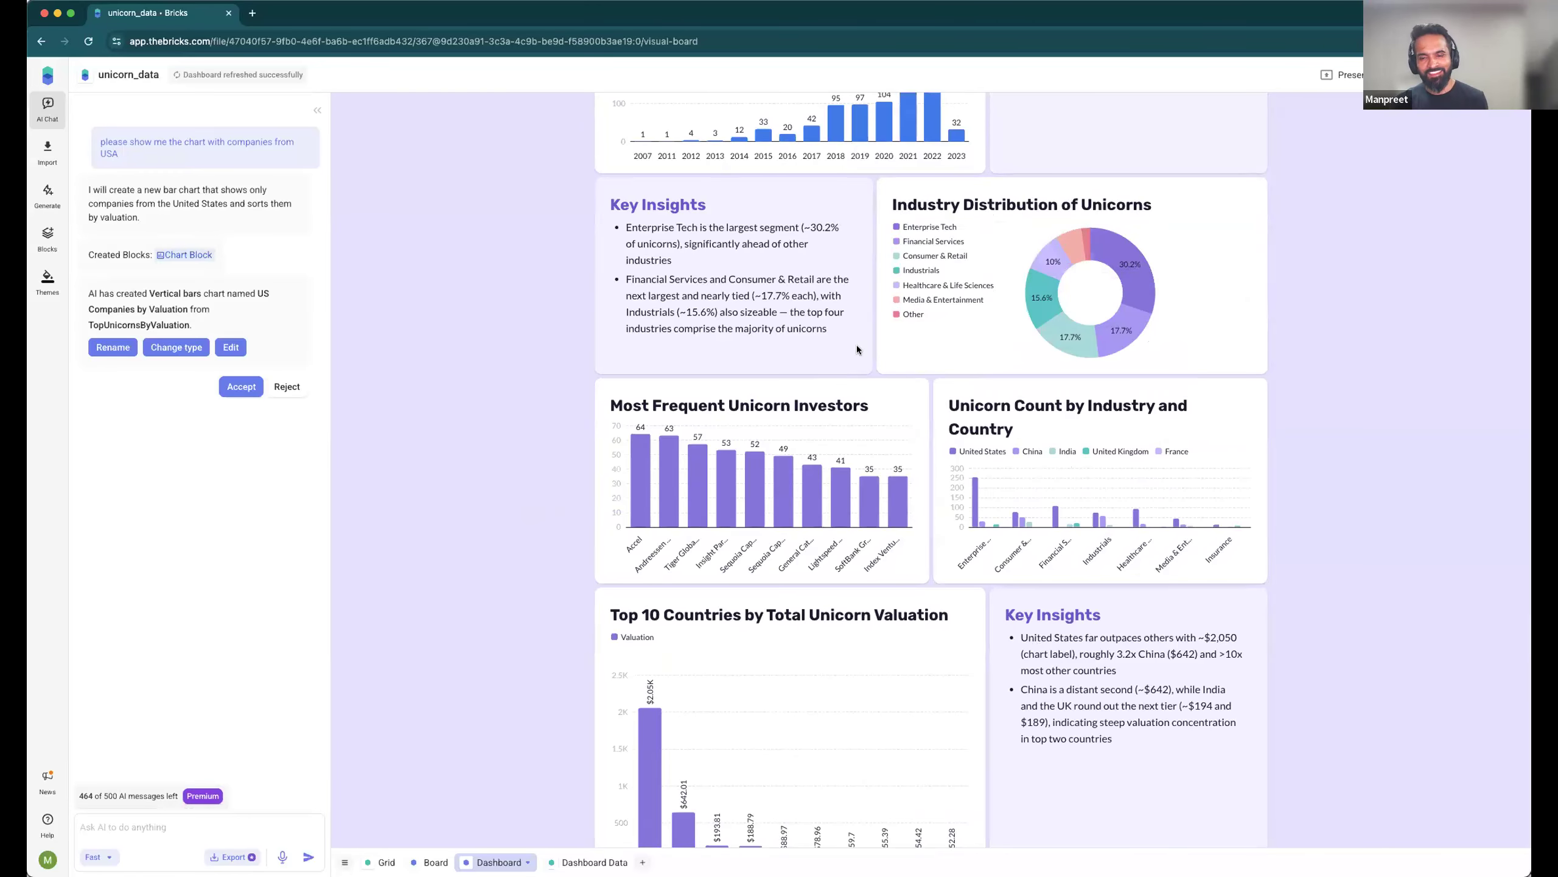
scroll(857, 345, up, 4)
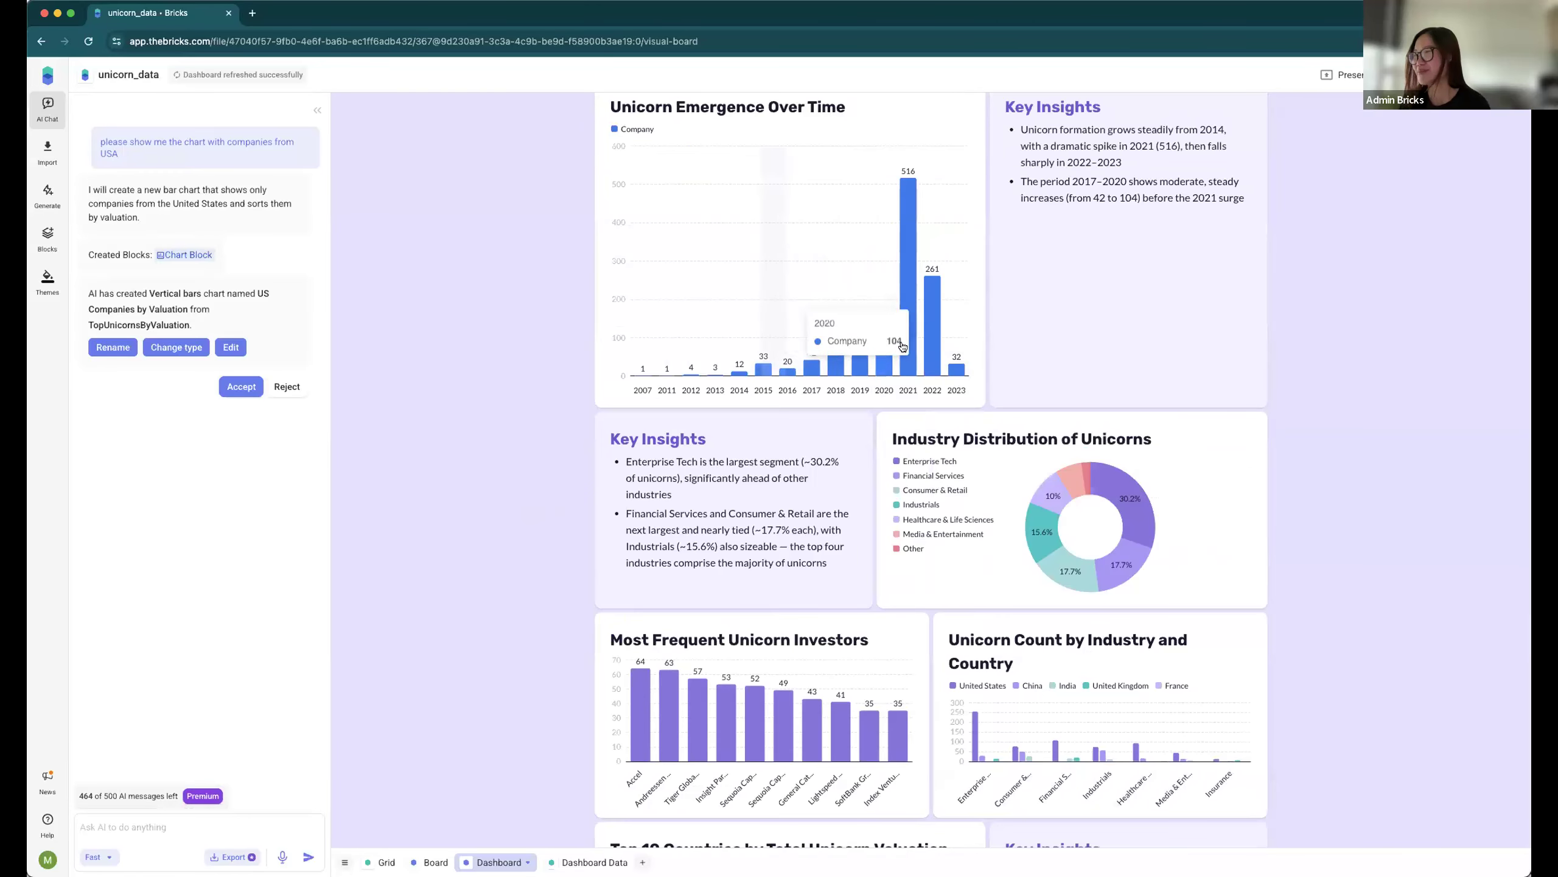
scroll(881, 419, up, 8)
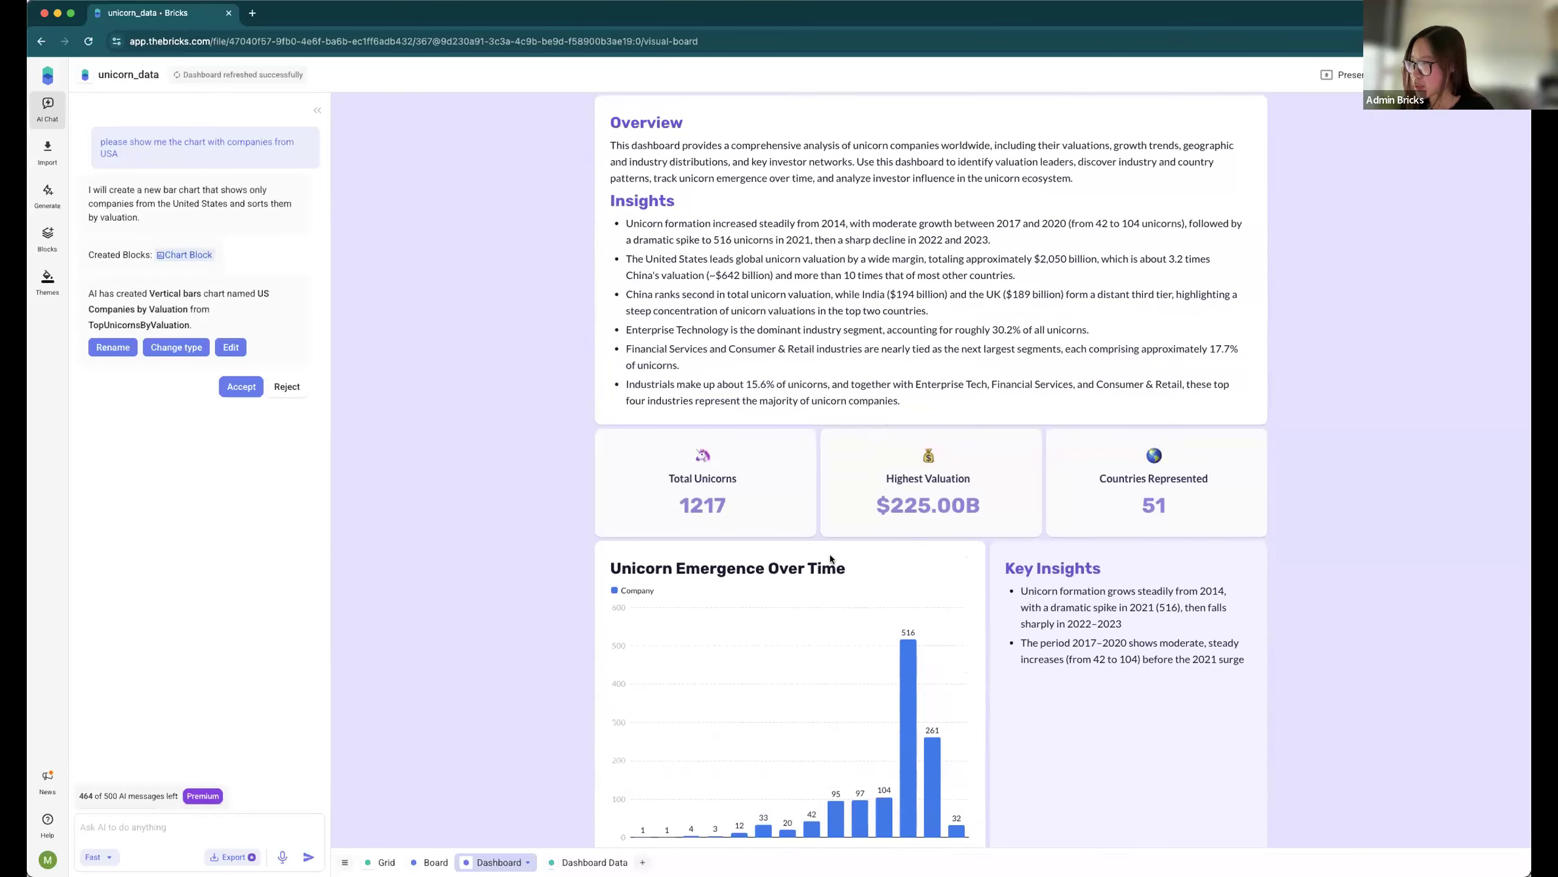
scroll(828, 560, up, 2)
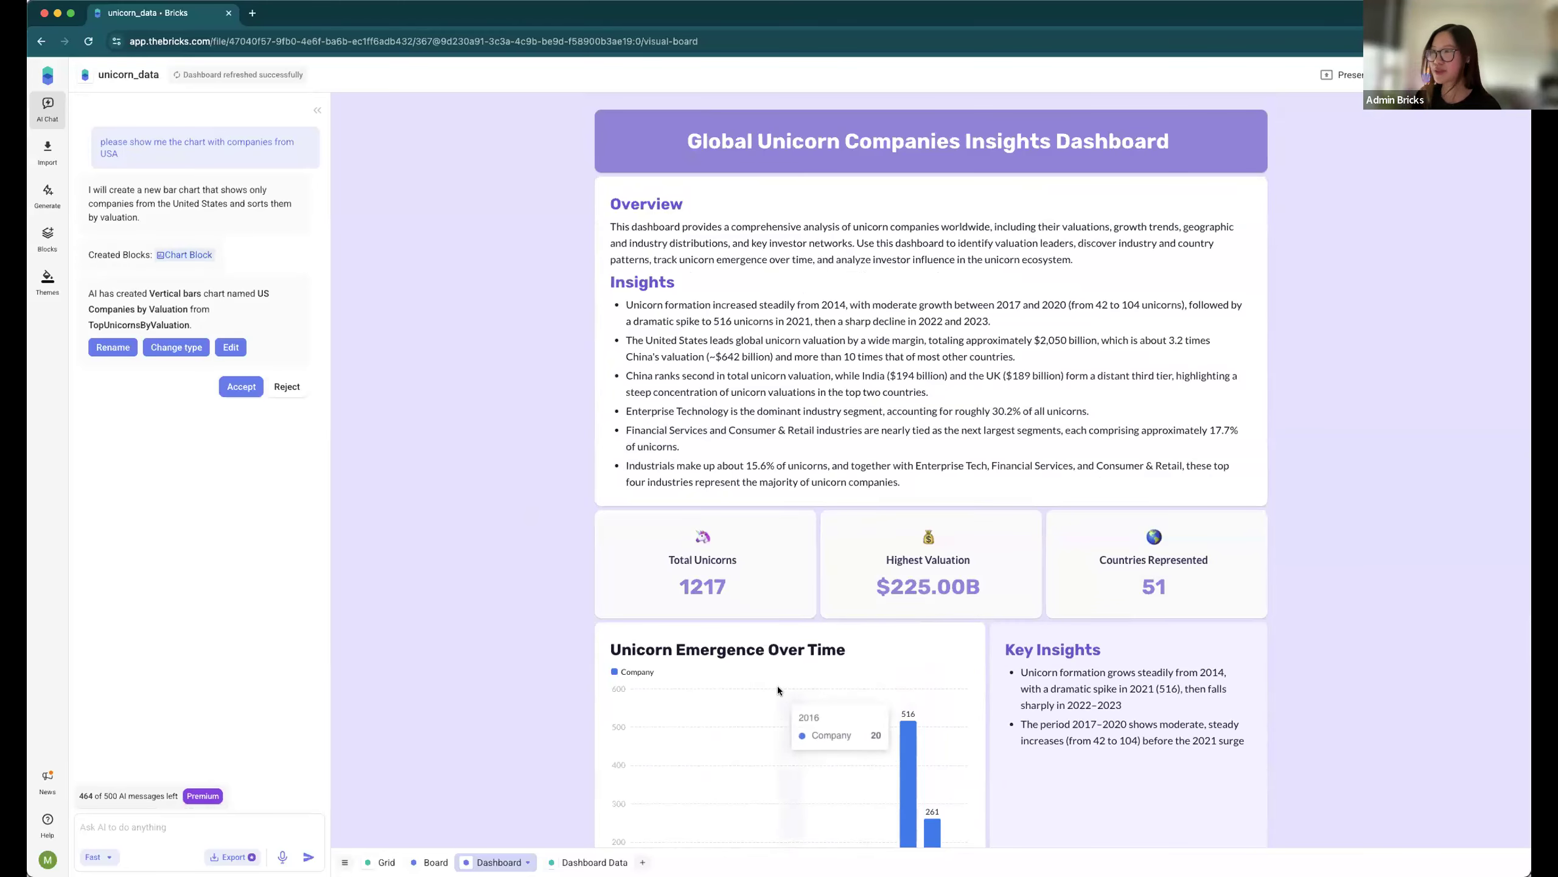
scroll(777, 686, down, 4)
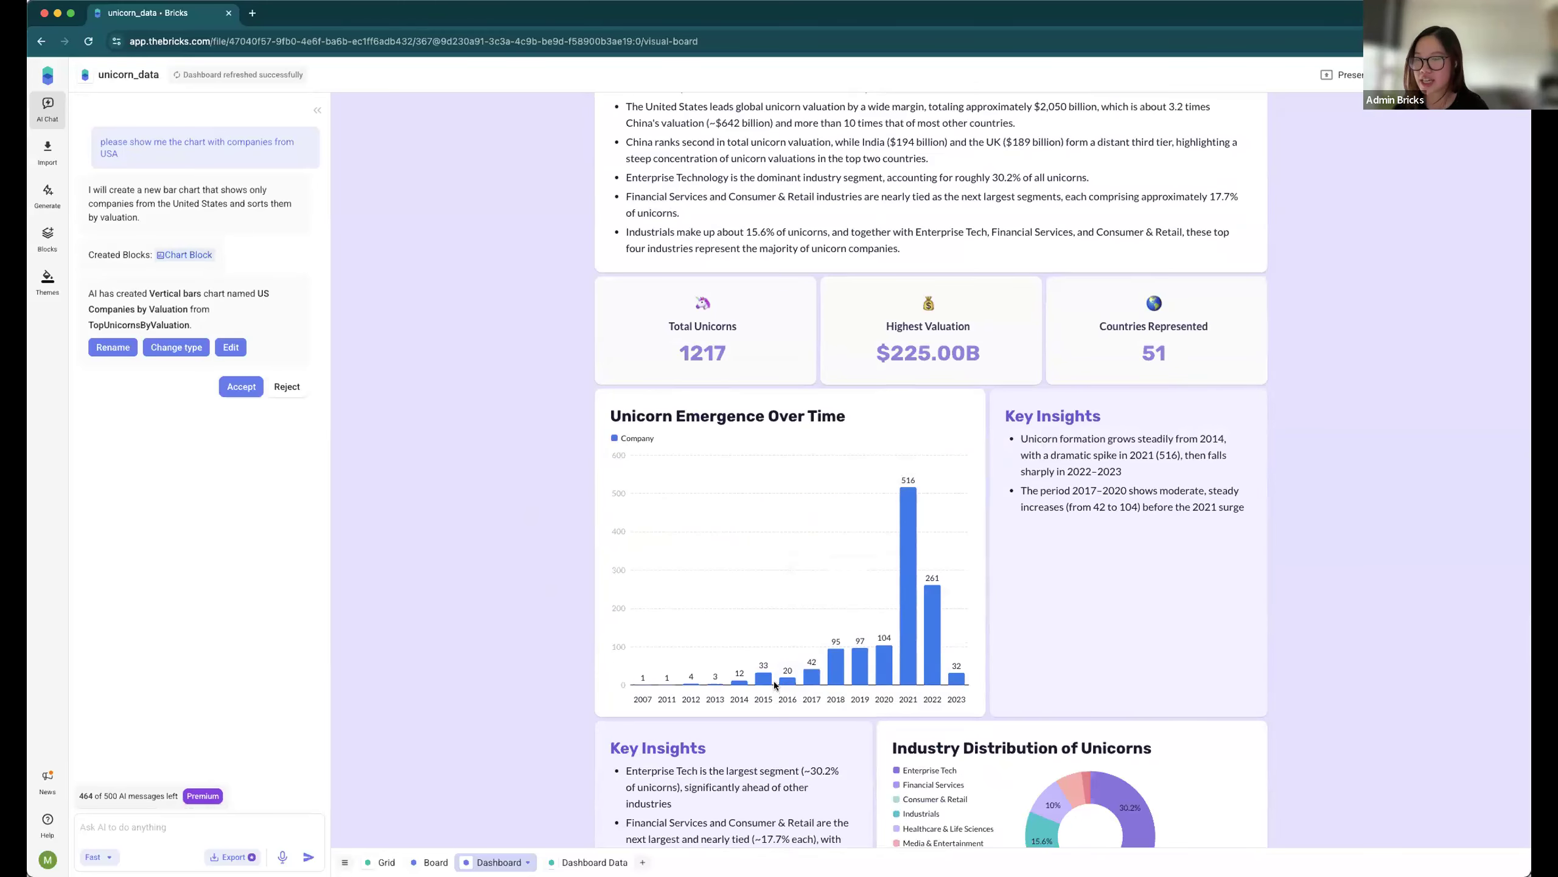
scroll(775, 681, down, 12)
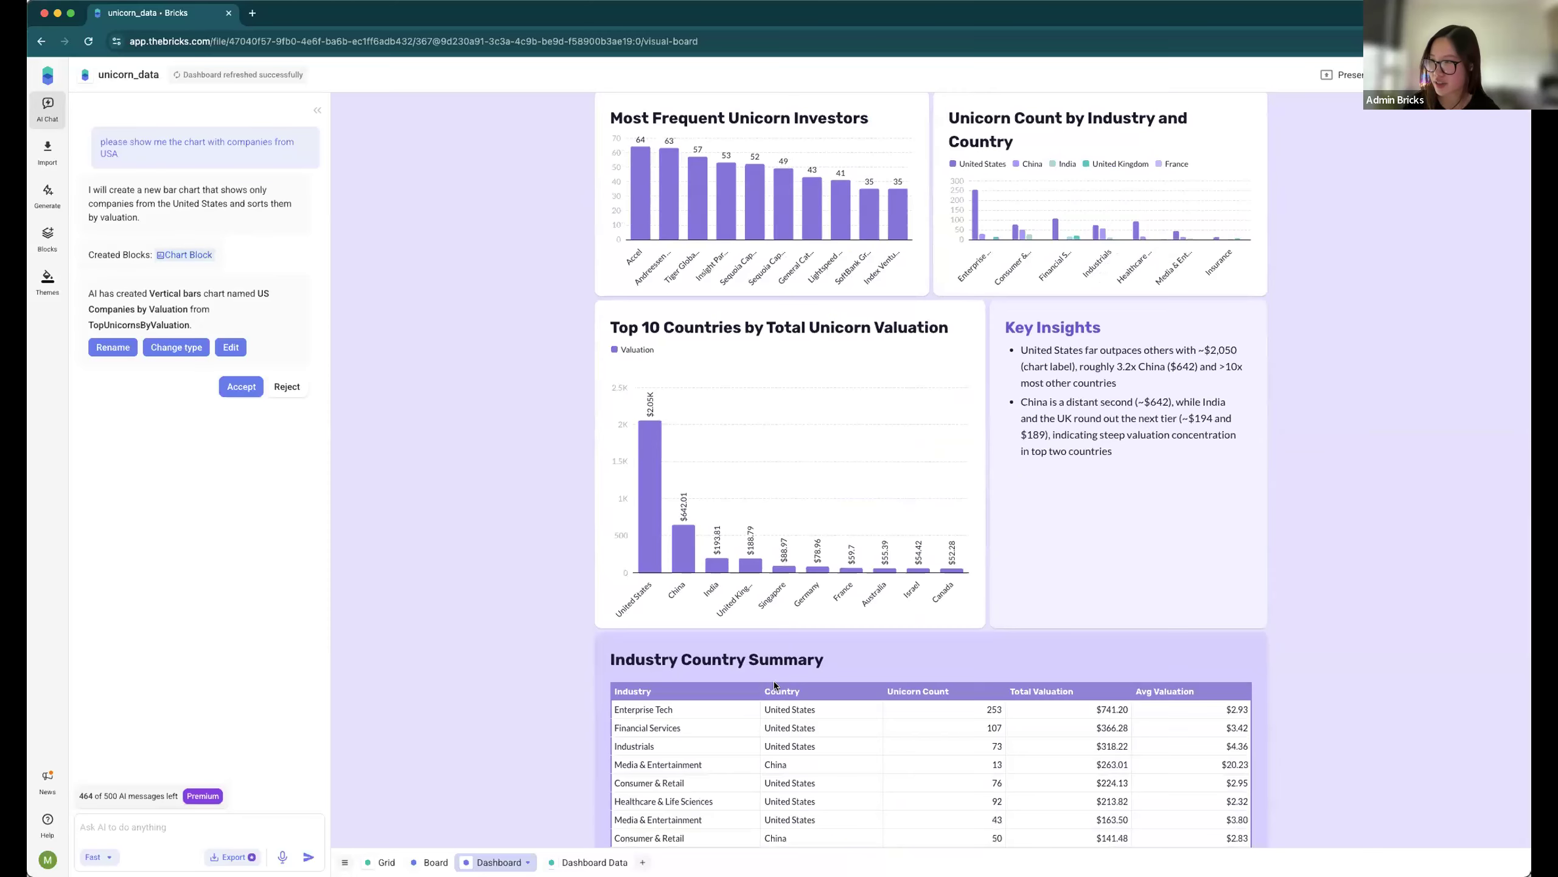
scroll(775, 680, up, 15)
scroll(774, 681, down, 20)
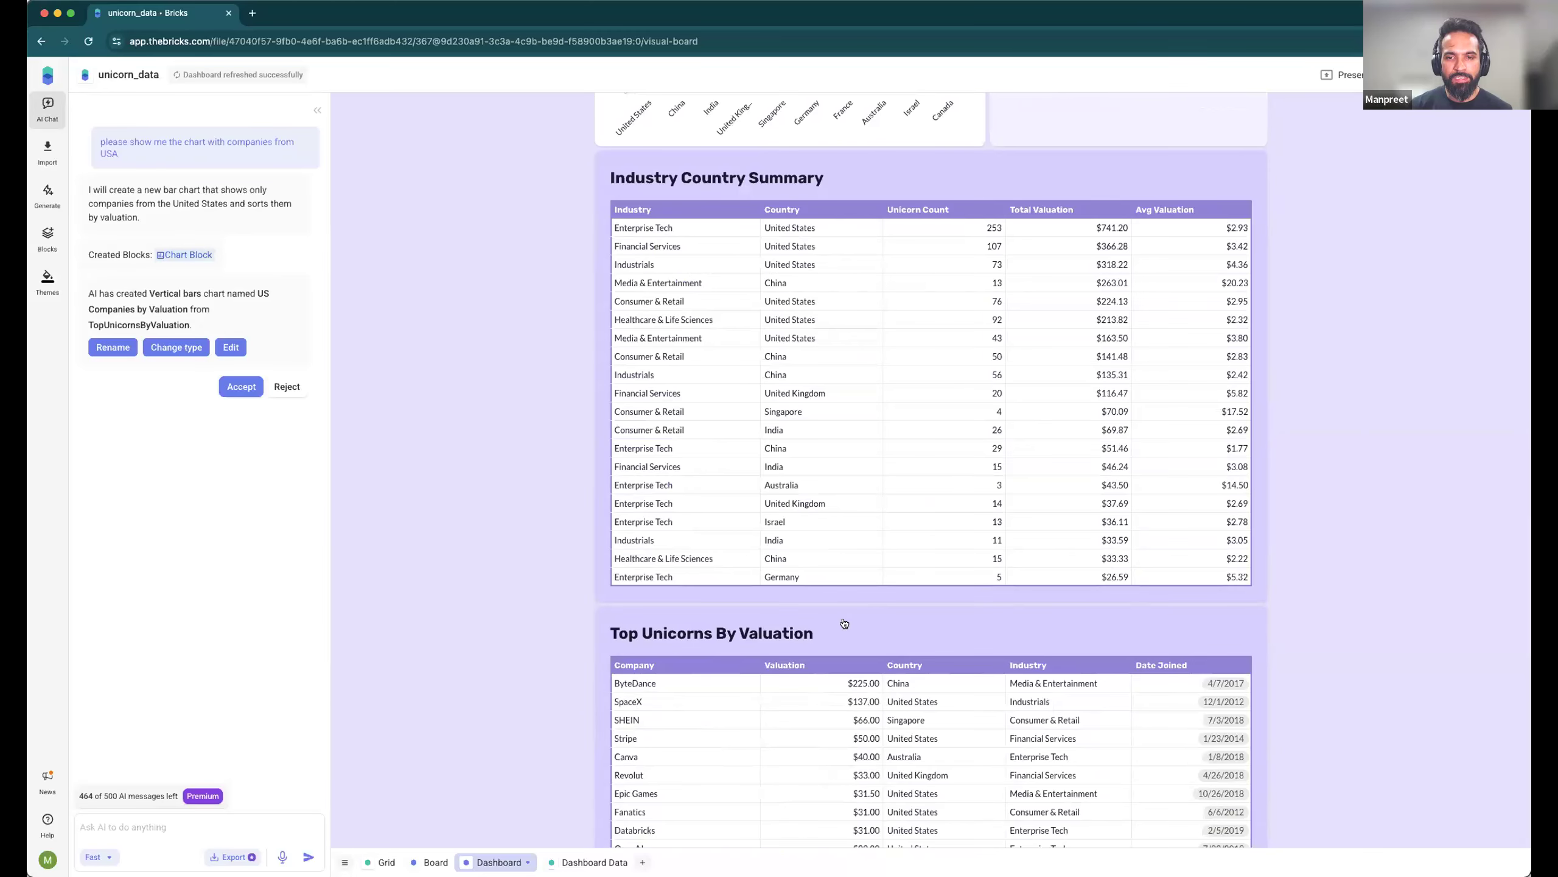
Step: Add an empty image block below the US Companies by Valuation chart and delete it again
click(760, 425)
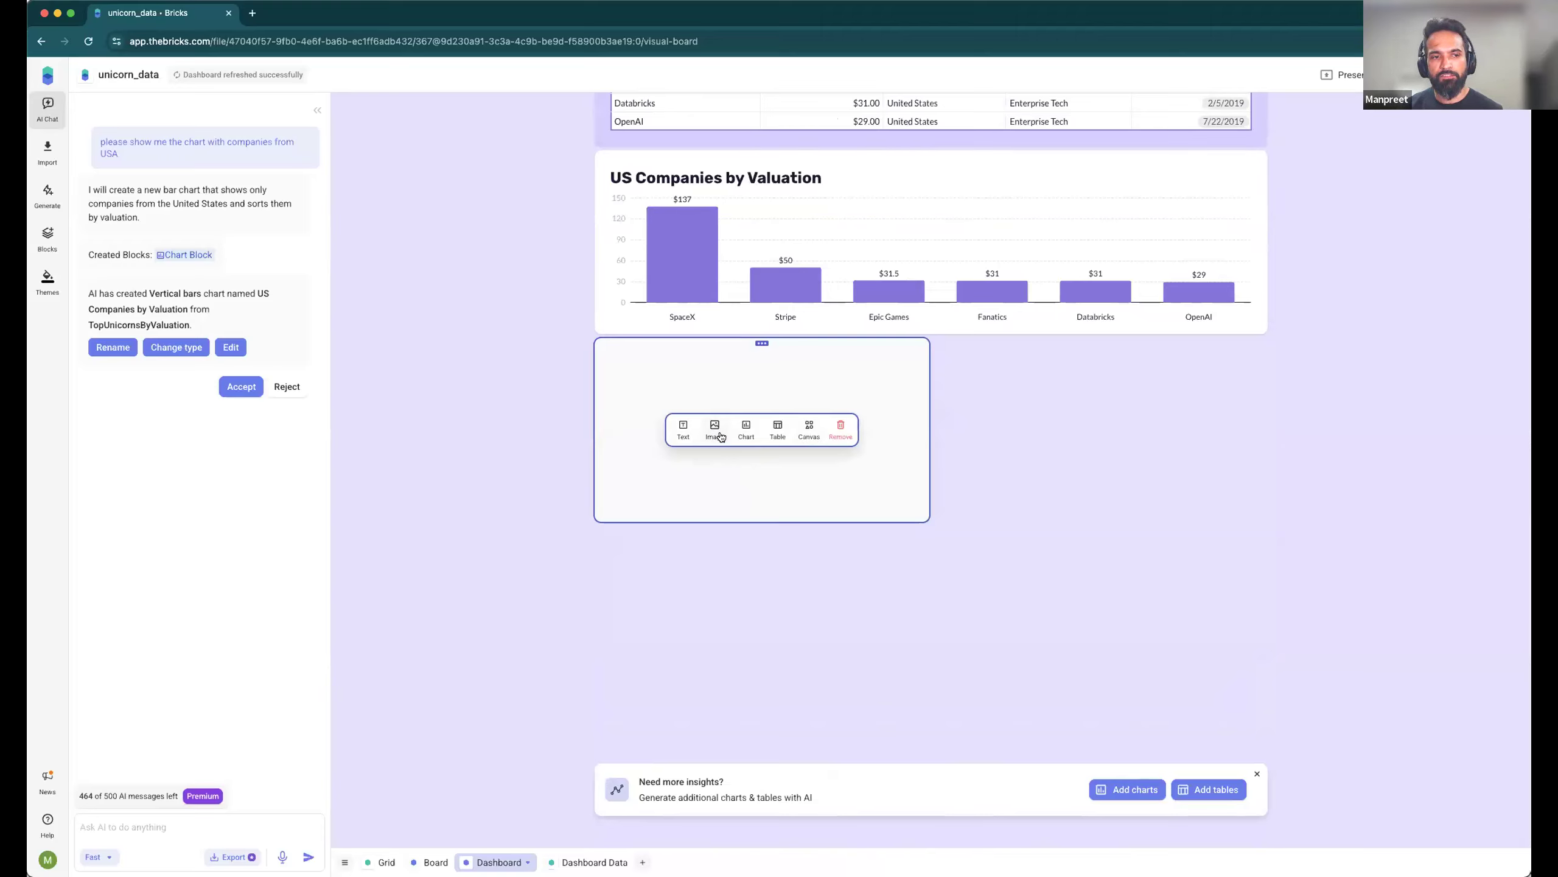
click(715, 432)
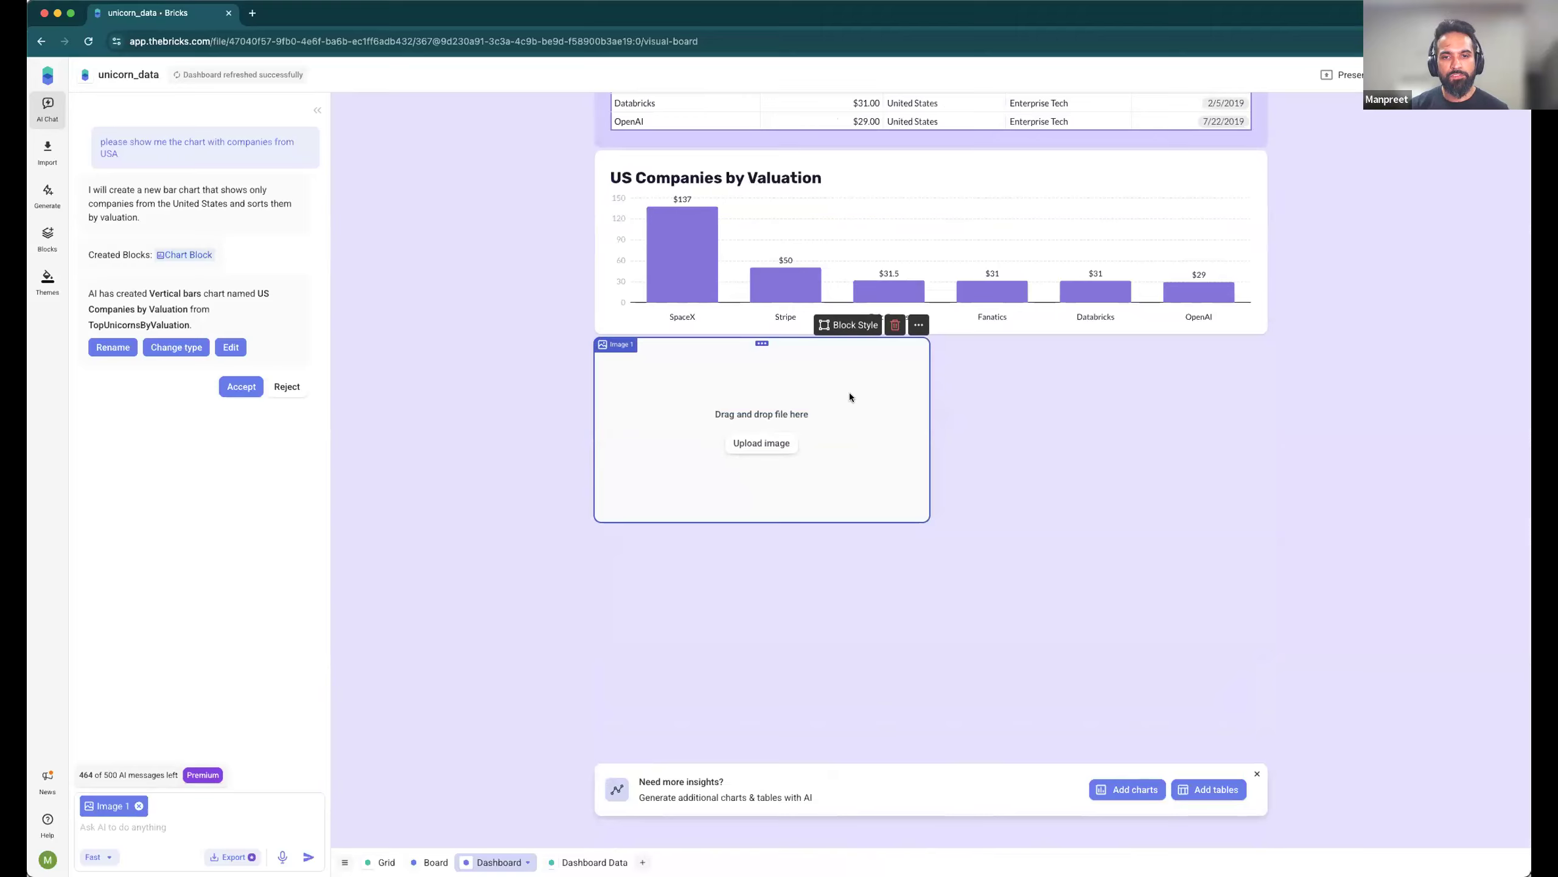
click(890, 331)
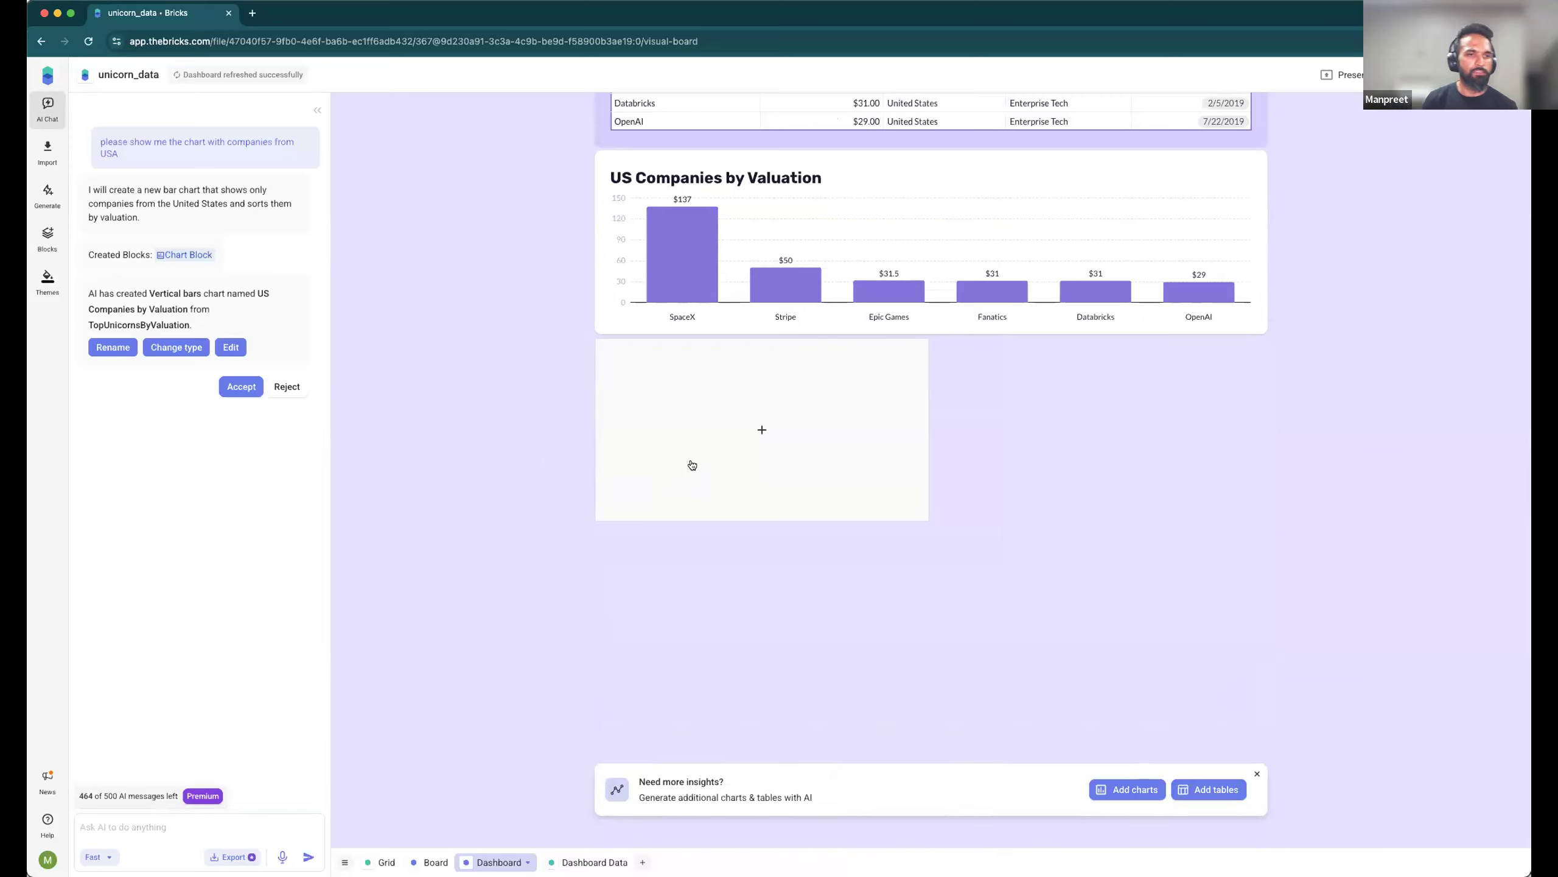
click(692, 464)
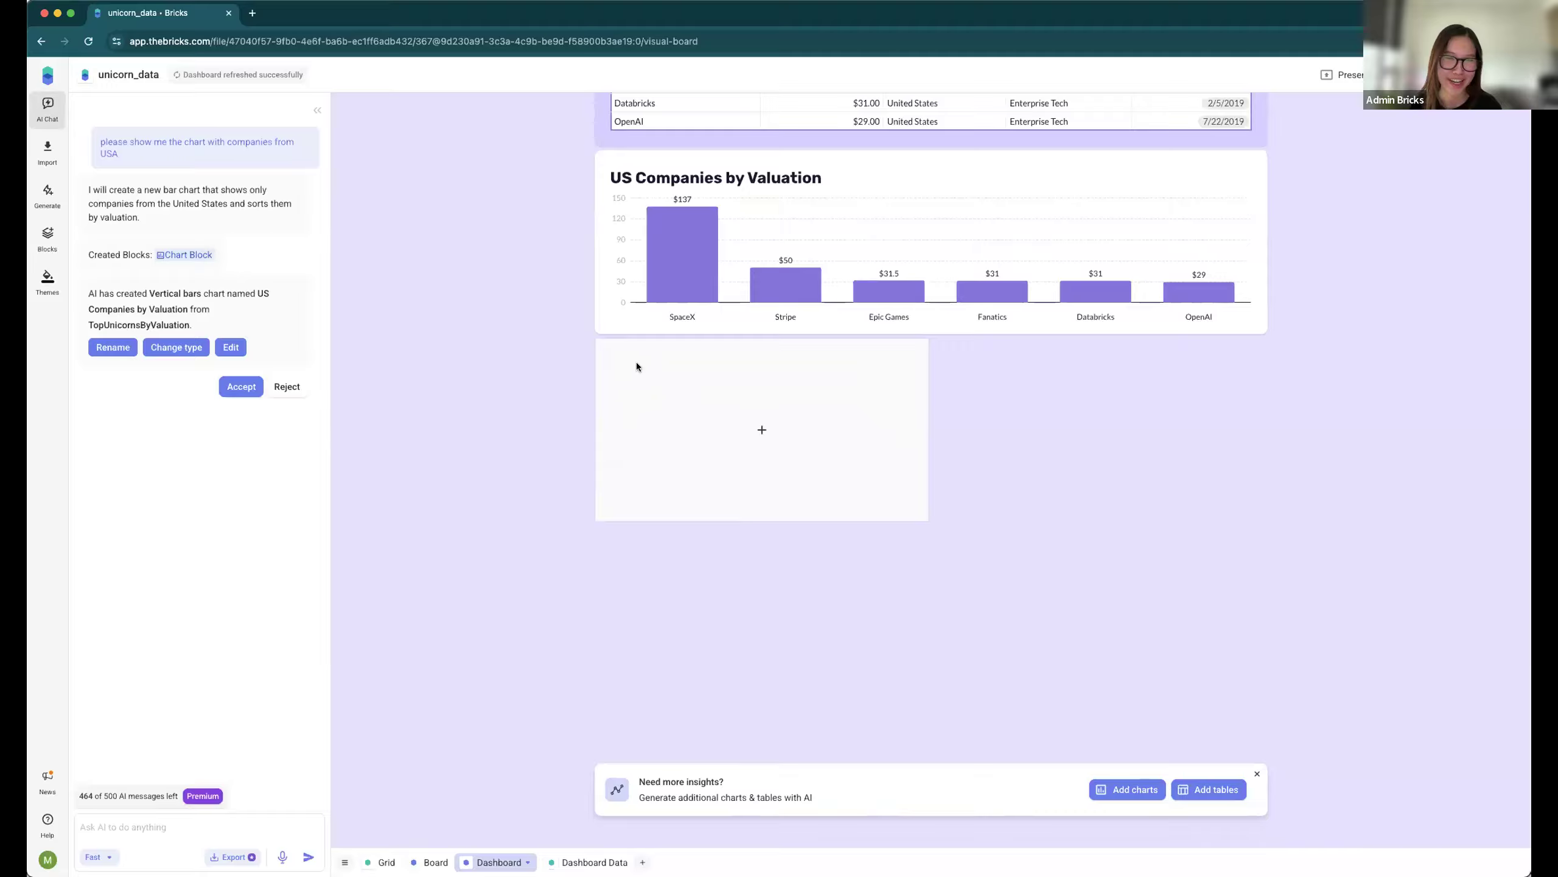
Step: Open the Unicorn Emergence Over Time chart for editing to check its axis and value fields, and return to the dashboard
scroll(556, 434, up, 10)
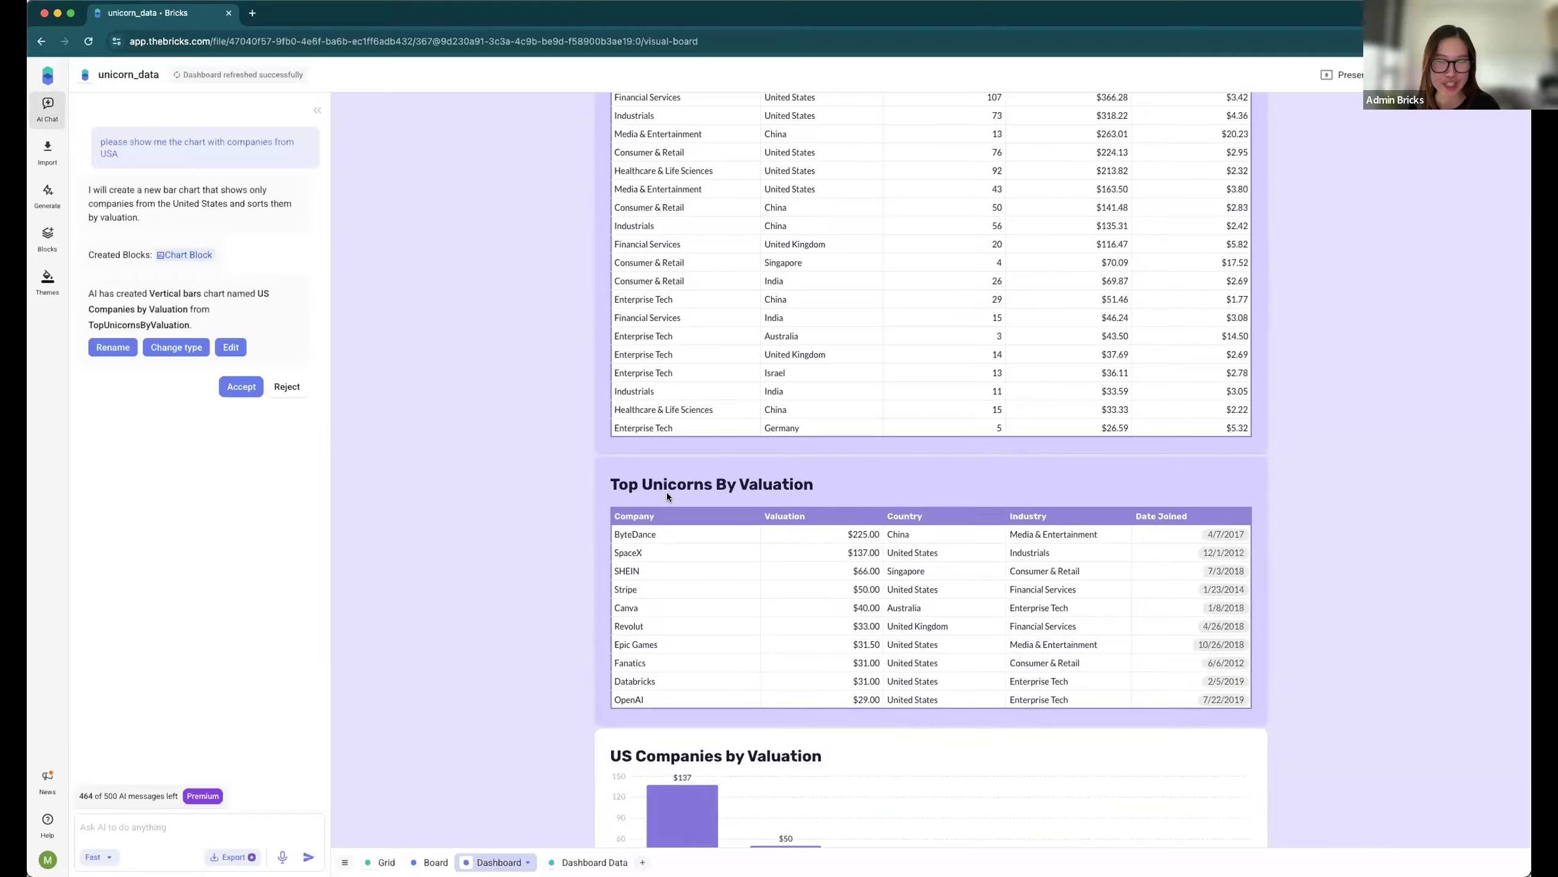
scroll(692, 490, up, 20)
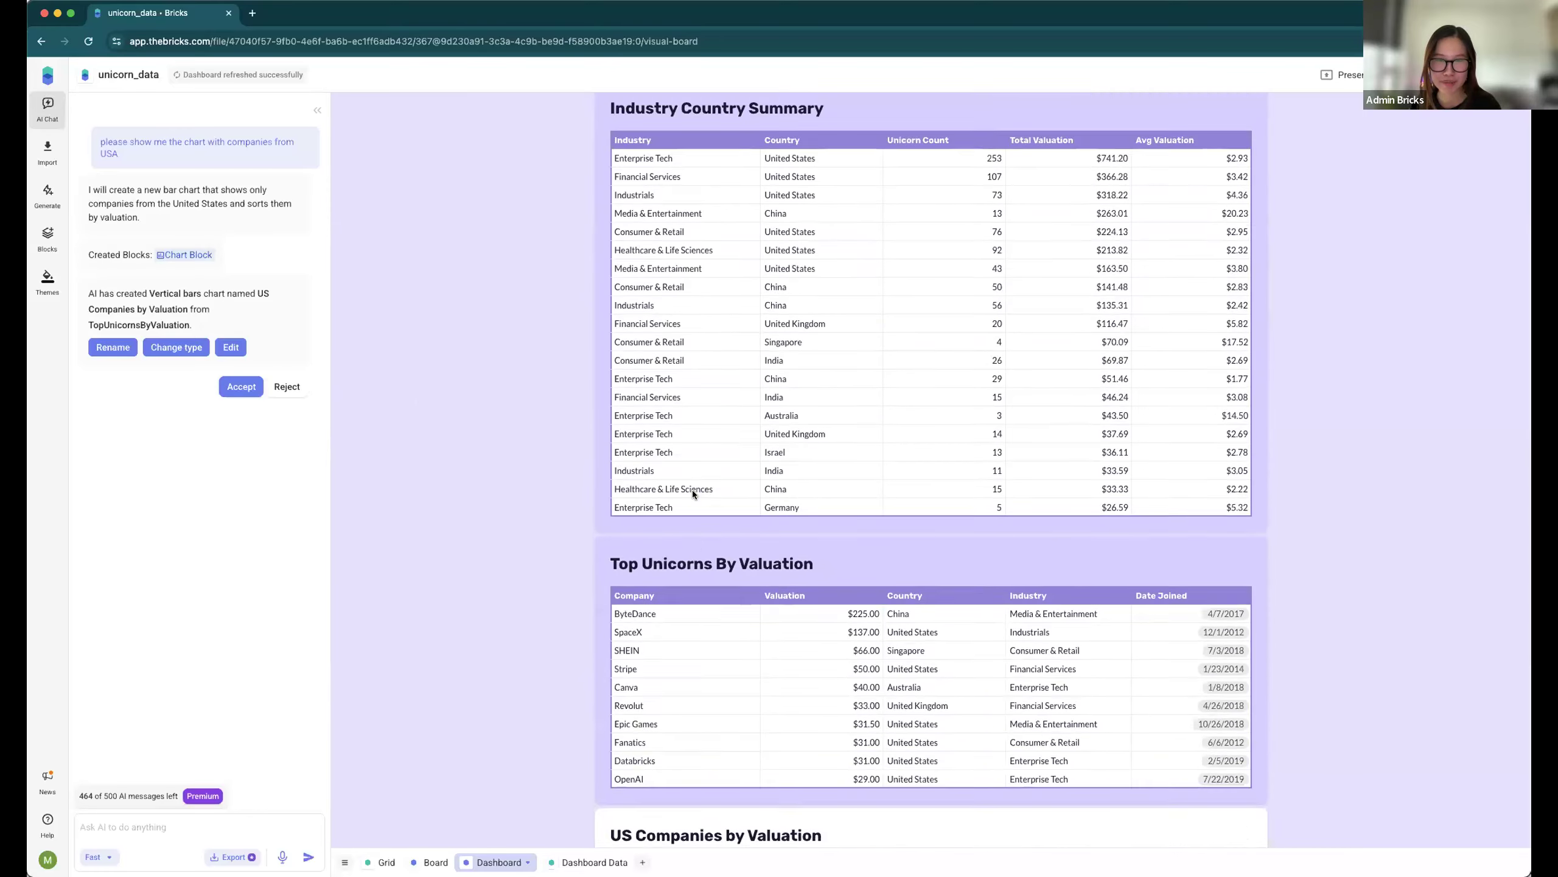
scroll(692, 490, up, 12)
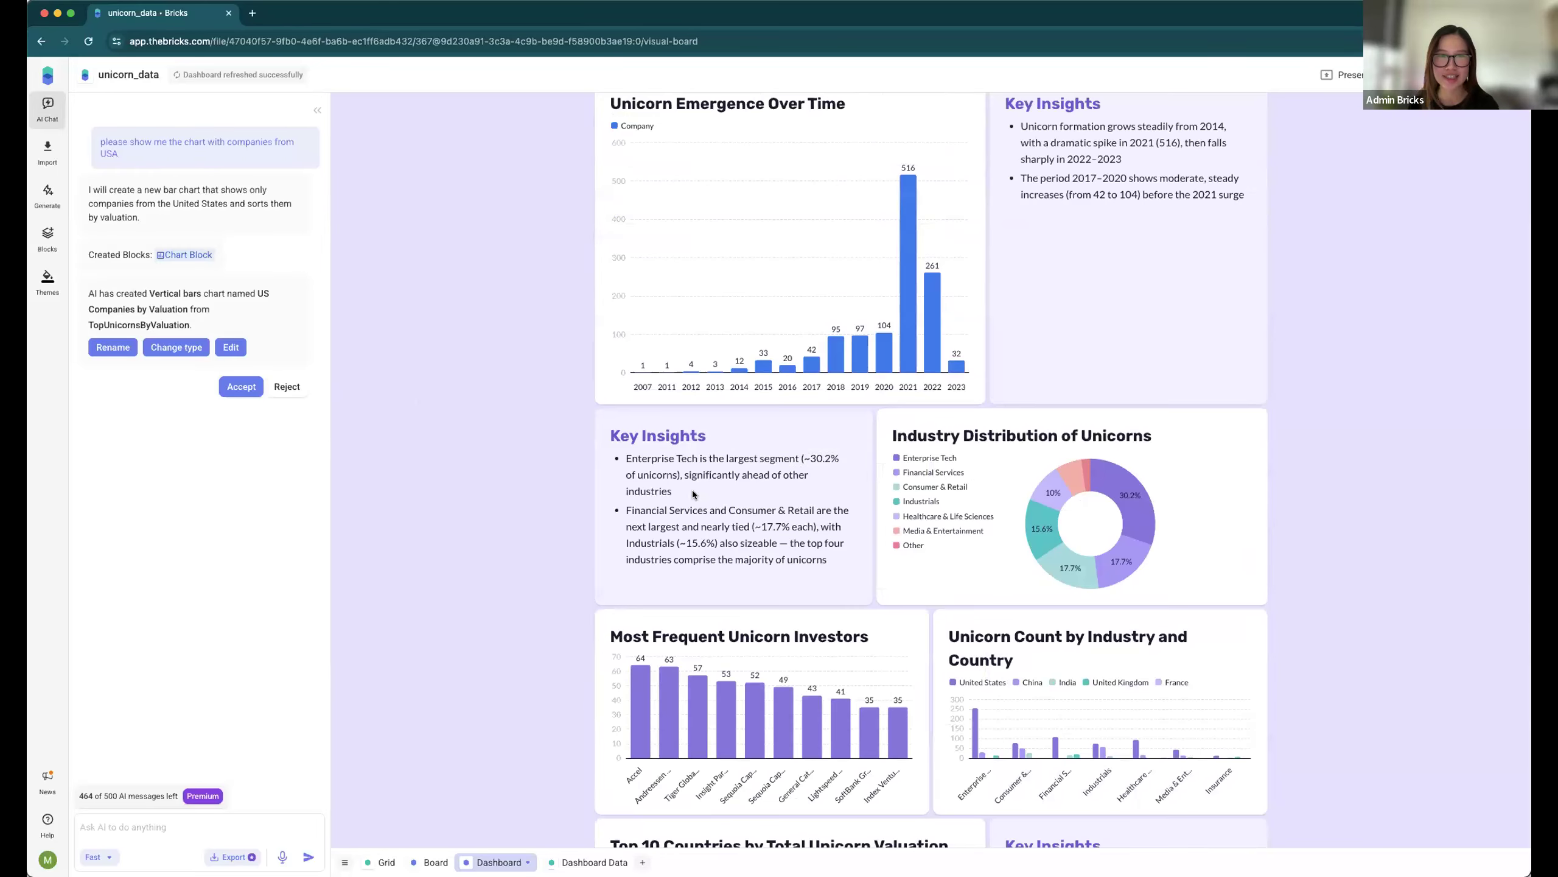
scroll(692, 490, up, 1)
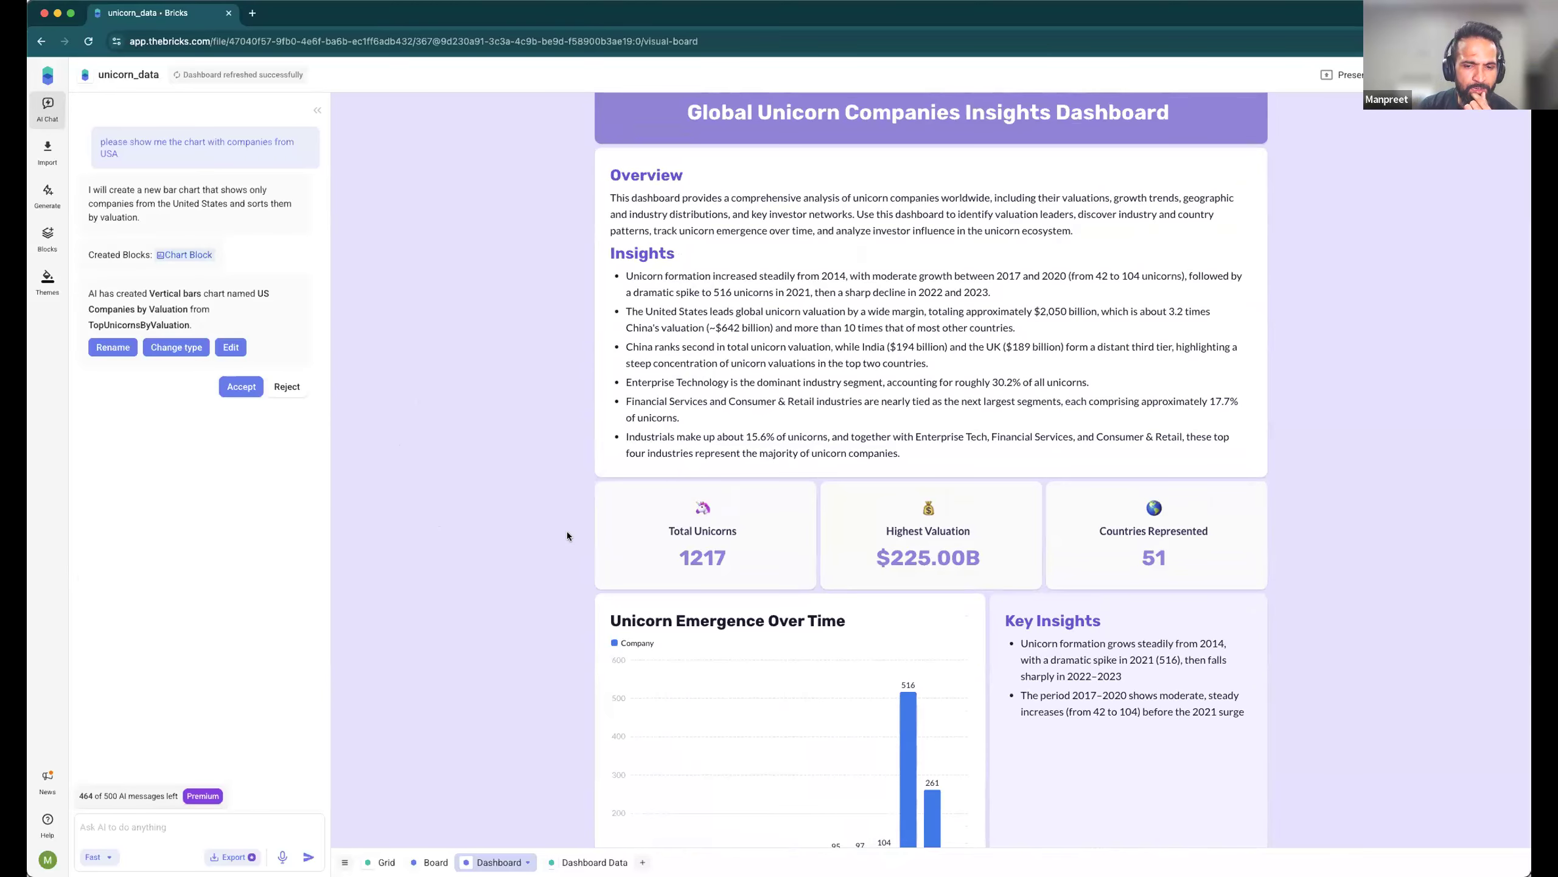
scroll(638, 543, down, 3)
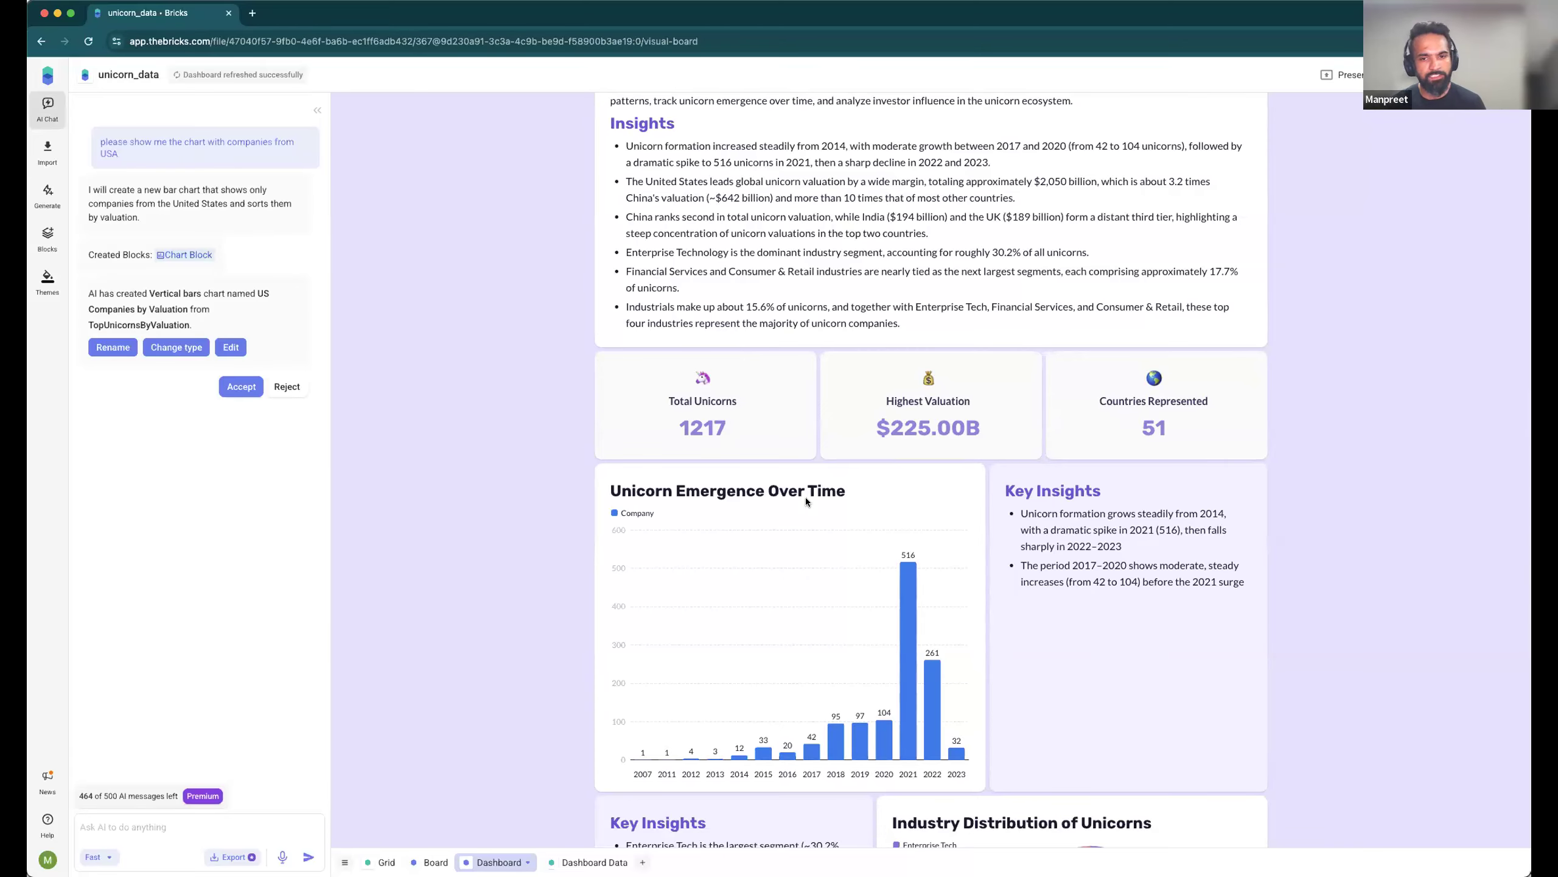
click(849, 491)
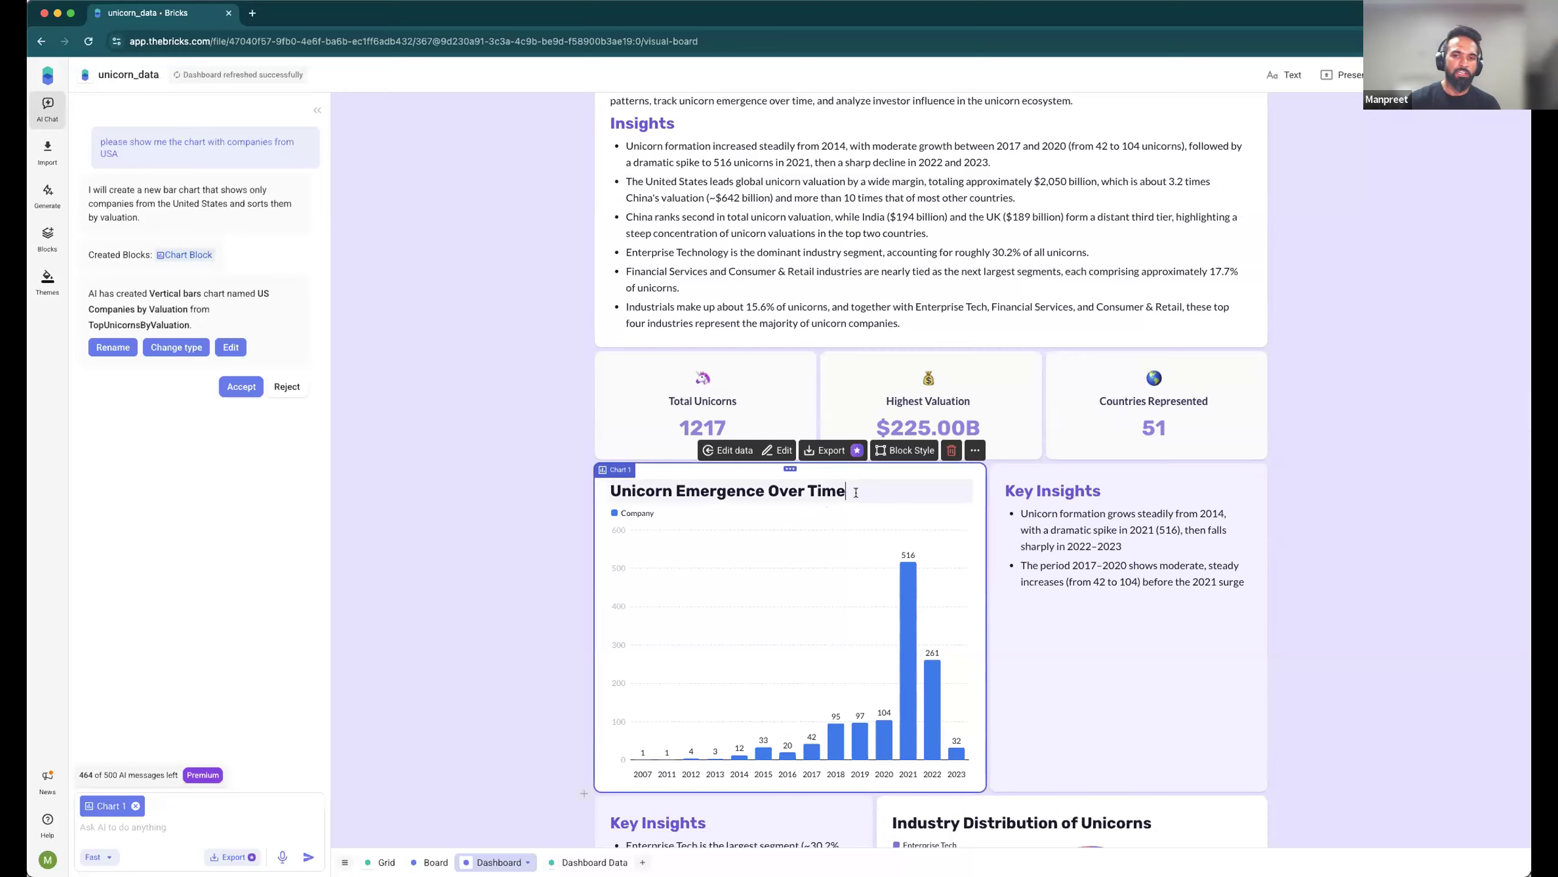
click(778, 449)
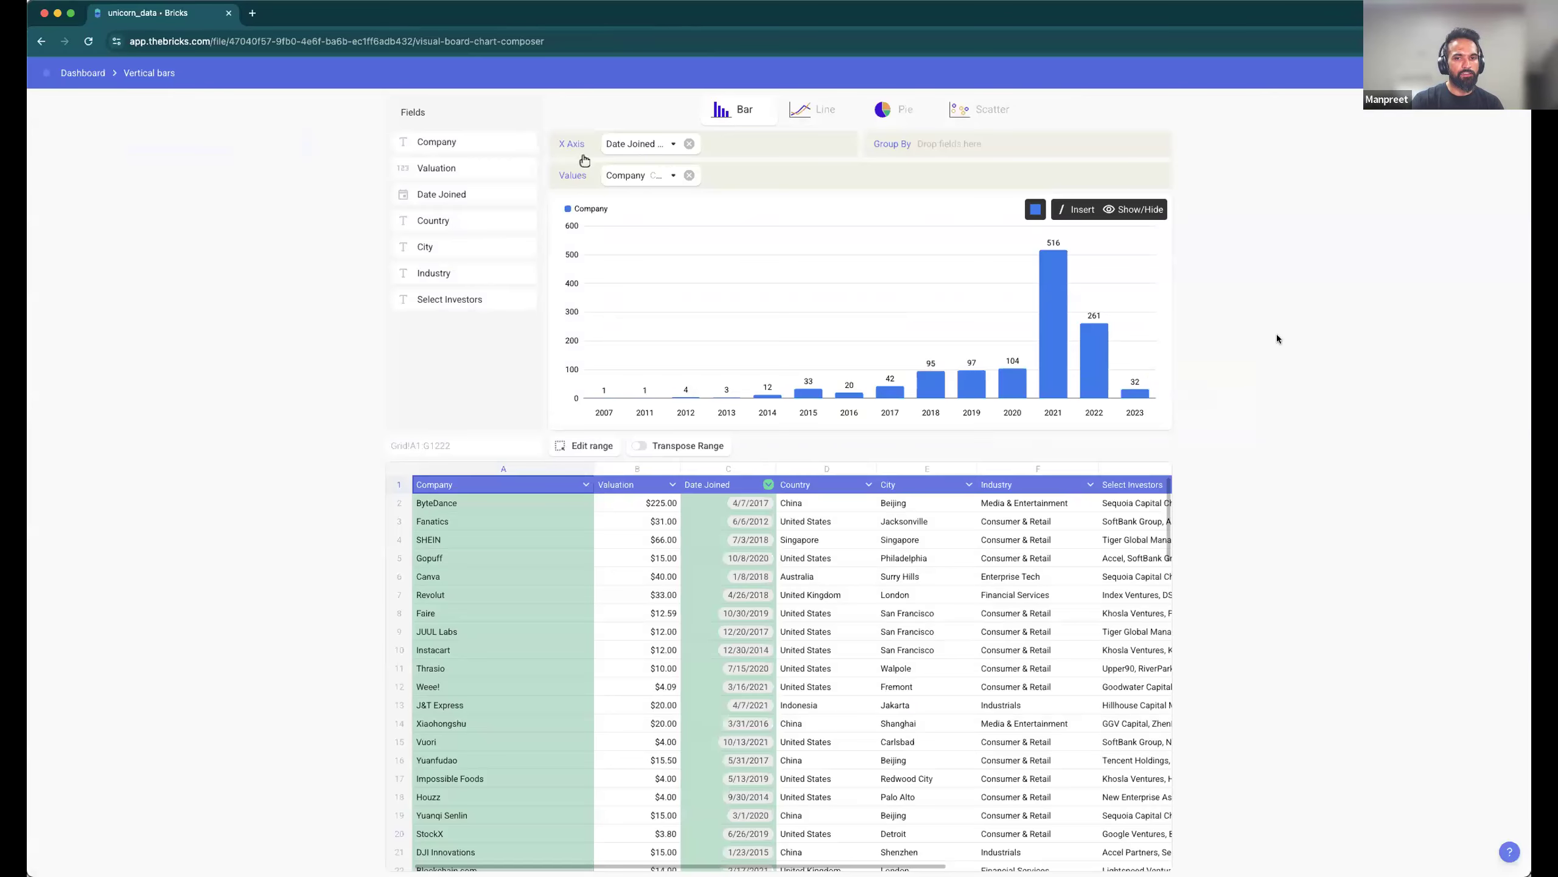
click(1494, 73)
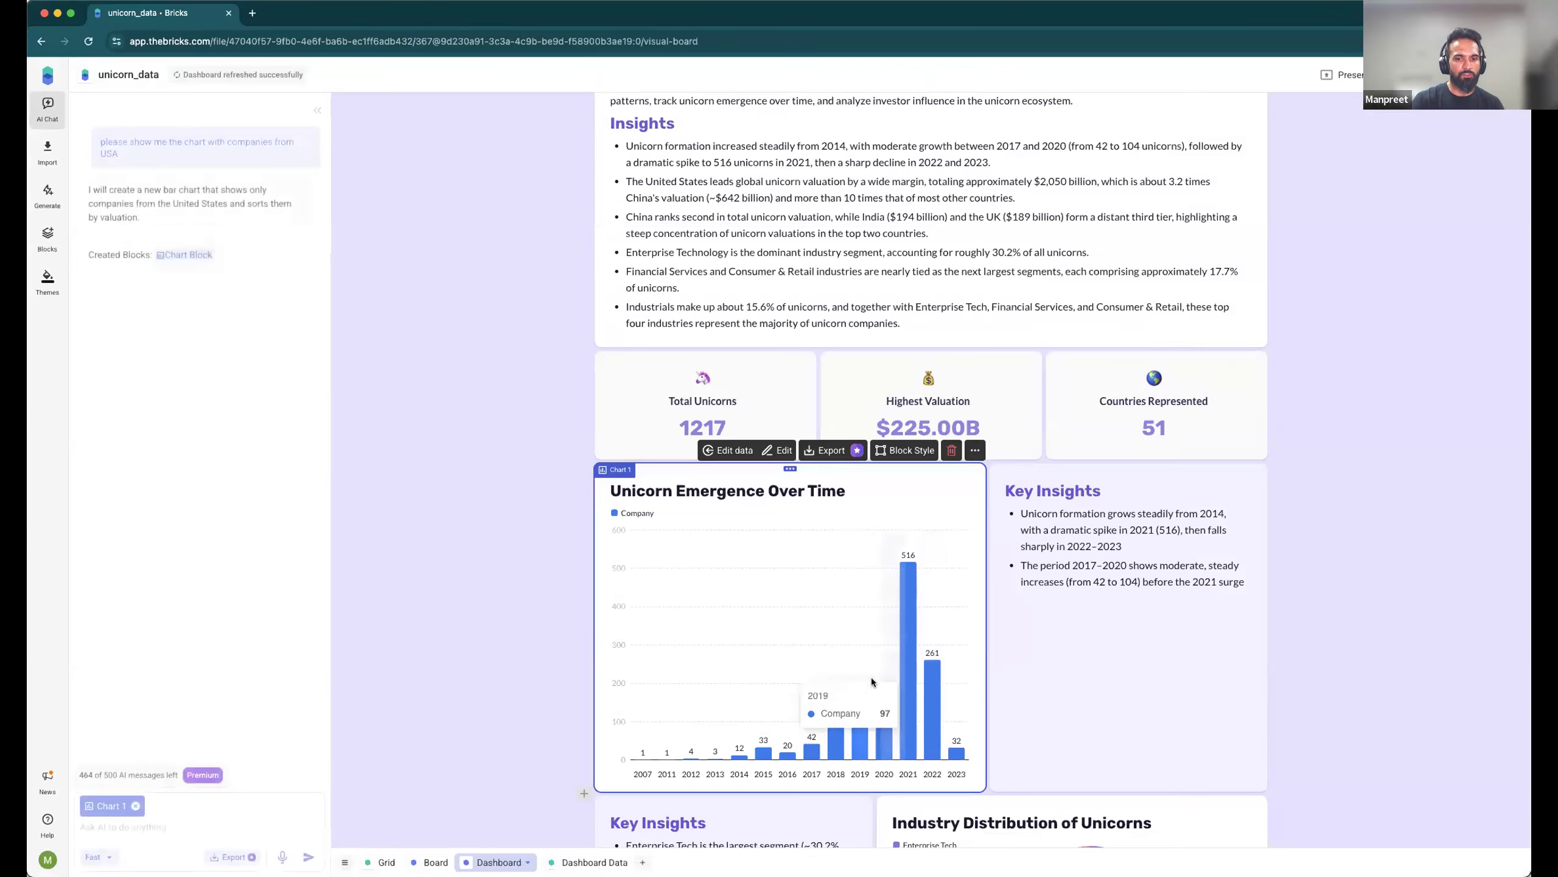
click(515, 685)
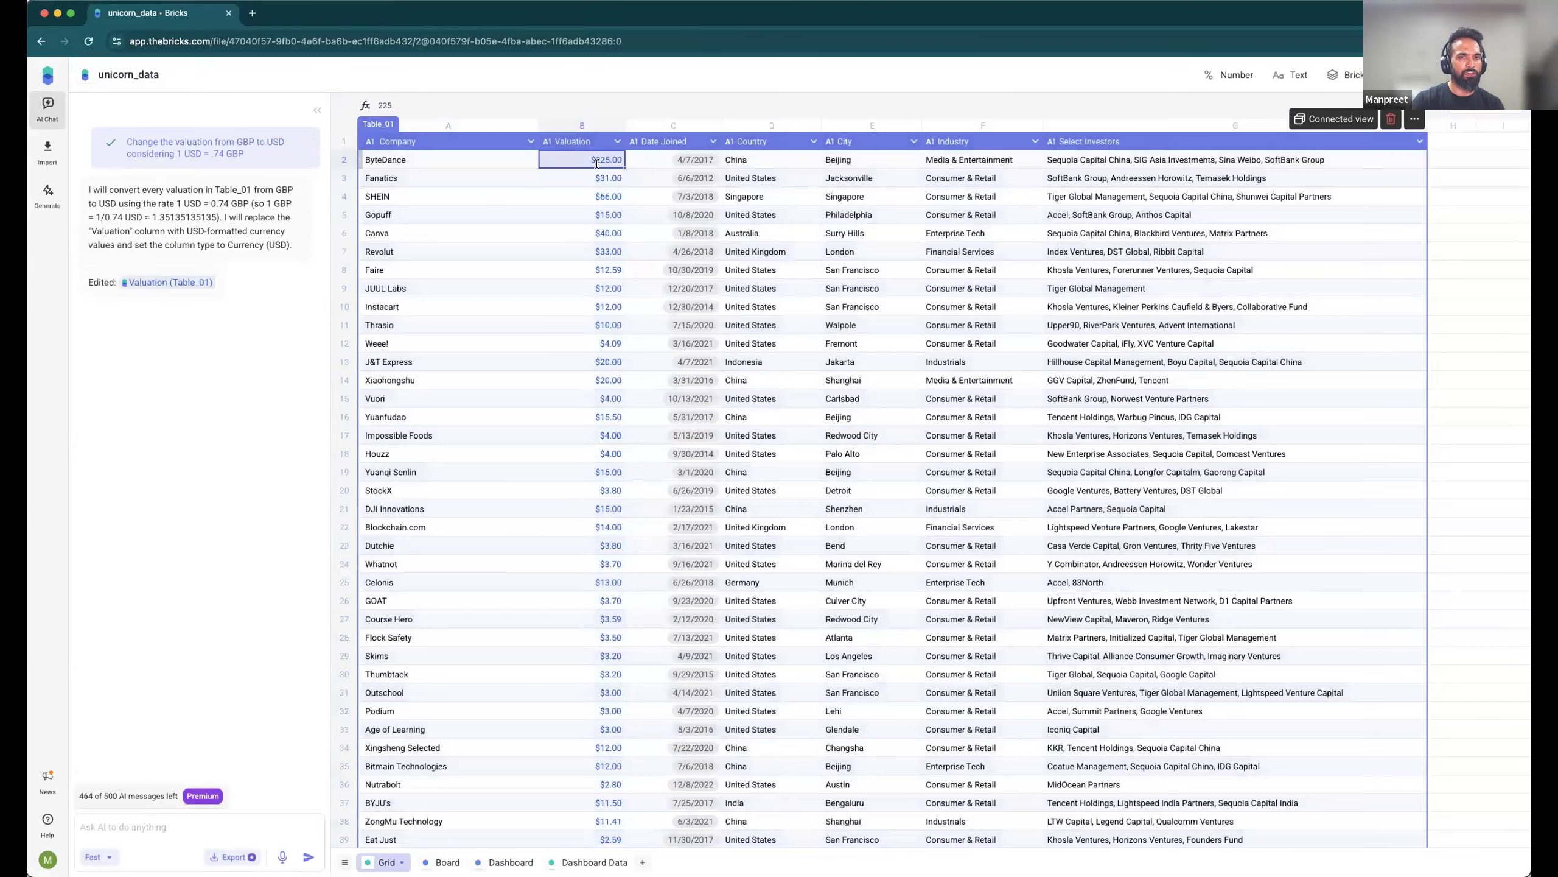
Step: Set ByteDance's valuation to 325 in the Grid sheet's source table and return to the dashboard
double_click(564, 159)
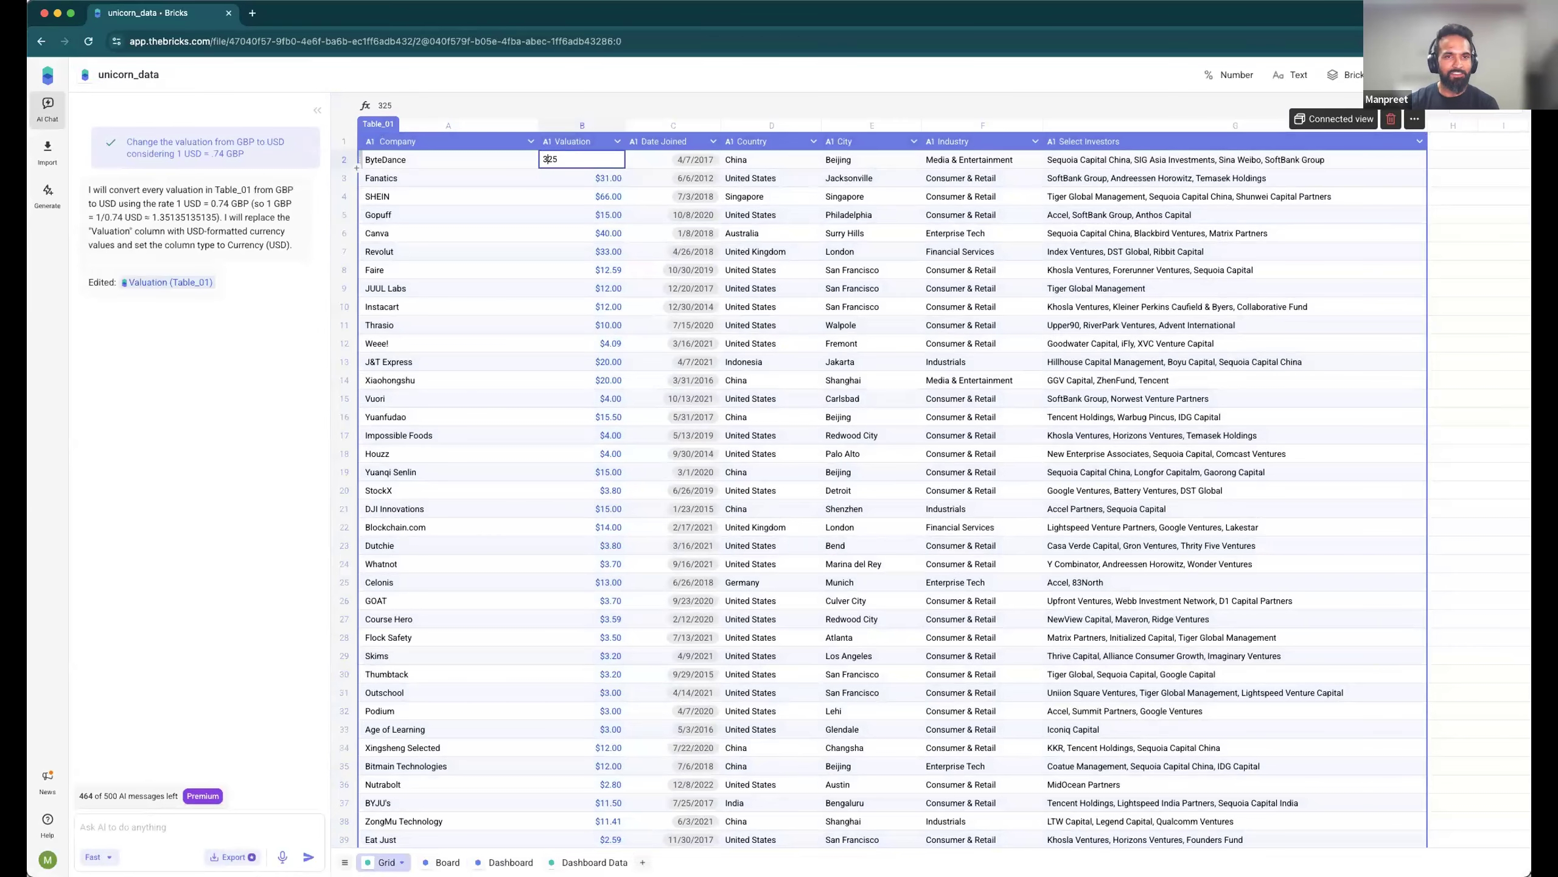
click(577, 225)
click(511, 862)
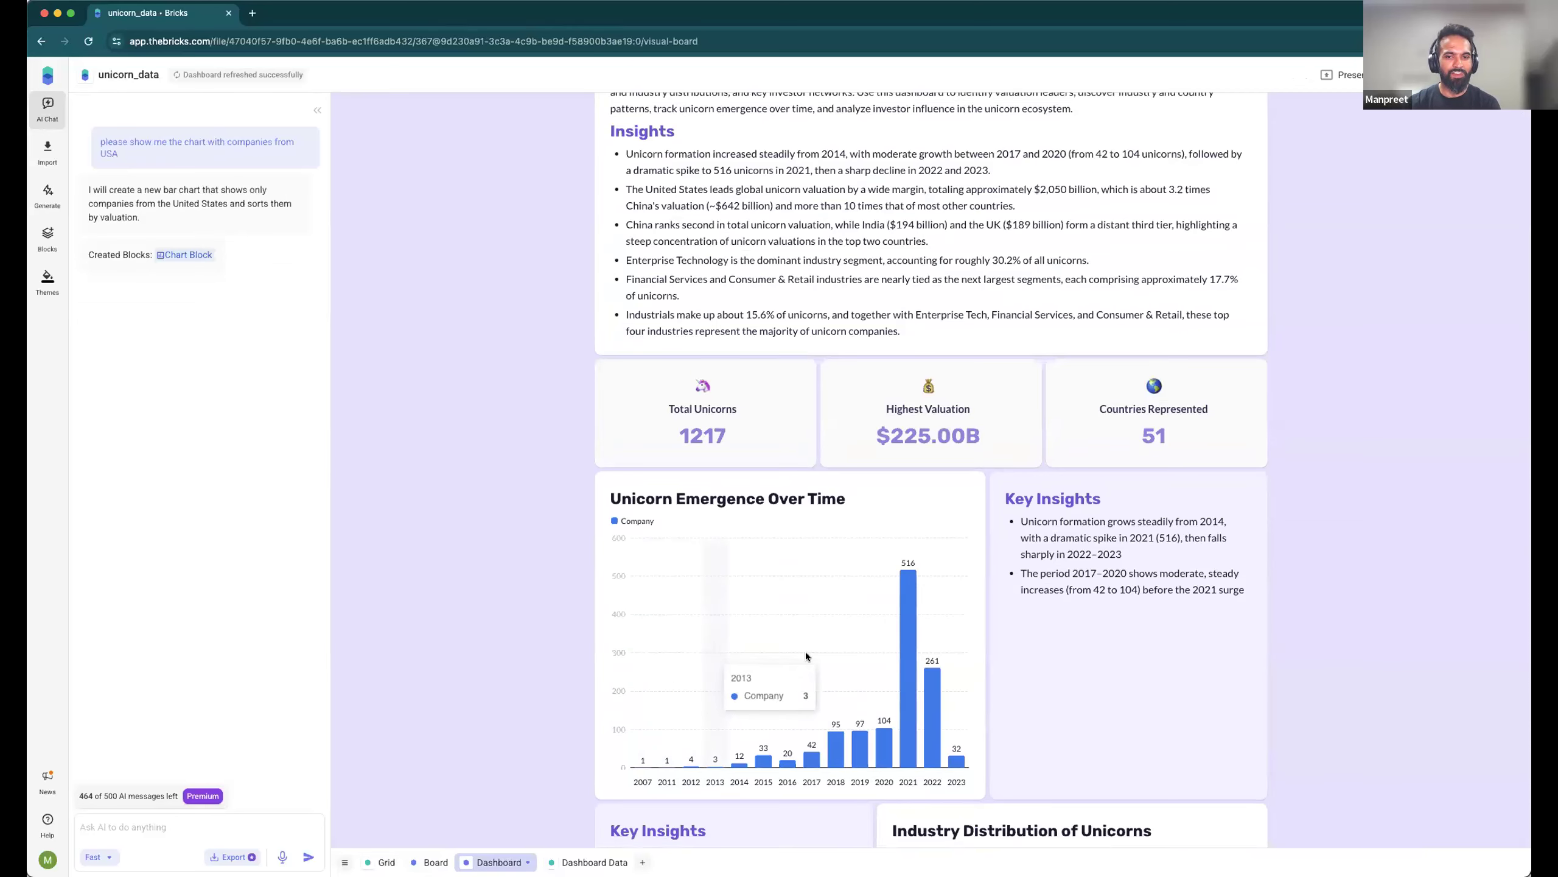
Step: Review the dashboard from its title banner to the investor and industry charts, then check the data import options and dismiss them
scroll(821, 608, up, 3)
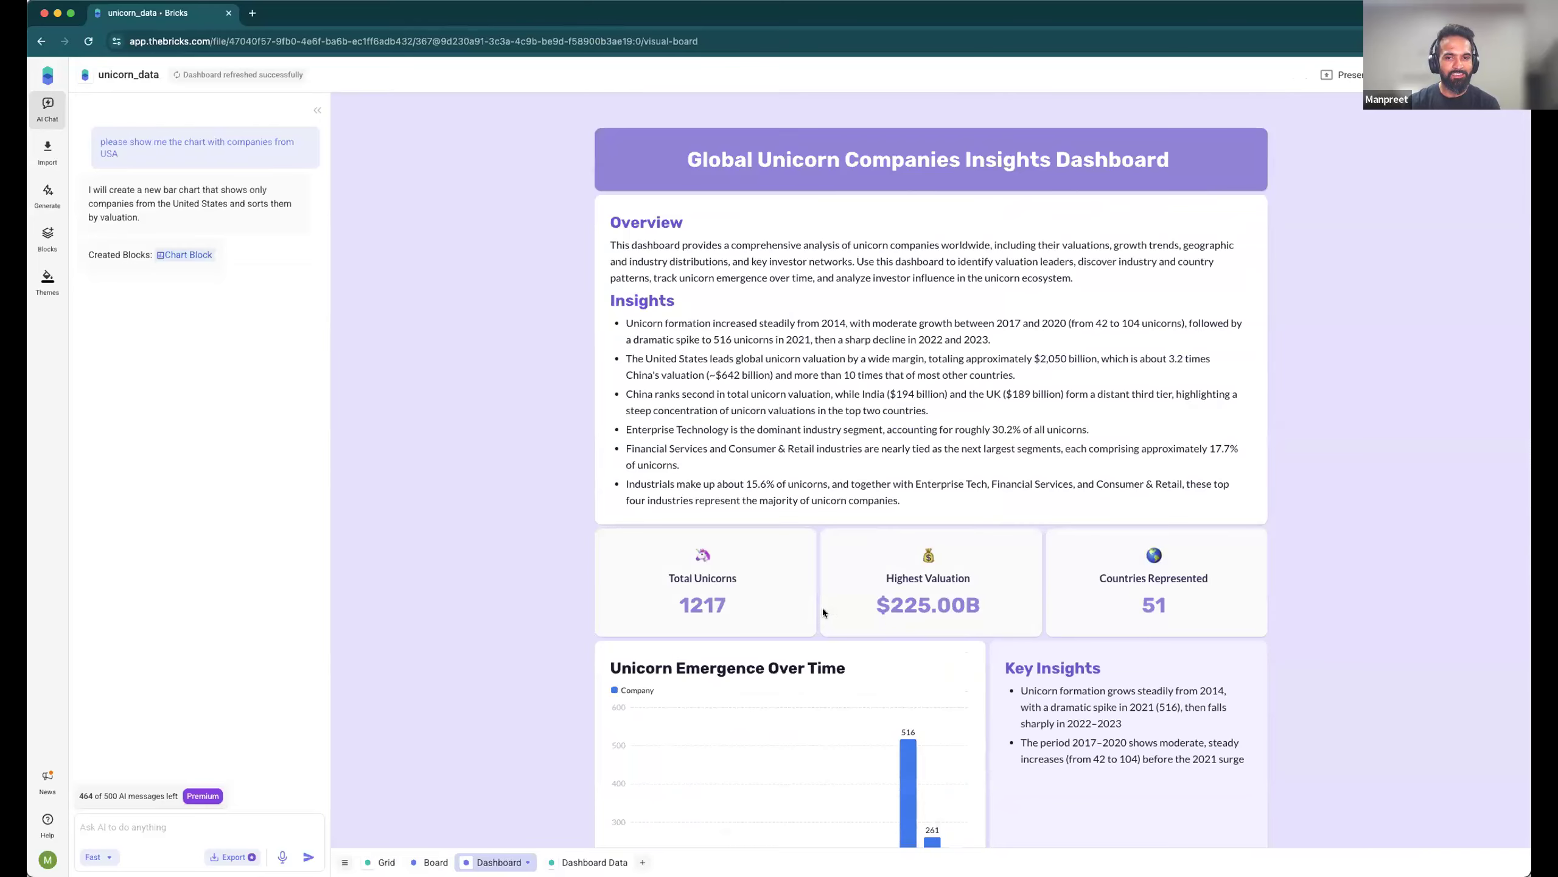
scroll(798, 592, down, 1)
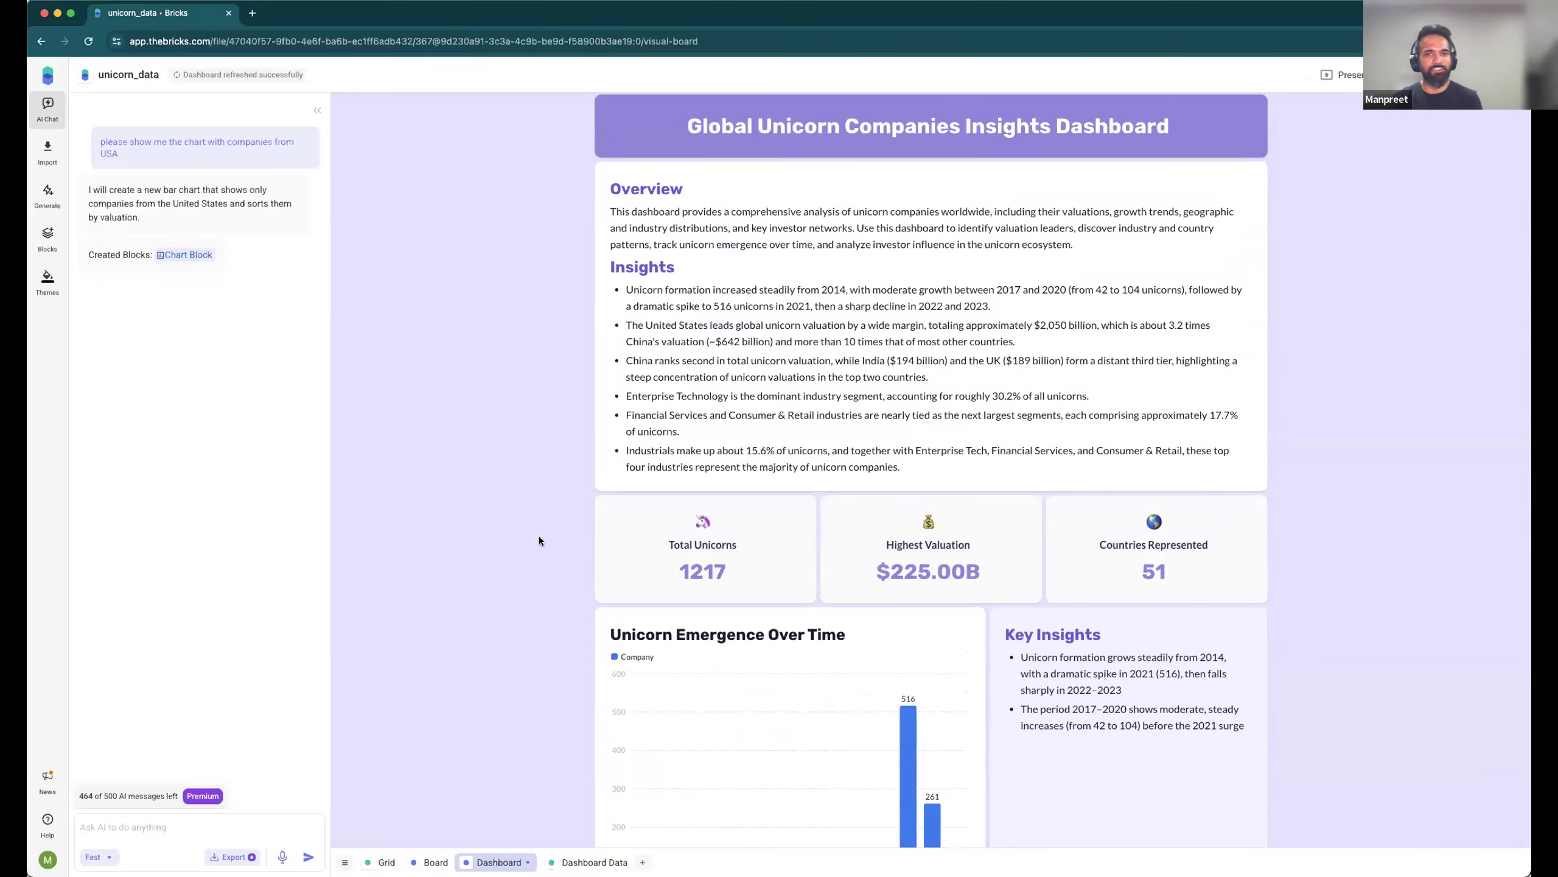
scroll(524, 566, down, 10)
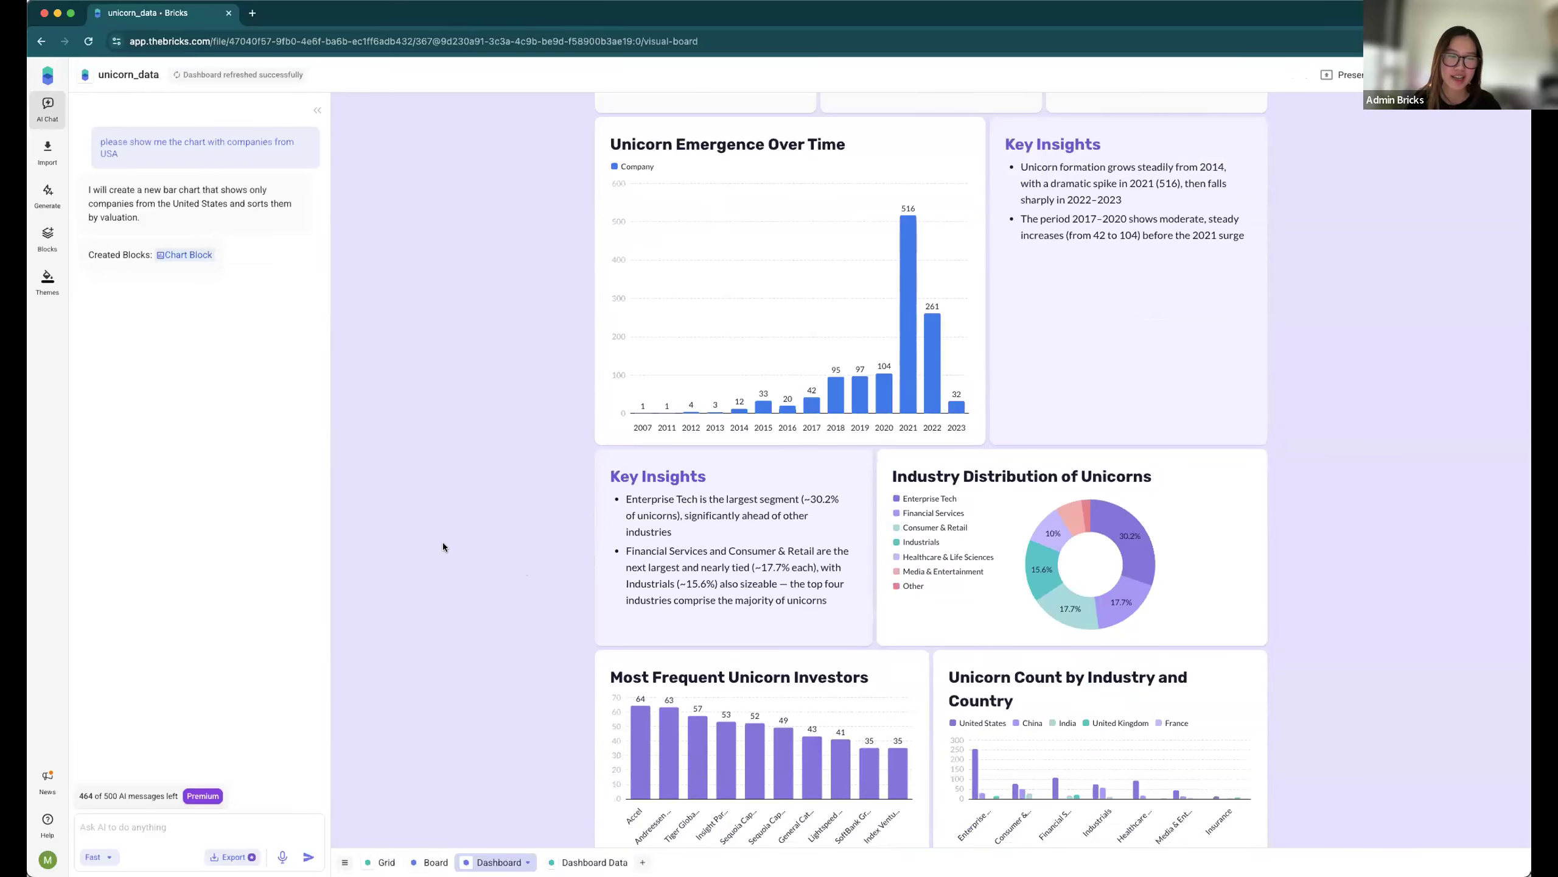
scroll(444, 544, down, 1)
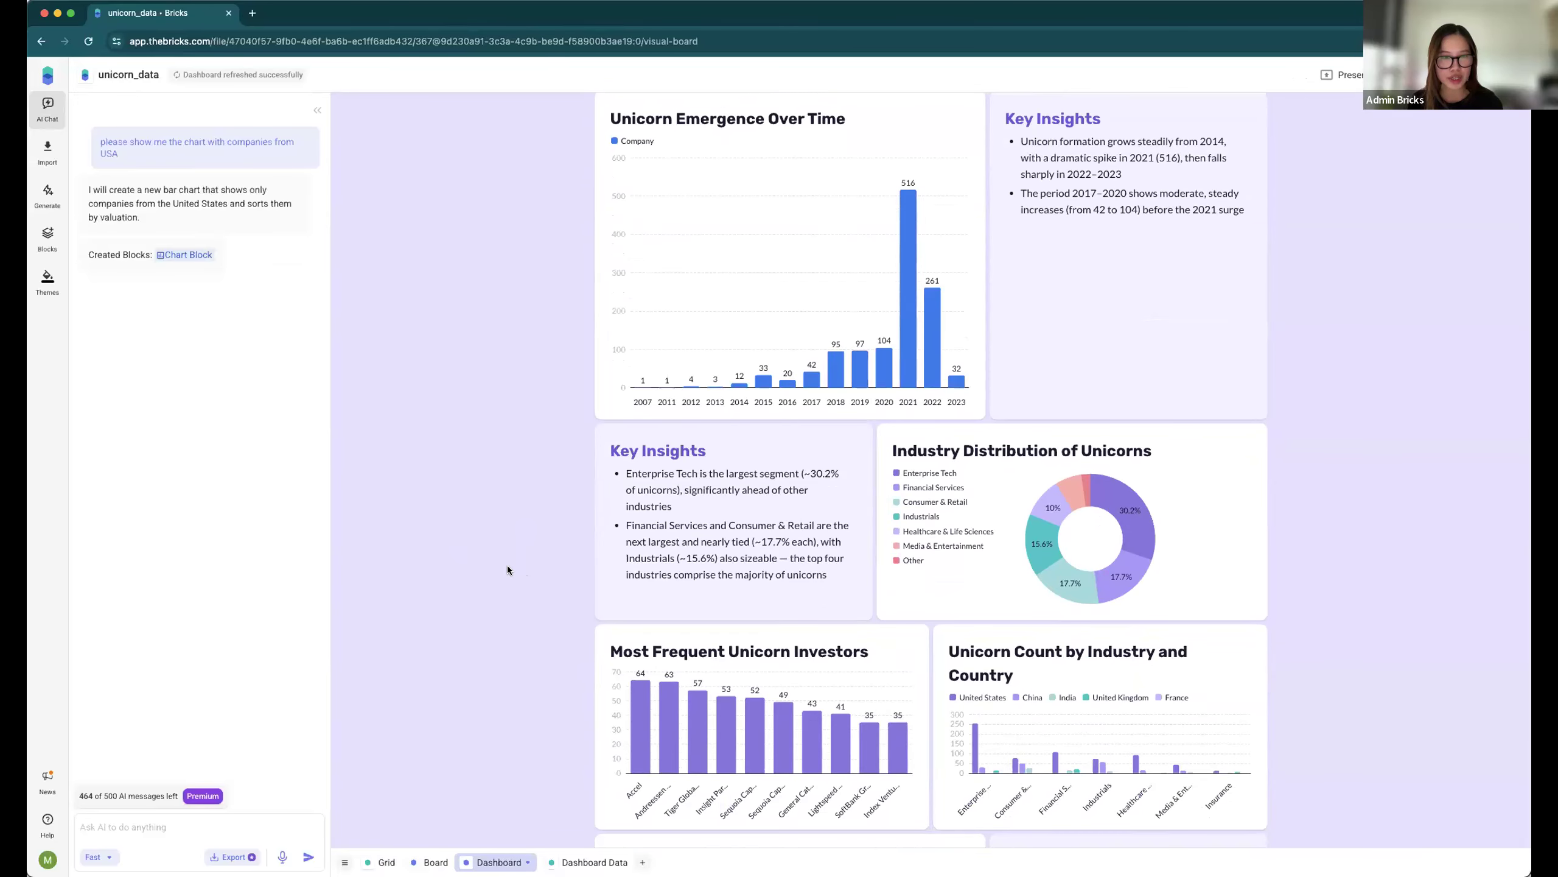
scroll(507, 568, down, 2)
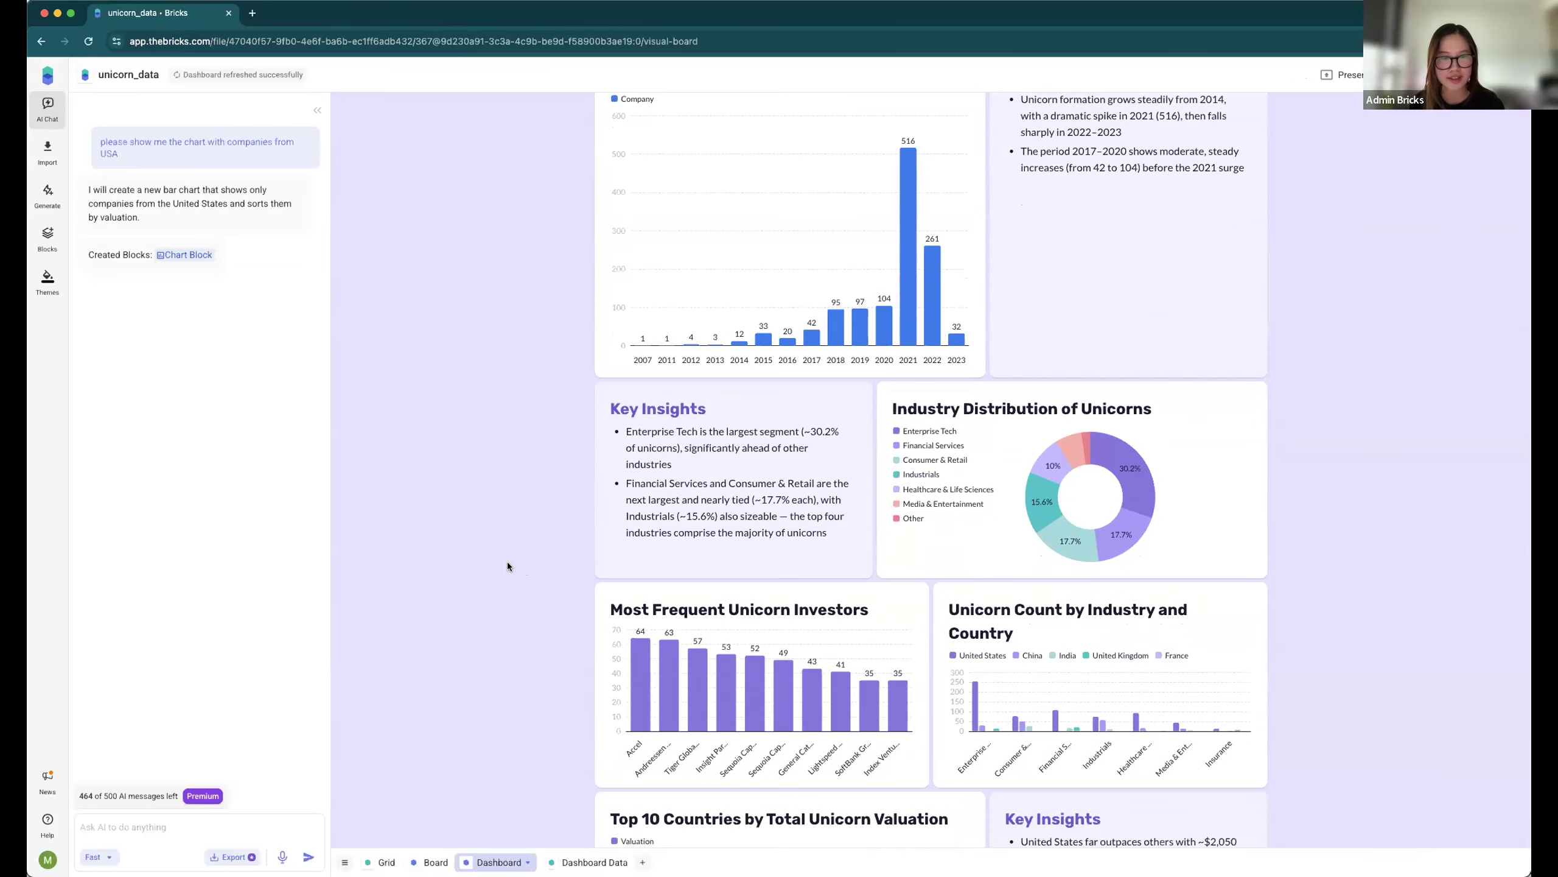
scroll(508, 565, down, 1)
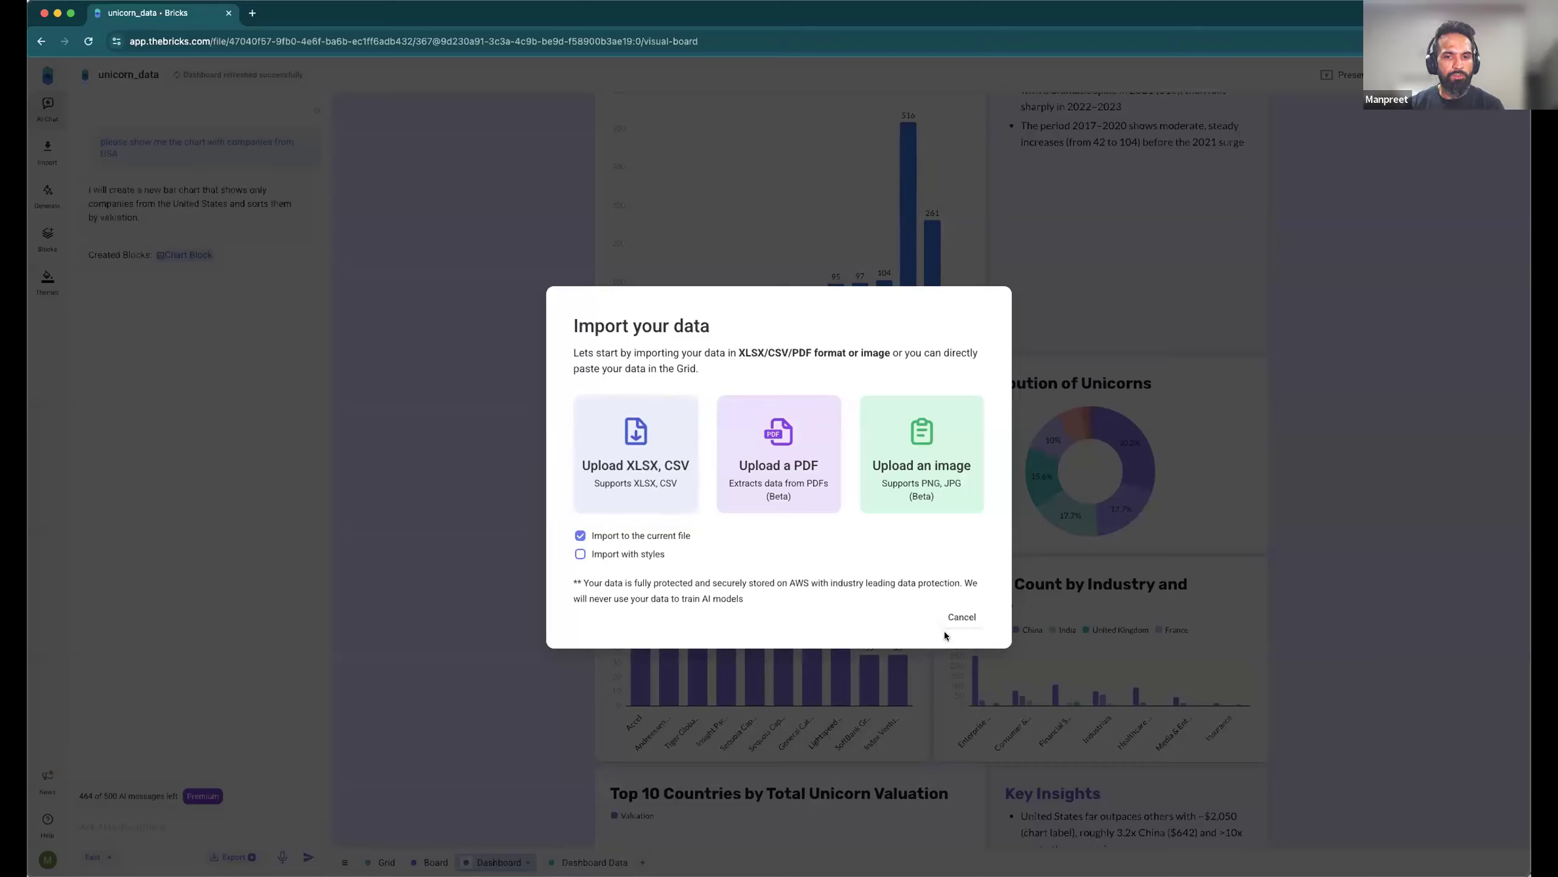
click(961, 617)
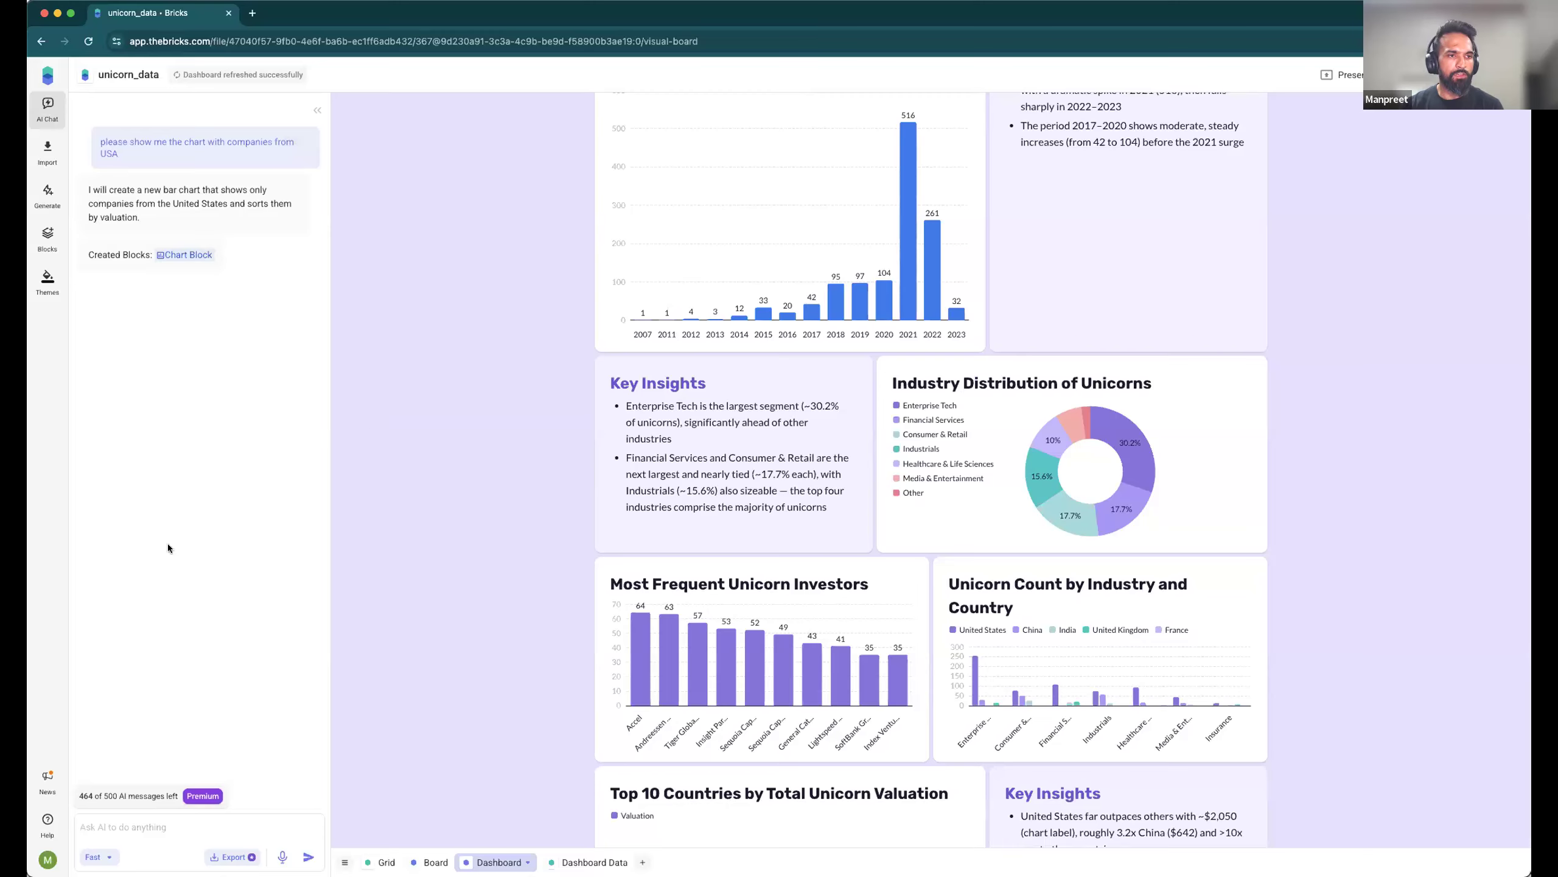
Step: Check the data import options from the unicorn data file's Grid sheet and dismiss them
click(433, 862)
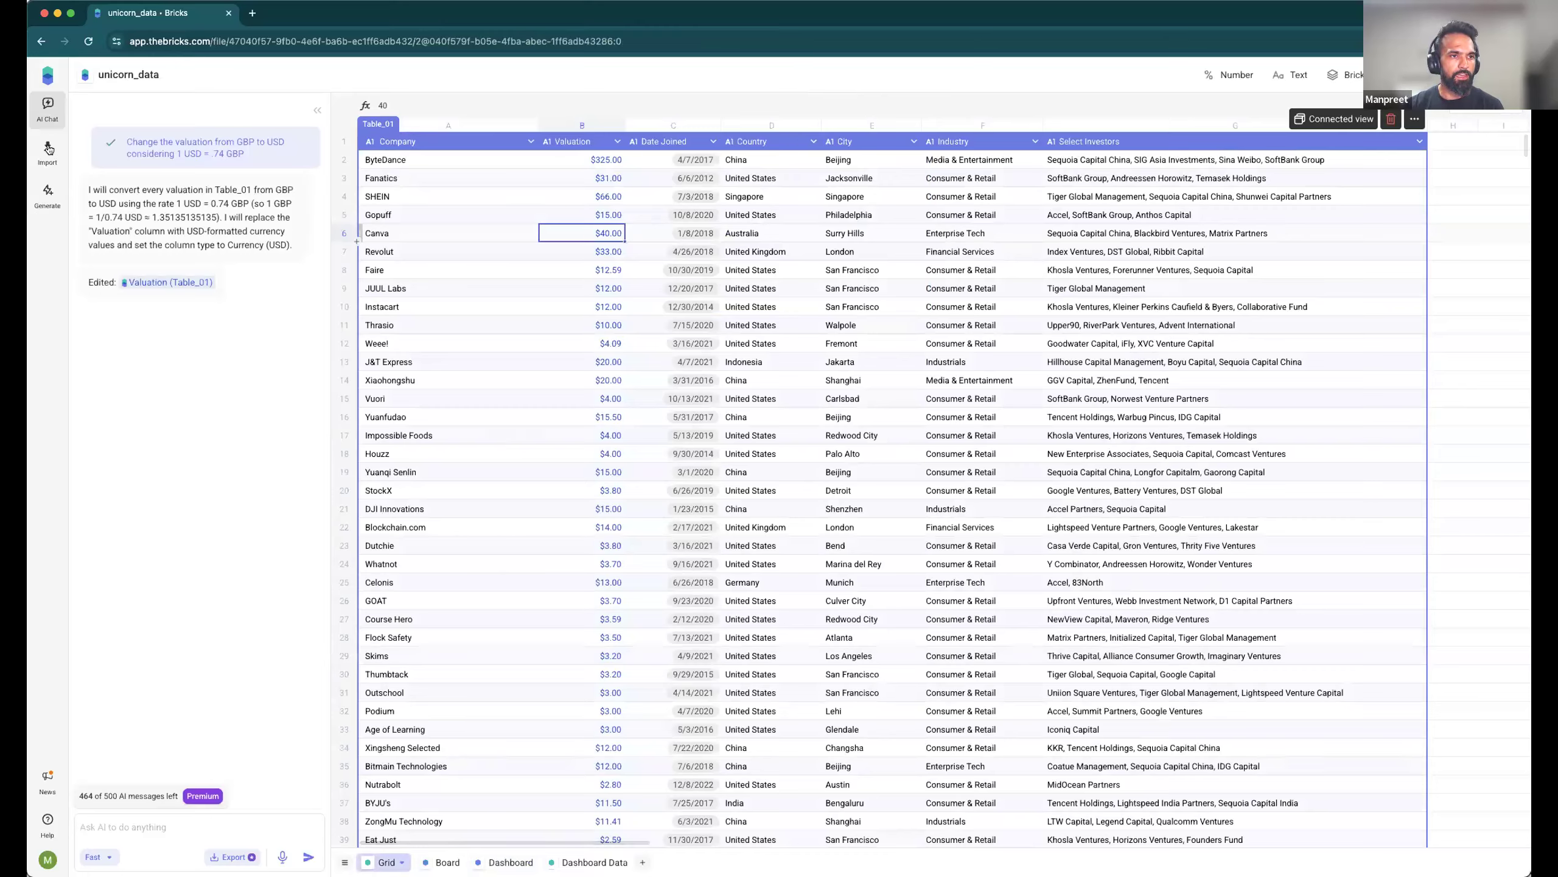
click(48, 151)
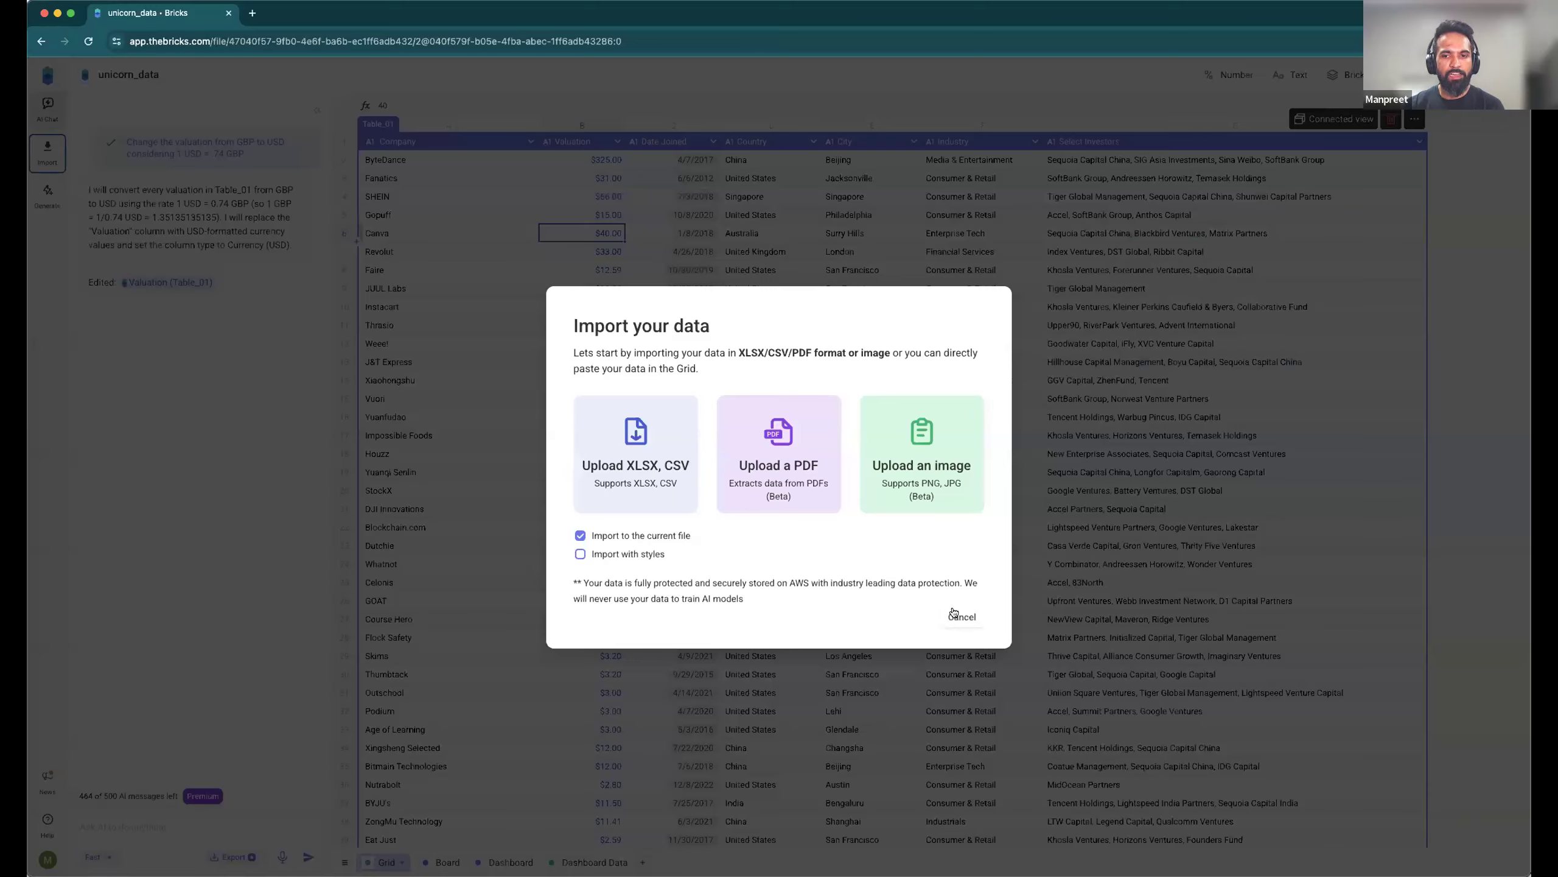
click(961, 615)
Step: Return to the Webinars room and import the Sales_Data_April_2024 spreadsheet as a new file
click(48, 75)
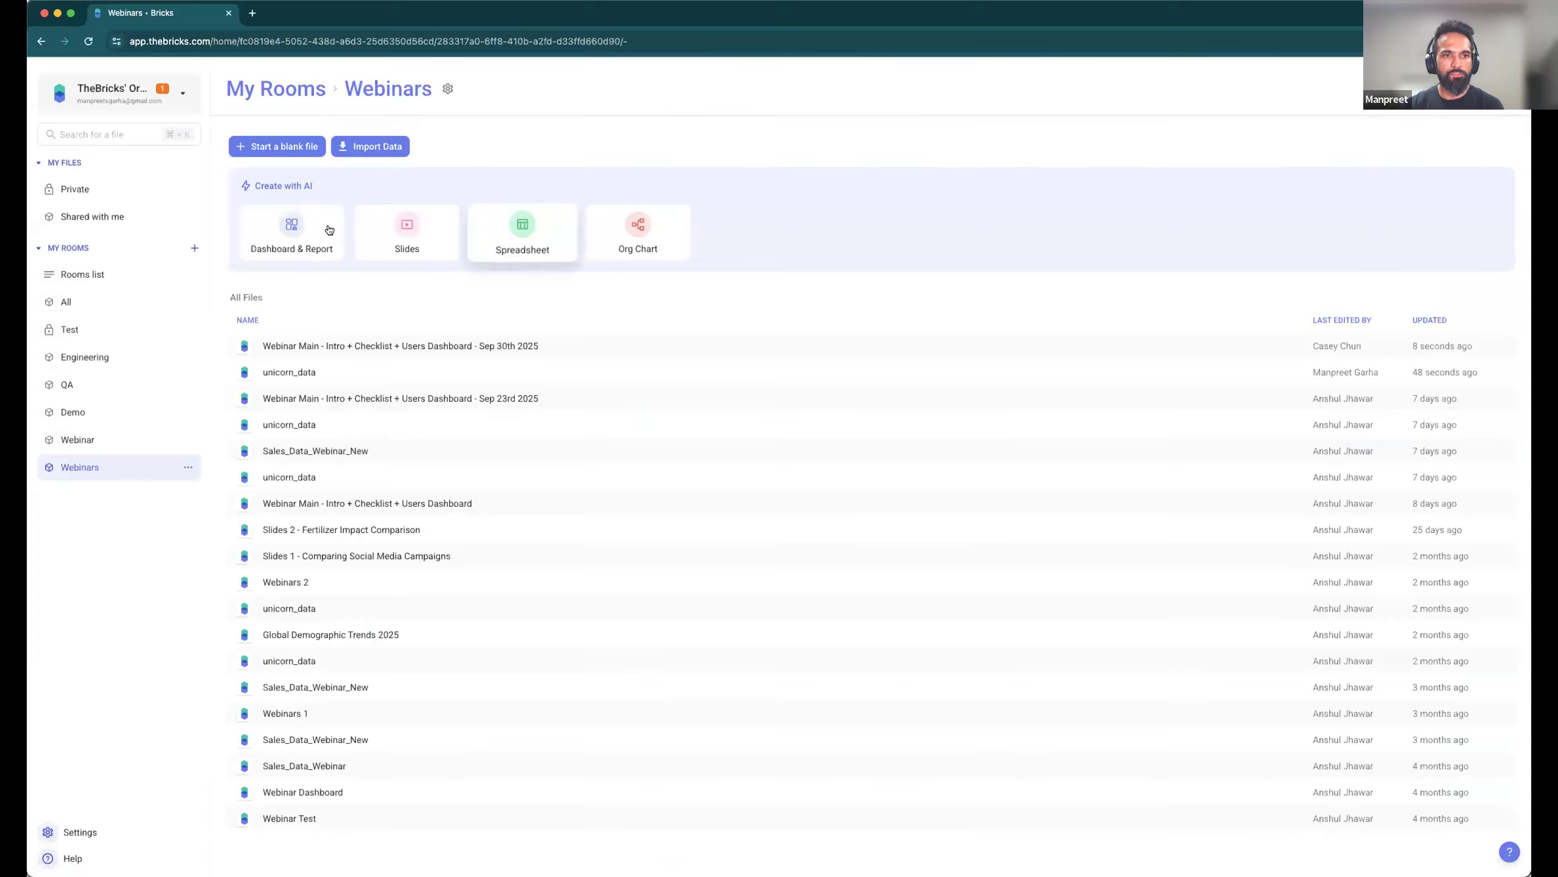
click(371, 146)
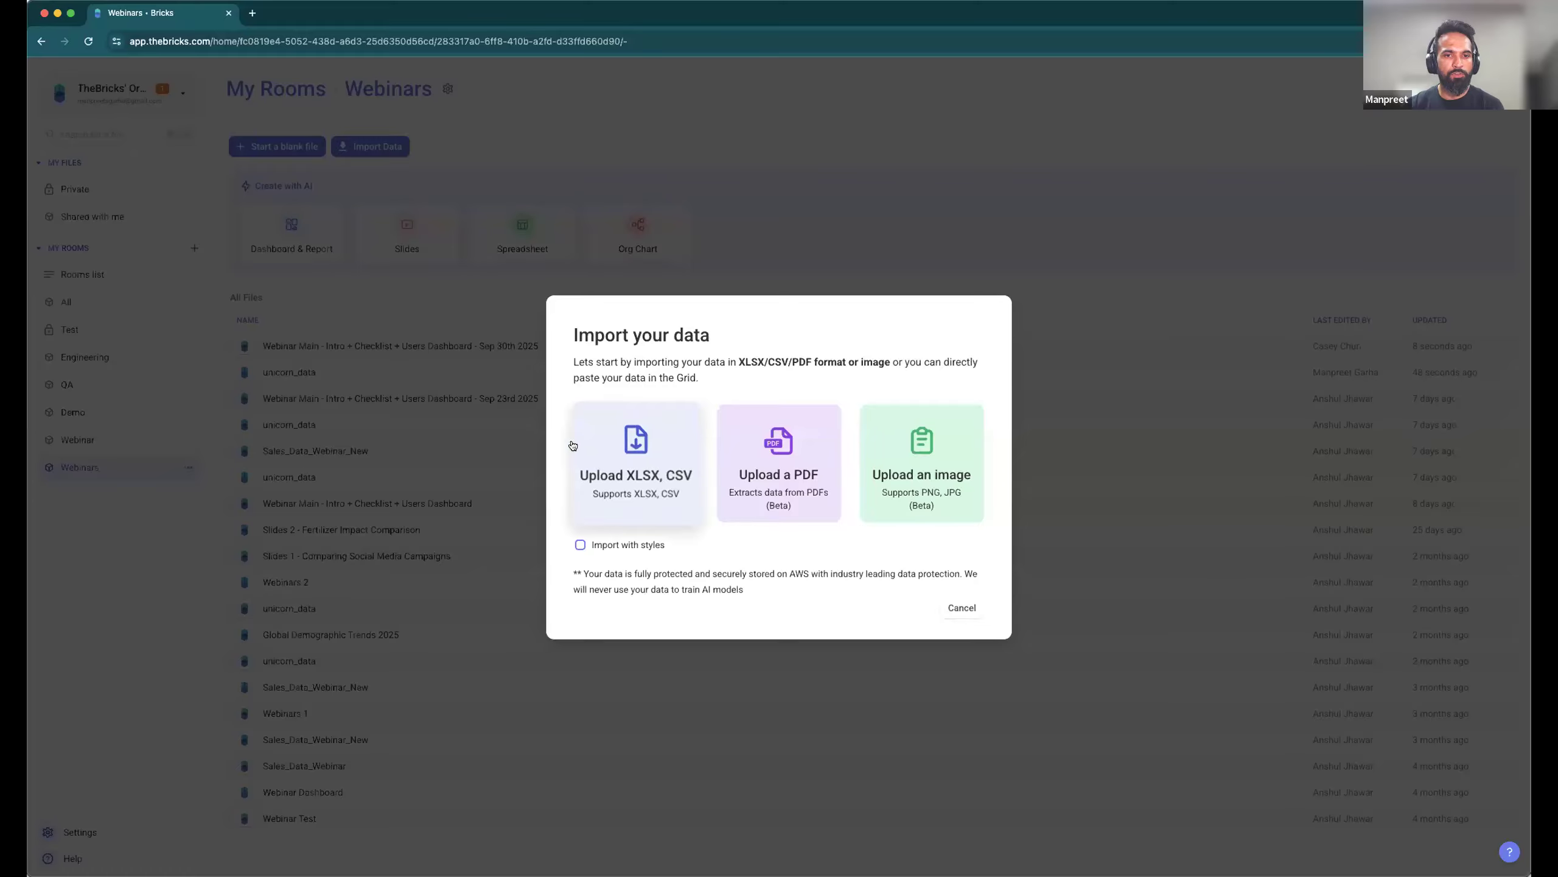
click(626, 451)
double_click(656, 391)
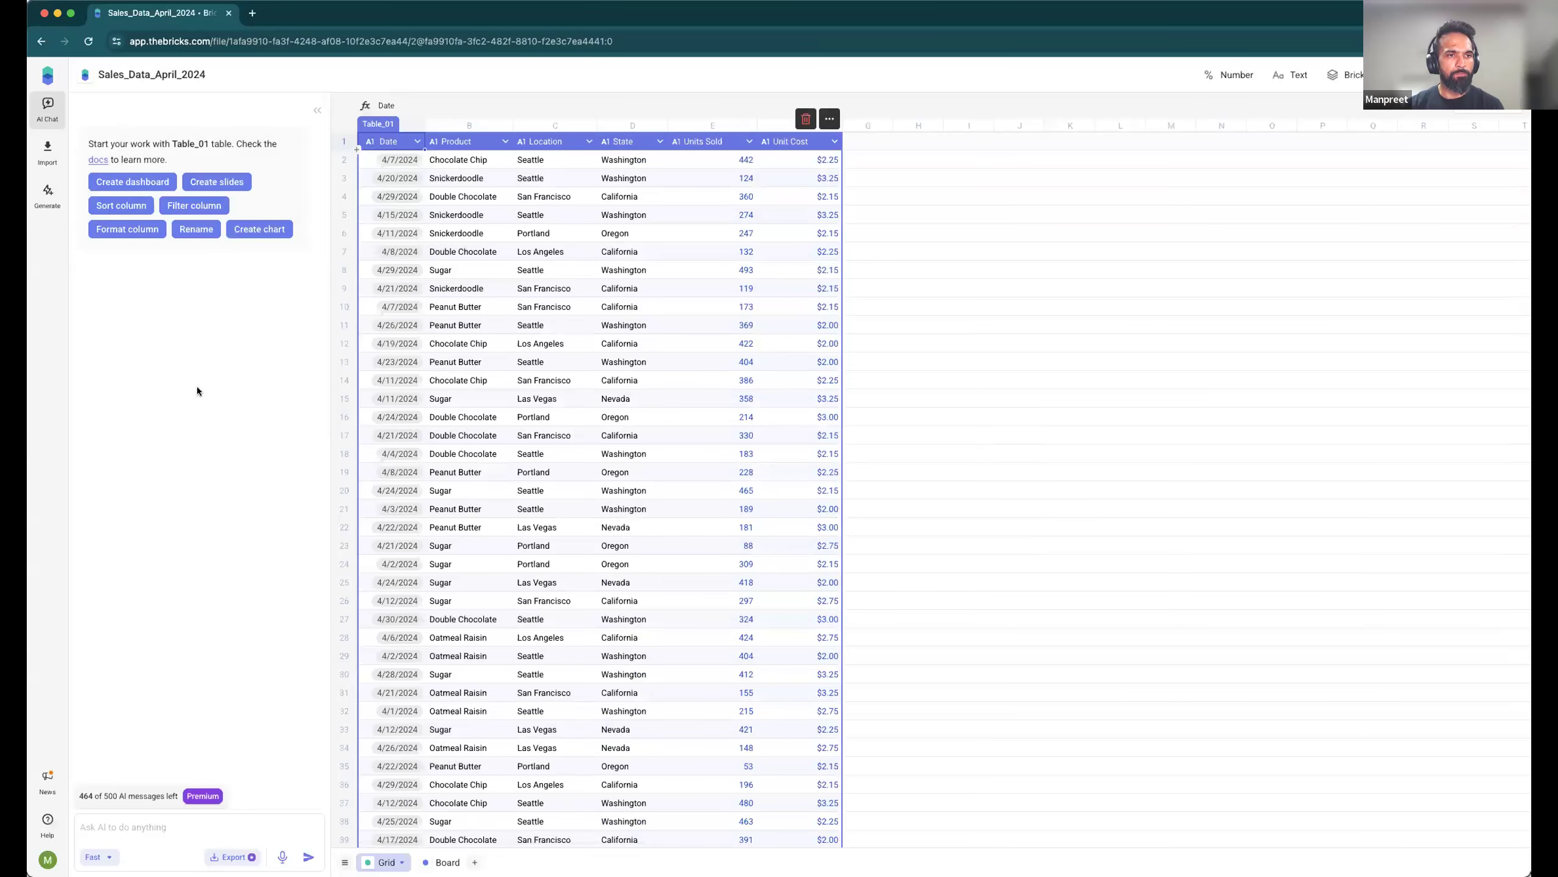
Step: Import Sales_Data_Webinar_New.csv into the current file as a second sheet and compare it with the Grid sheet
click(48, 148)
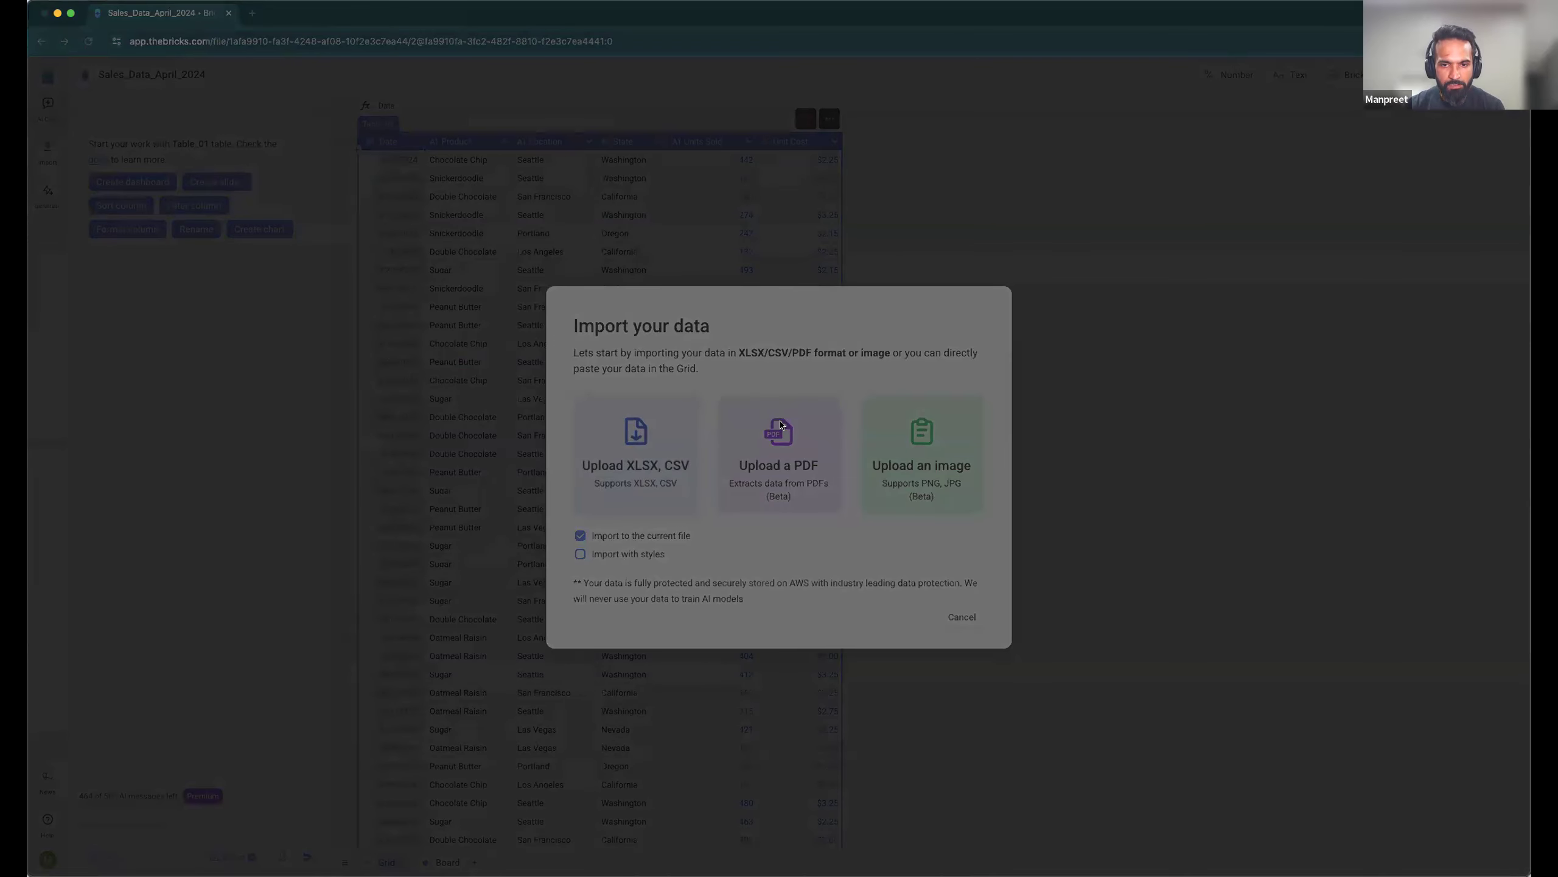
double_click(712, 389)
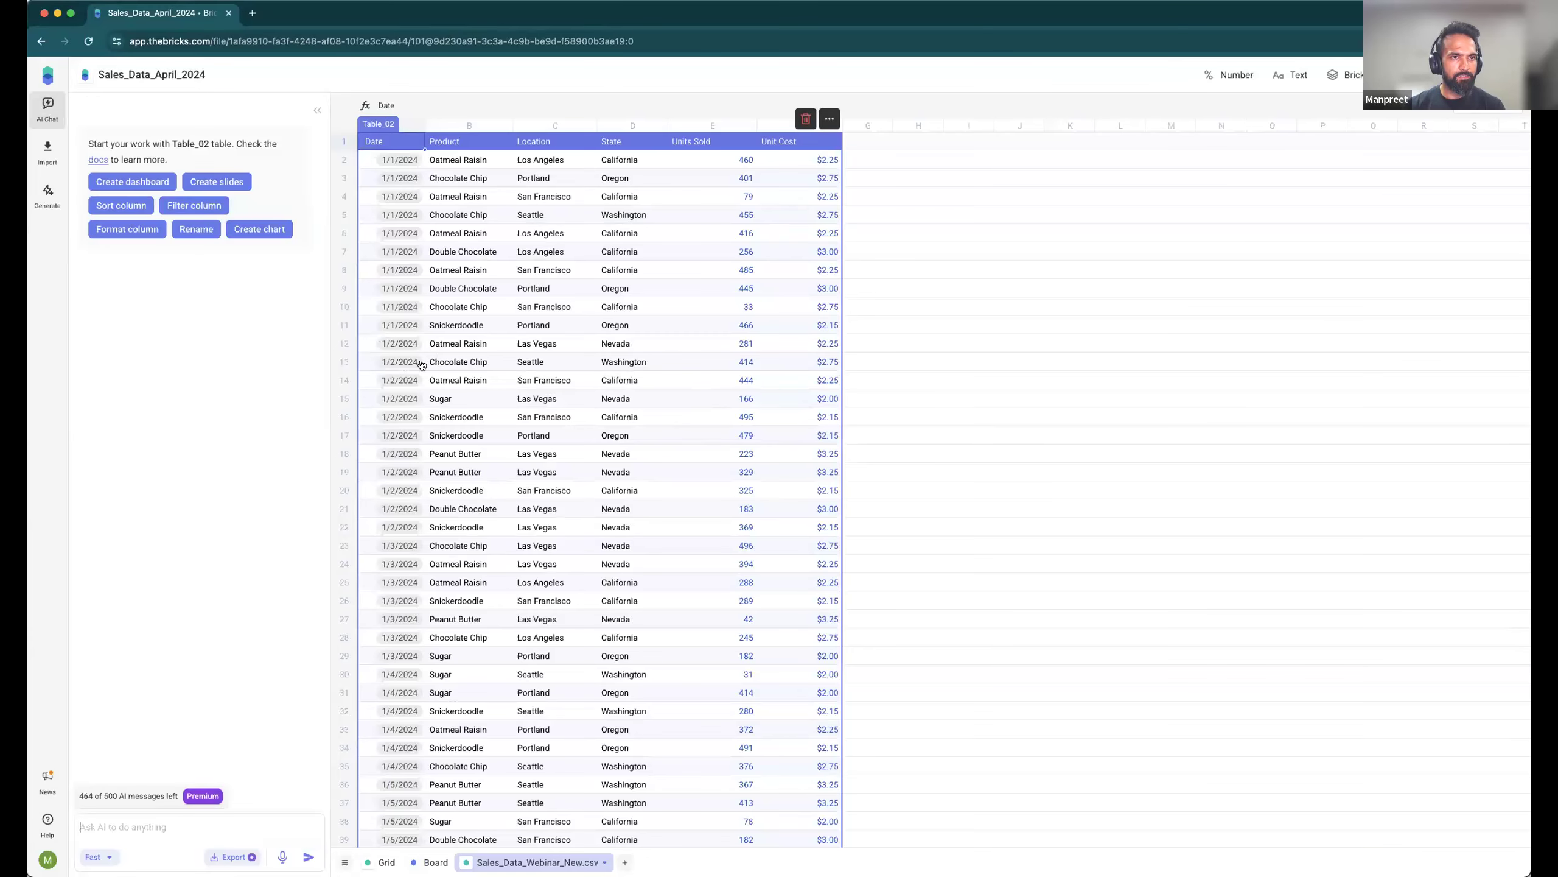
scroll(504, 769, down, 1)
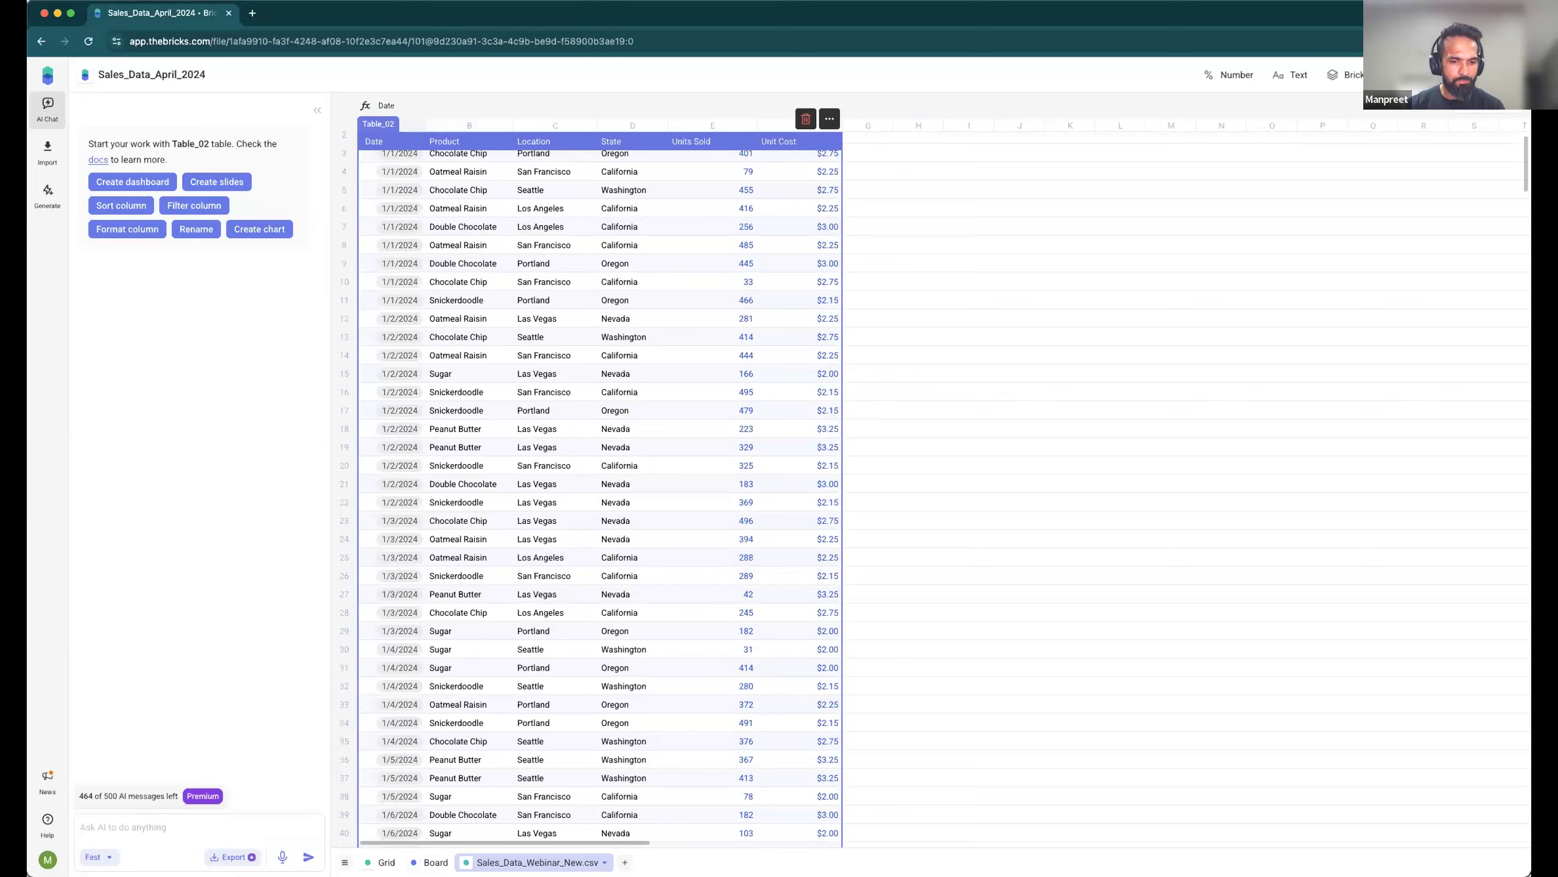
click(386, 862)
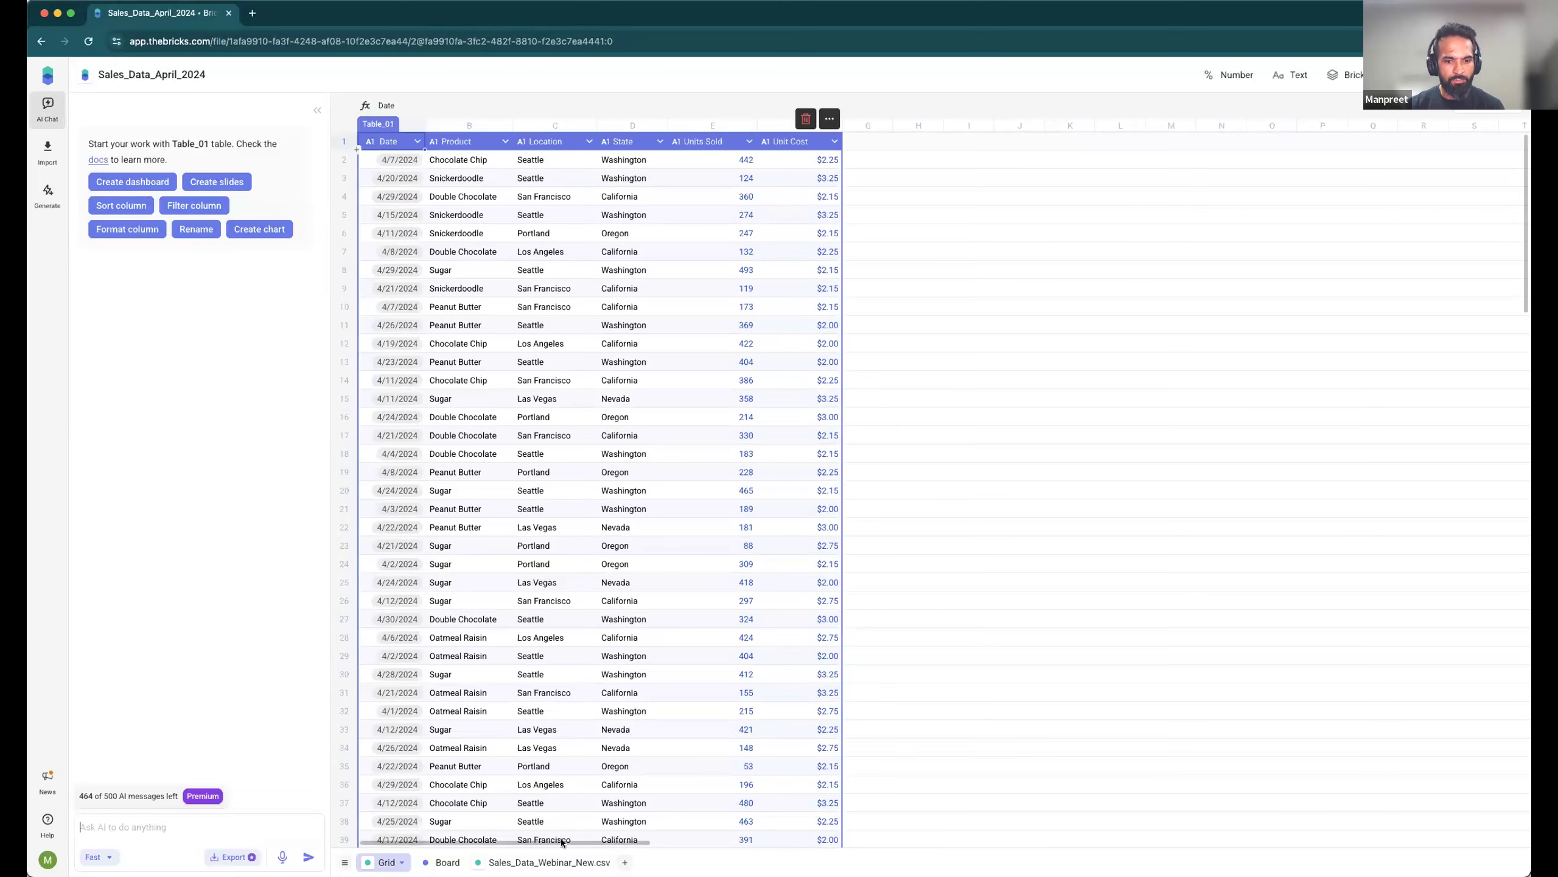
click(563, 860)
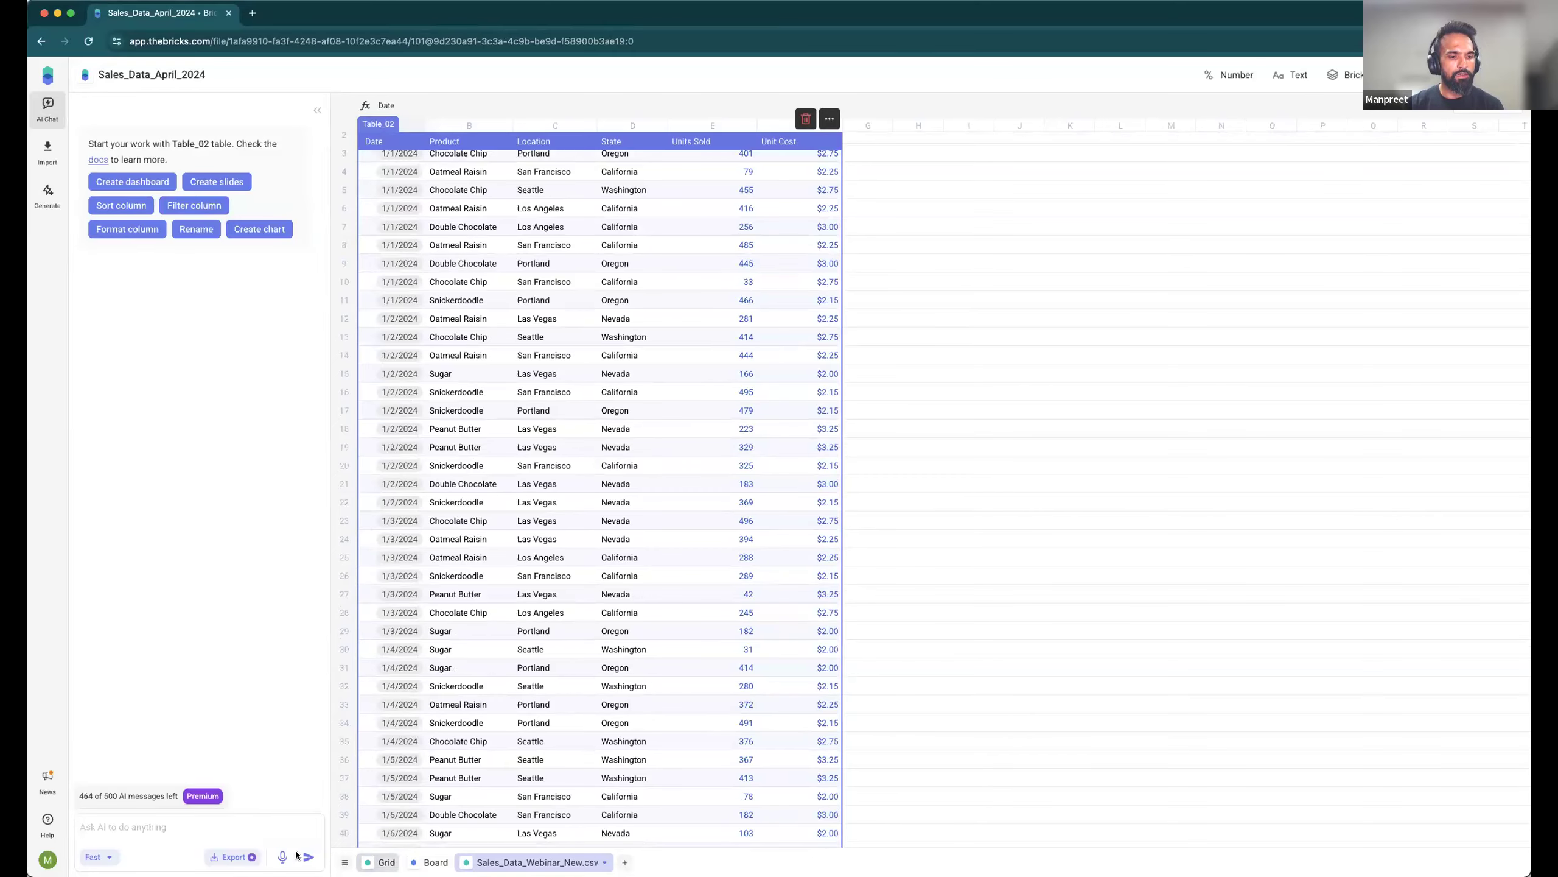
Step: Draft the AI prompt "please create a dashboard using Table_01 and Table_02" on the Grid sheet, inserting both tables as references
click(187, 828)
text(please create a dashboard u)
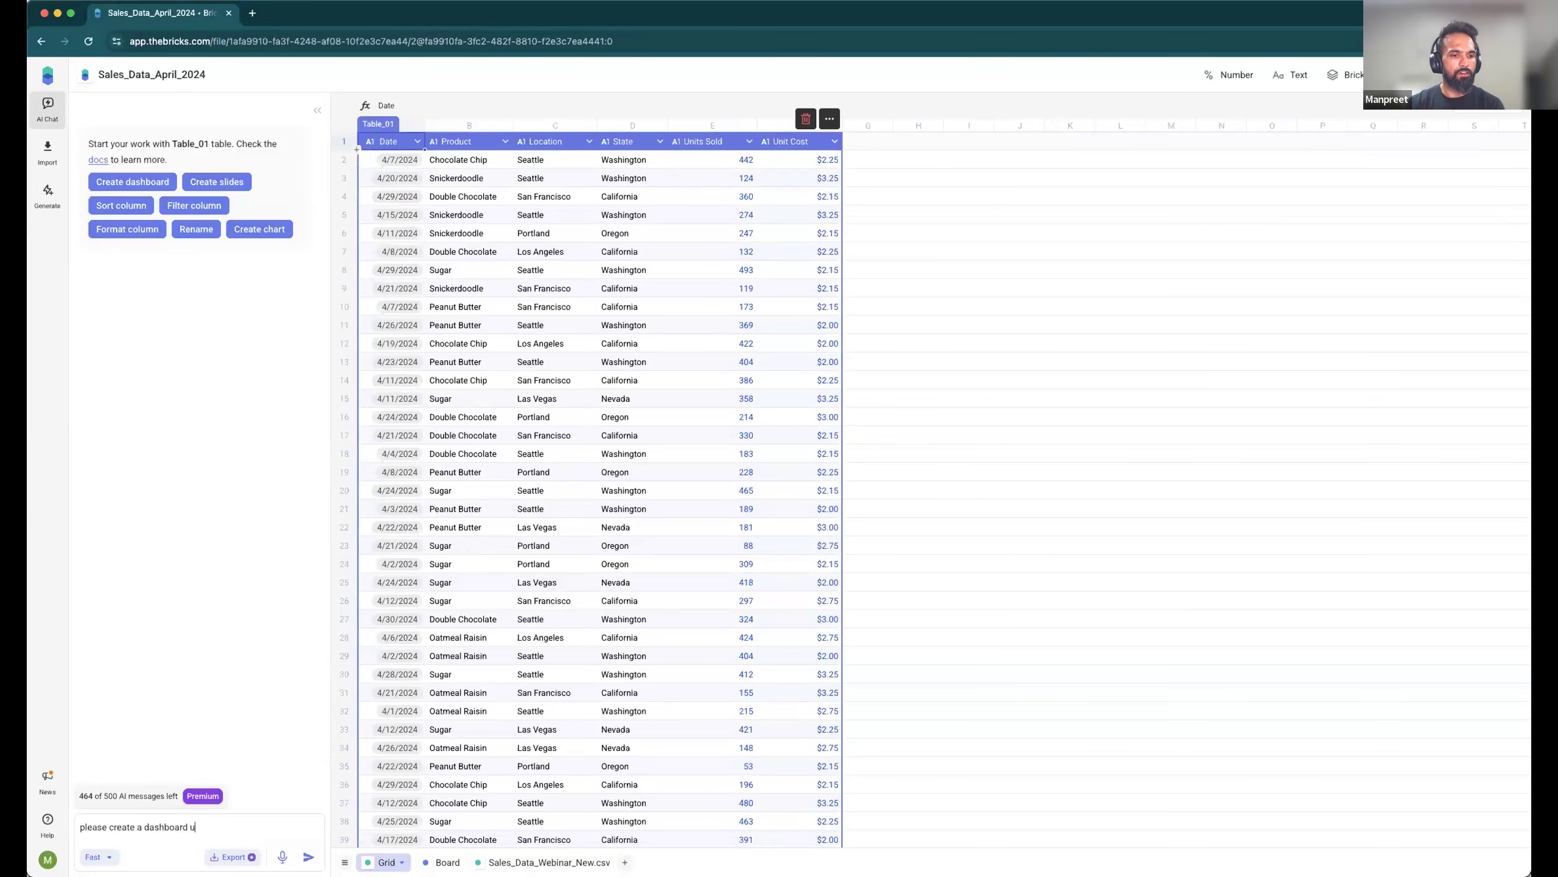
text(sing)
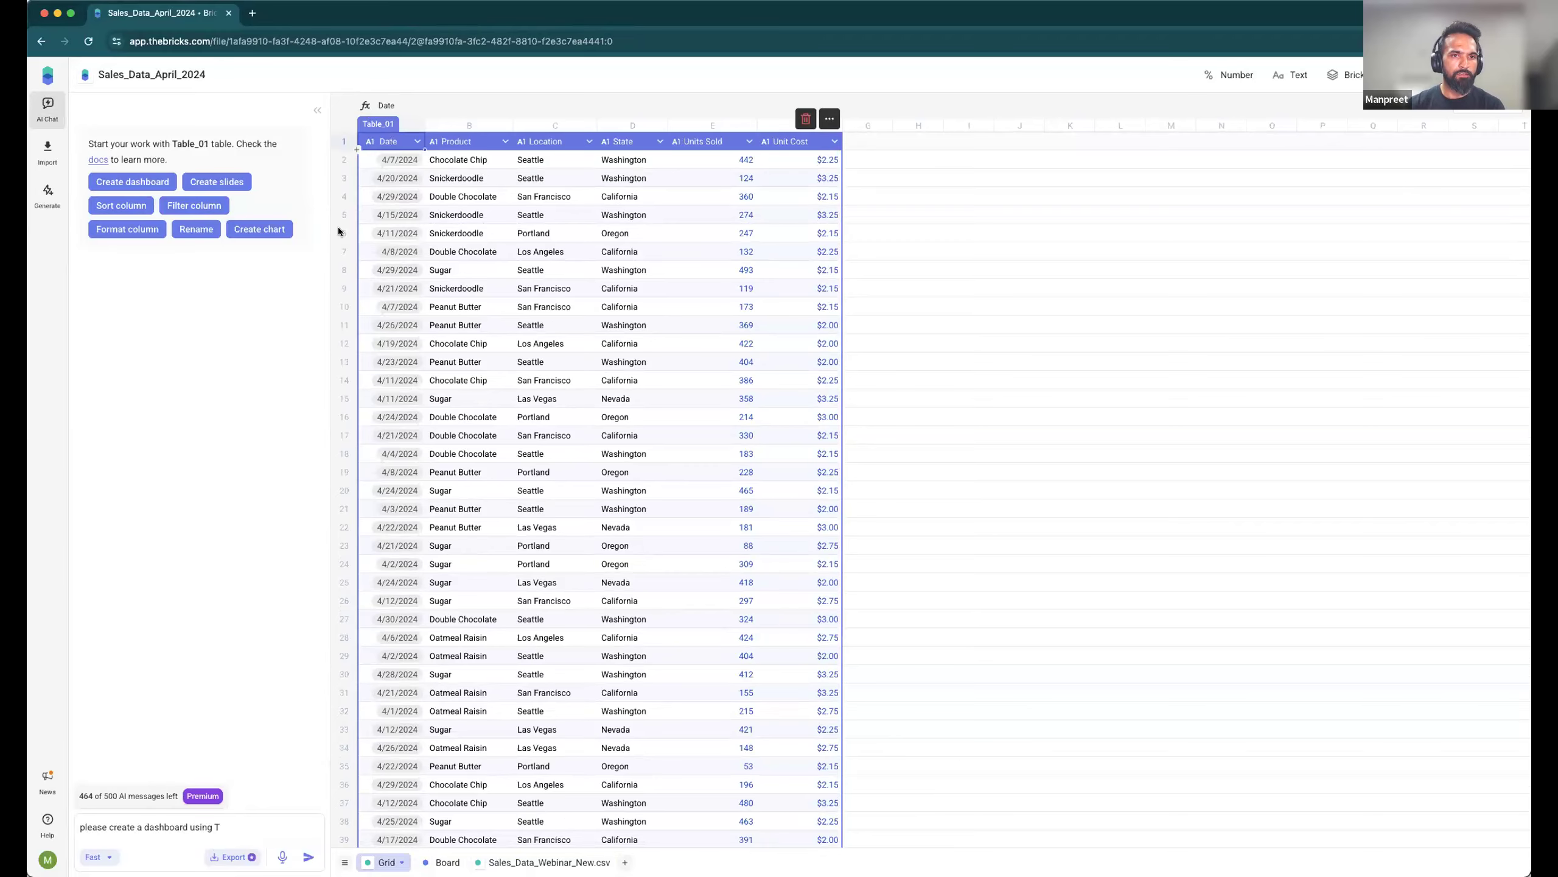
text(Ta)
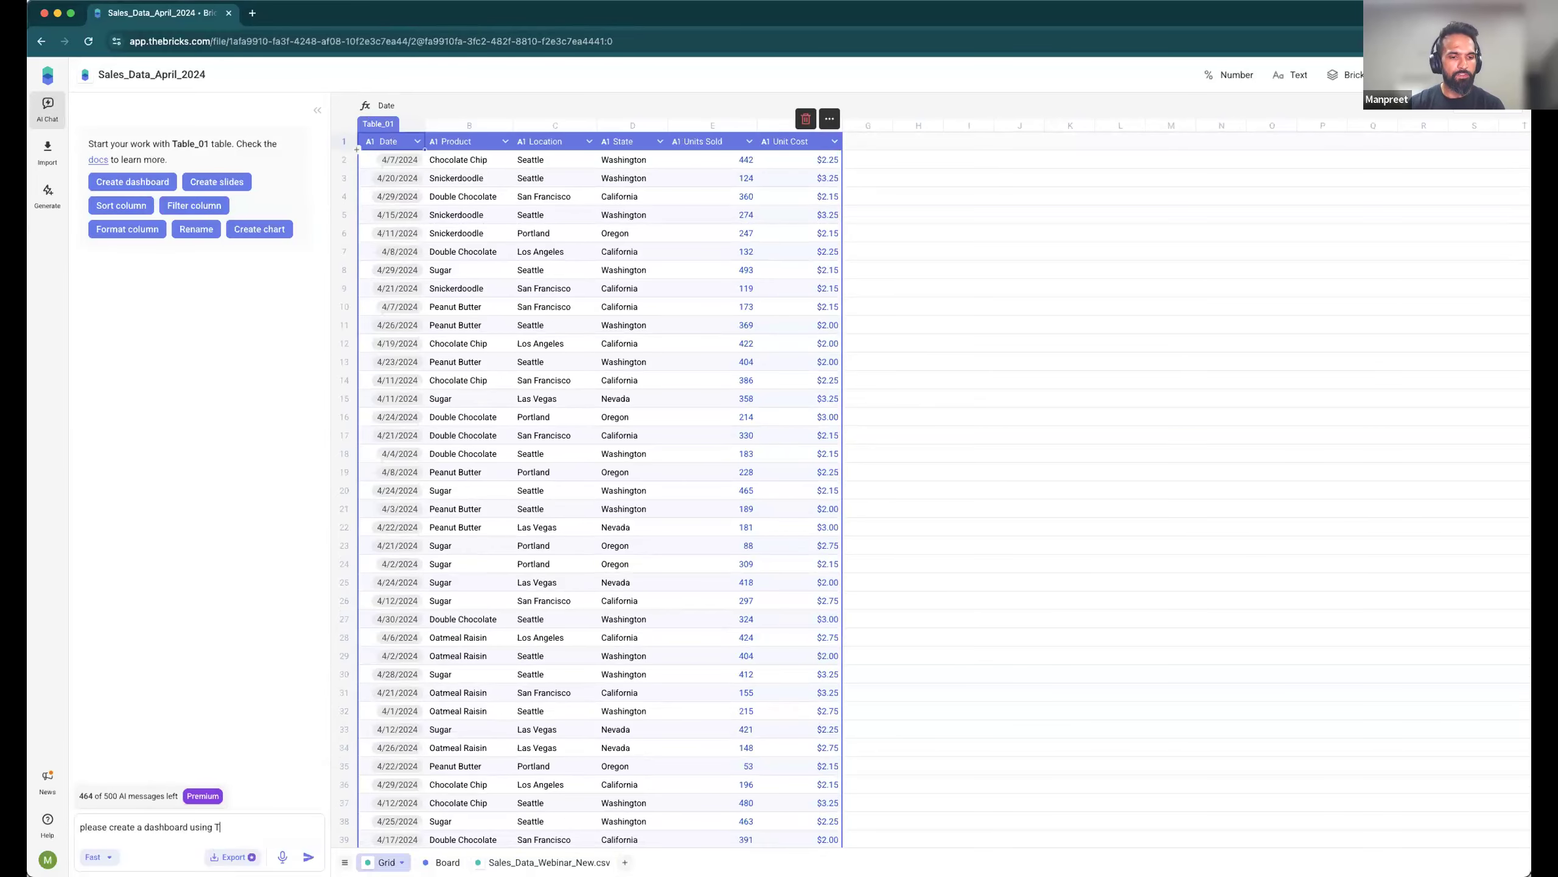
click(308, 781)
text(and)
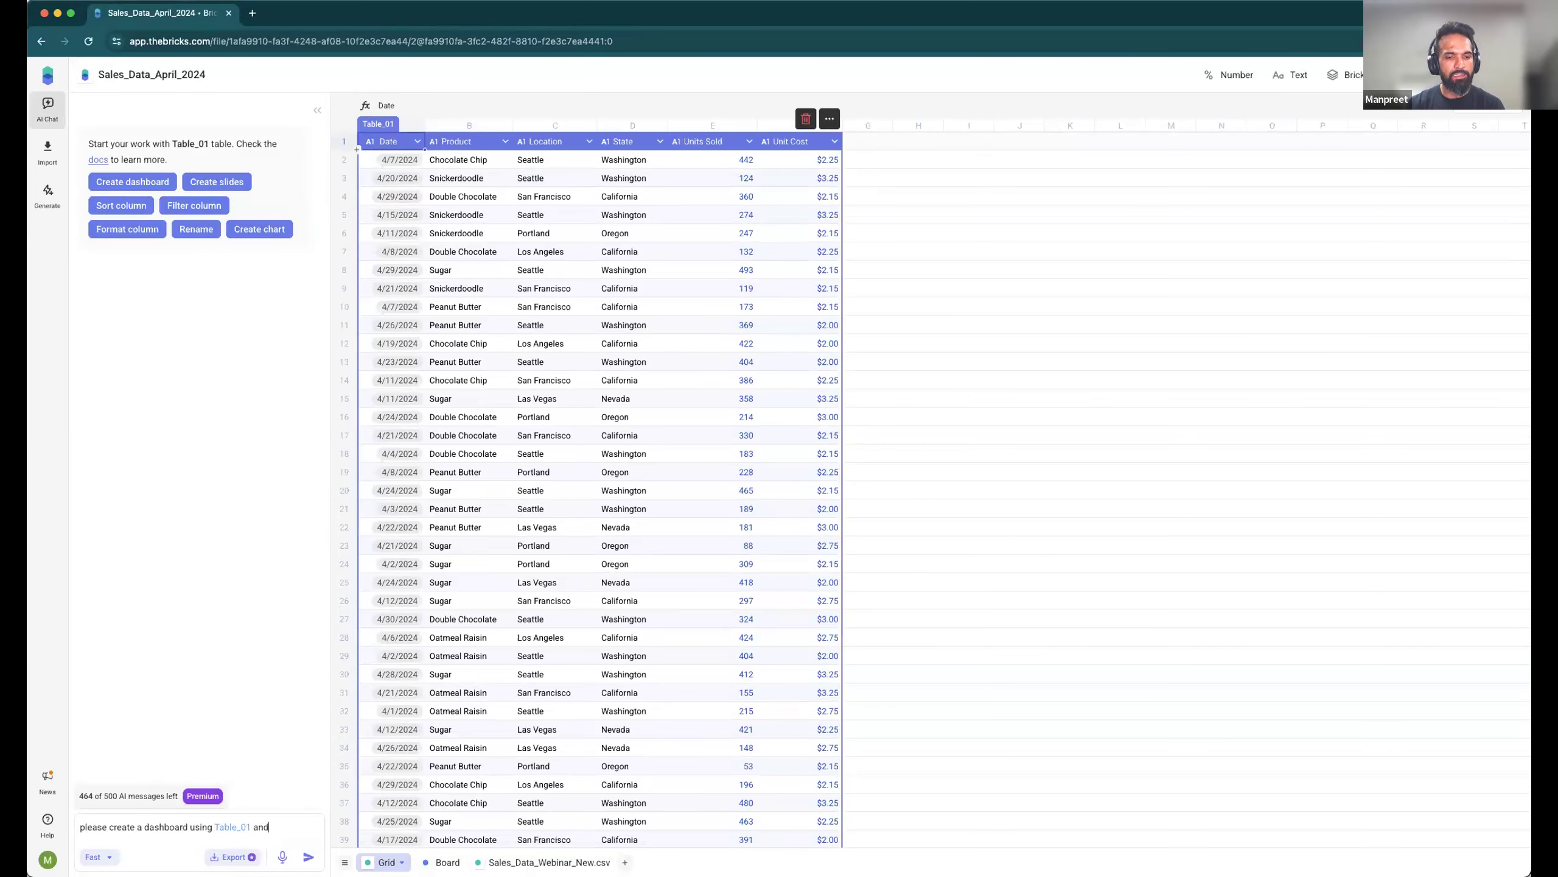
click(527, 863)
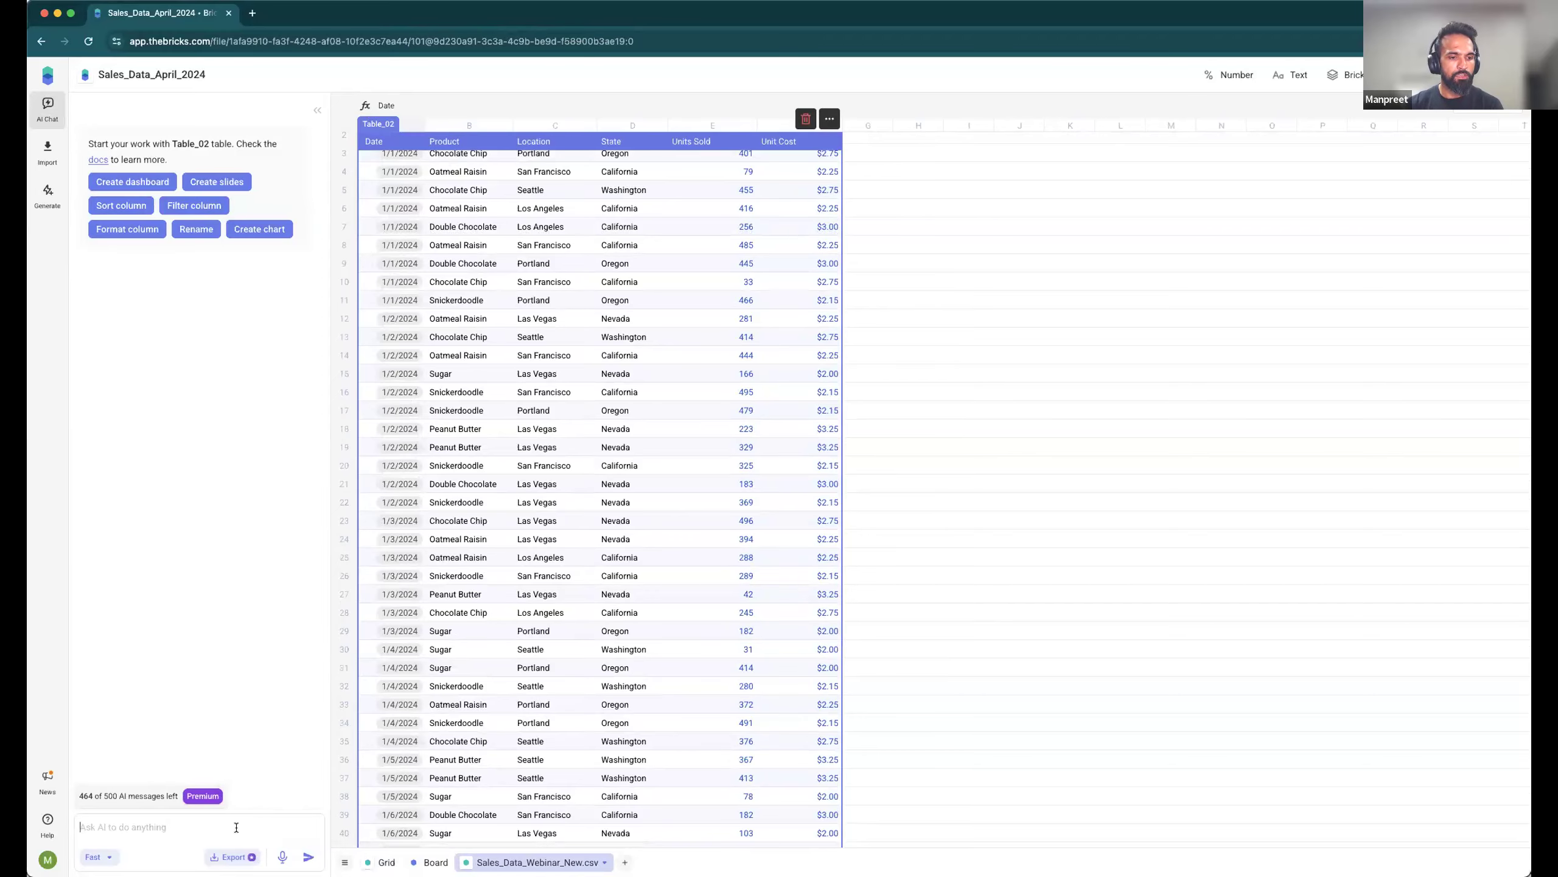
click(384, 862)
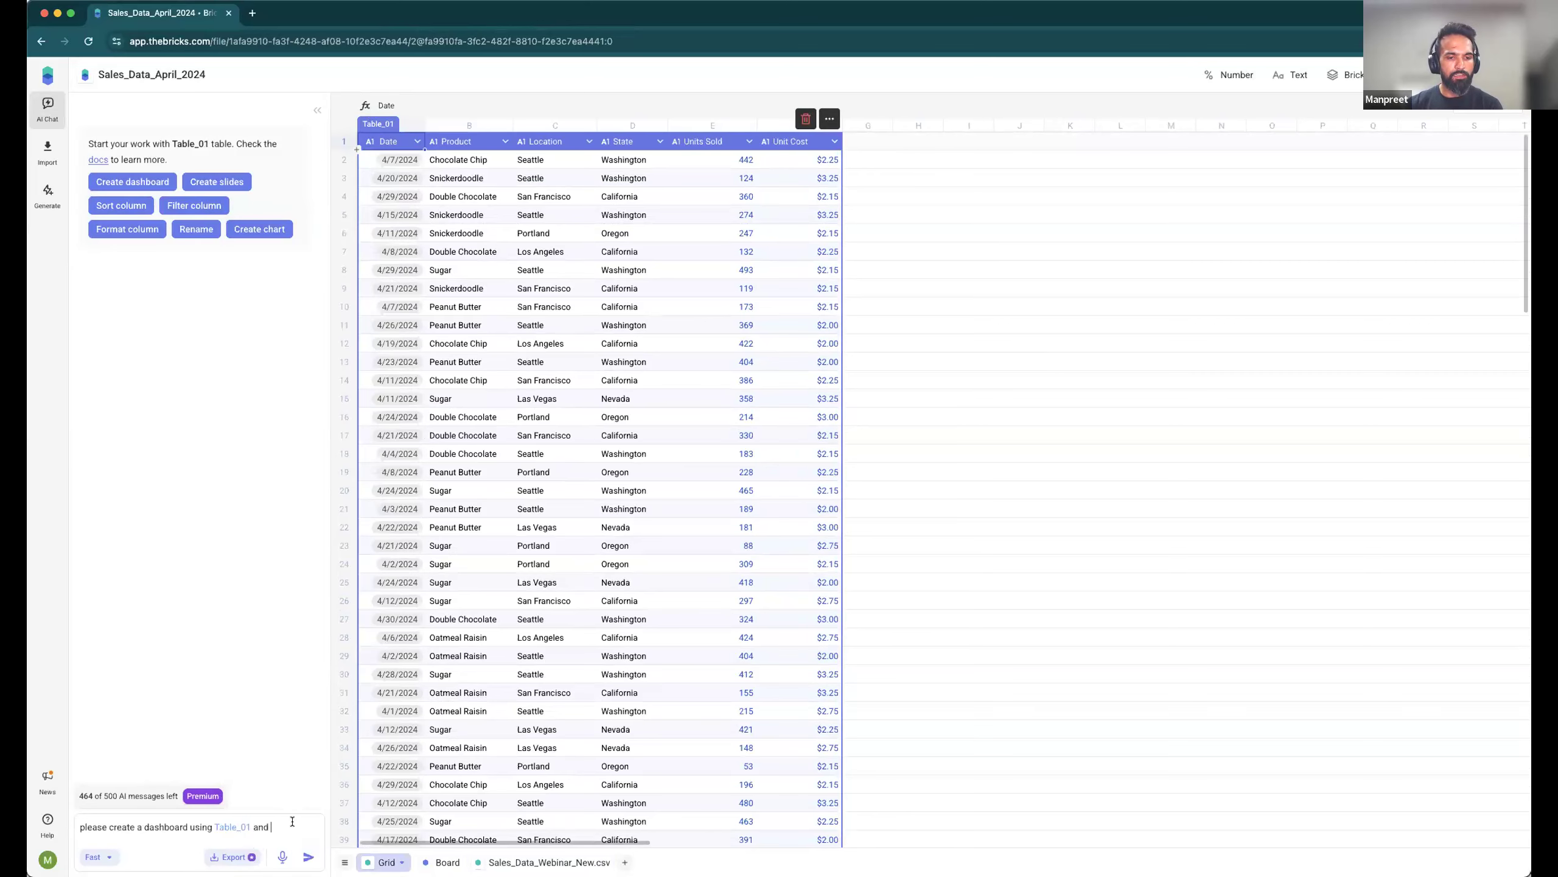
text(@)
click(352, 801)
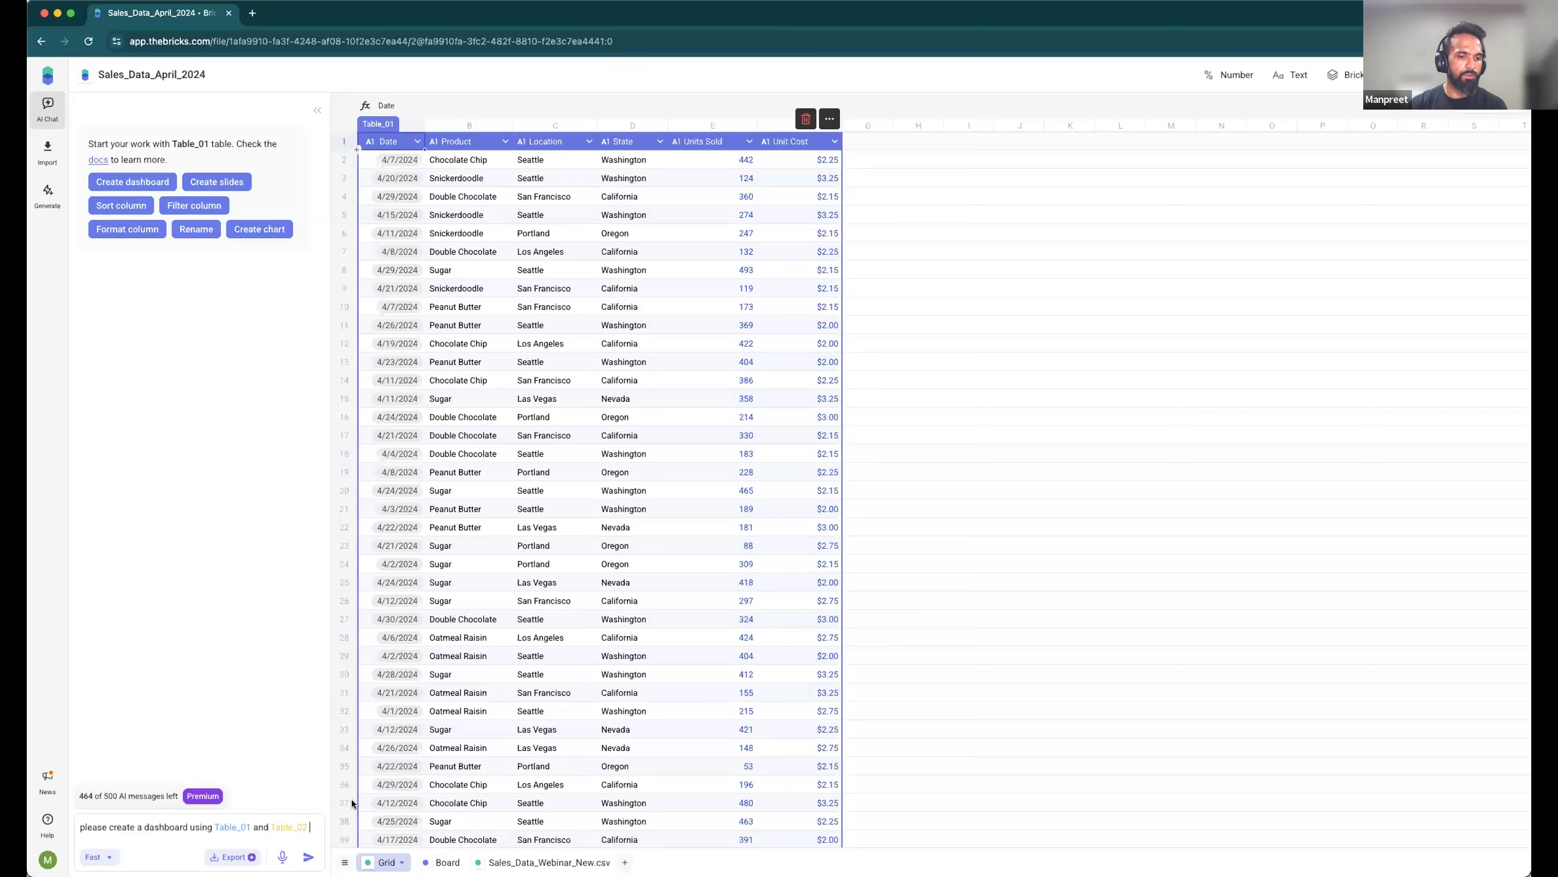
Step: Rename the Grid sheet's table sales_data and select the table references in the drafted AI prompt
click(379, 122)
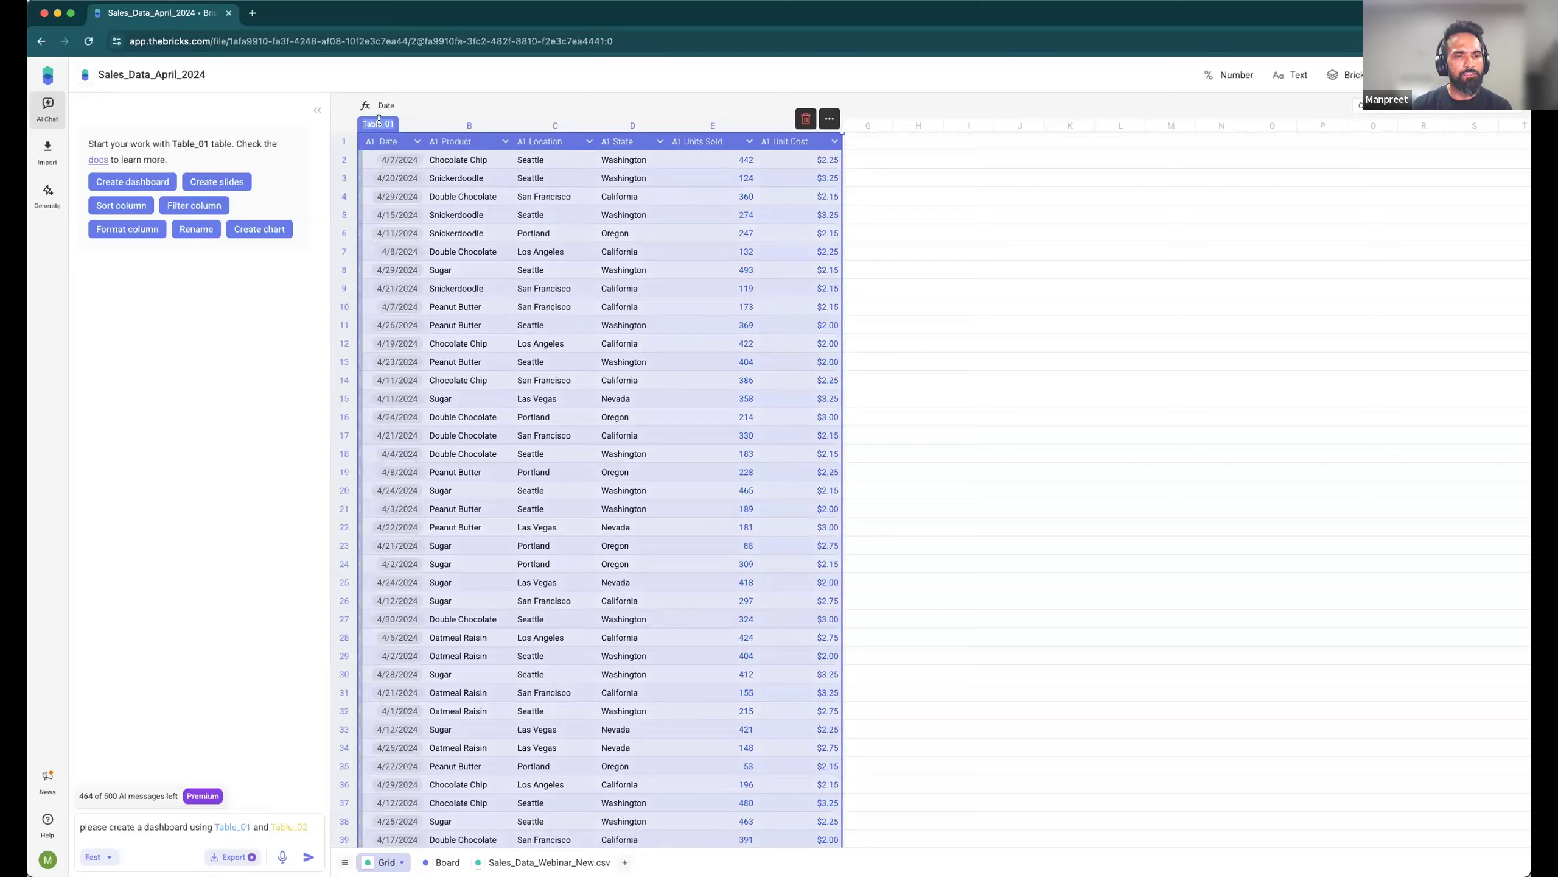
double_click(379, 120)
text(sales)
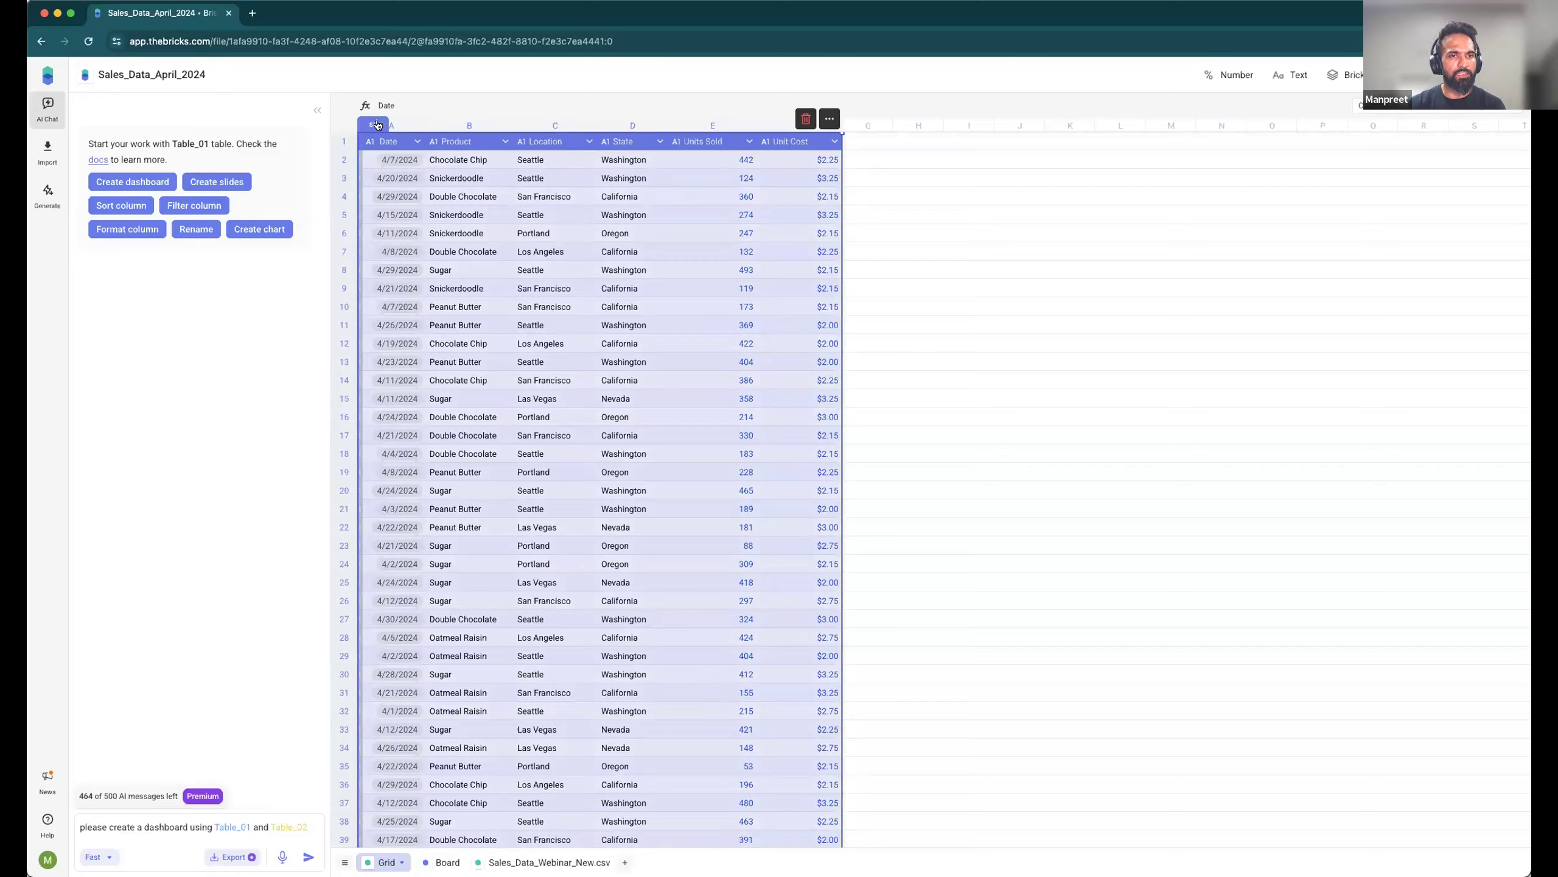
text(_data)
key(Return)
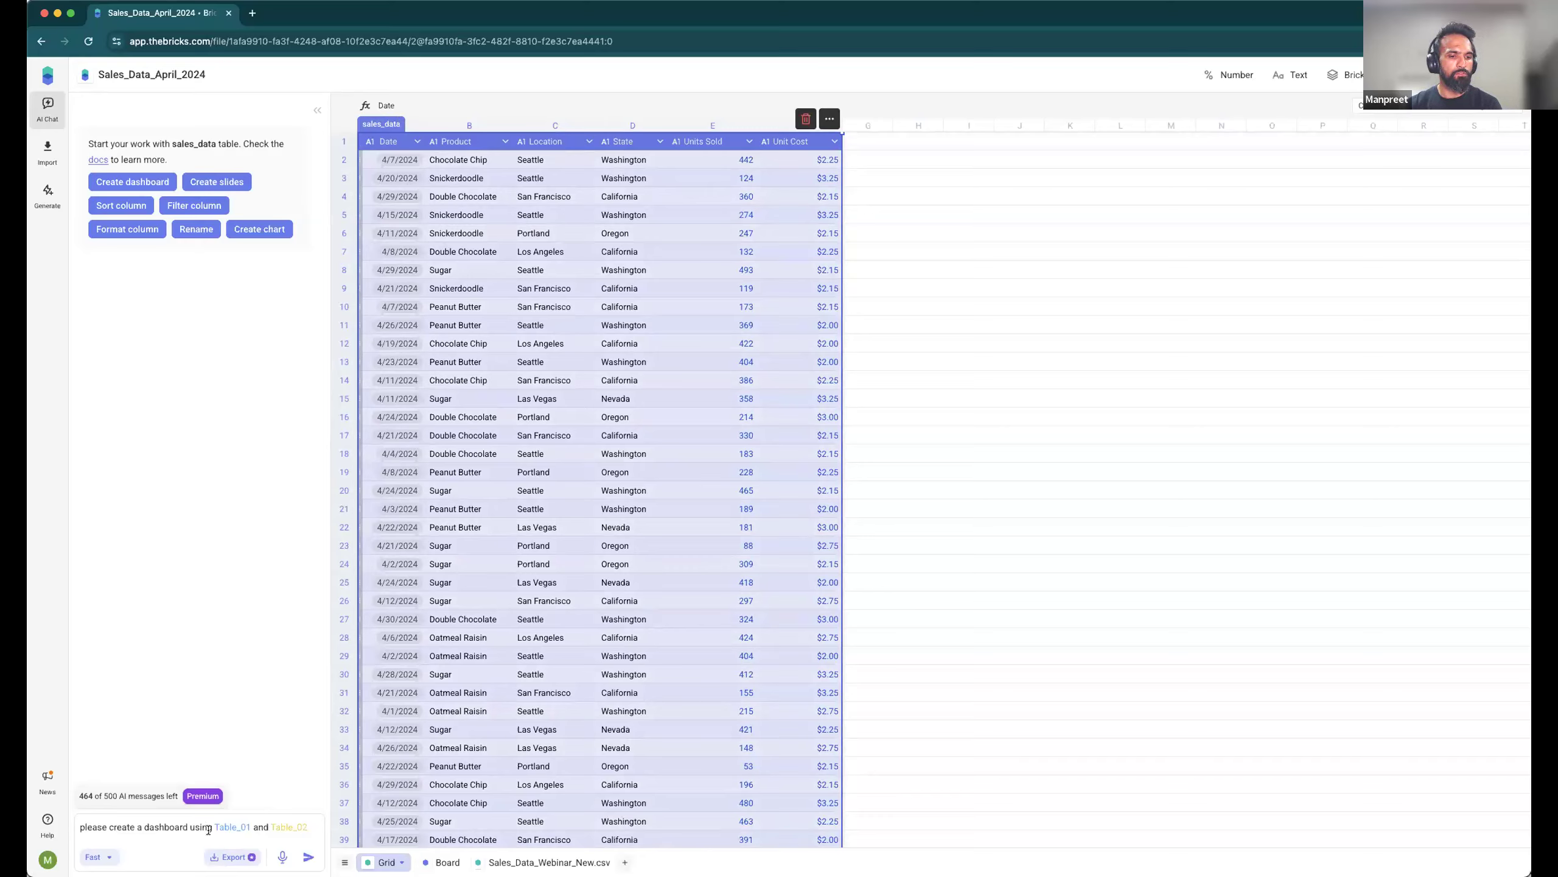
drag(212, 828, 381, 836)
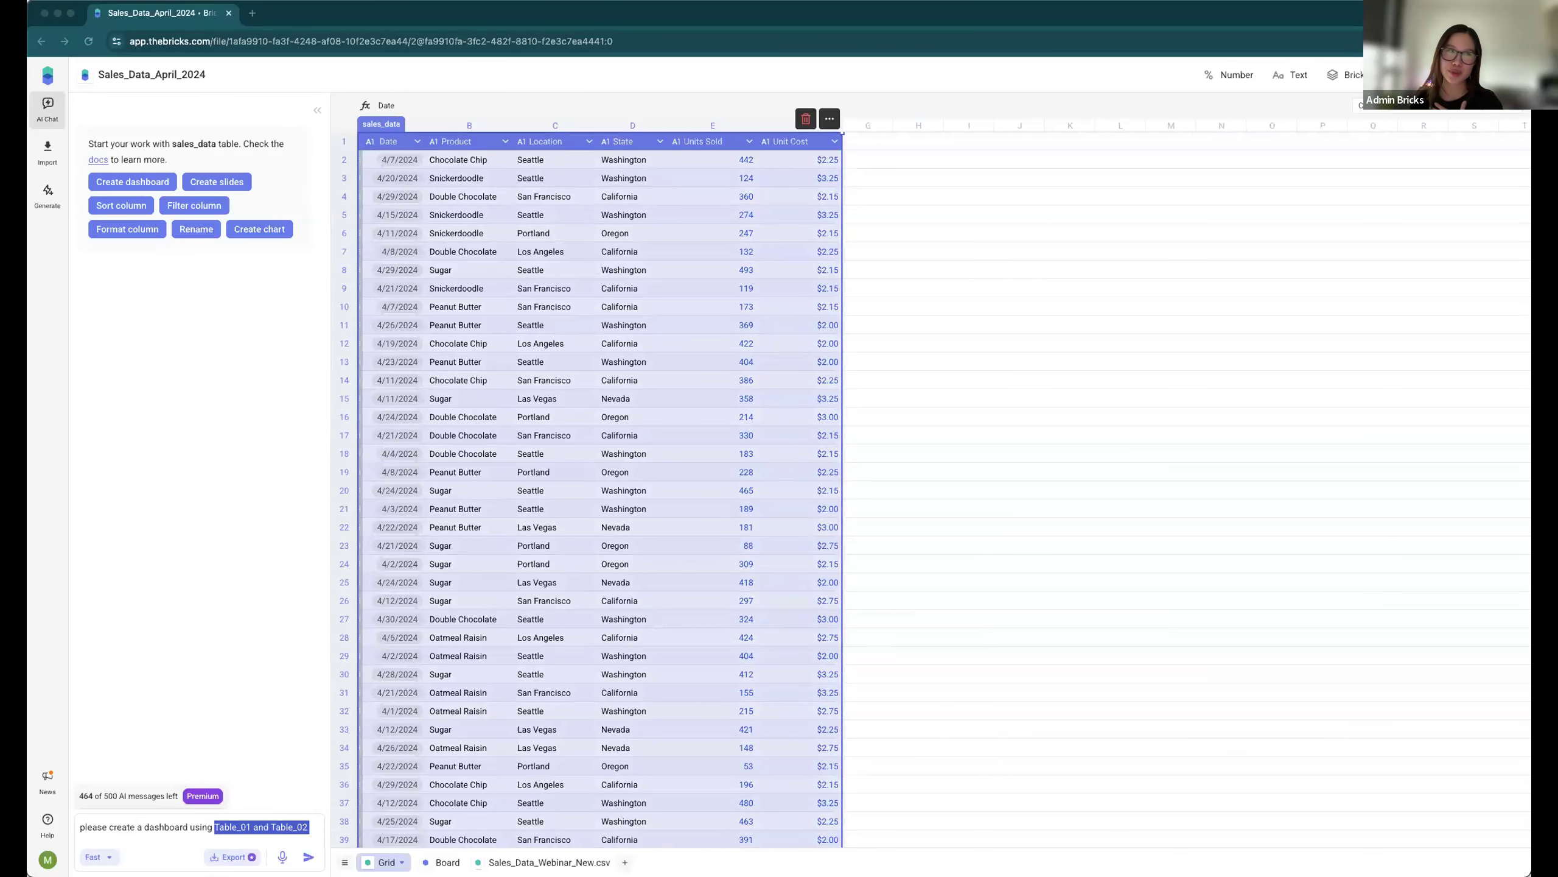
Step: Return to the Webinars room and reopen the most recent unicorn_data file on its Dashboard sheet
click(48, 74)
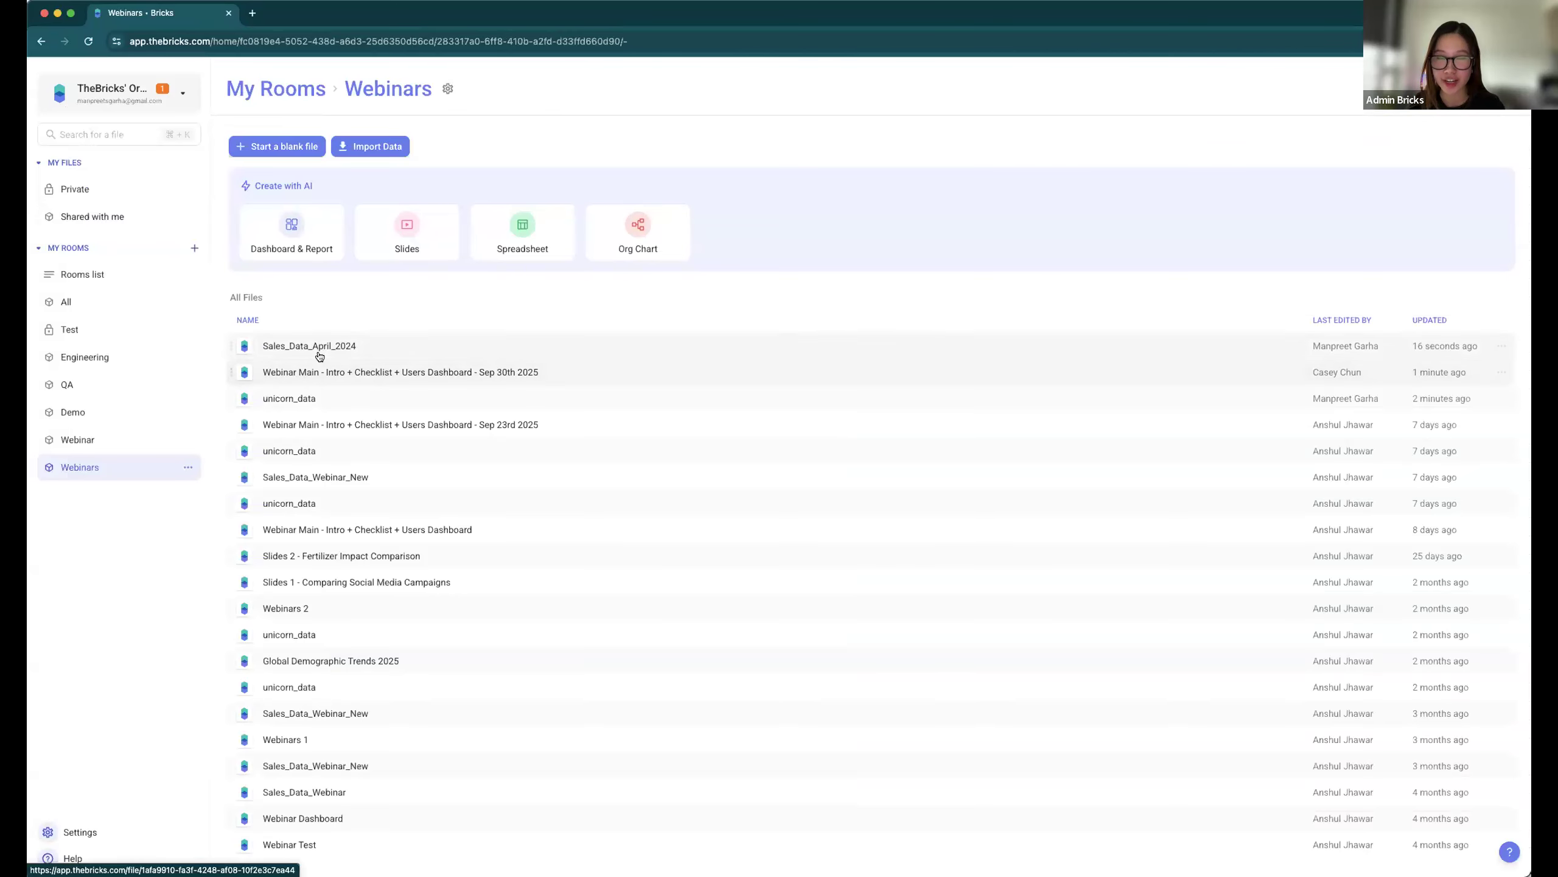
click(345, 397)
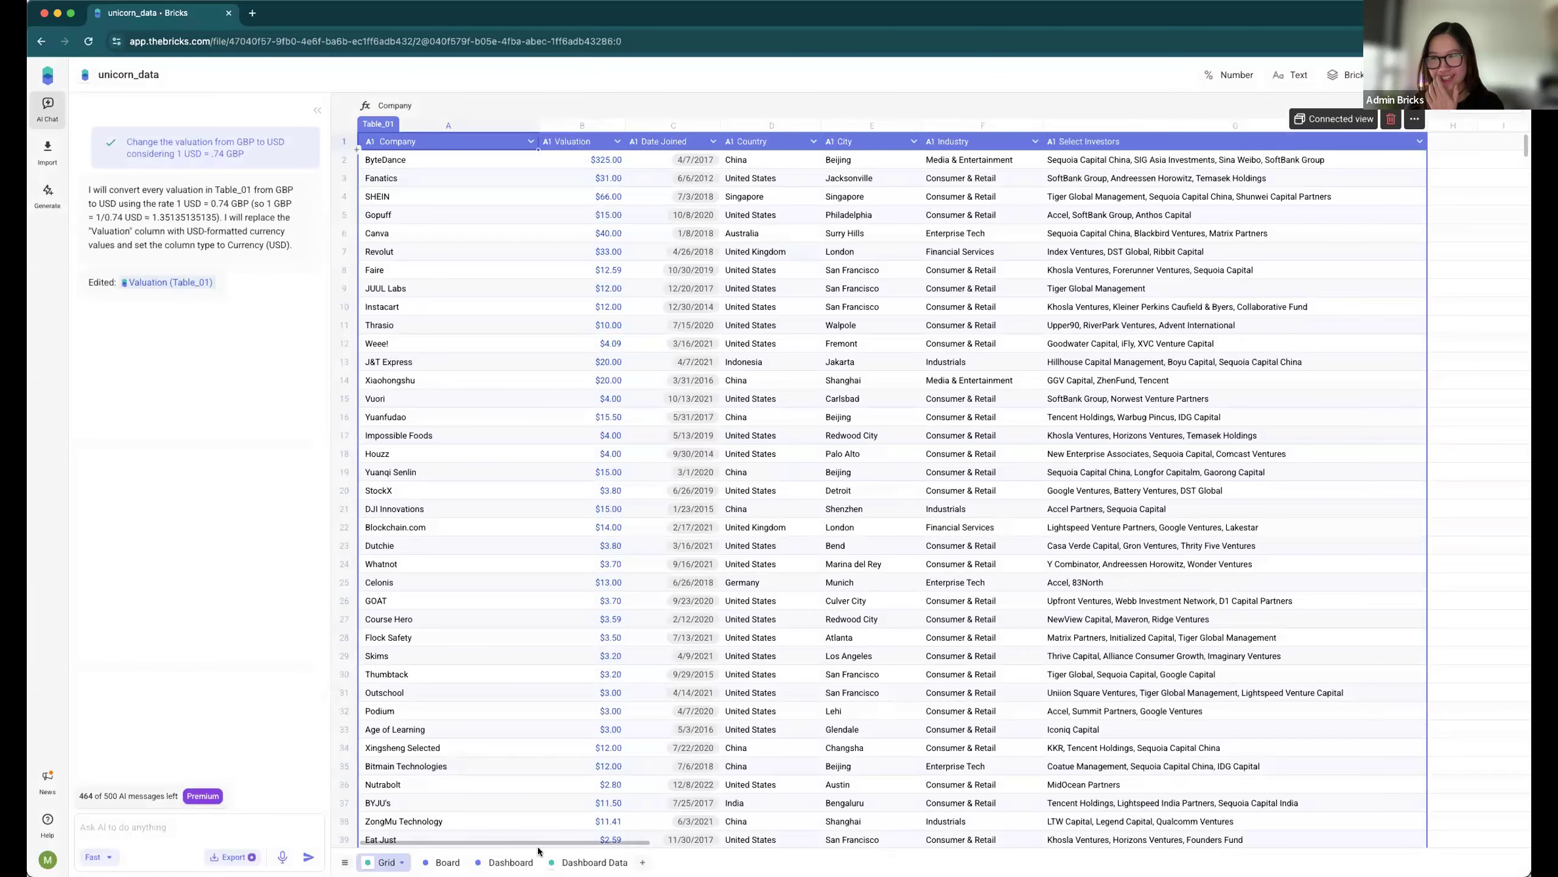
click(511, 862)
scroll(644, 660, down, 5)
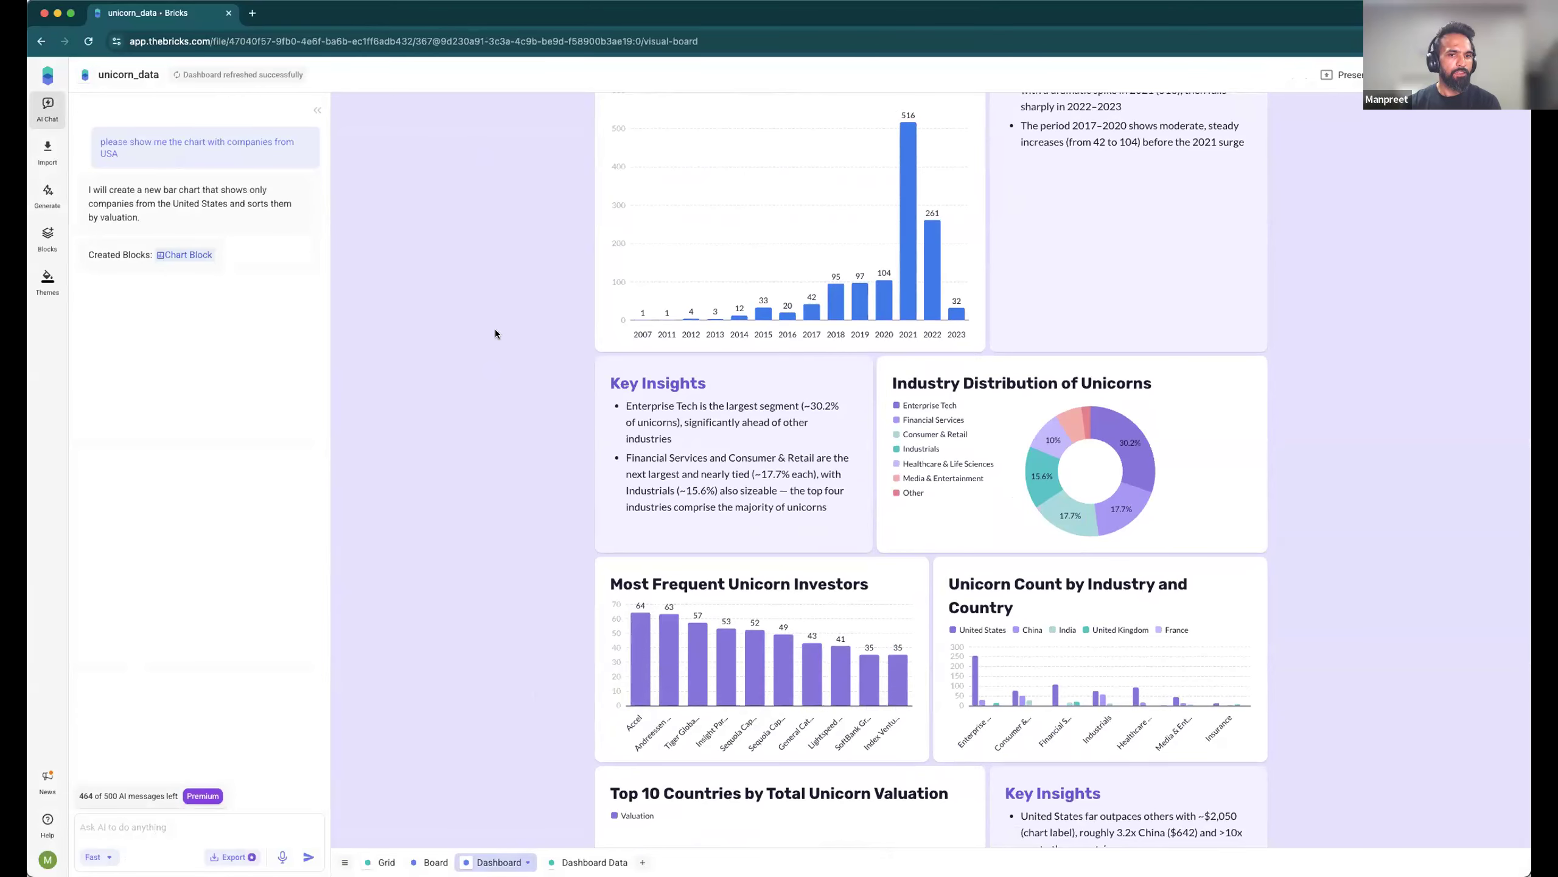
Step: Try right alignment on the Key Insights text beside the Industry Distribution of Unicorns chart and undo it
click(730, 383)
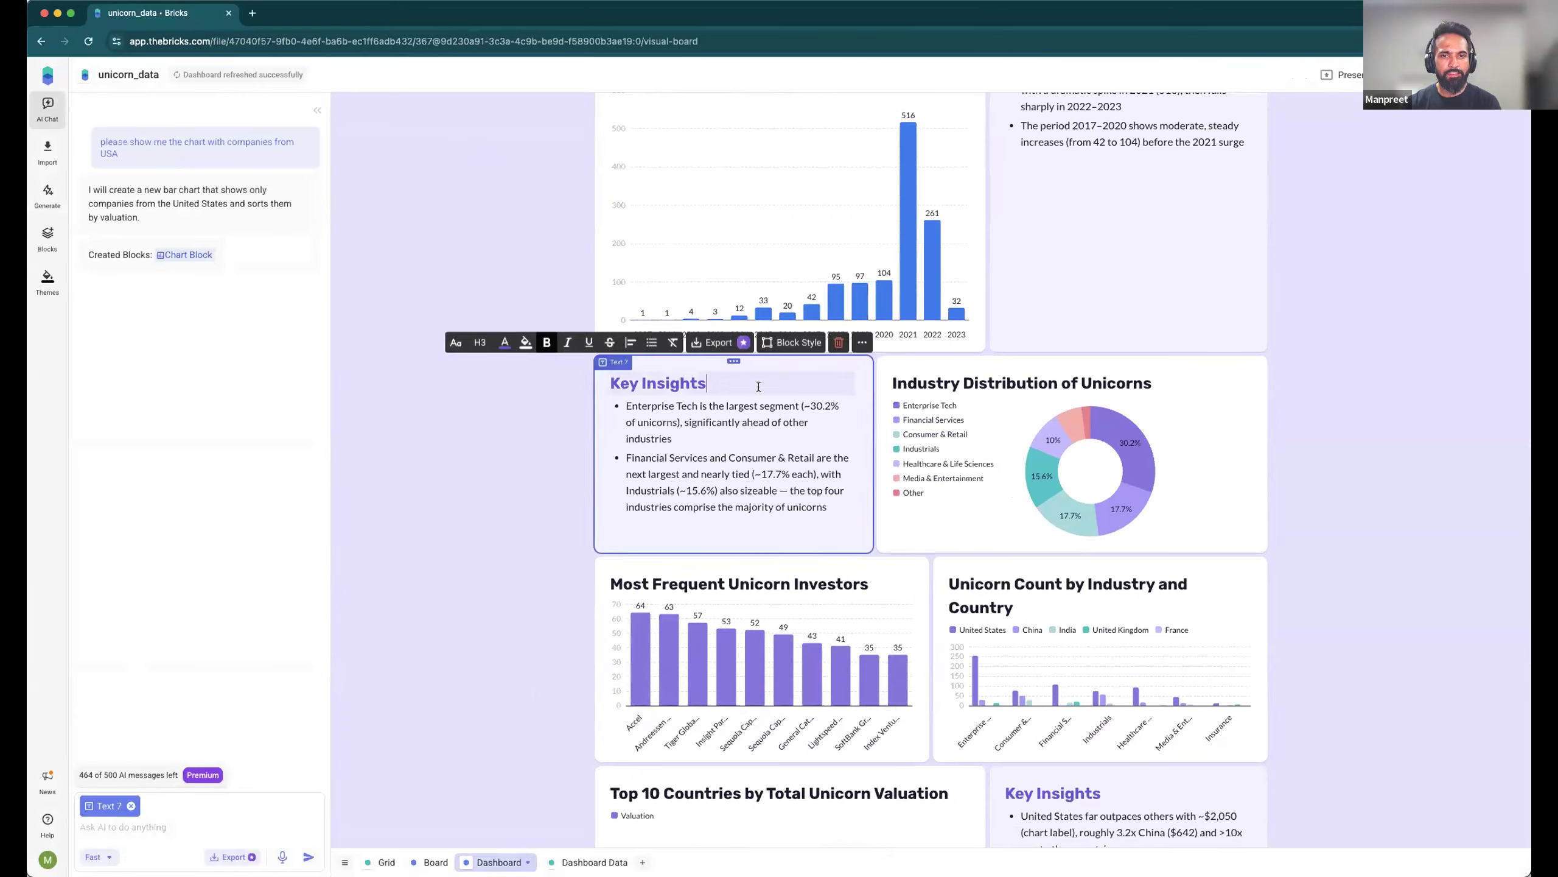
click(632, 345)
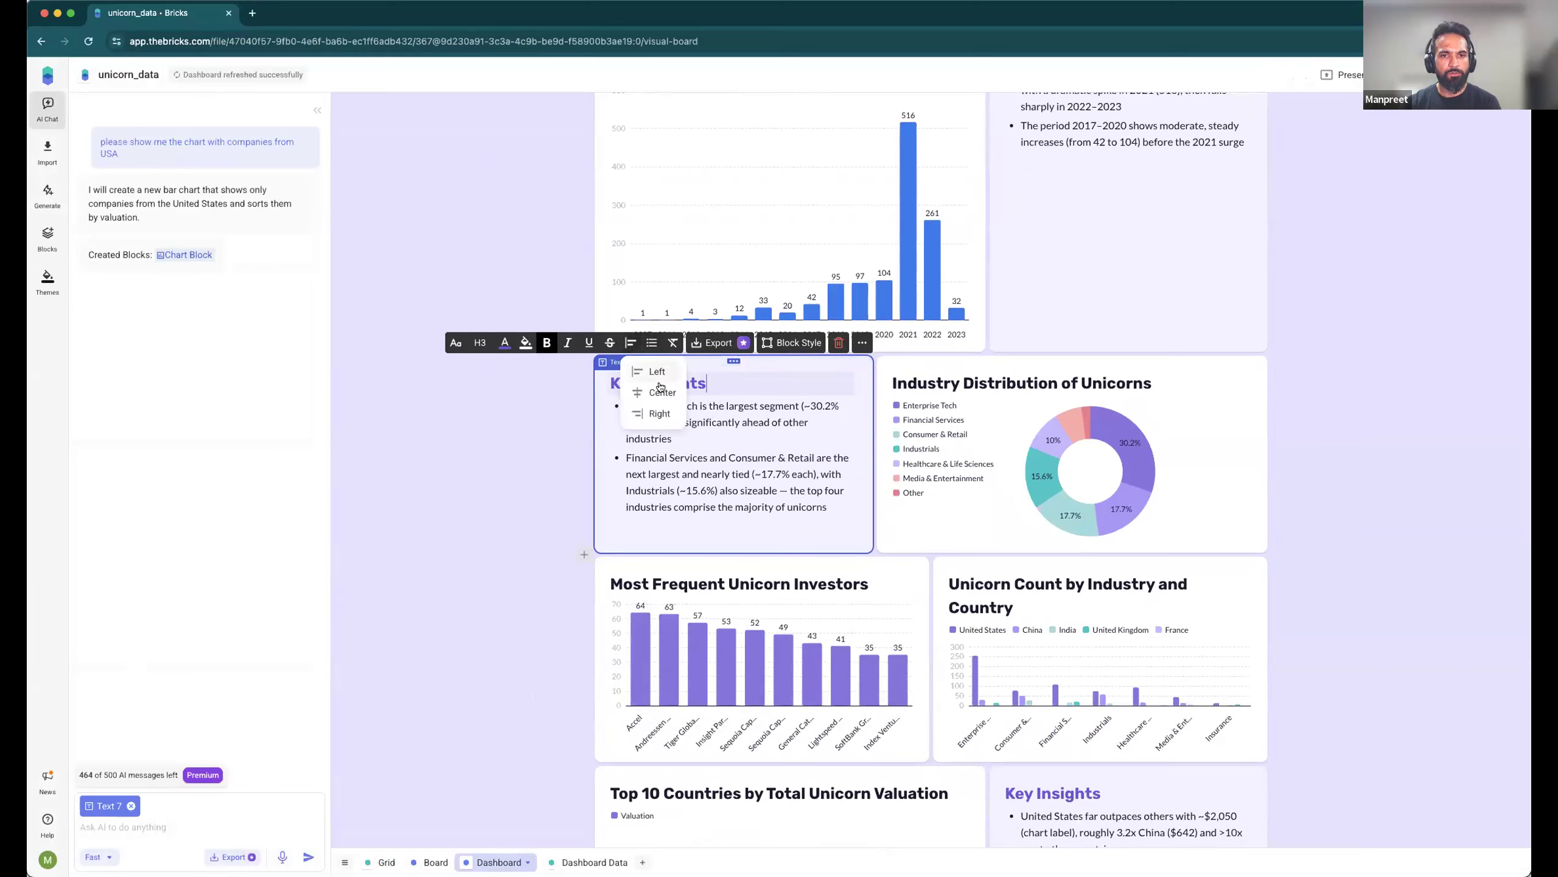
click(728, 490)
drag(828, 505, 666, 366)
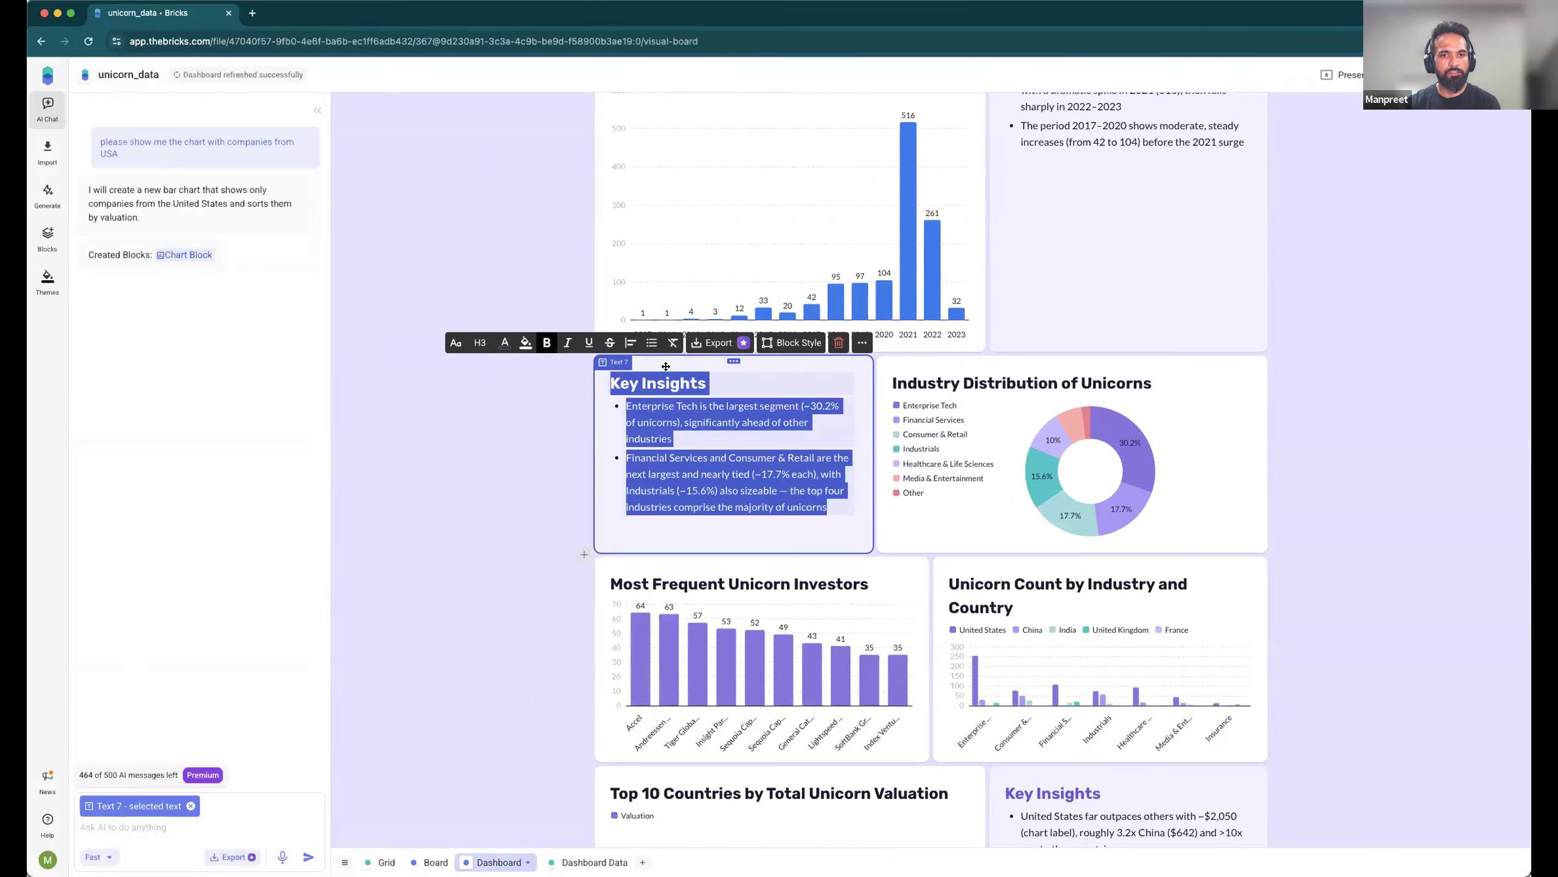
click(632, 342)
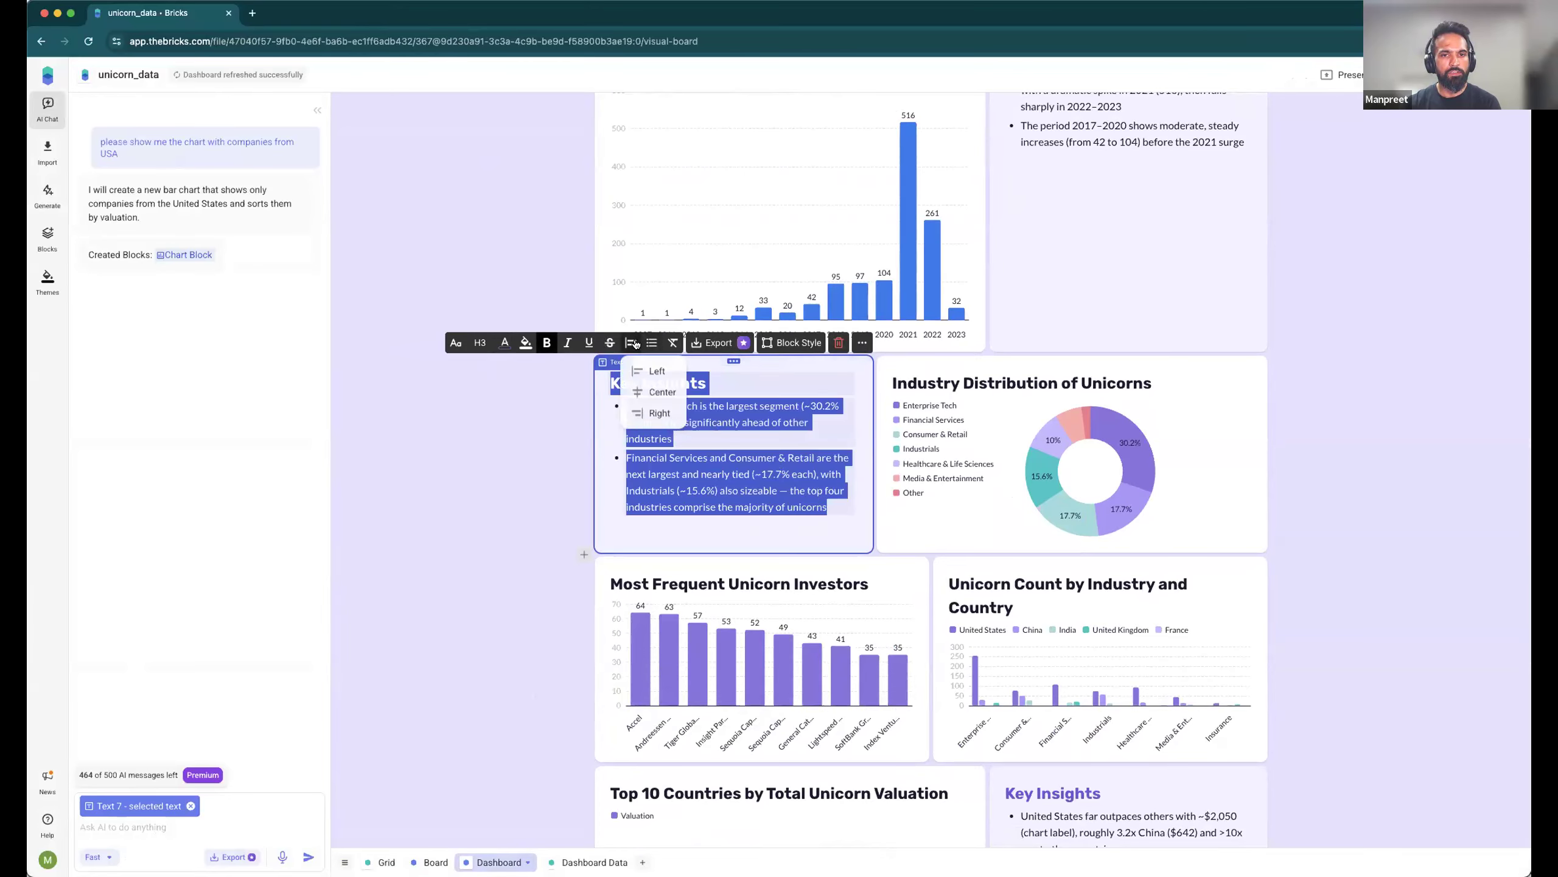
click(659, 414)
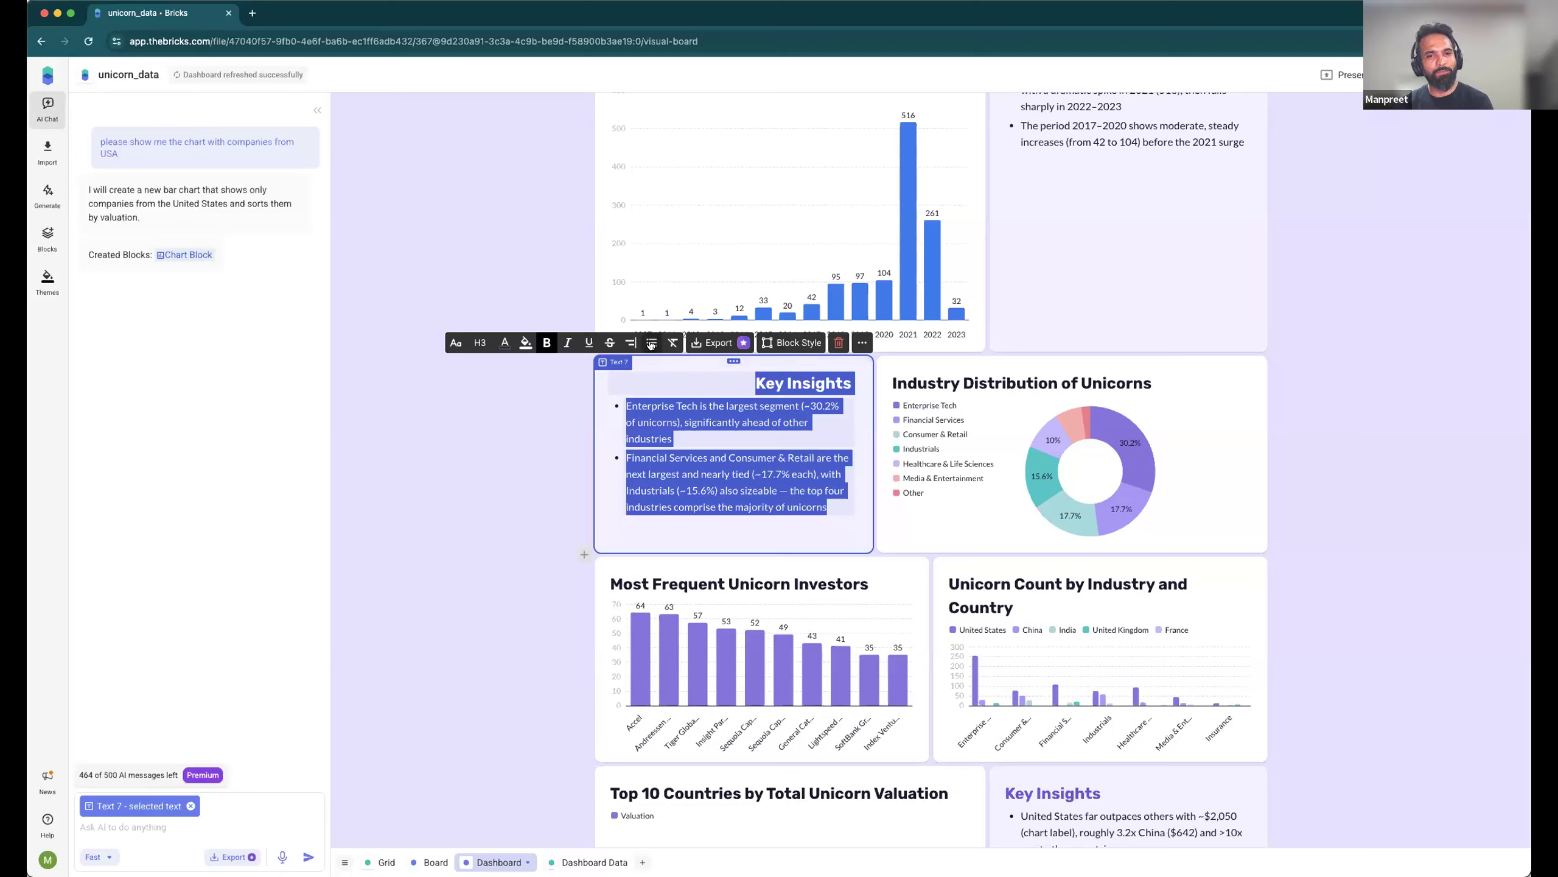
click(630, 343)
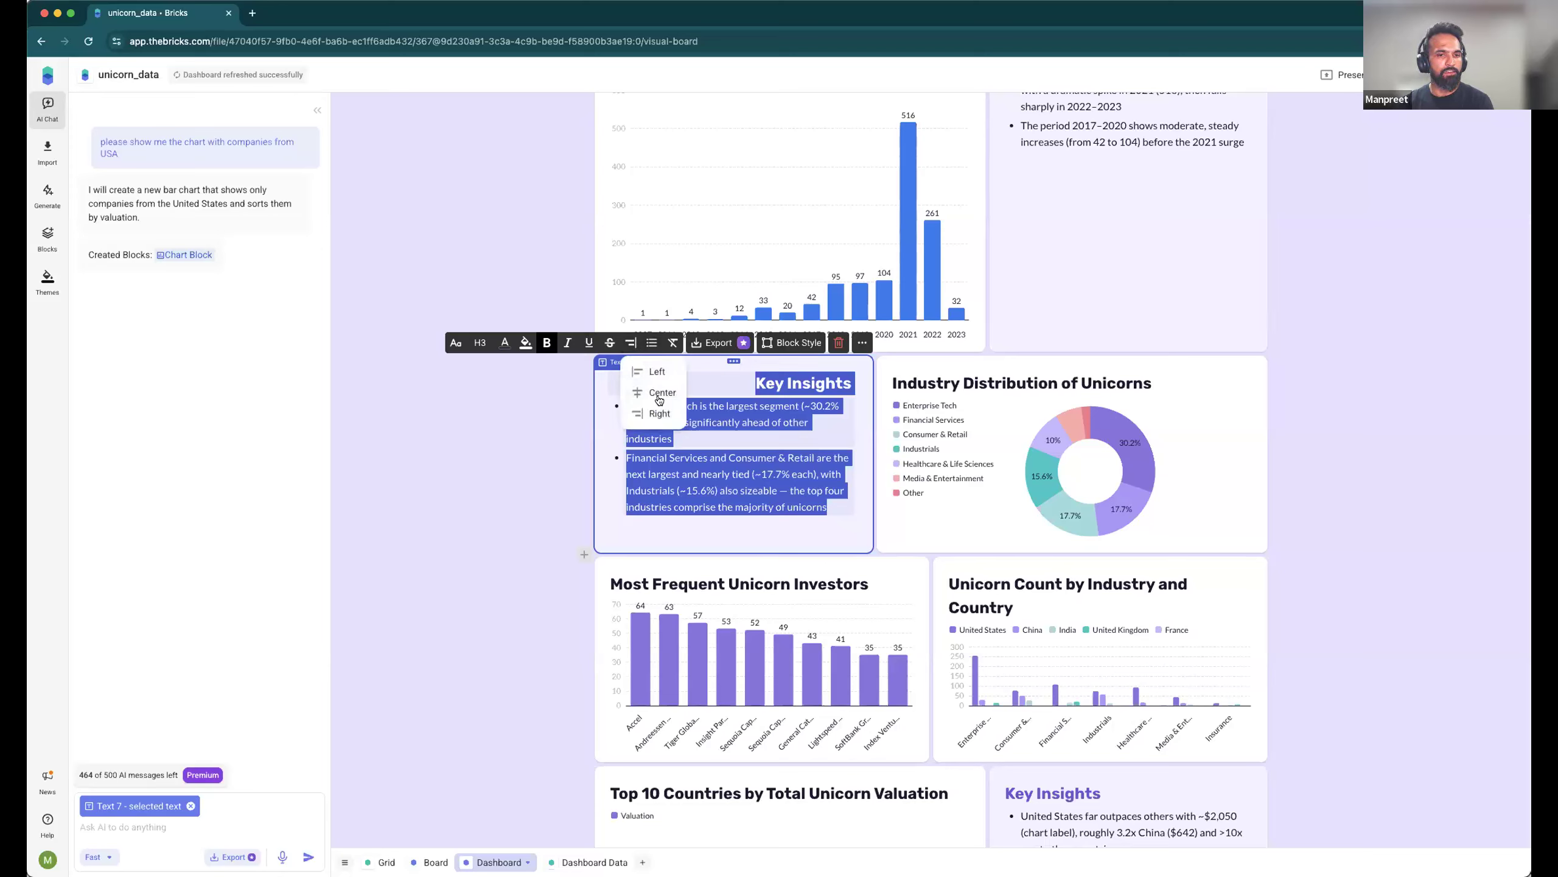
key(super+z)
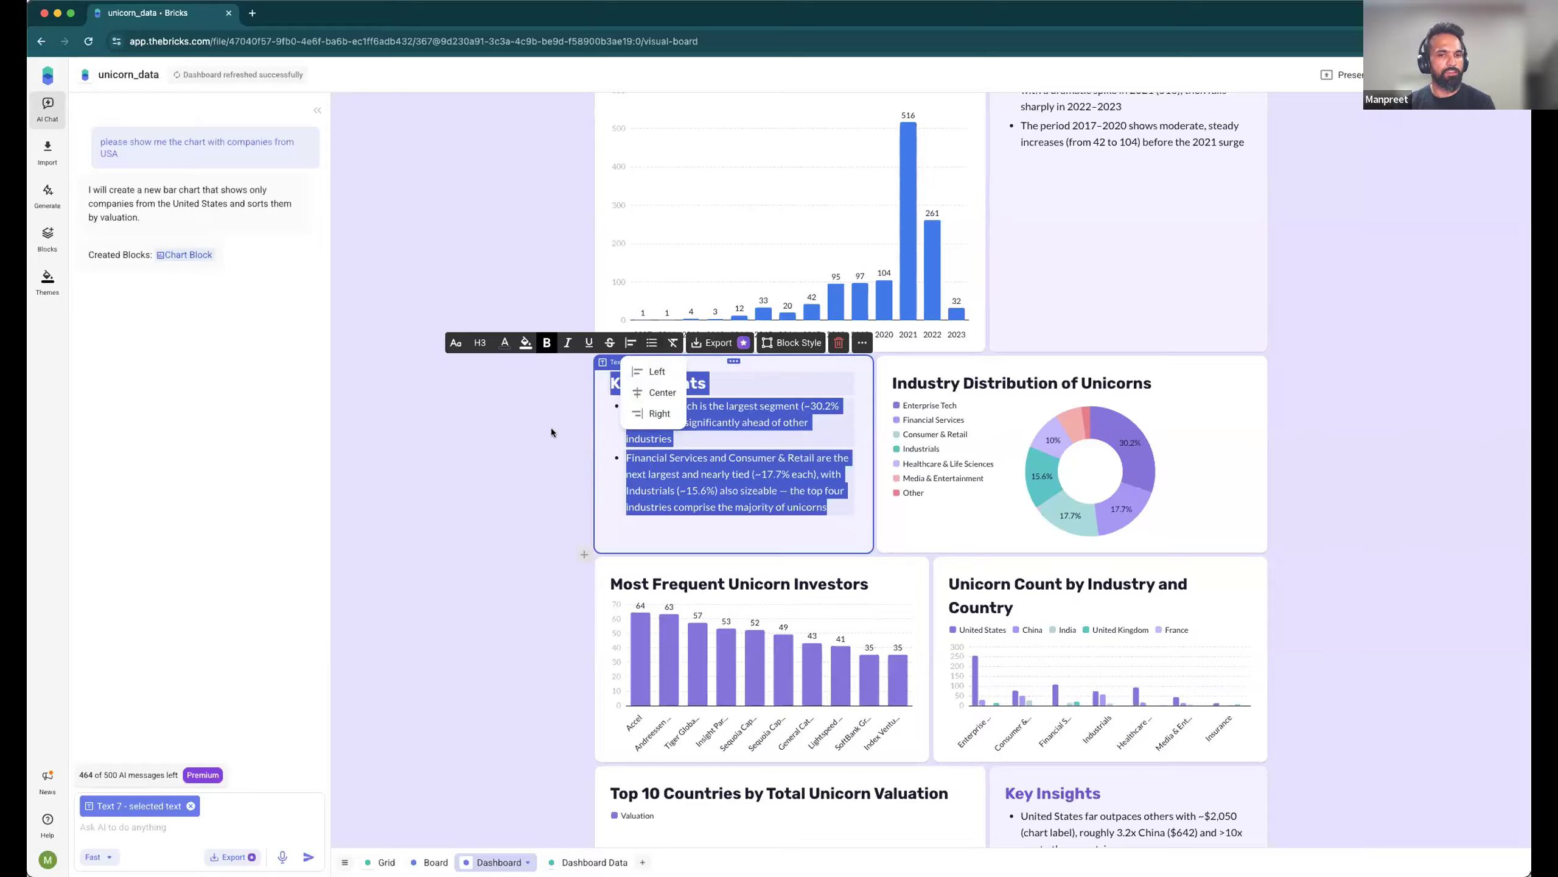
click(534, 453)
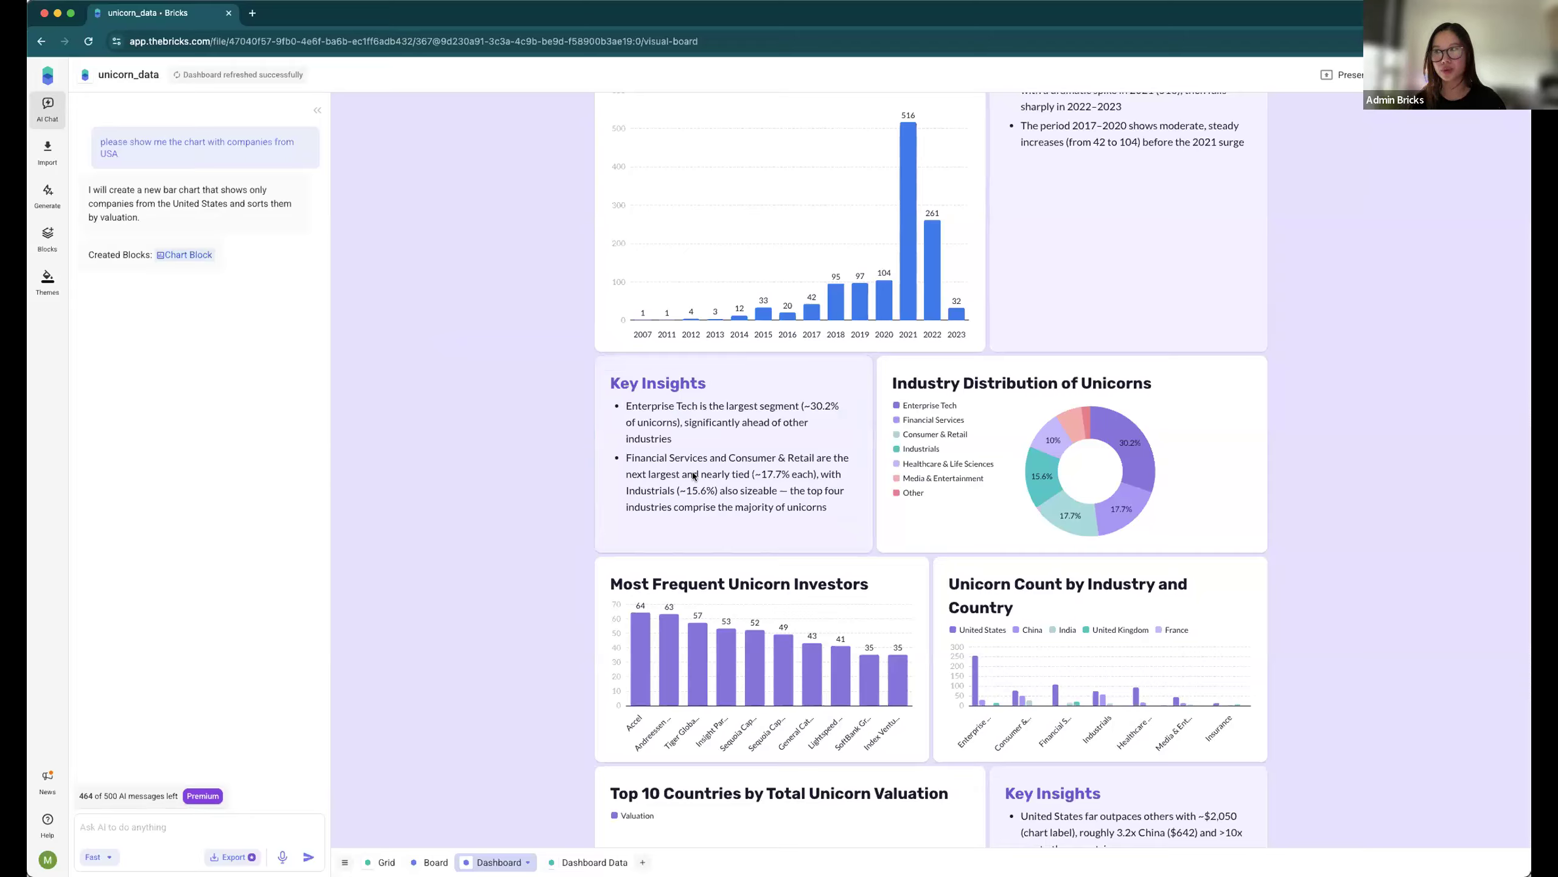
Step: Open the unicorn_data file's sharing options and review the link access choices and the suggested people to invite
click(769, 469)
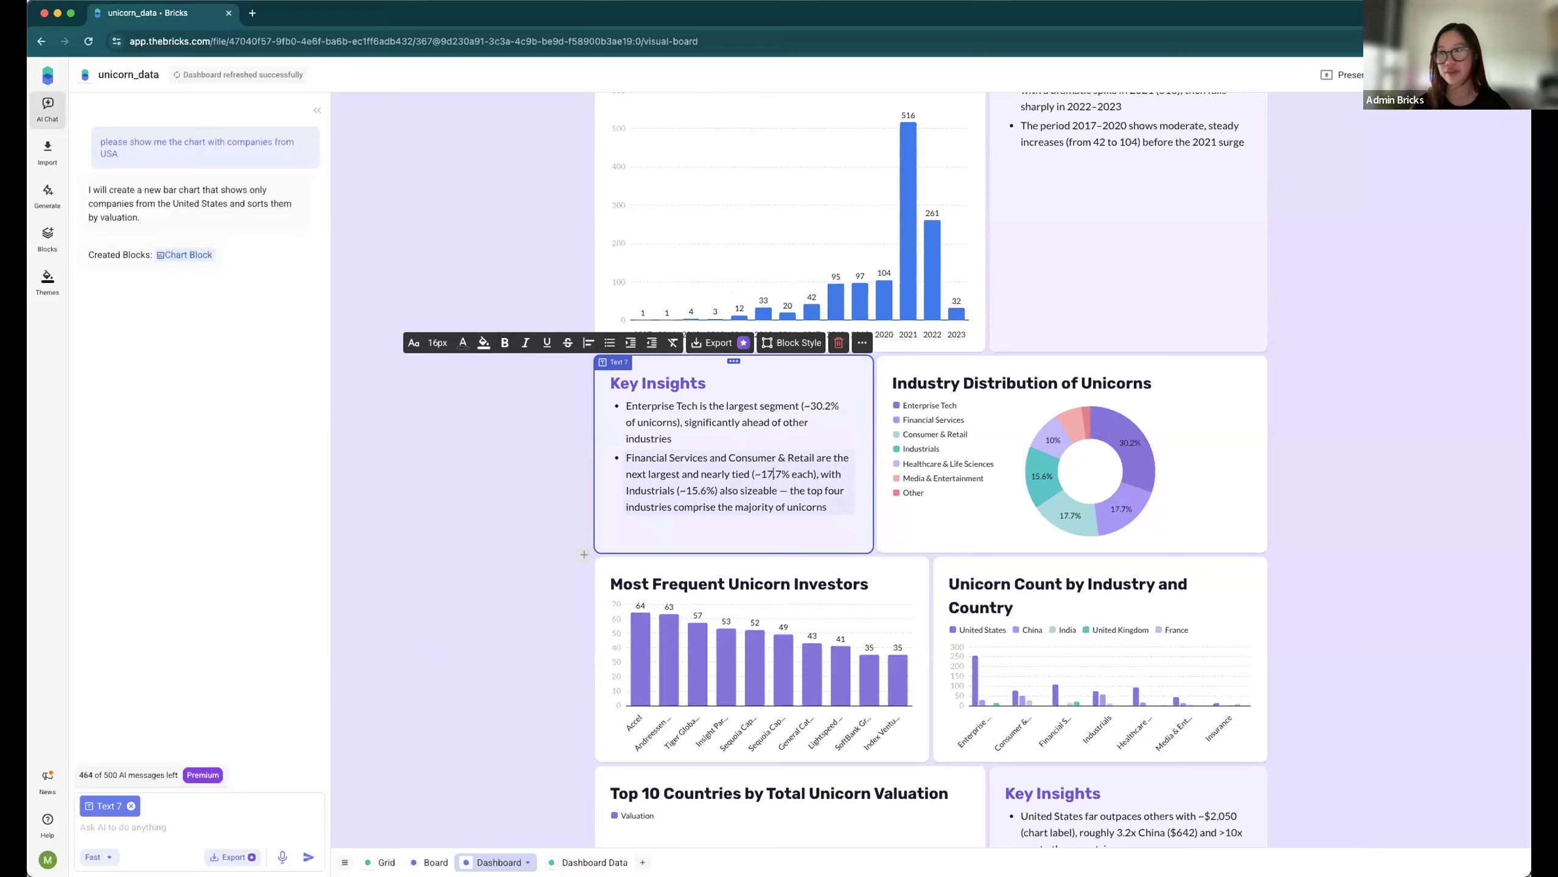
click(1496, 74)
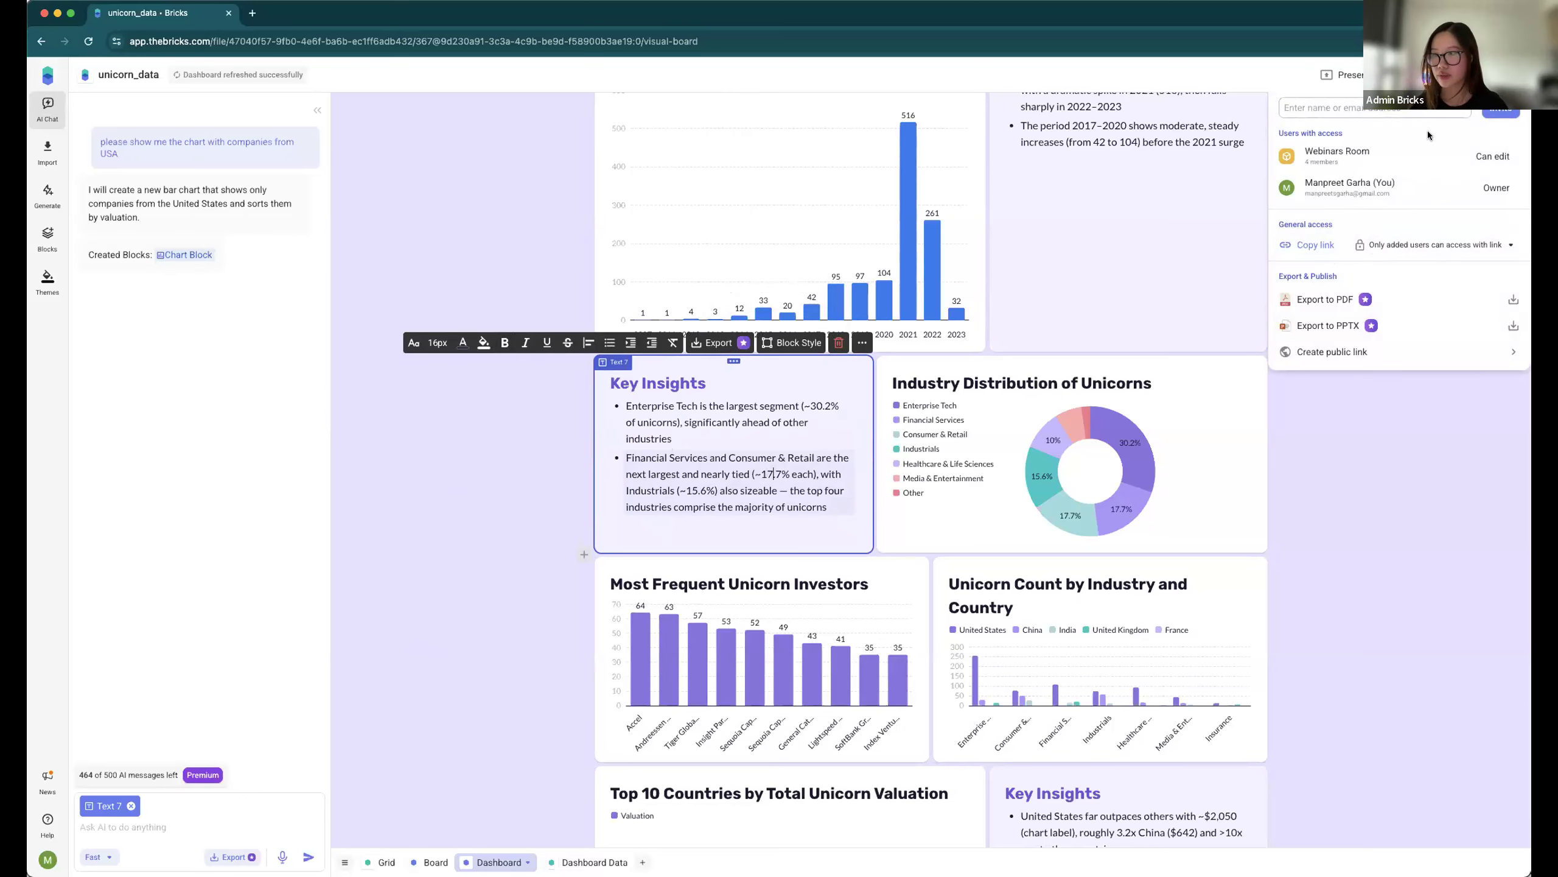
click(1434, 245)
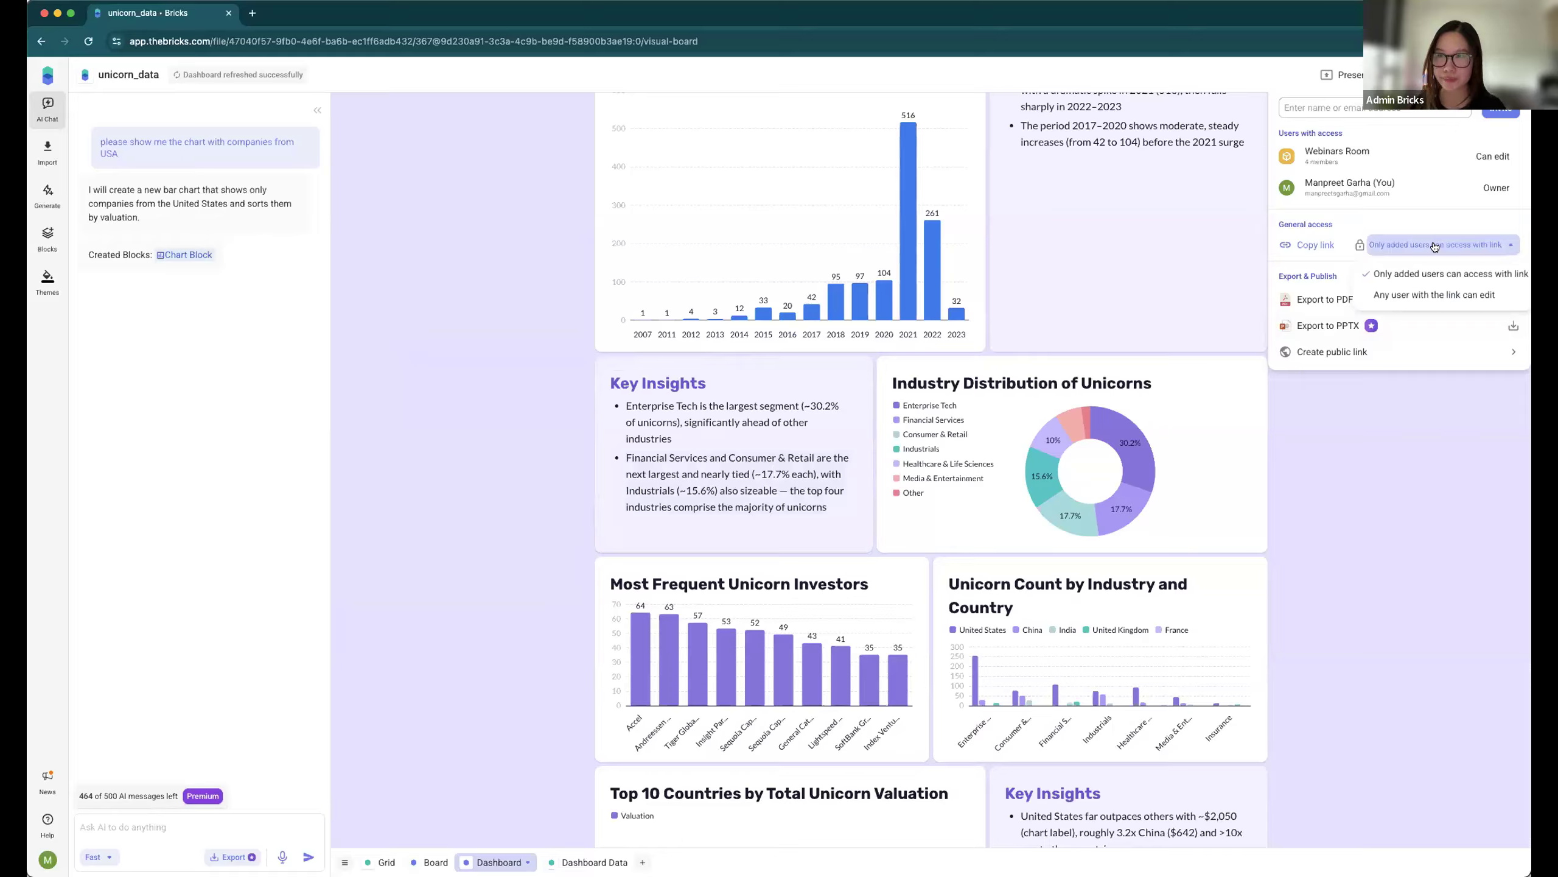
click(1391, 111)
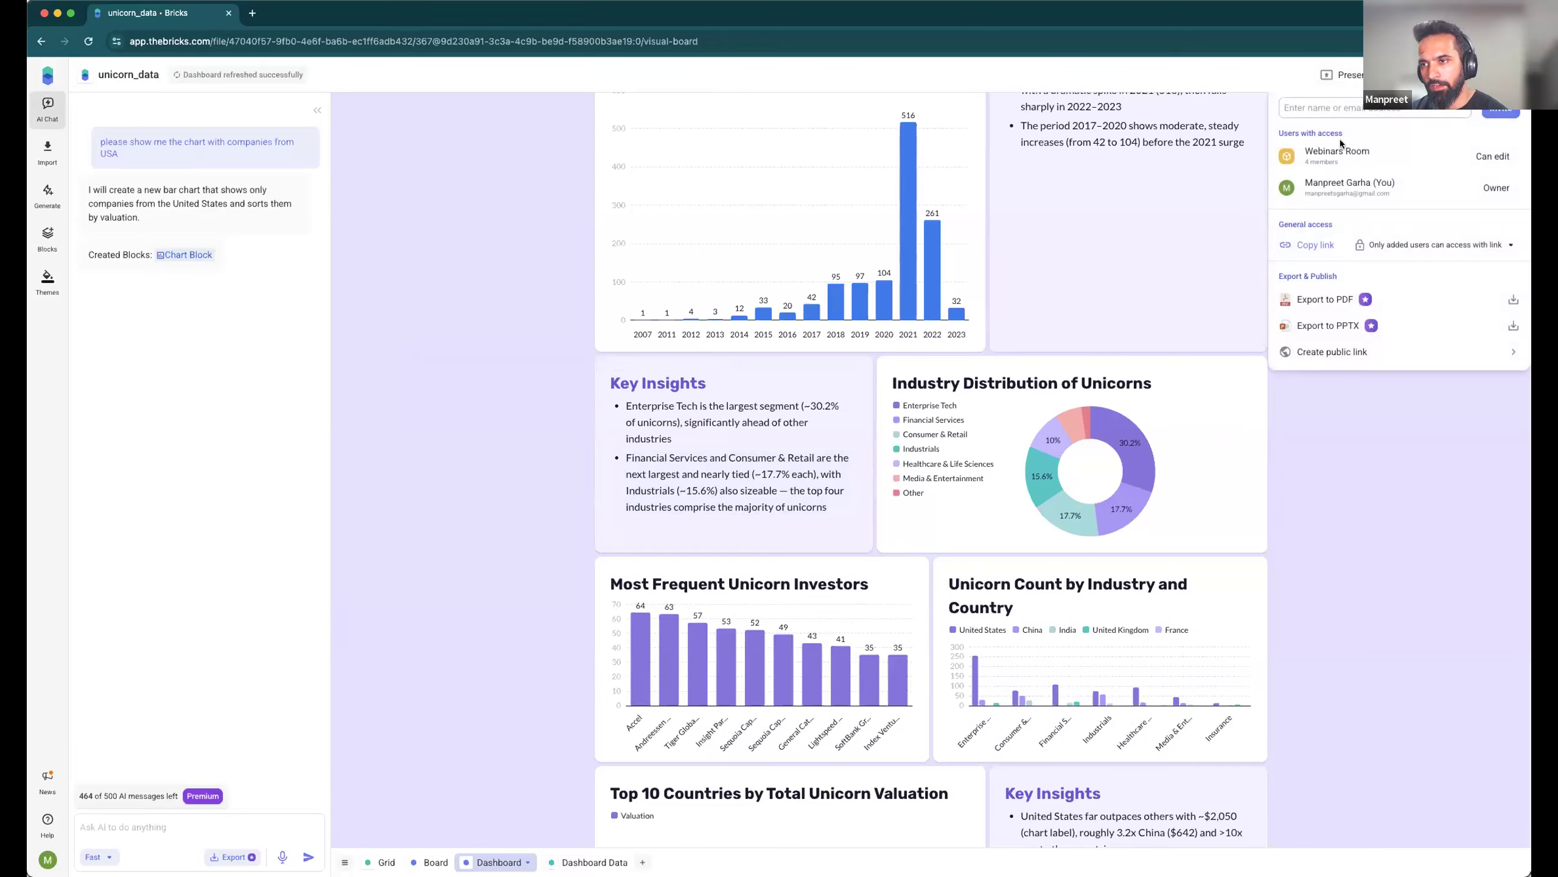
click(1302, 107)
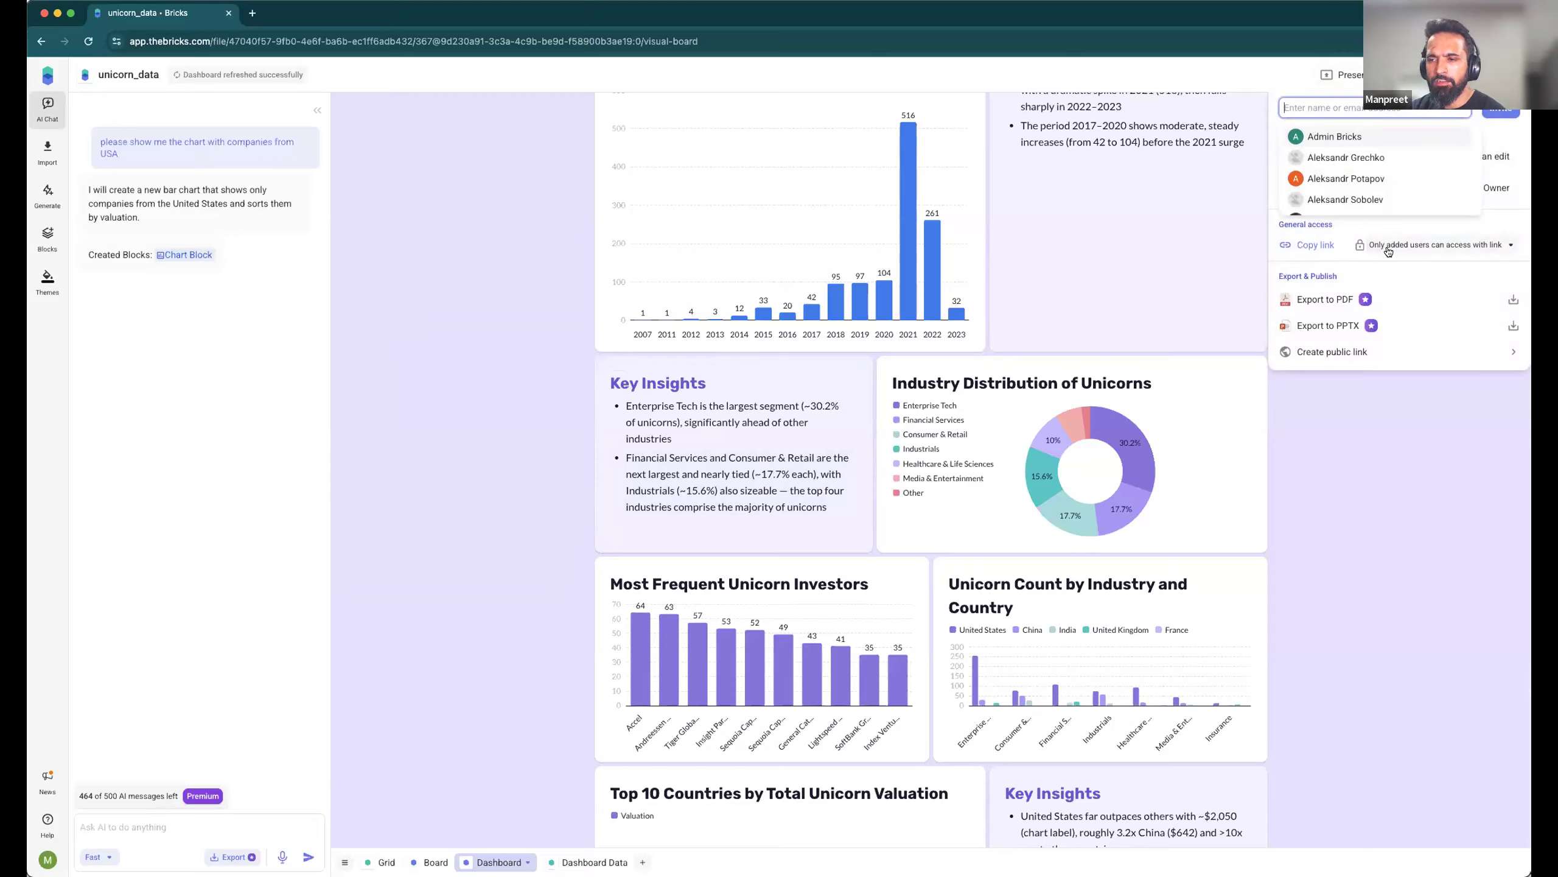
Step: Try general access as "Any user with the link can edit" and restore "Only added users can access with link"
click(1387, 245)
click(1412, 295)
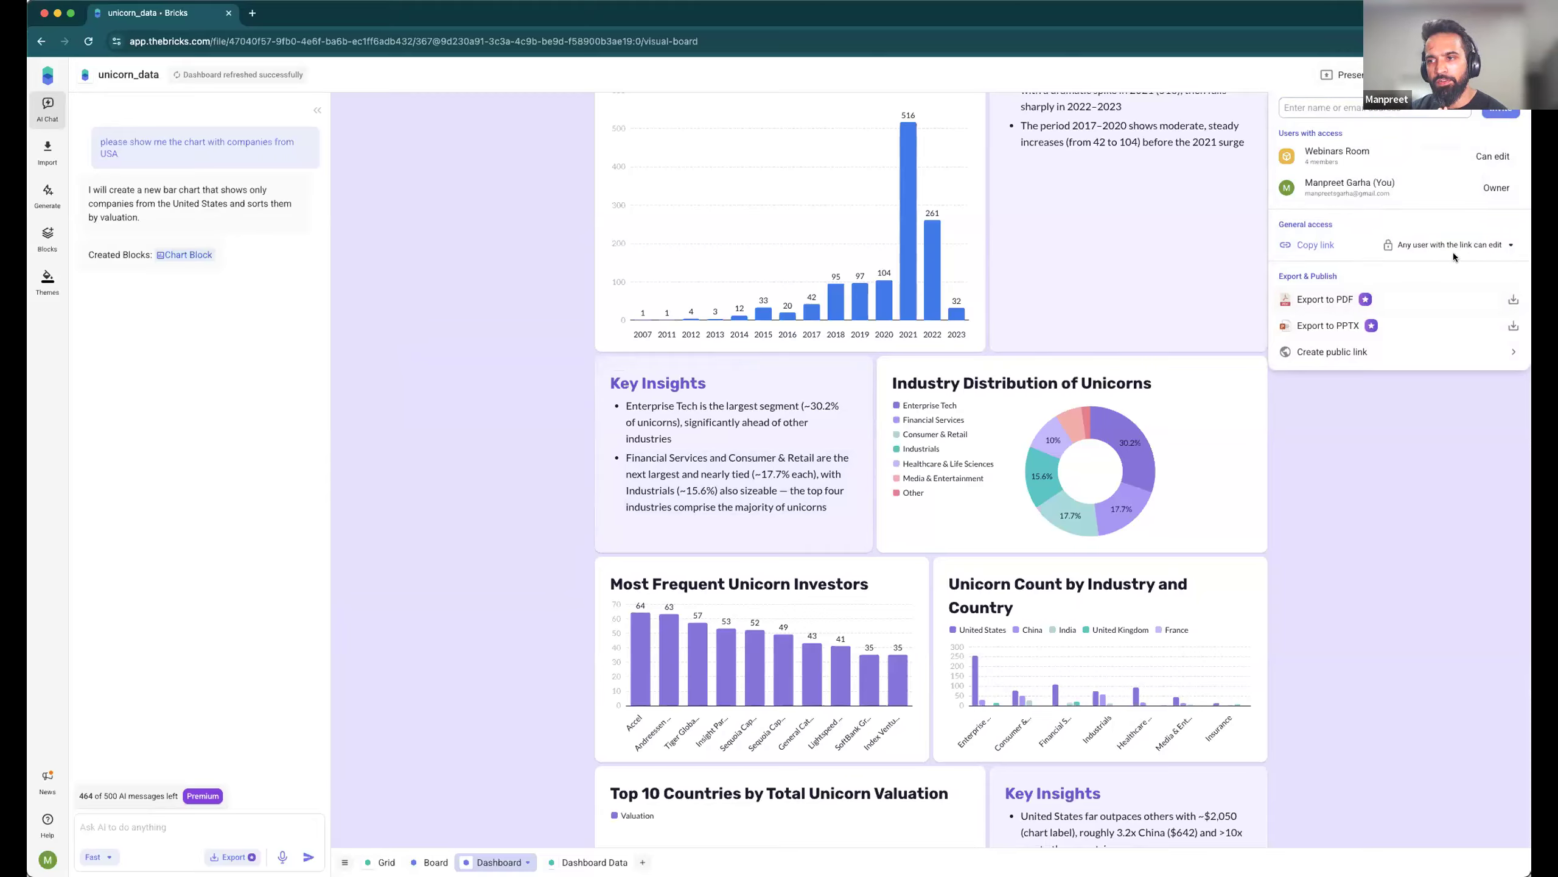
click(1439, 245)
click(1434, 278)
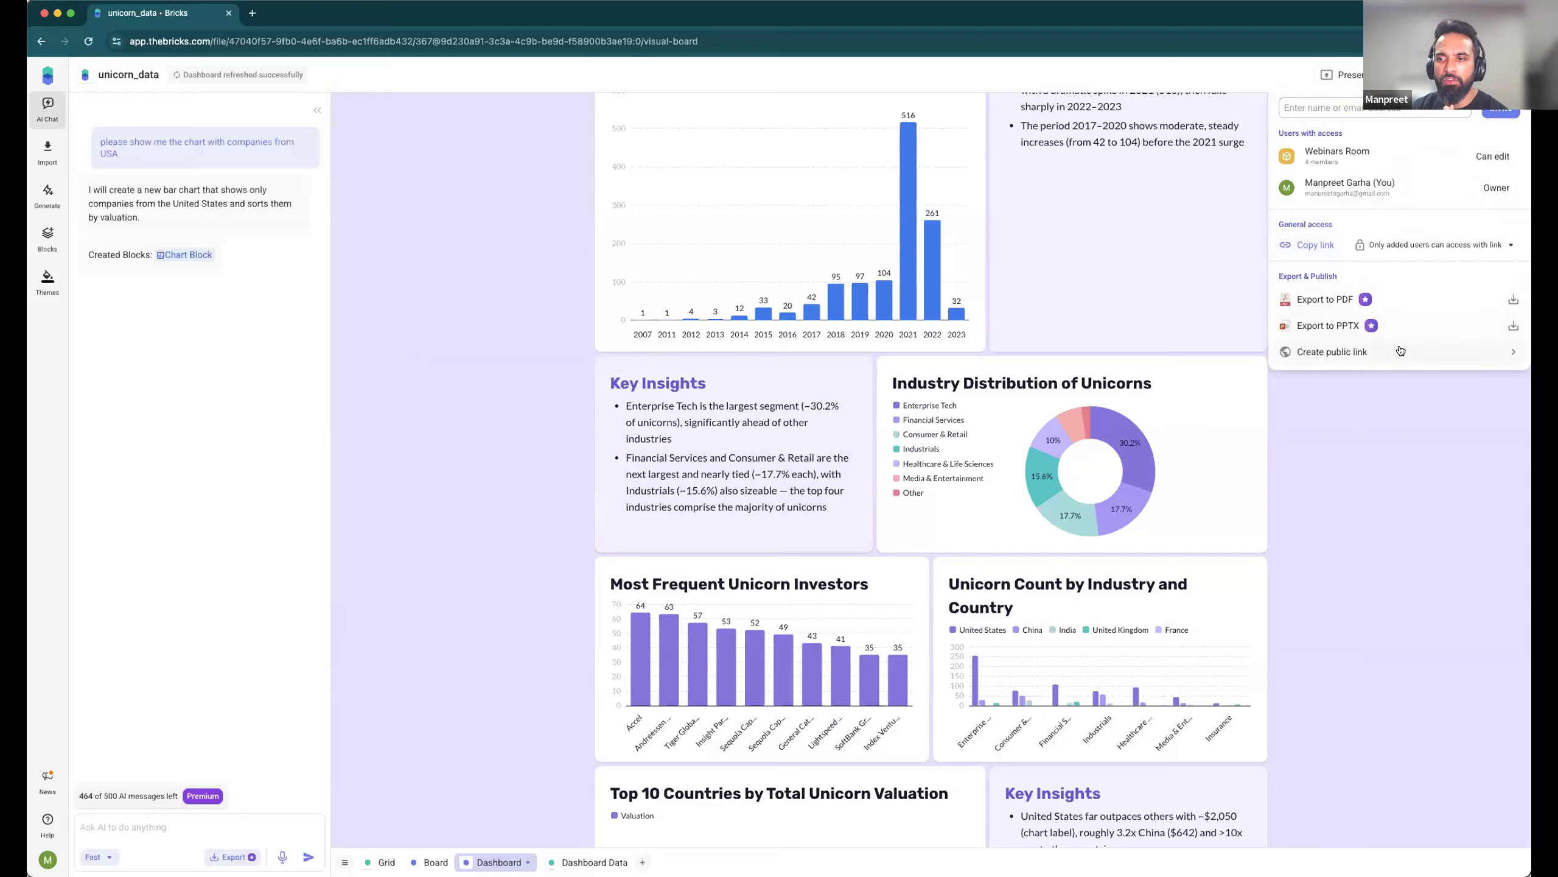
Step: Examine the page choices for creating a public link and leave the sharing options without creating one
click(1366, 352)
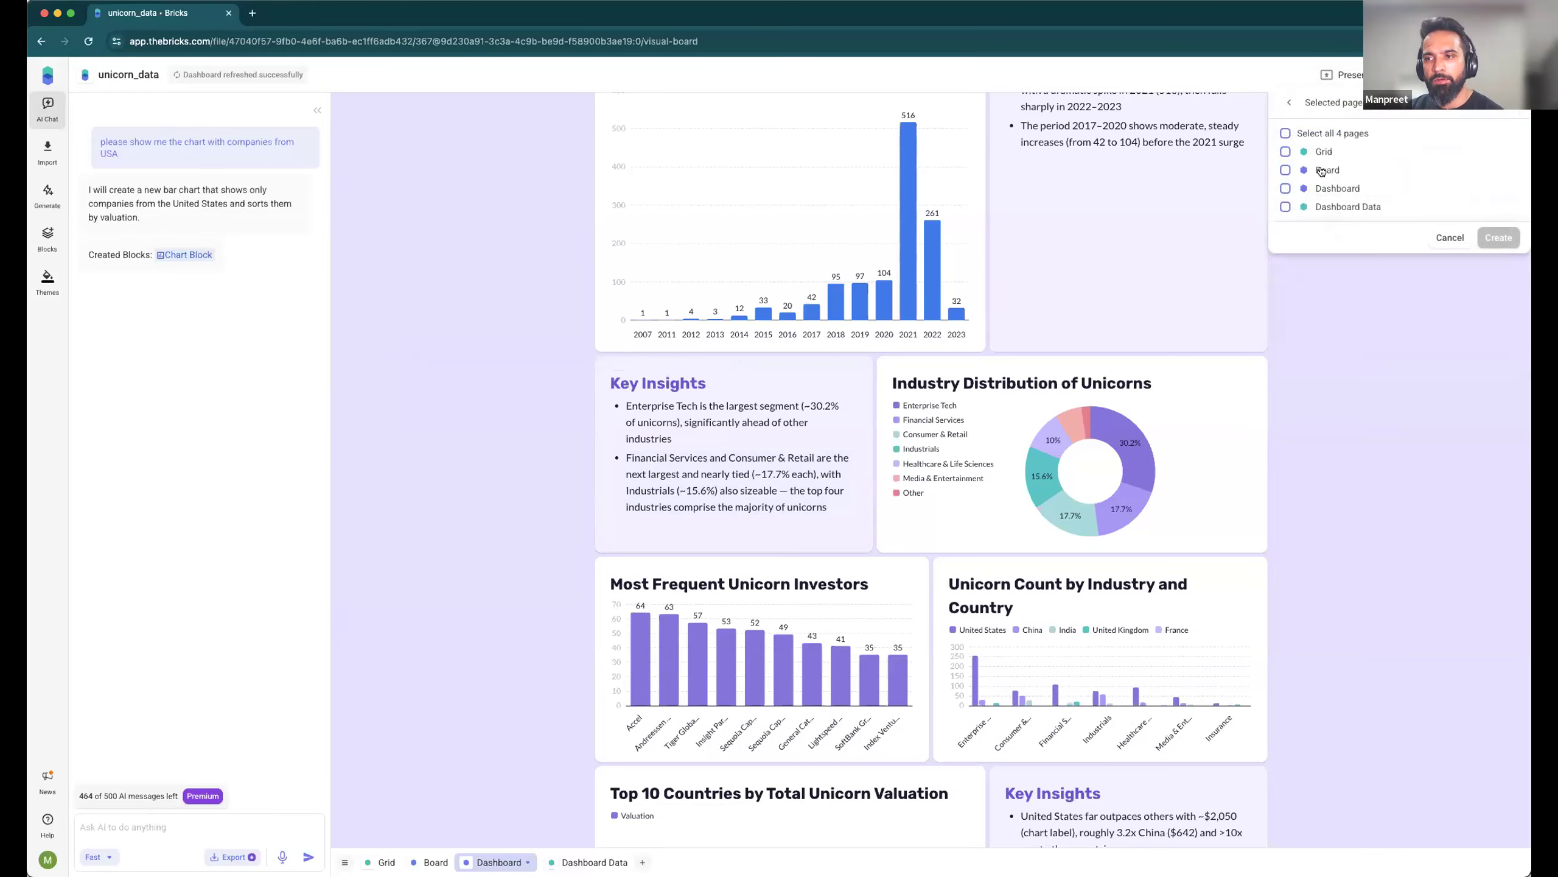
click(1290, 103)
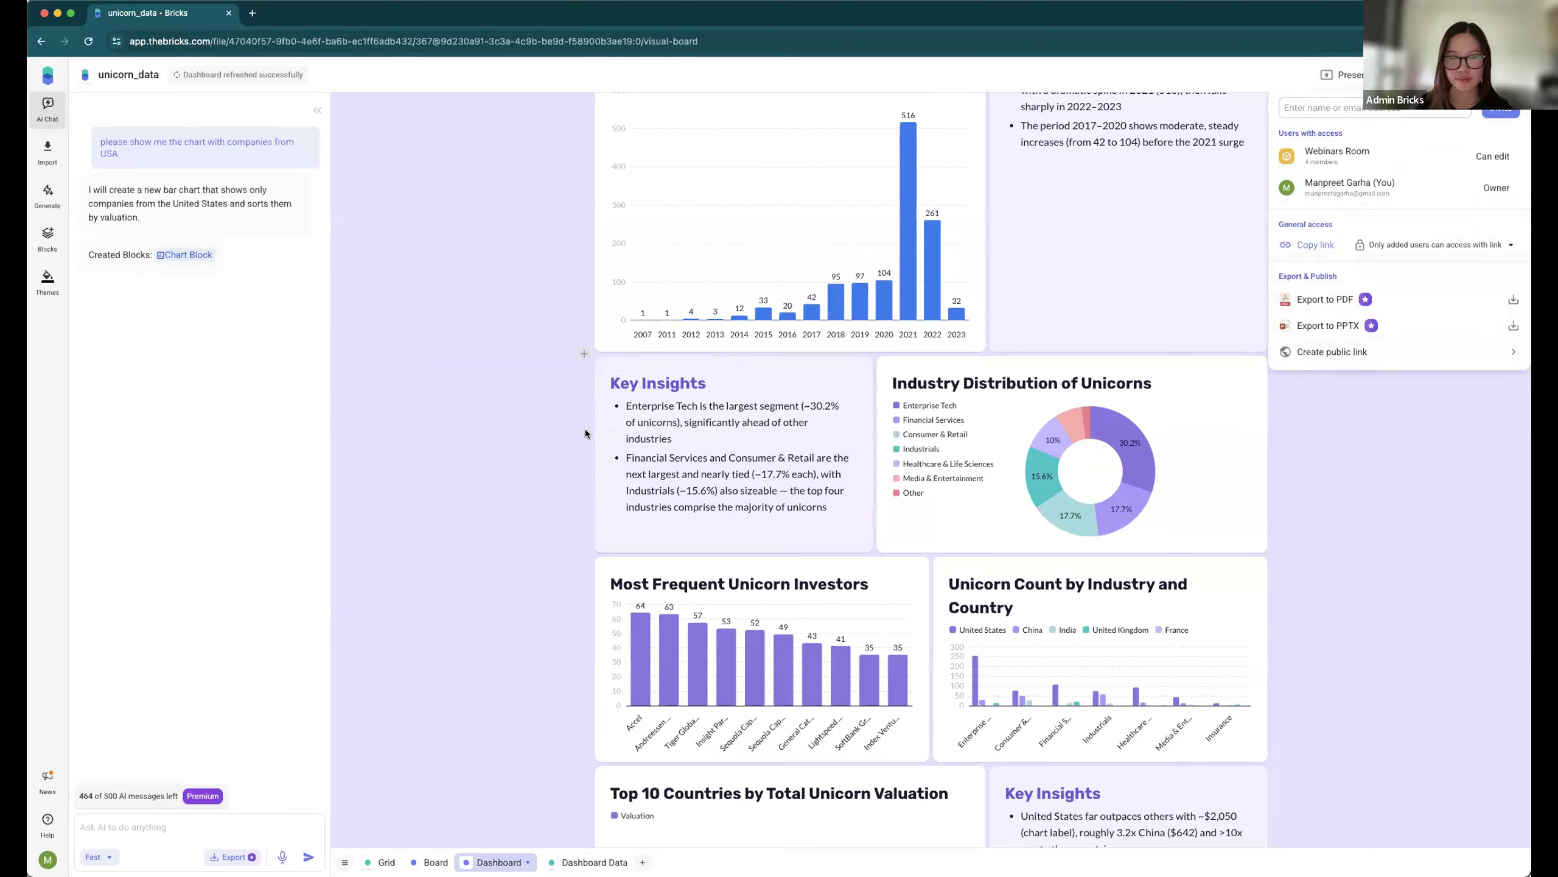
click(516, 354)
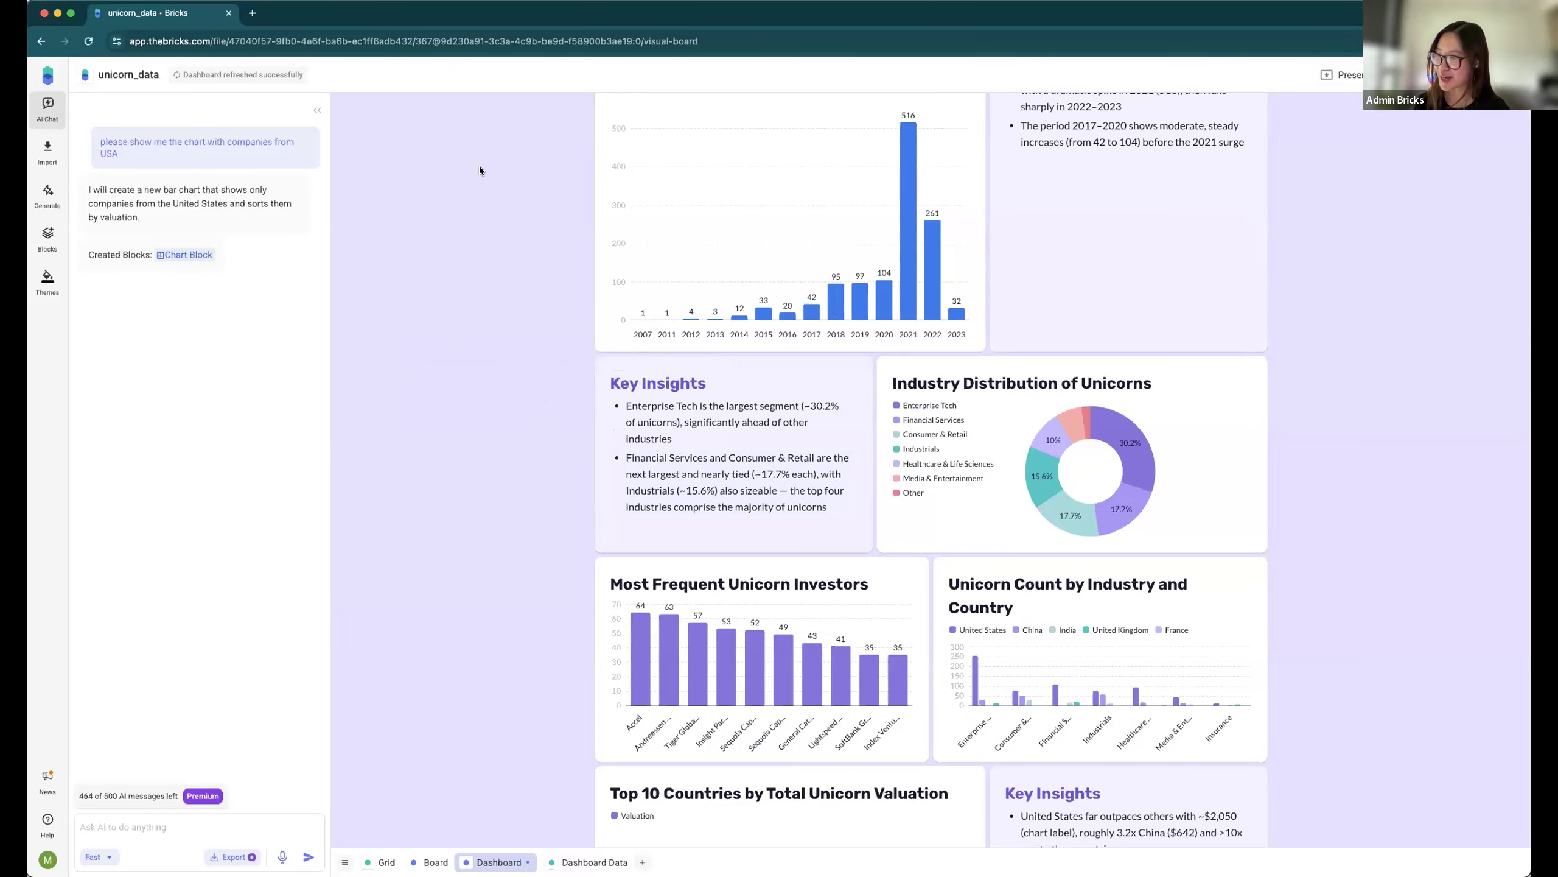
Step: Narrow the Global Unicorn Companies Insights Dashboard title block to free an empty slot beside it in the same row
scroll(577, 335, up, 10)
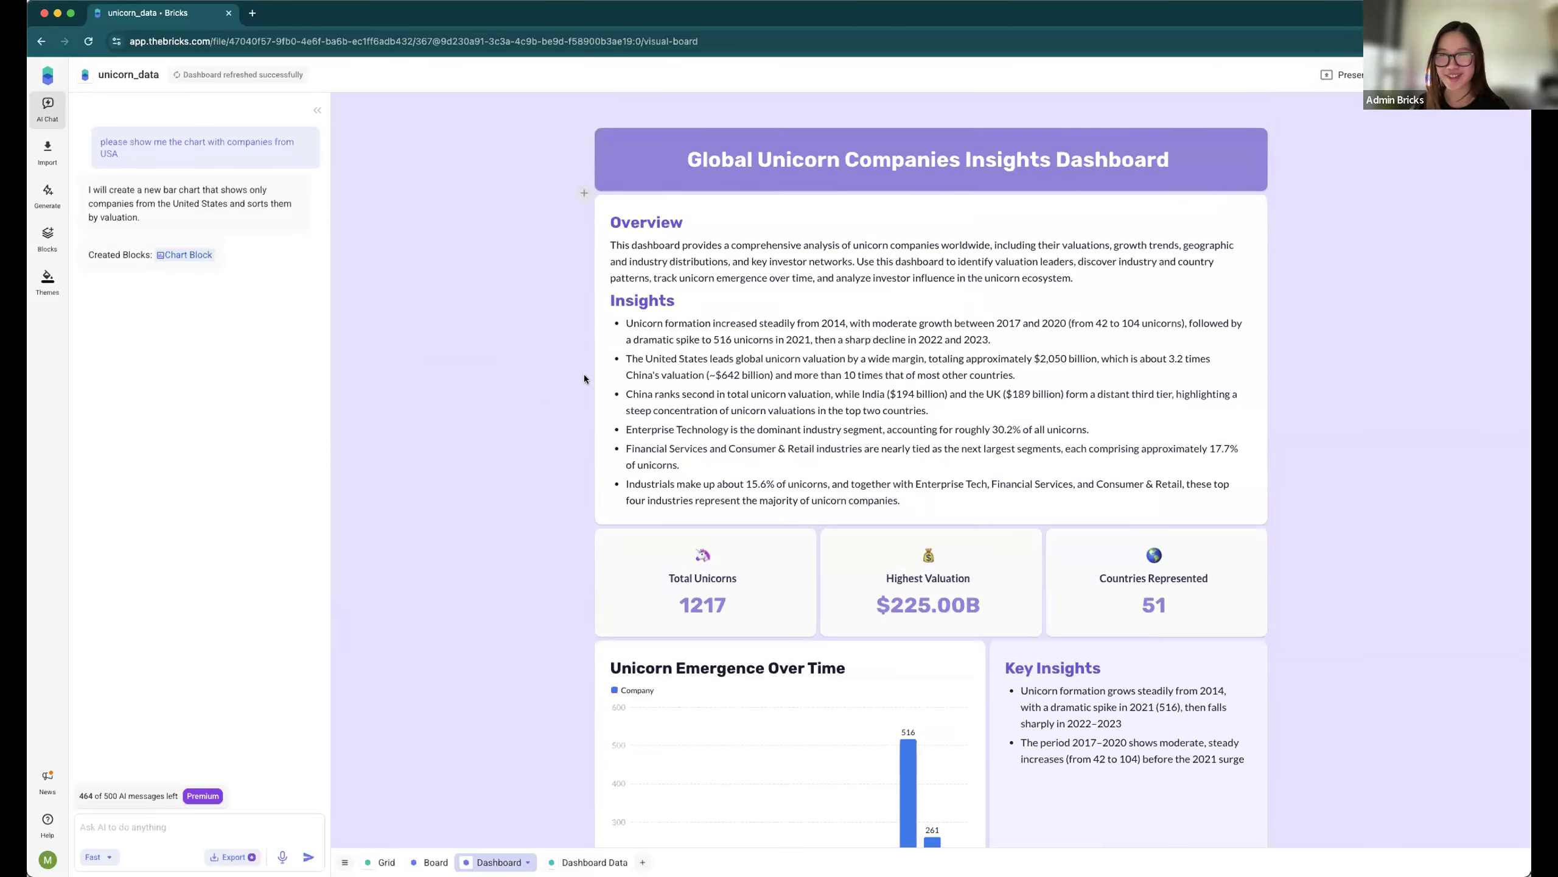
click(910, 198)
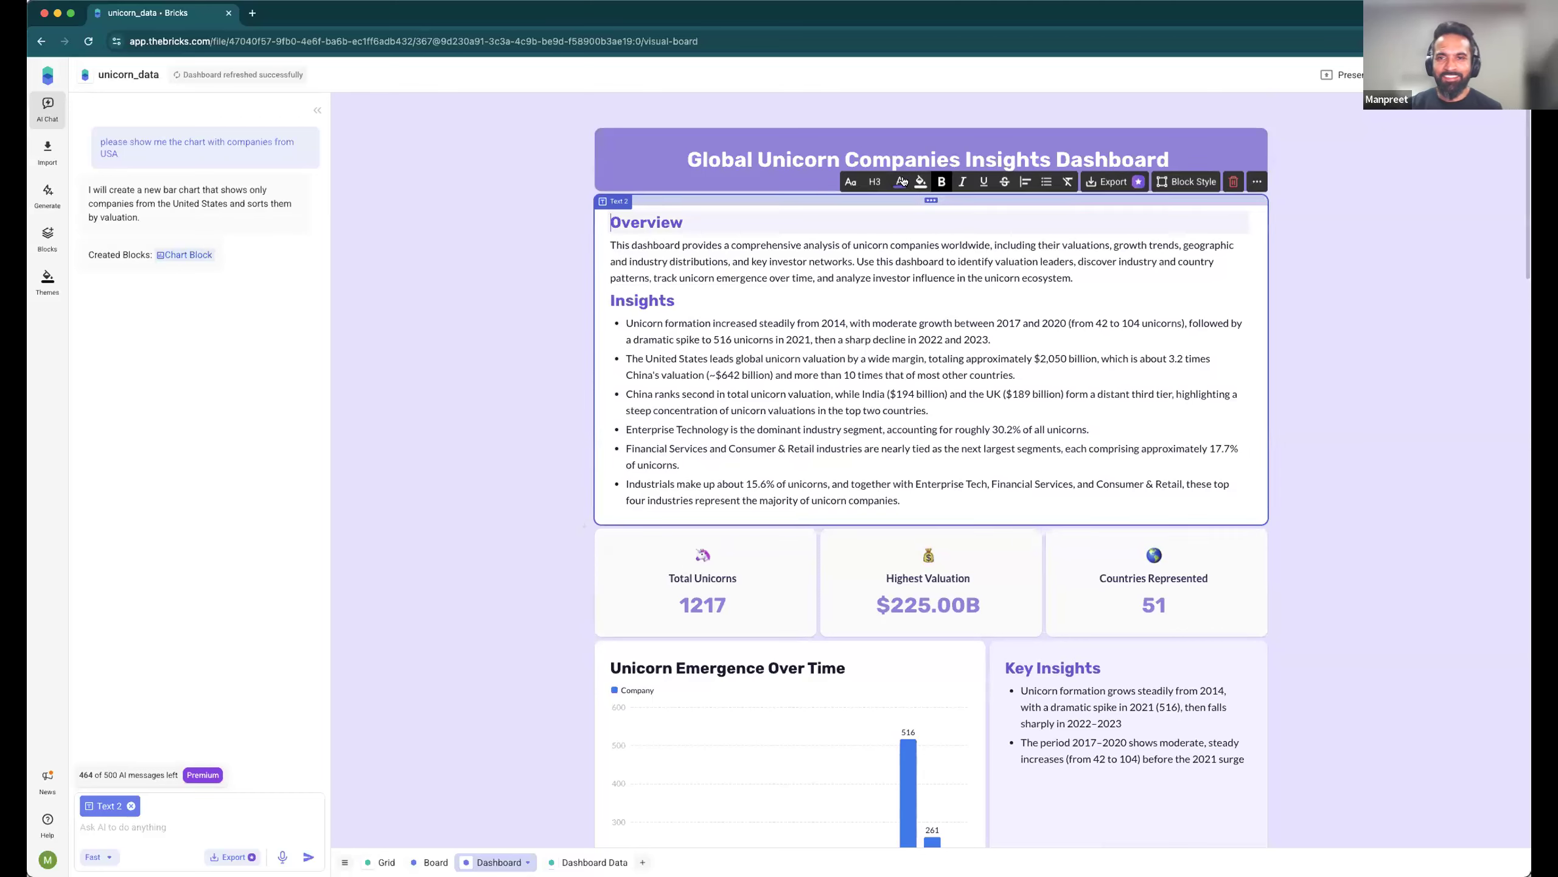
click(761, 162)
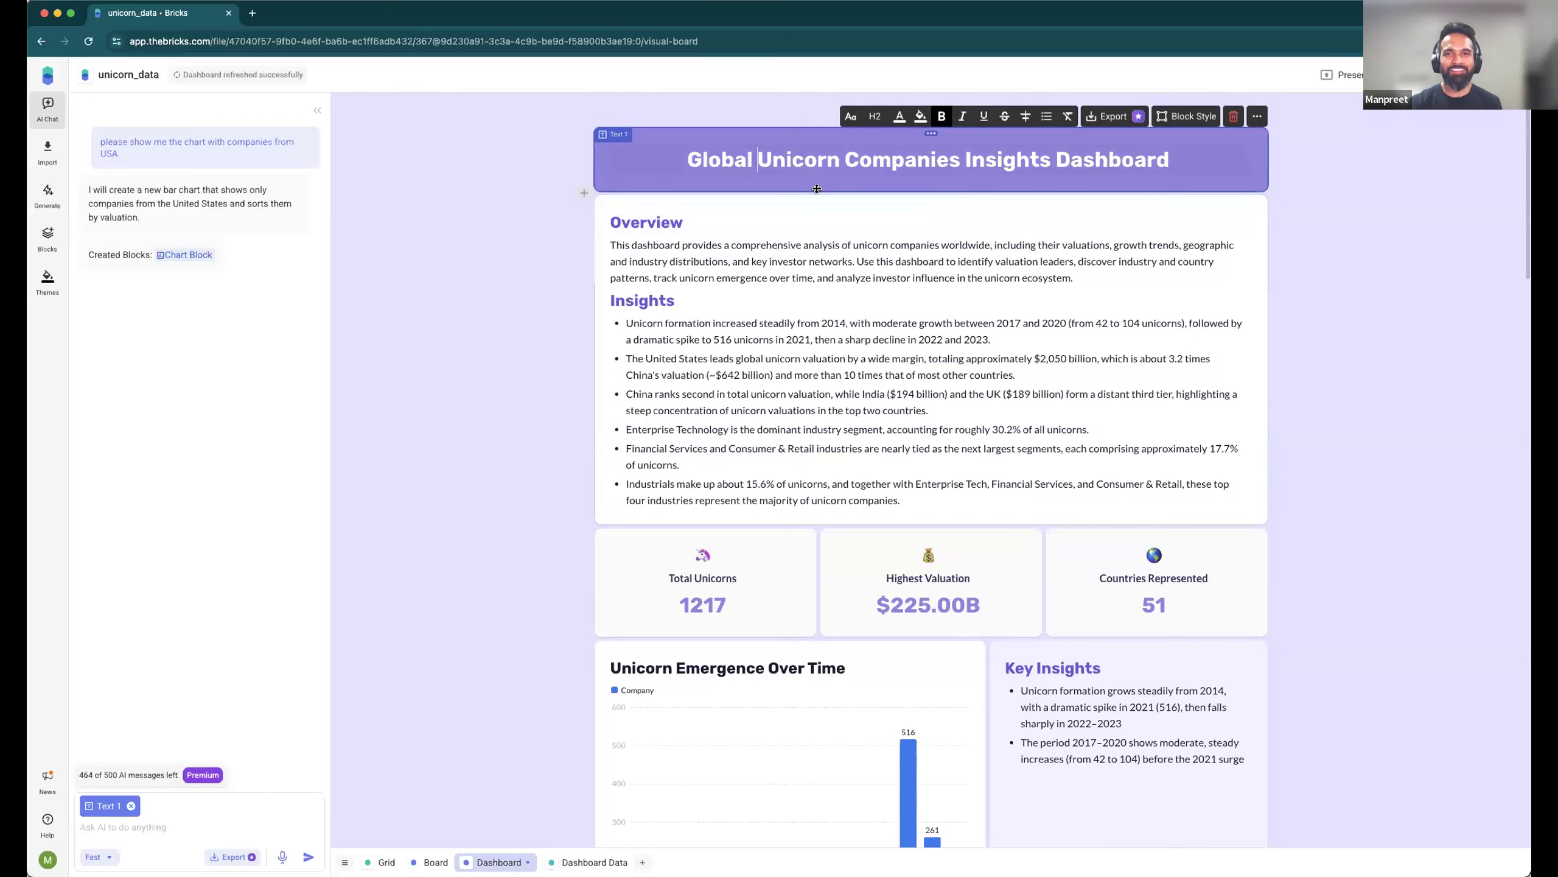
drag(817, 190, 708, 193)
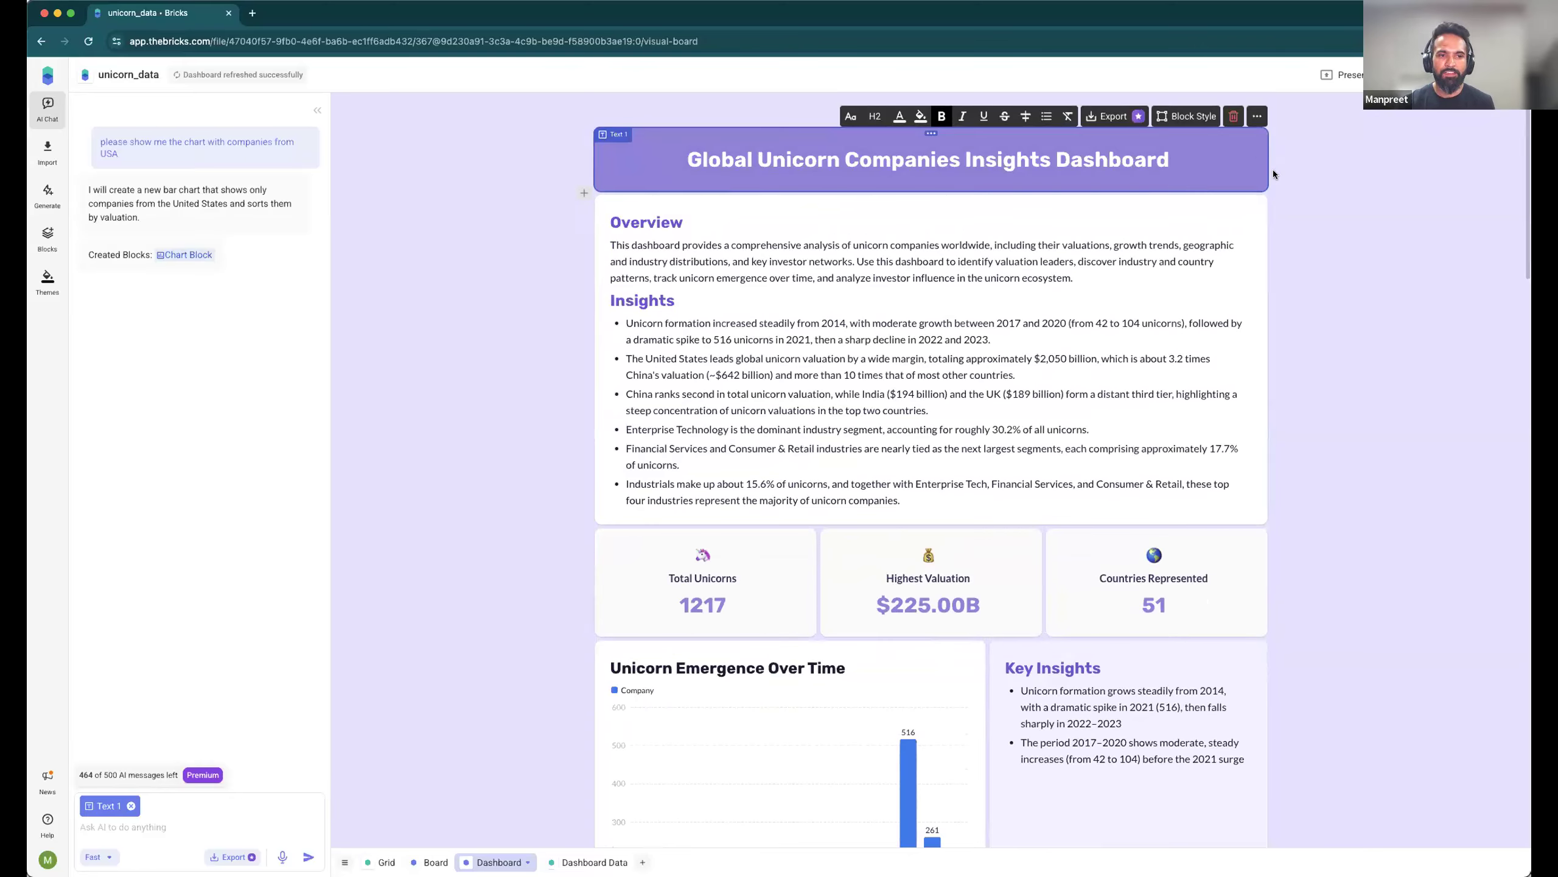
click(507, 240)
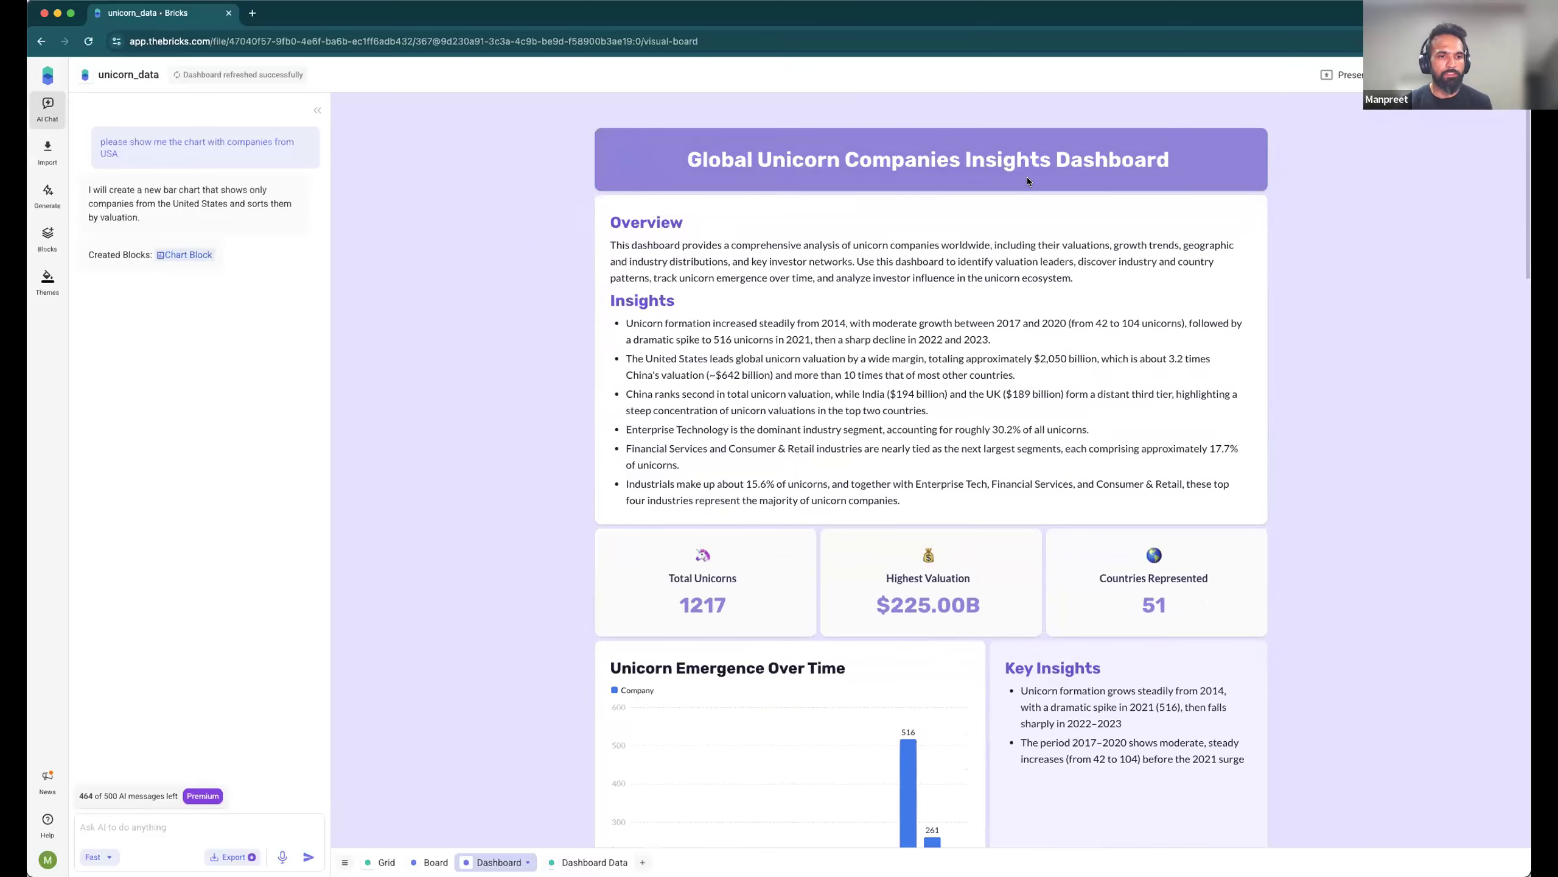
click(1227, 179)
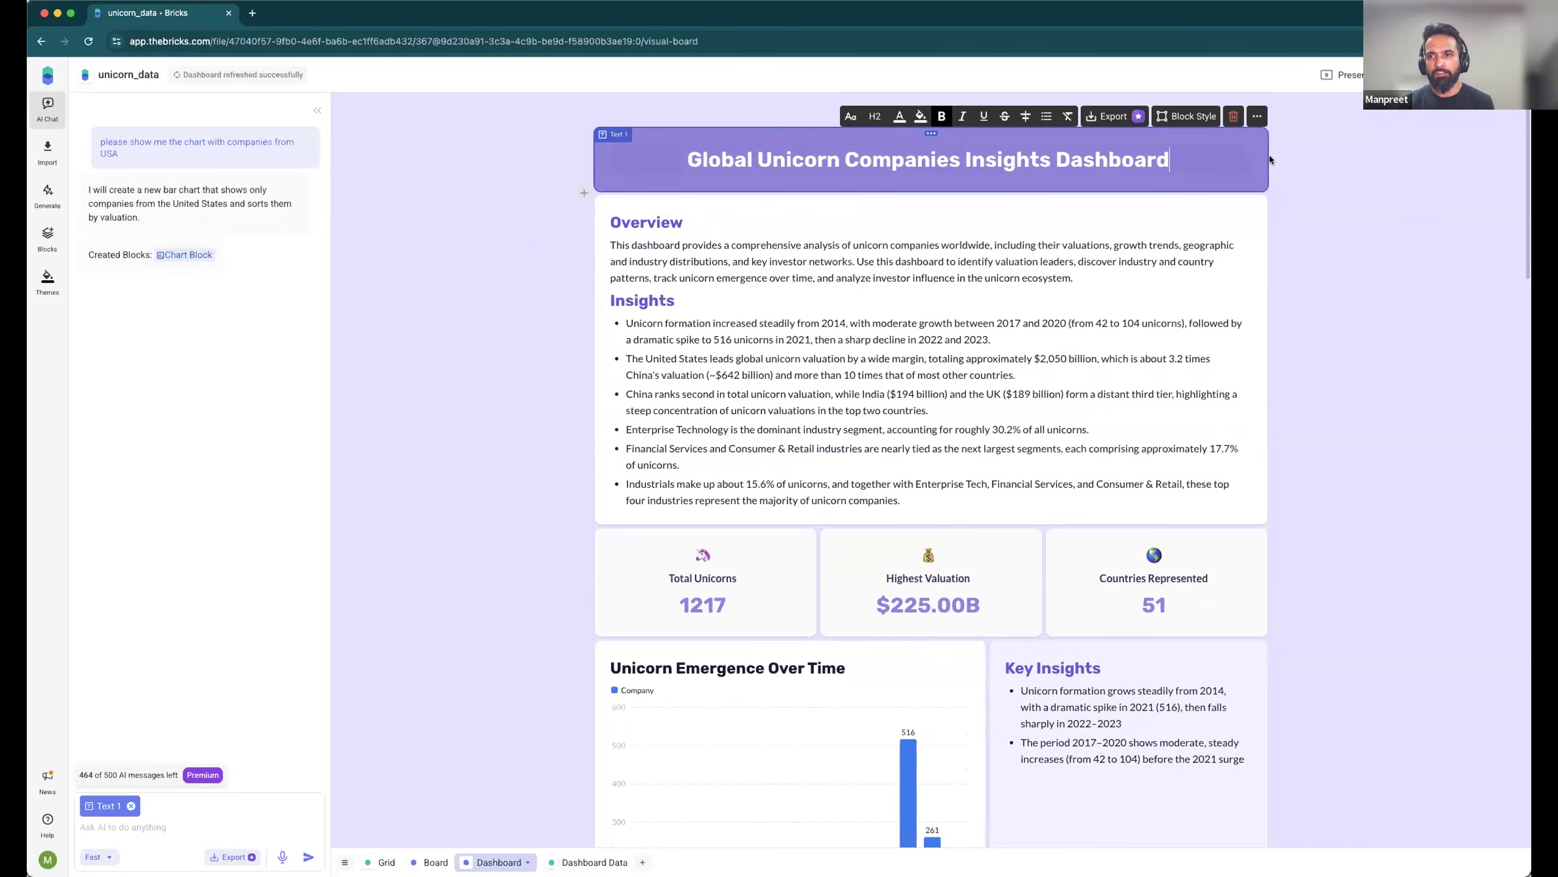
drag(1268, 155, 987, 163)
drag(829, 190, 826, 215)
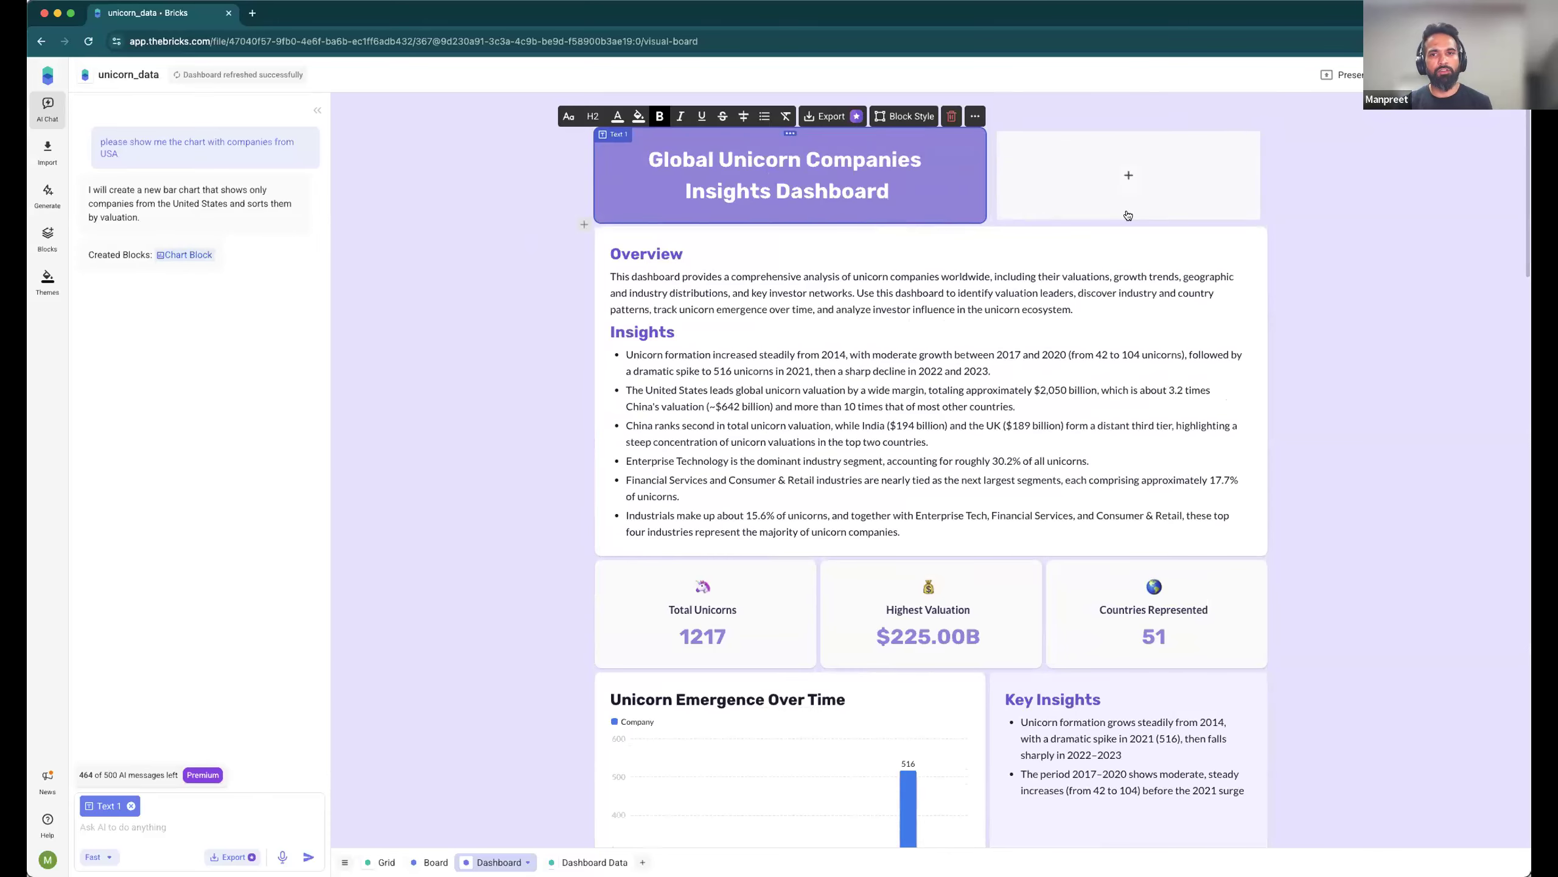
Step: Insert an image block in the empty slot beside the dashboard title and upload the Bricks logo into it
click(1077, 187)
click(1080, 169)
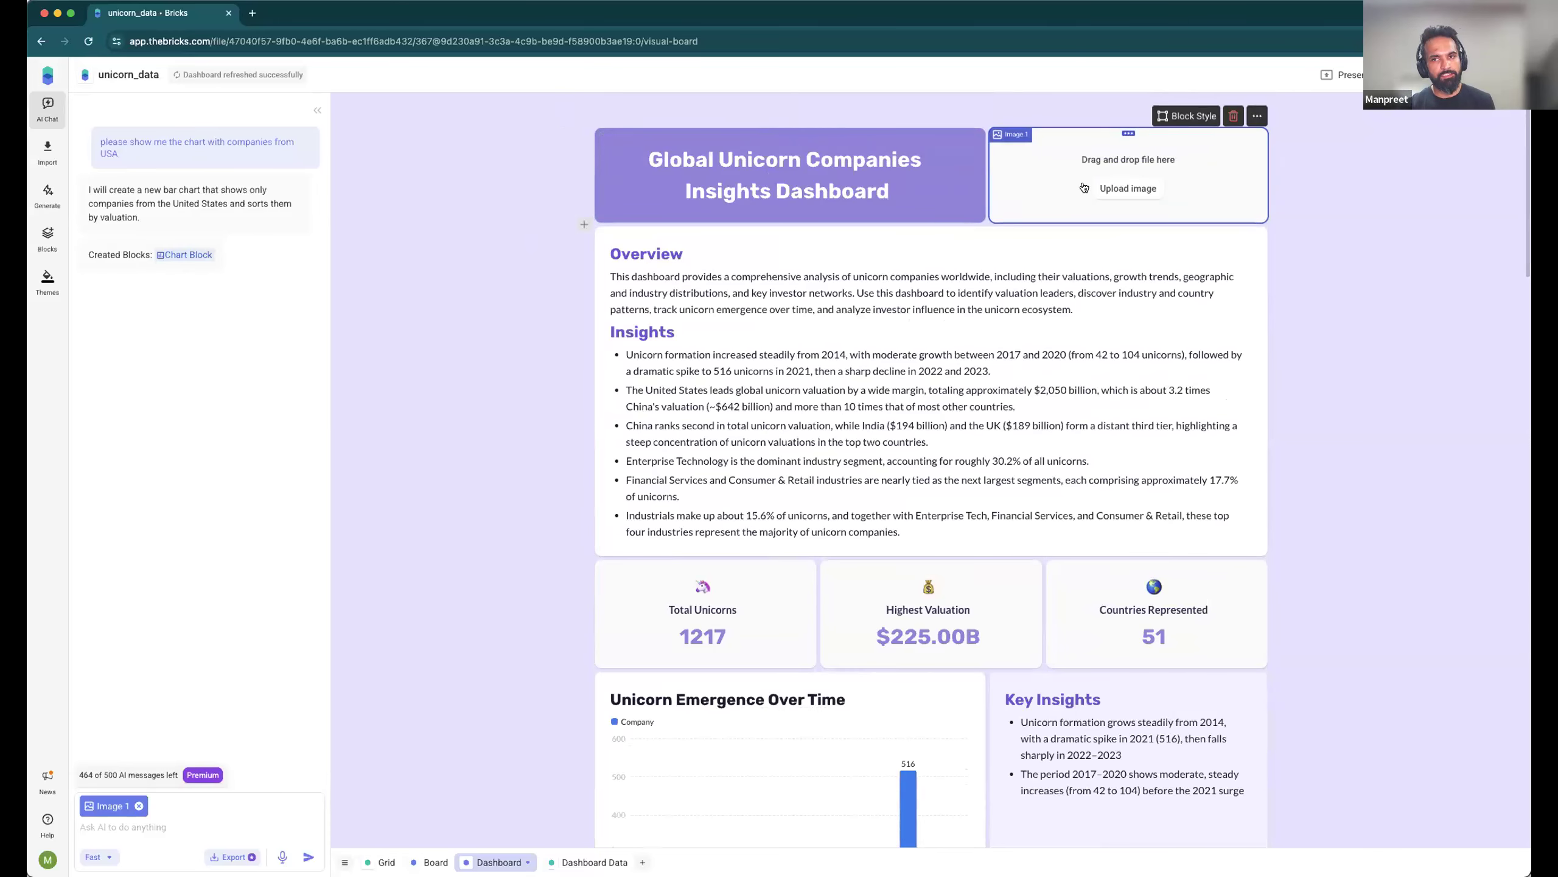
click(1104, 190)
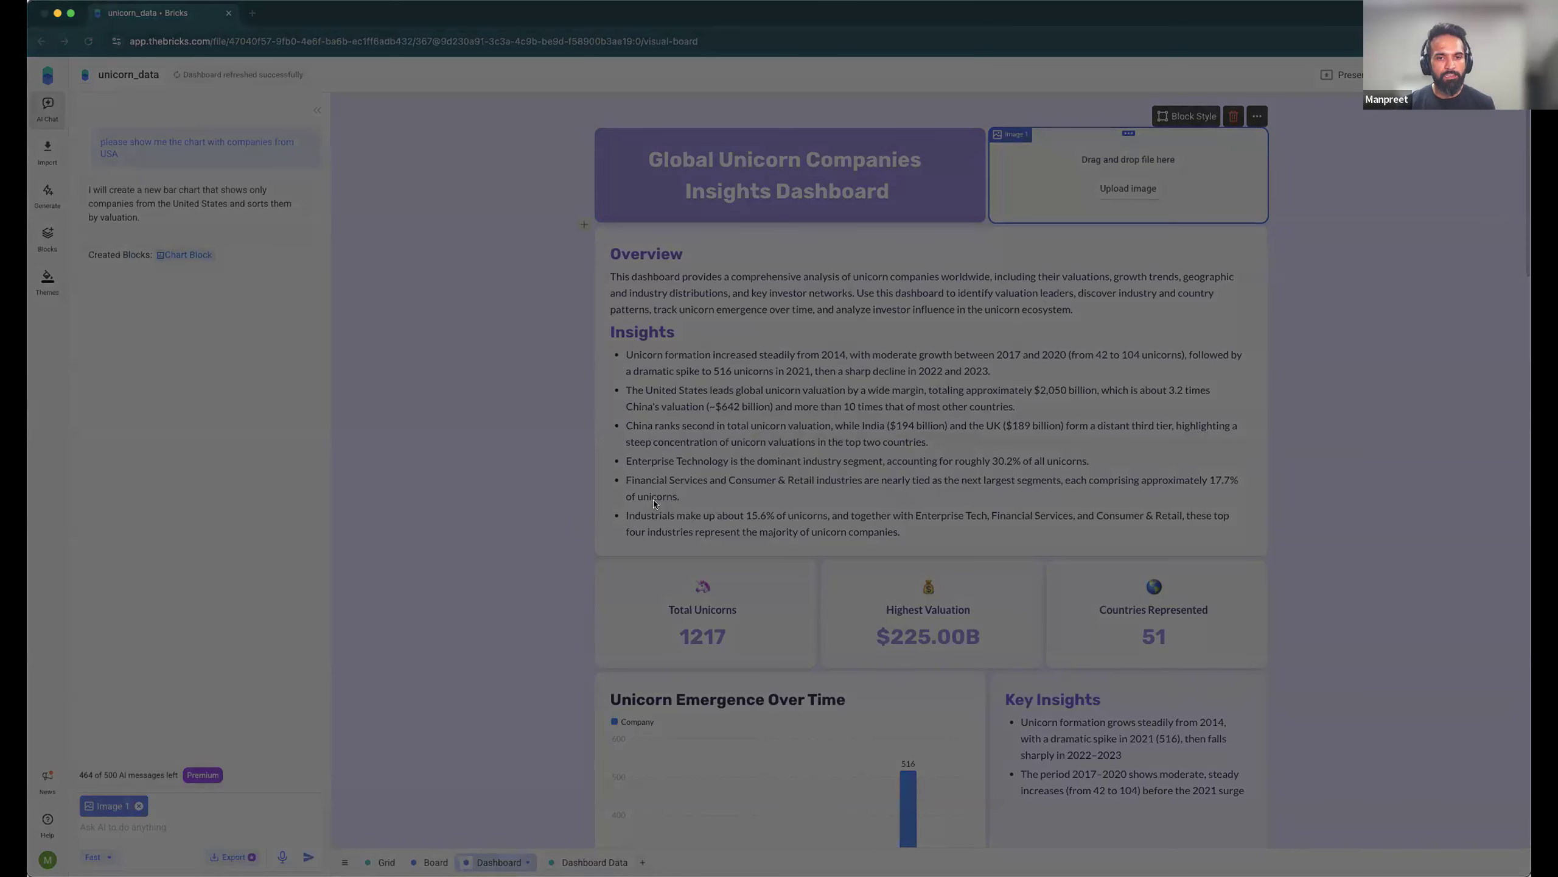
double_click(792, 490)
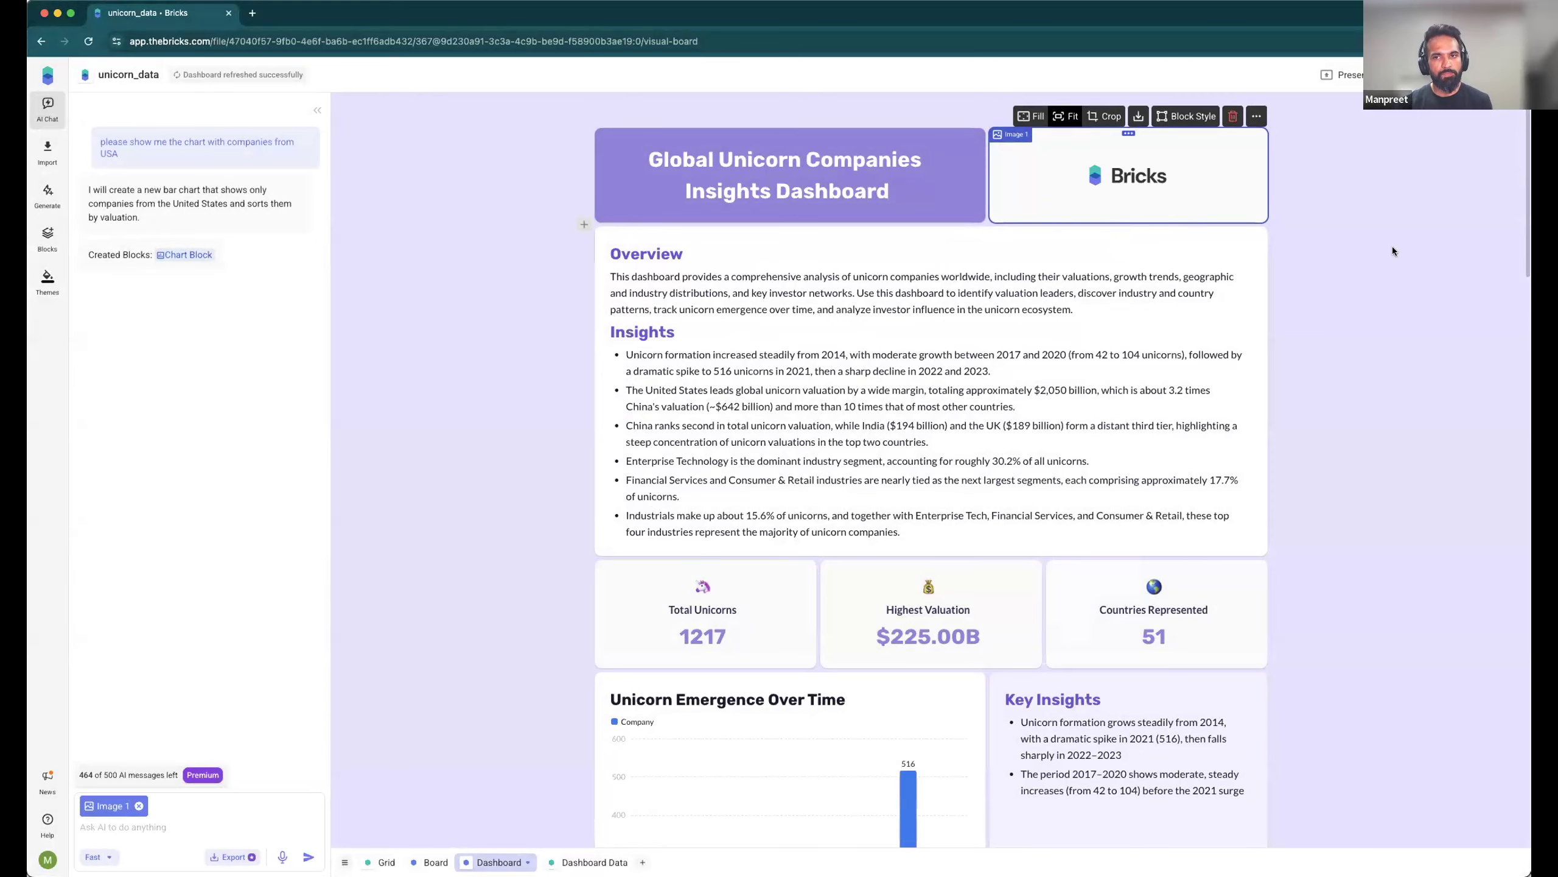
click(1392, 250)
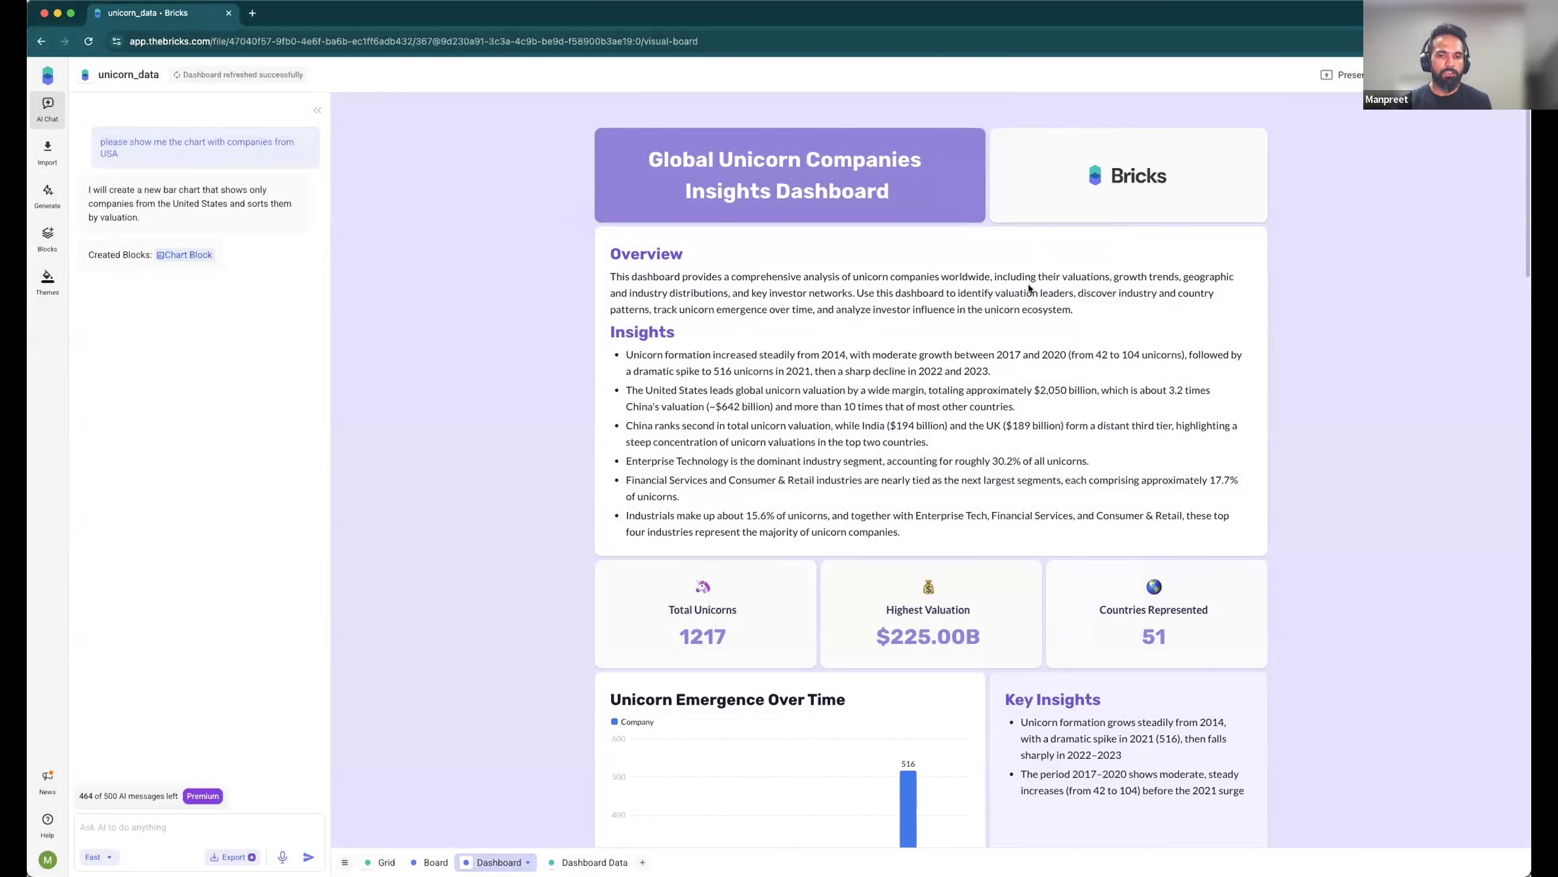
Step: Try adding a text block beneath the US Companies by Valuation chart and delete it
scroll(1029, 289, down, 10)
scroll(904, 295, up, 5)
scroll(923, 318, down, 15)
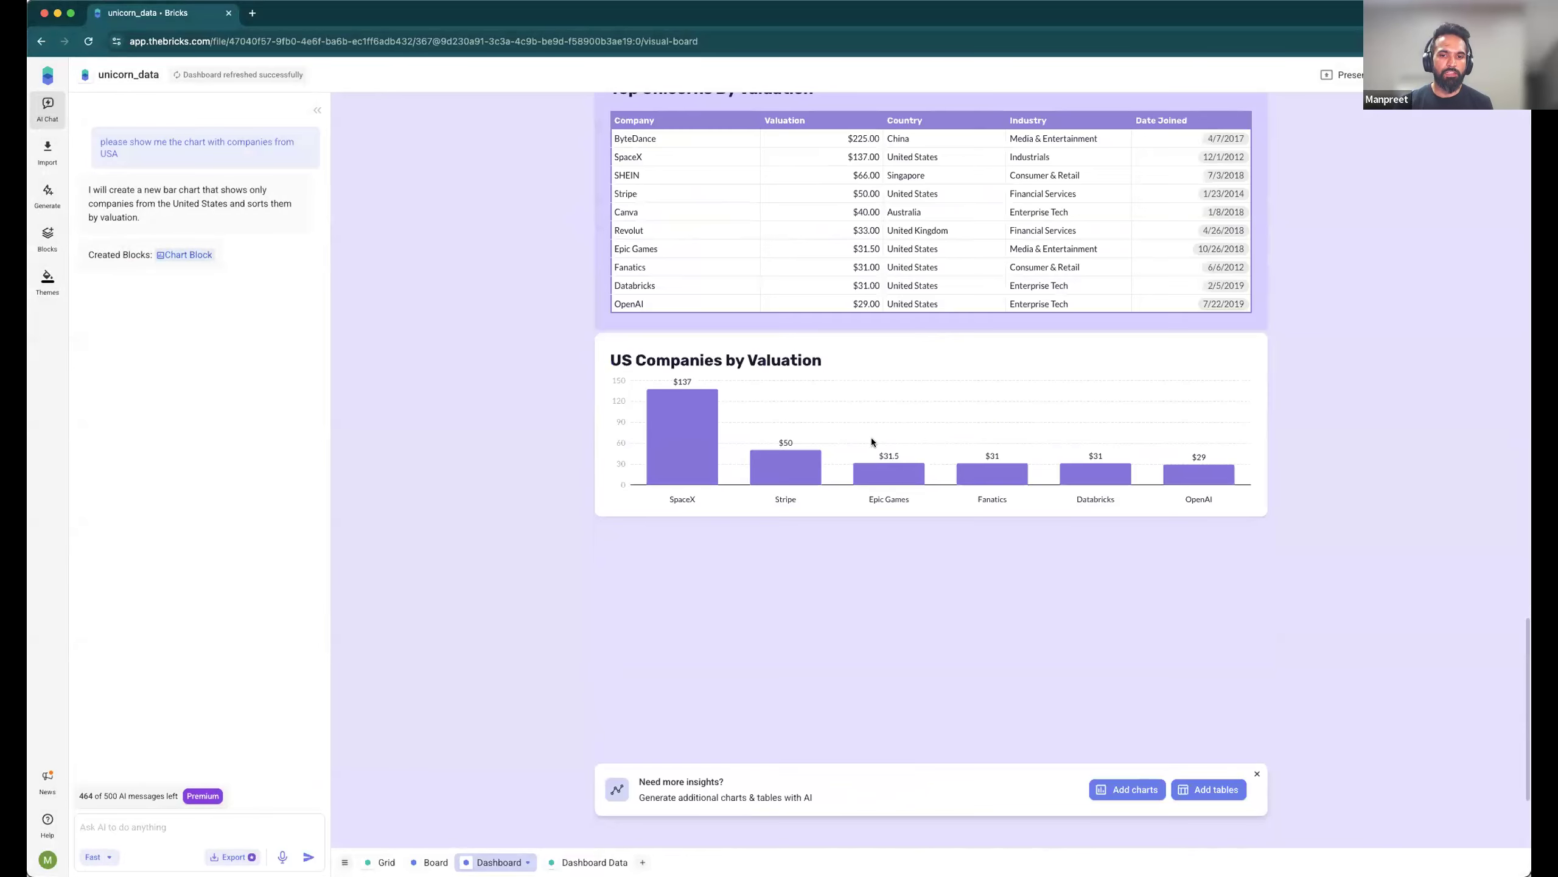
click(821, 565)
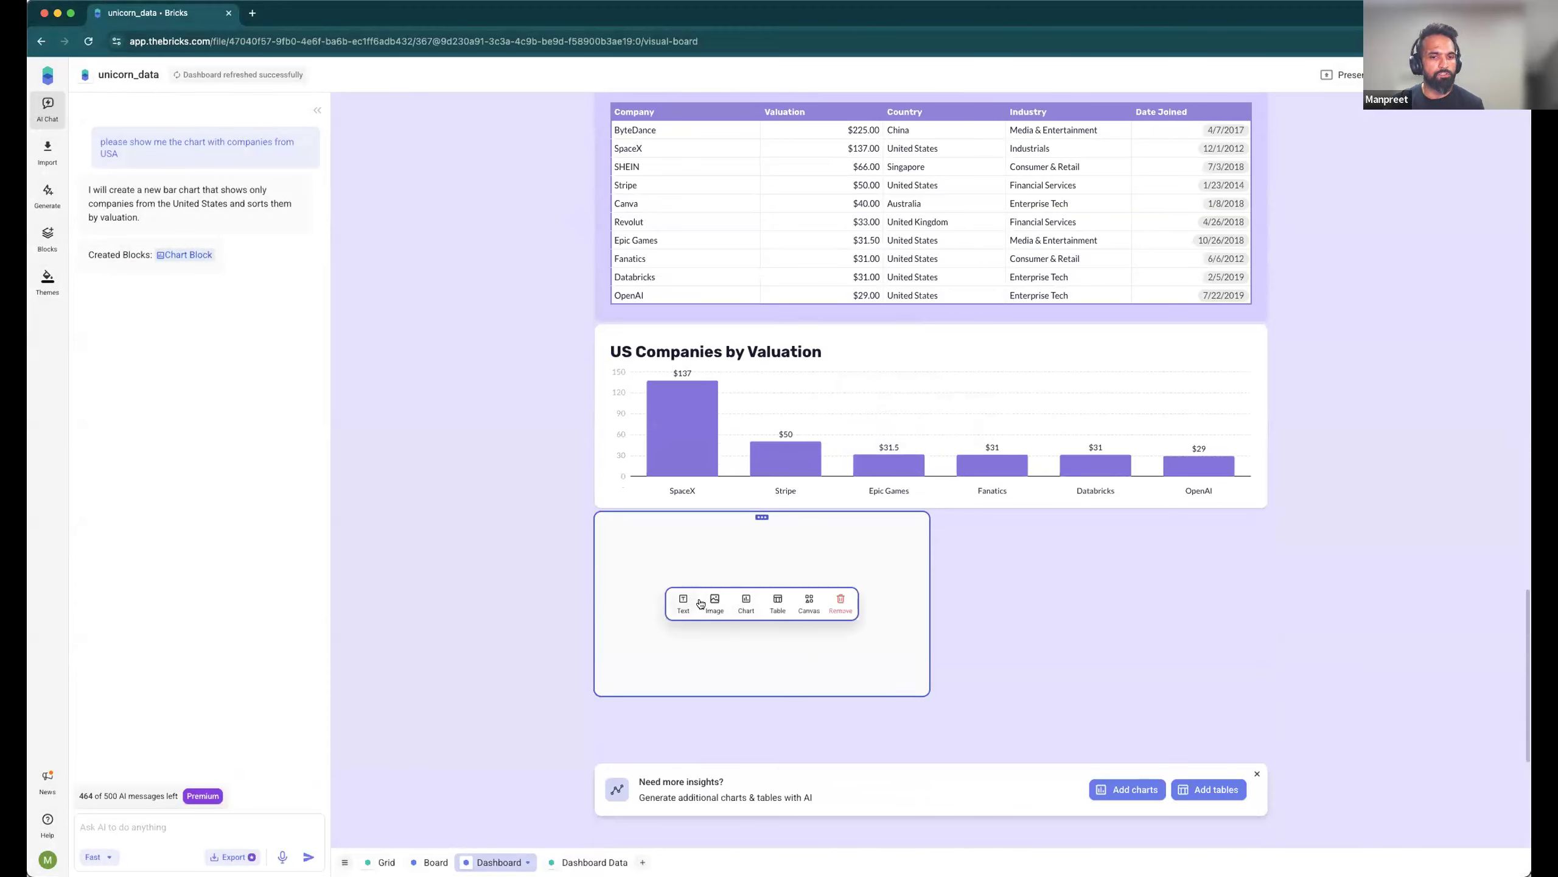
click(671, 607)
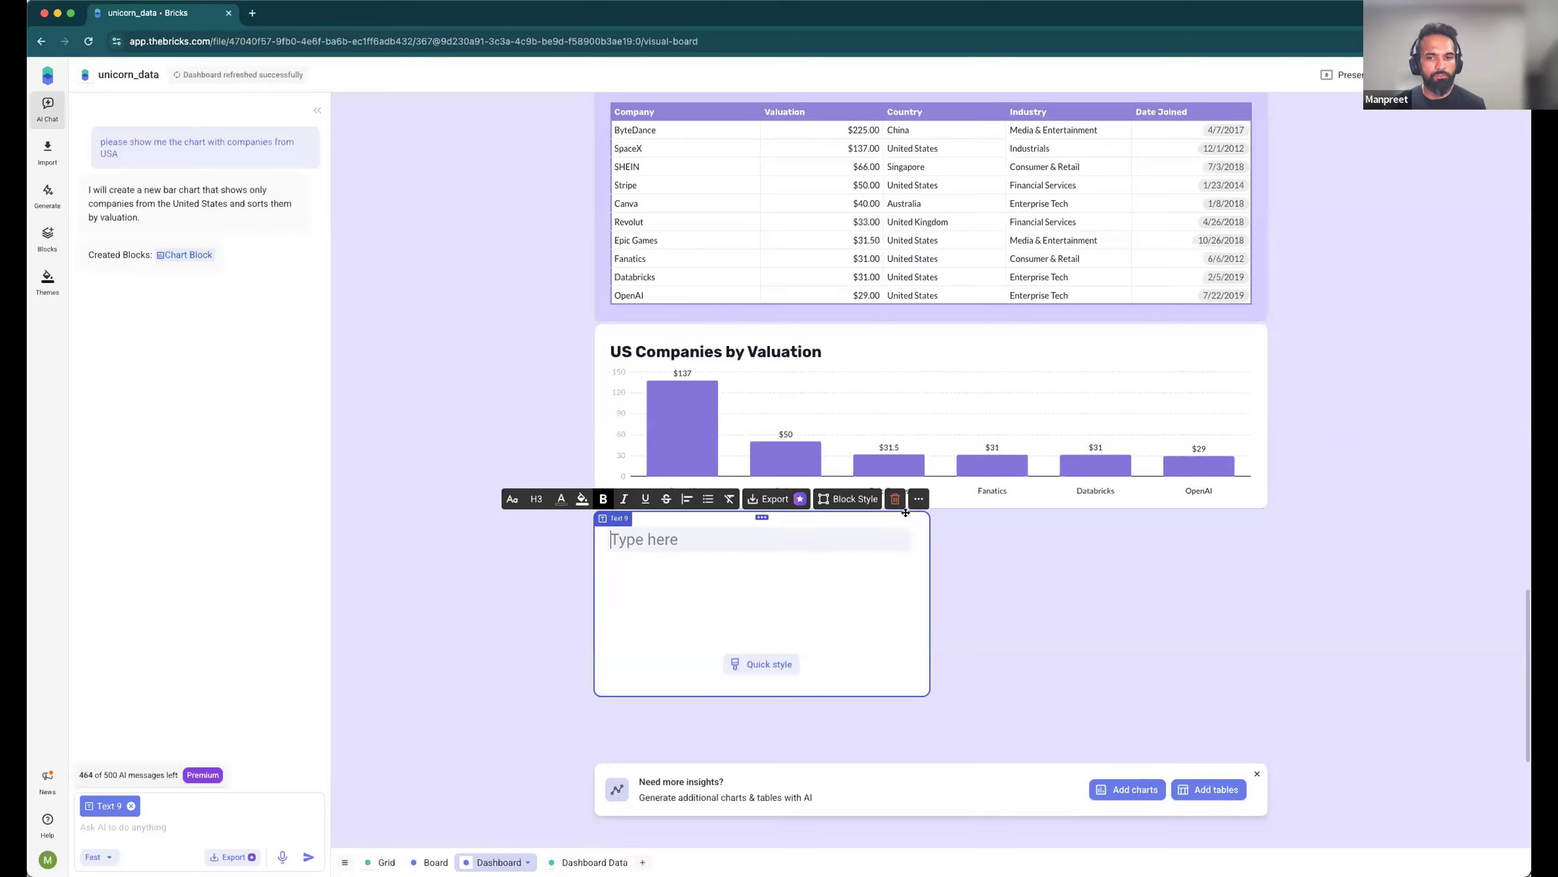
click(898, 498)
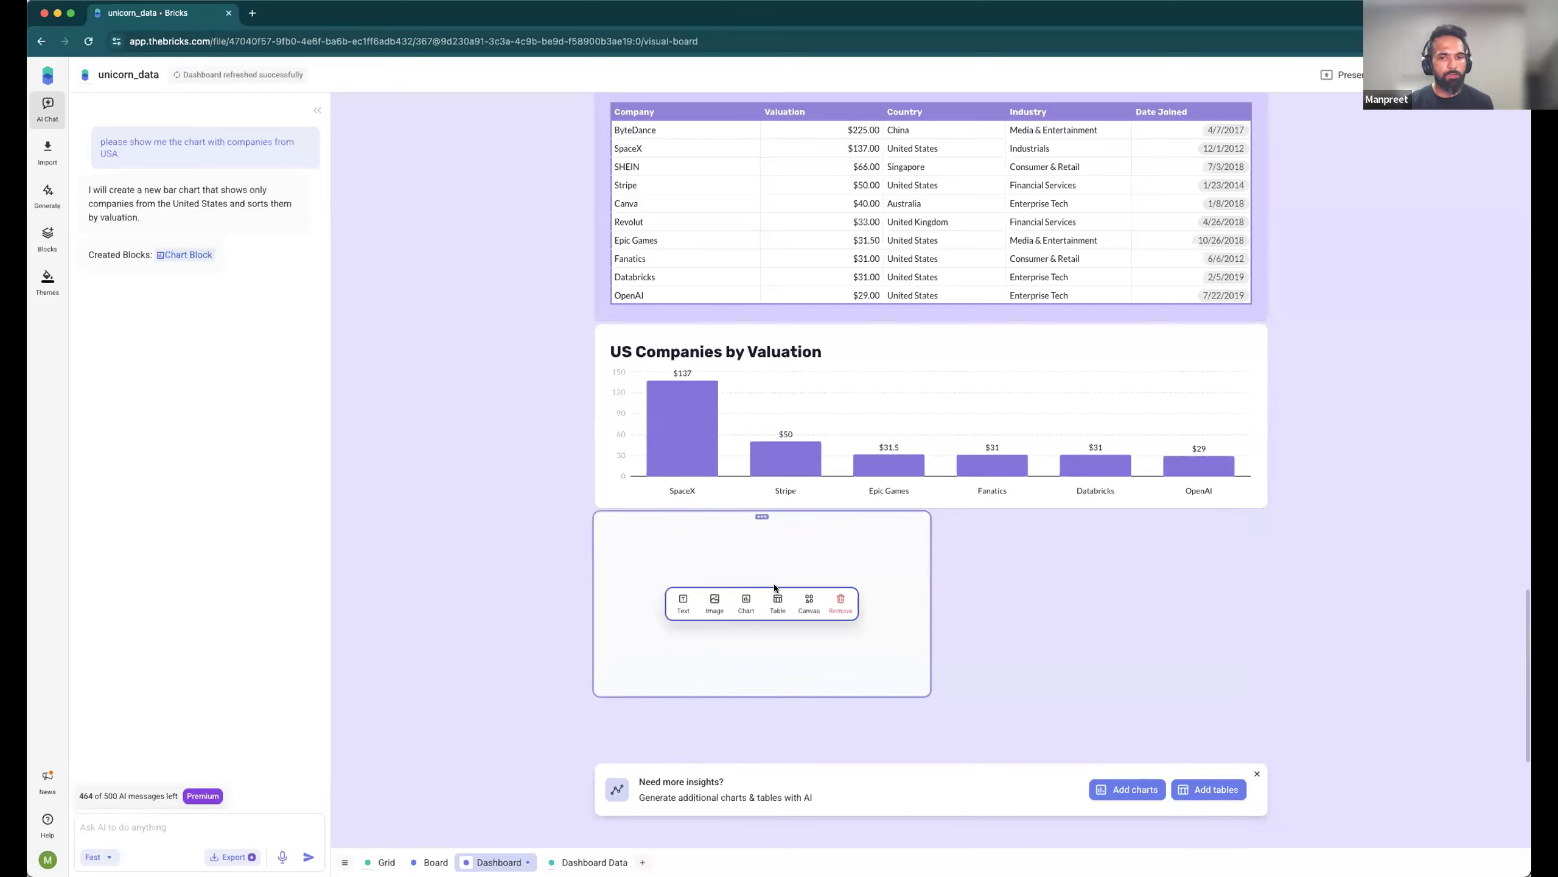
Step: Add an empty table block beneath the US Companies by Valuation chart and cancel linking it to a grid table
click(775, 603)
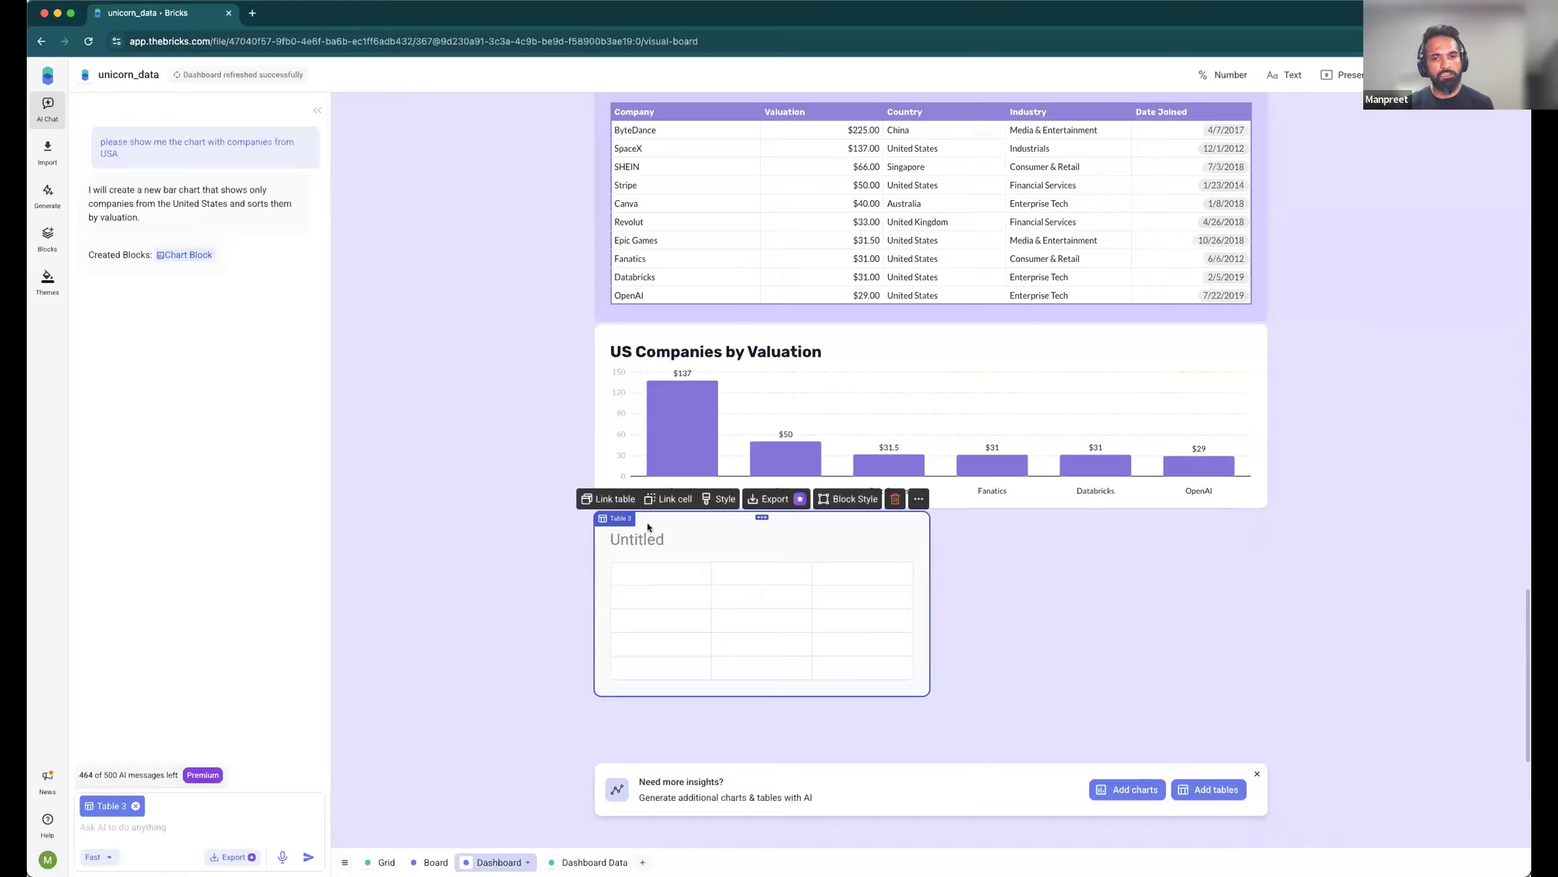
click(608, 499)
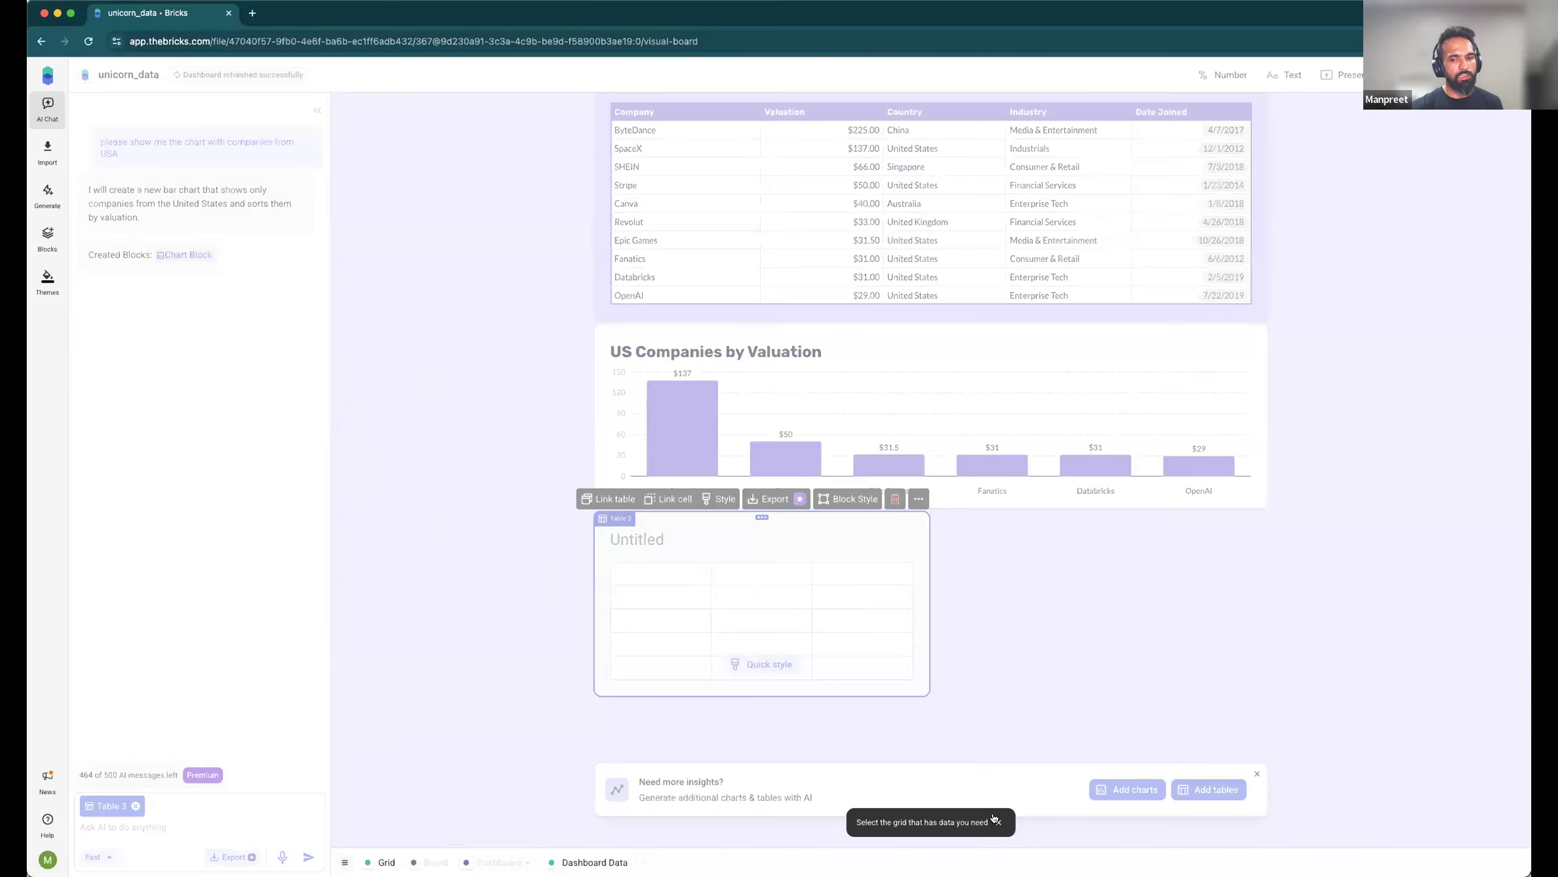
click(998, 822)
scroll(998, 798, down, 2)
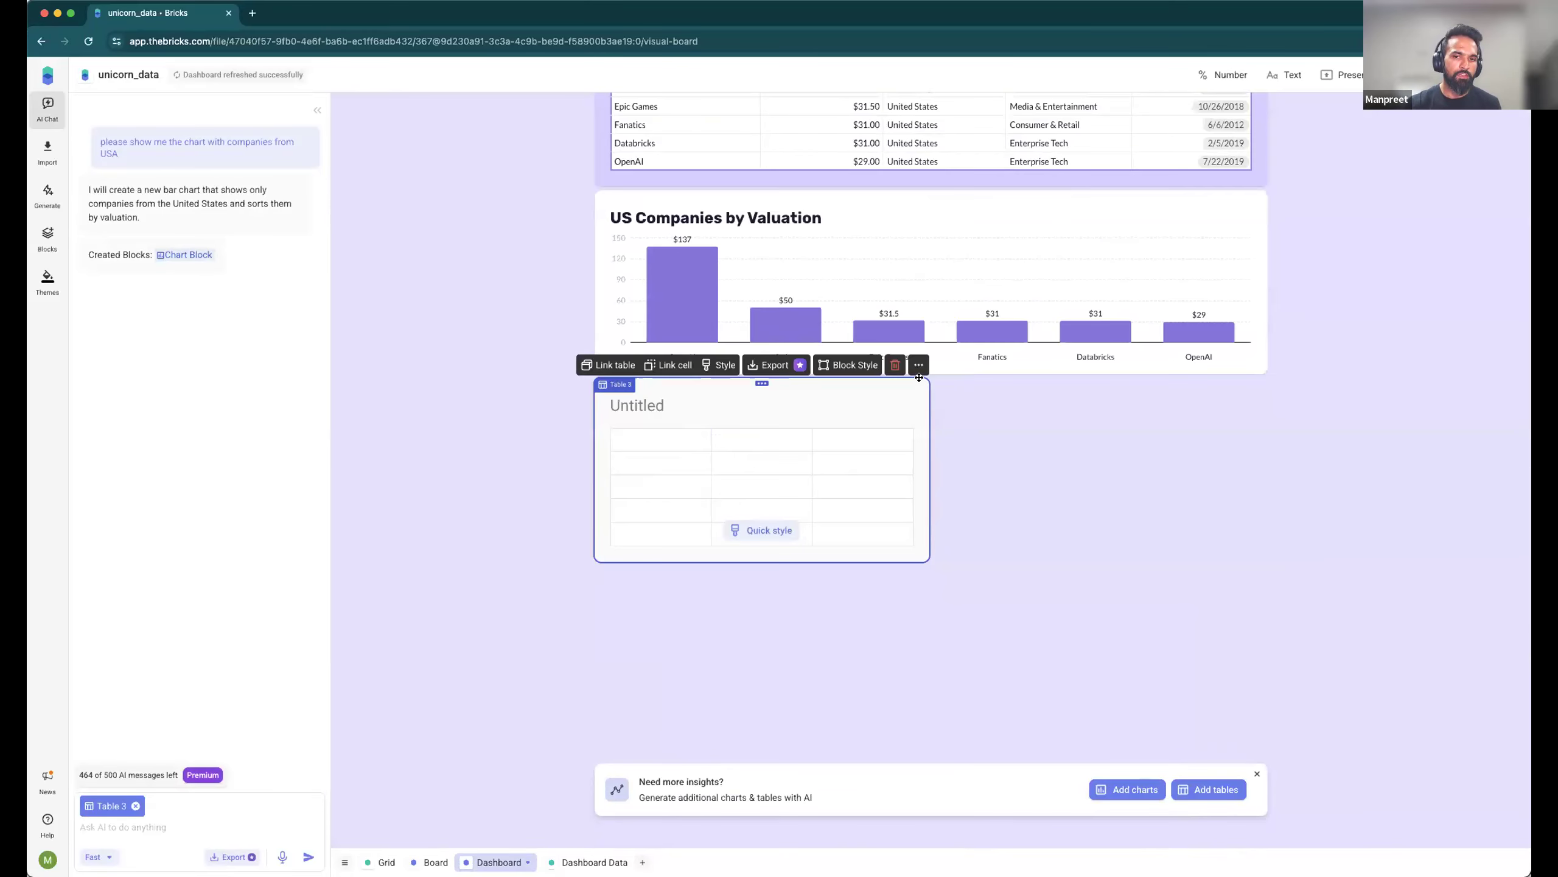
click(940, 451)
Step: Examine the highlight colour choices for the dashboard title text and close them without picking one
scroll(986, 364, up, 20)
scroll(1009, 284, up, 5)
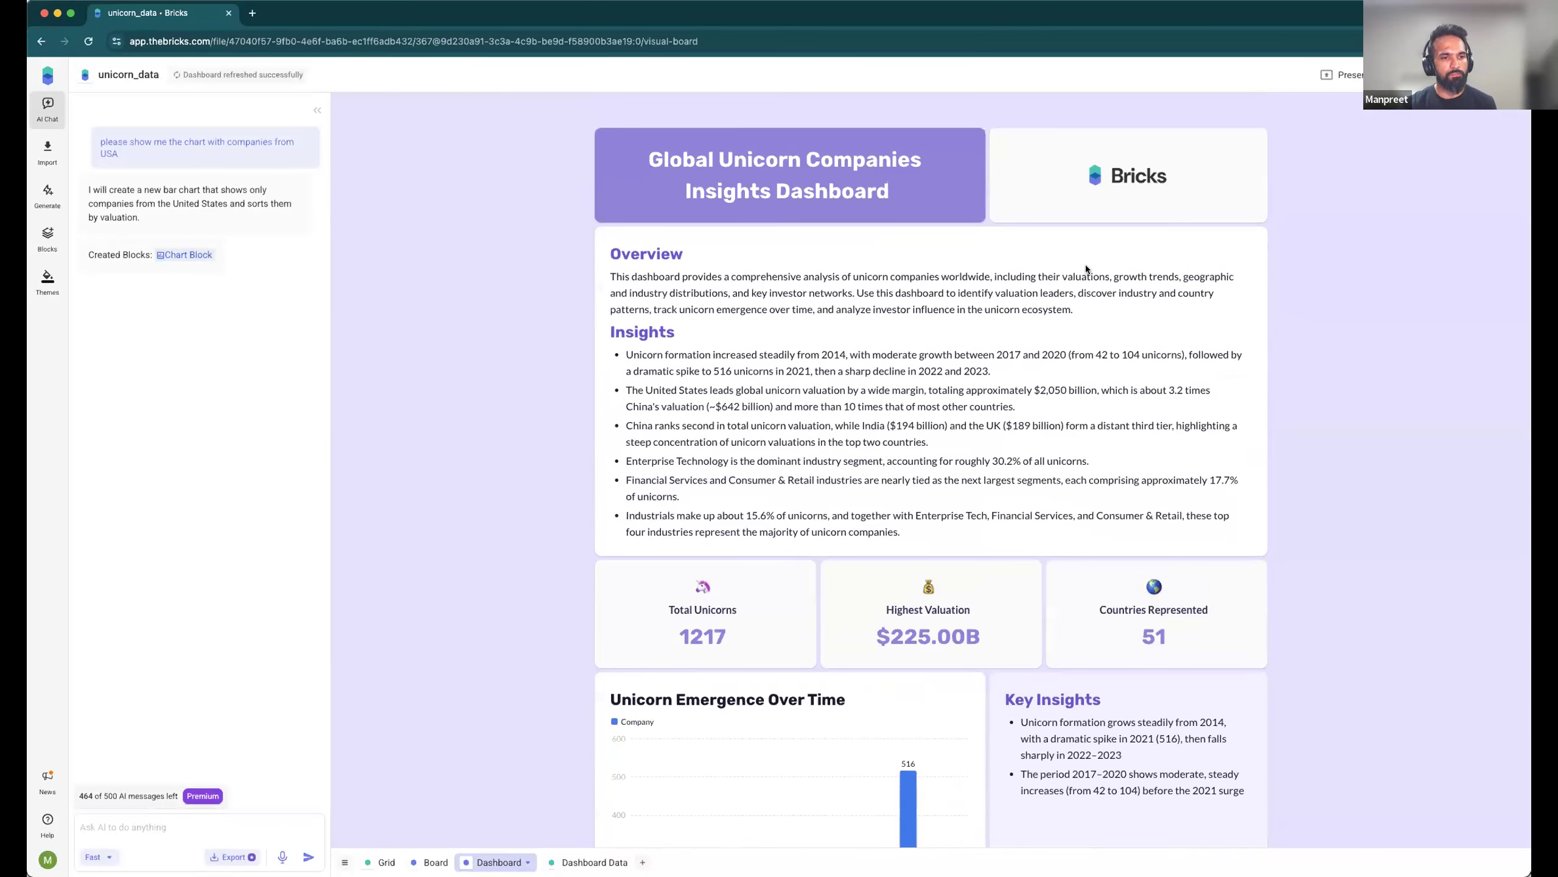
click(936, 197)
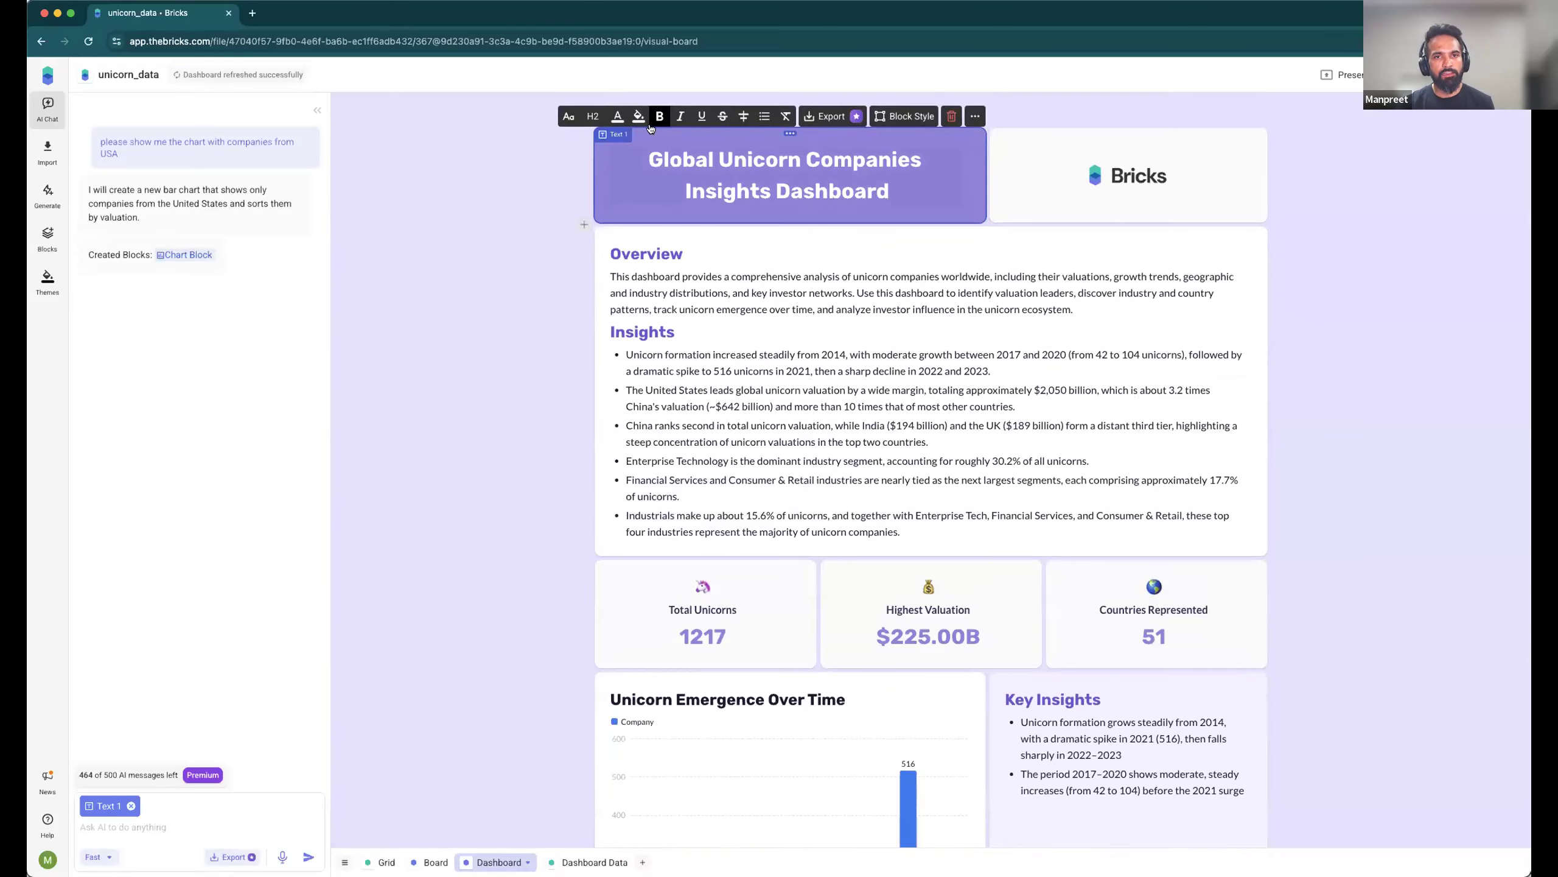
click(637, 117)
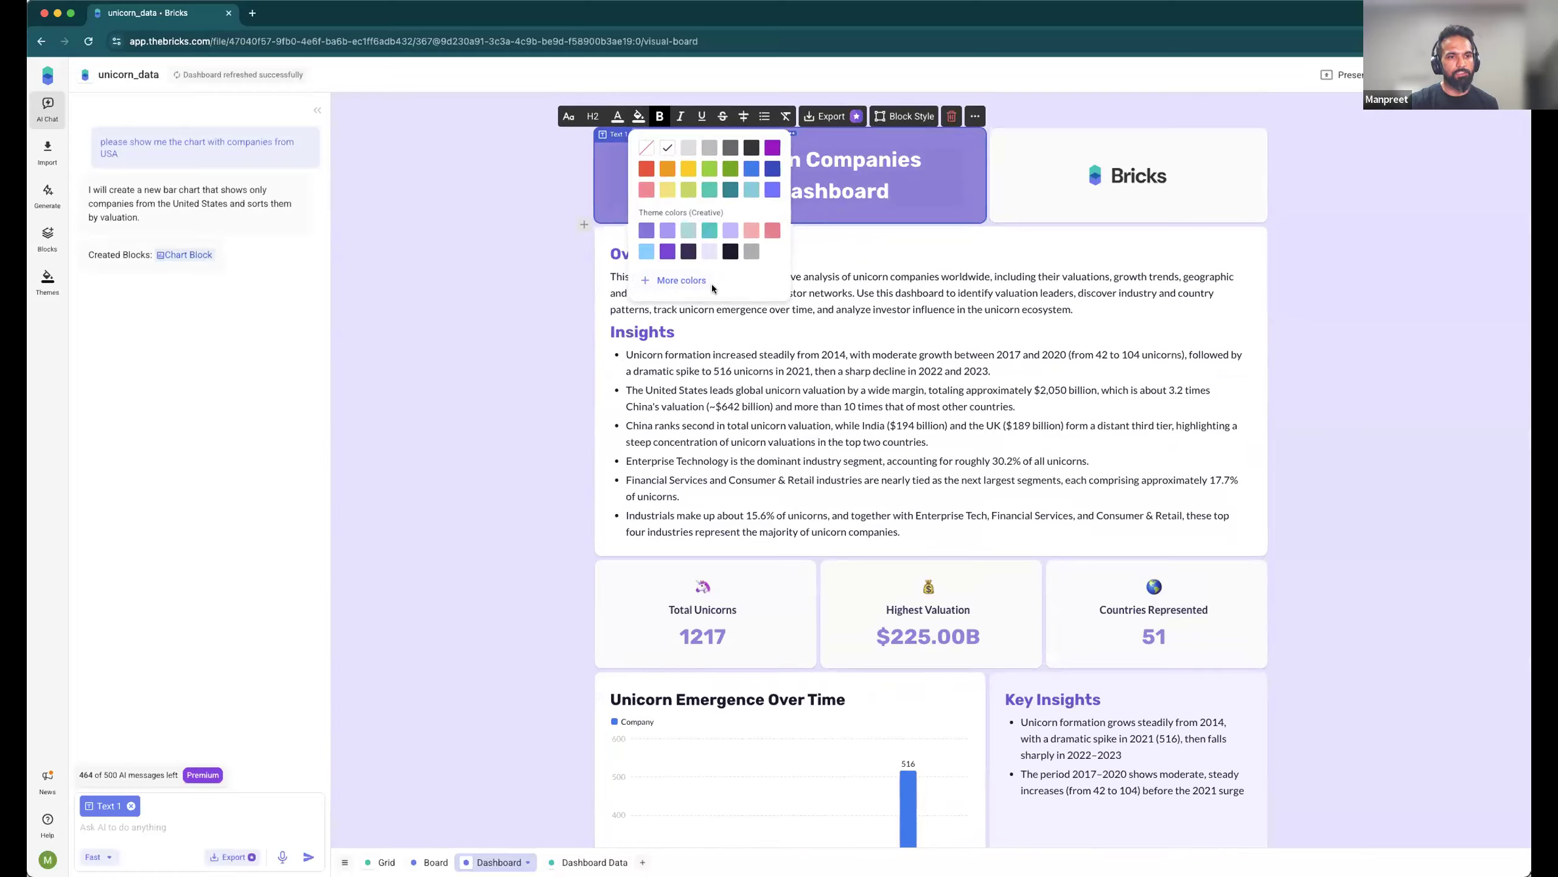
click(559, 339)
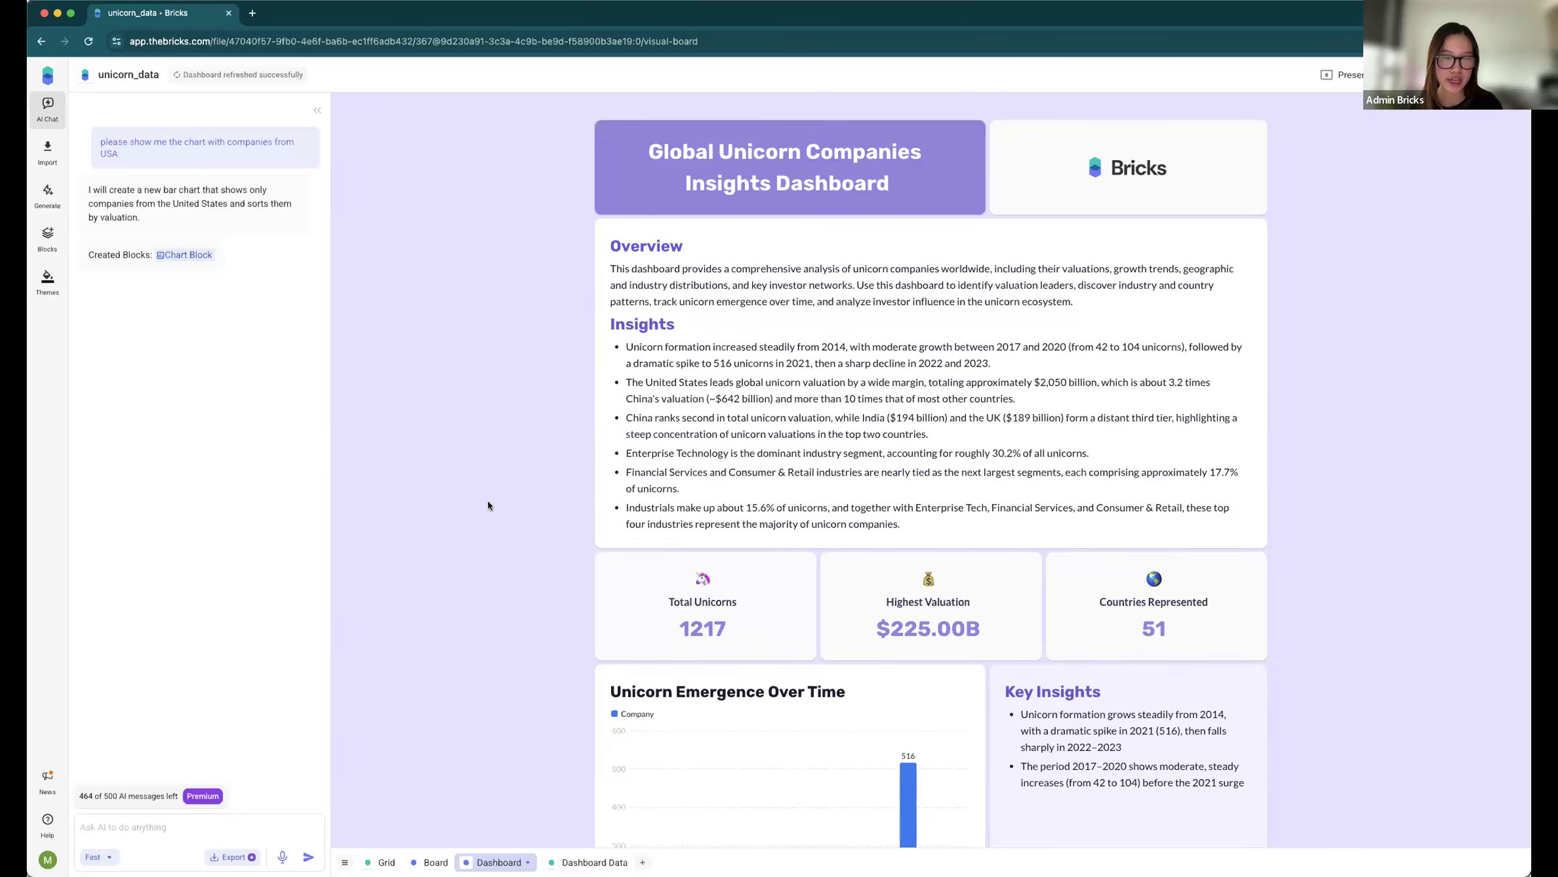
scroll(487, 501, down, 9)
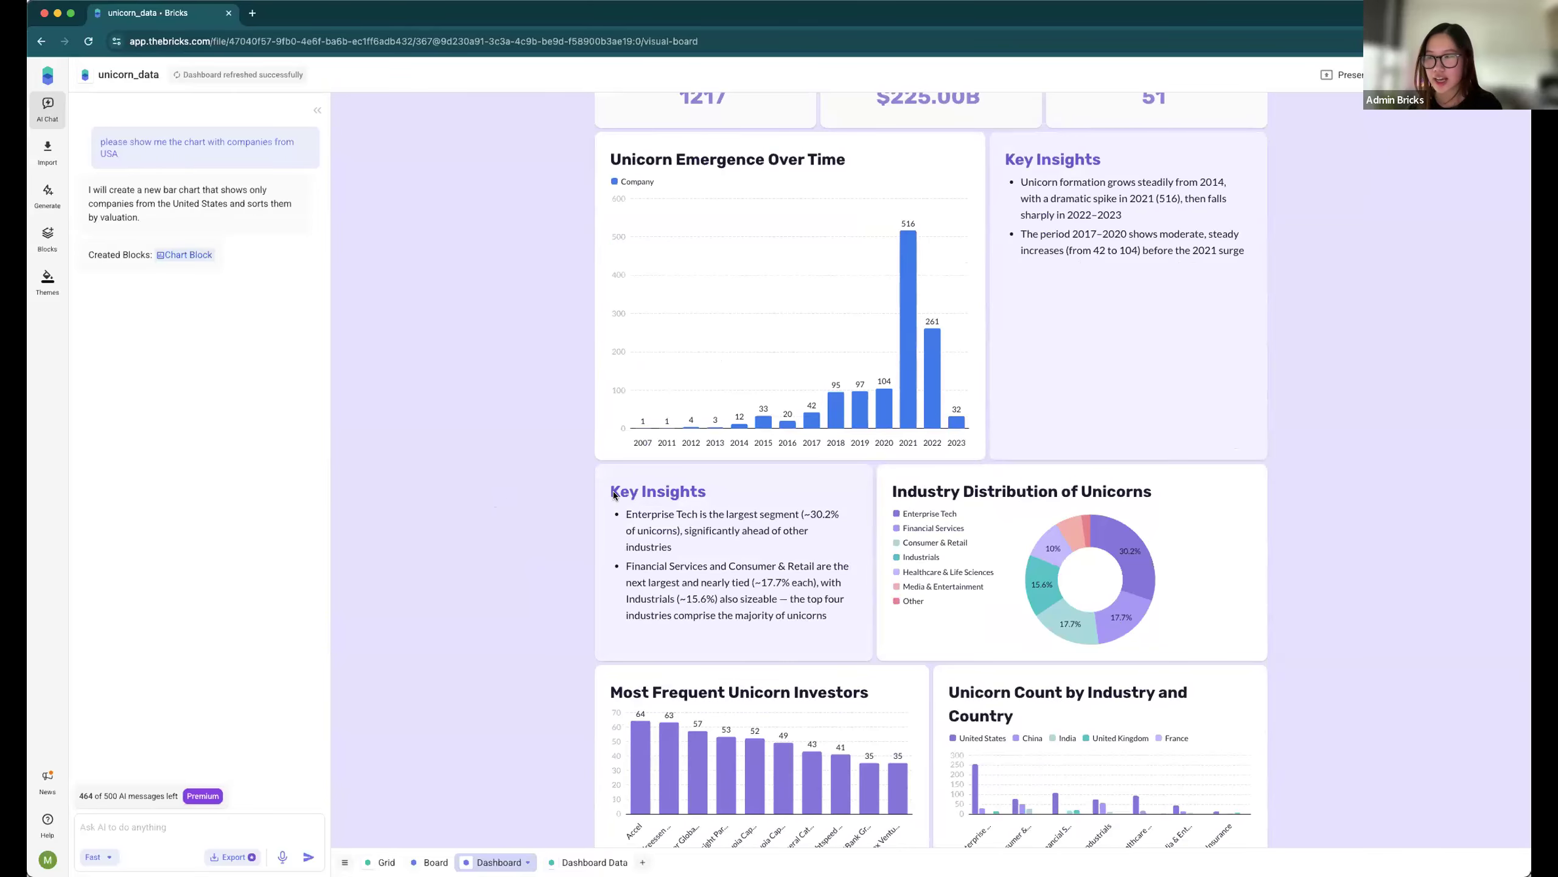
scroll(613, 495, down, 6)
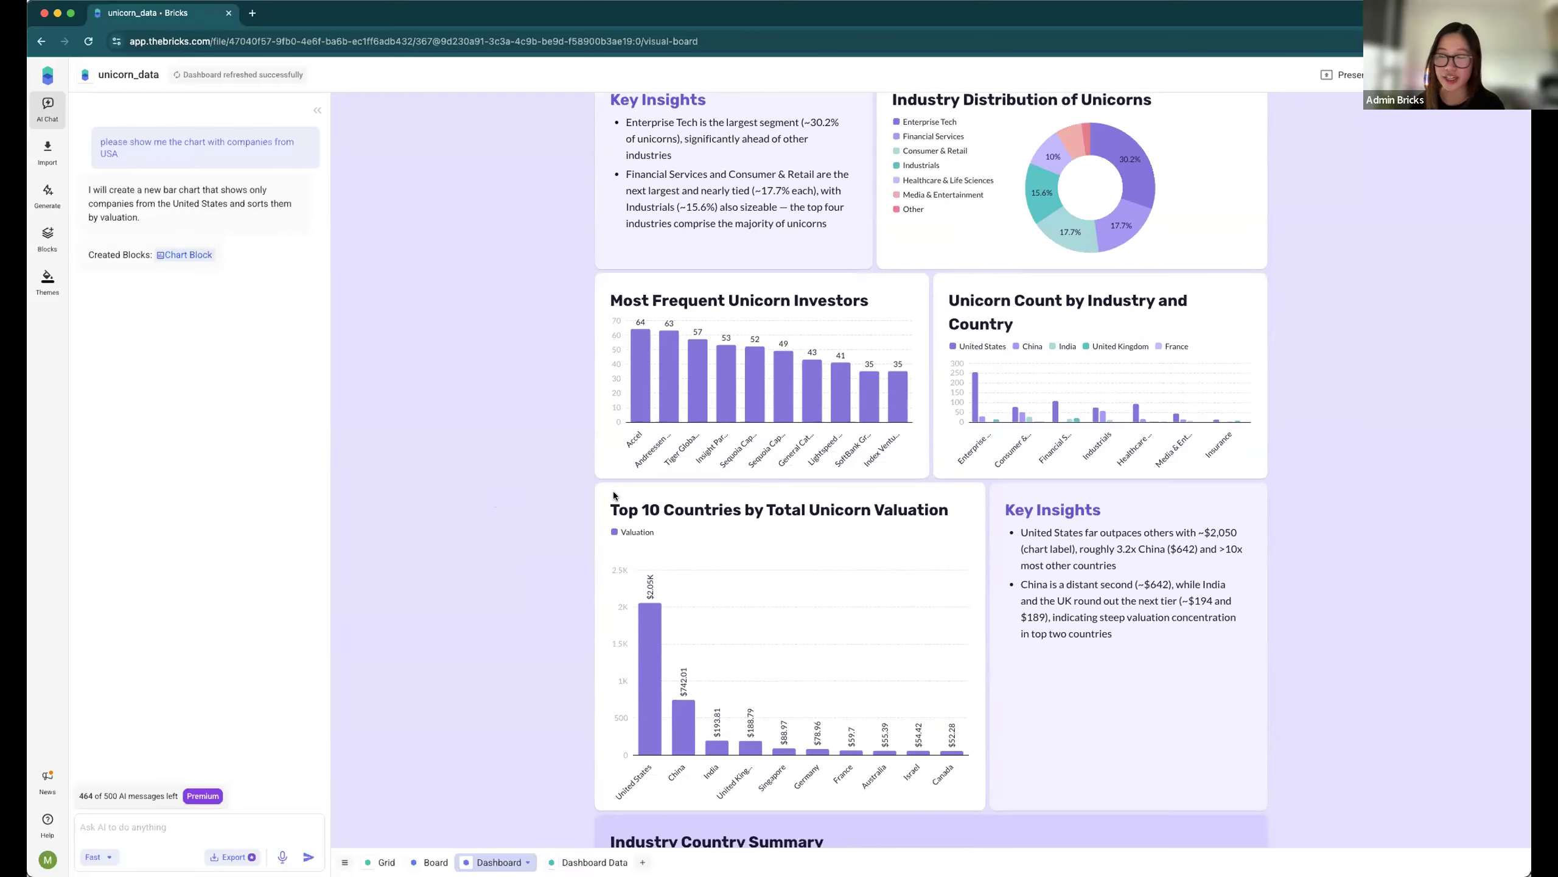
scroll(613, 495, up, 7)
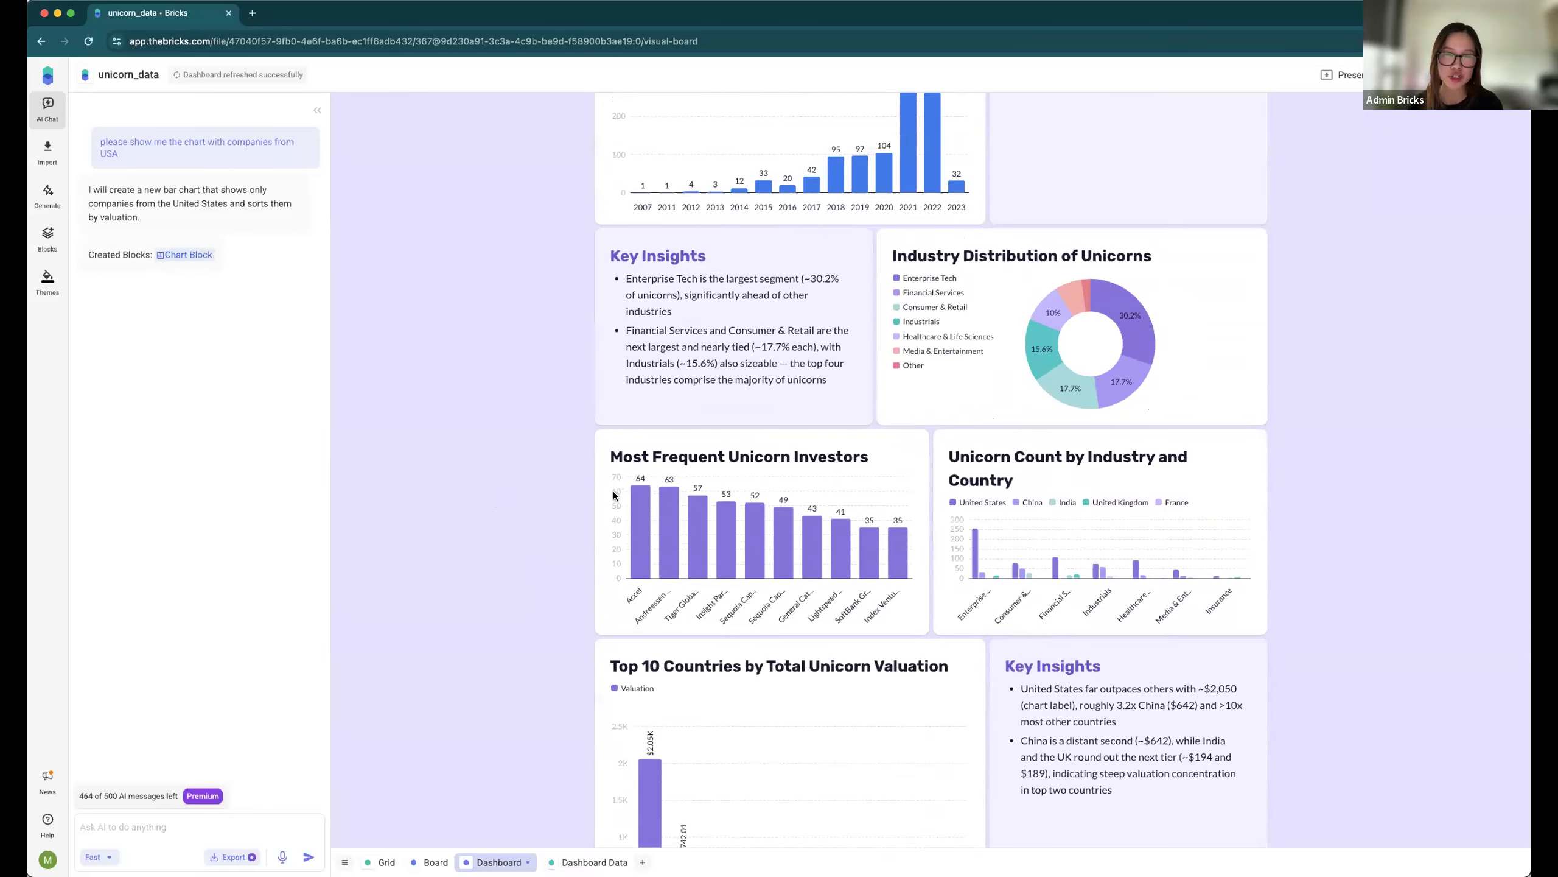
Step: Review the dashboard's sharing, general access, PDF and PPTX export and public link options, and close them
scroll(614, 495, up, 5)
scroll(614, 495, up, 1)
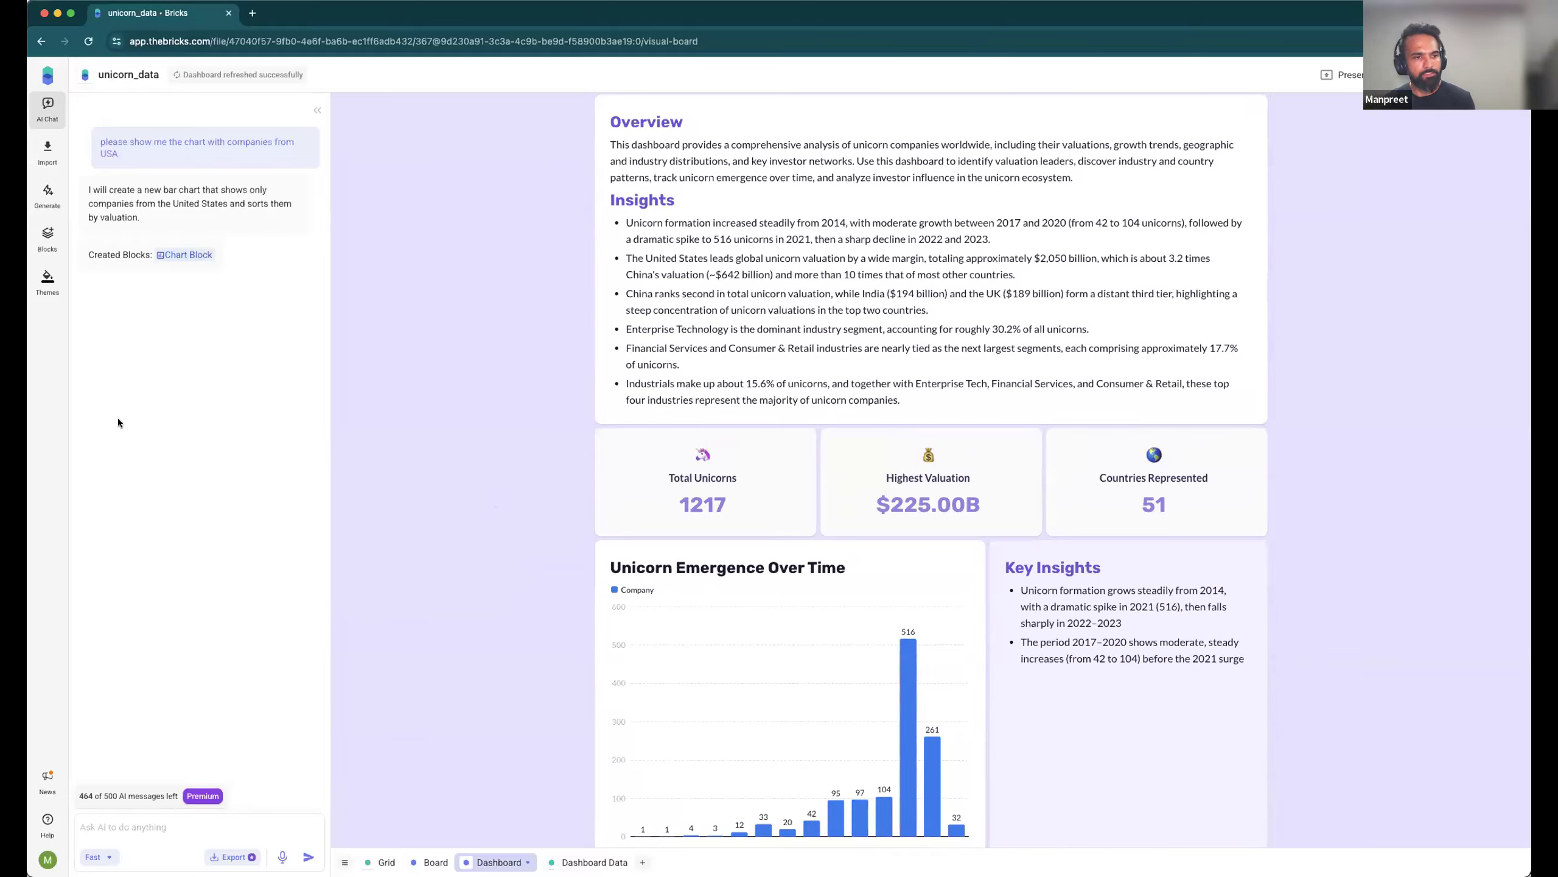
scroll(538, 527, up, 1)
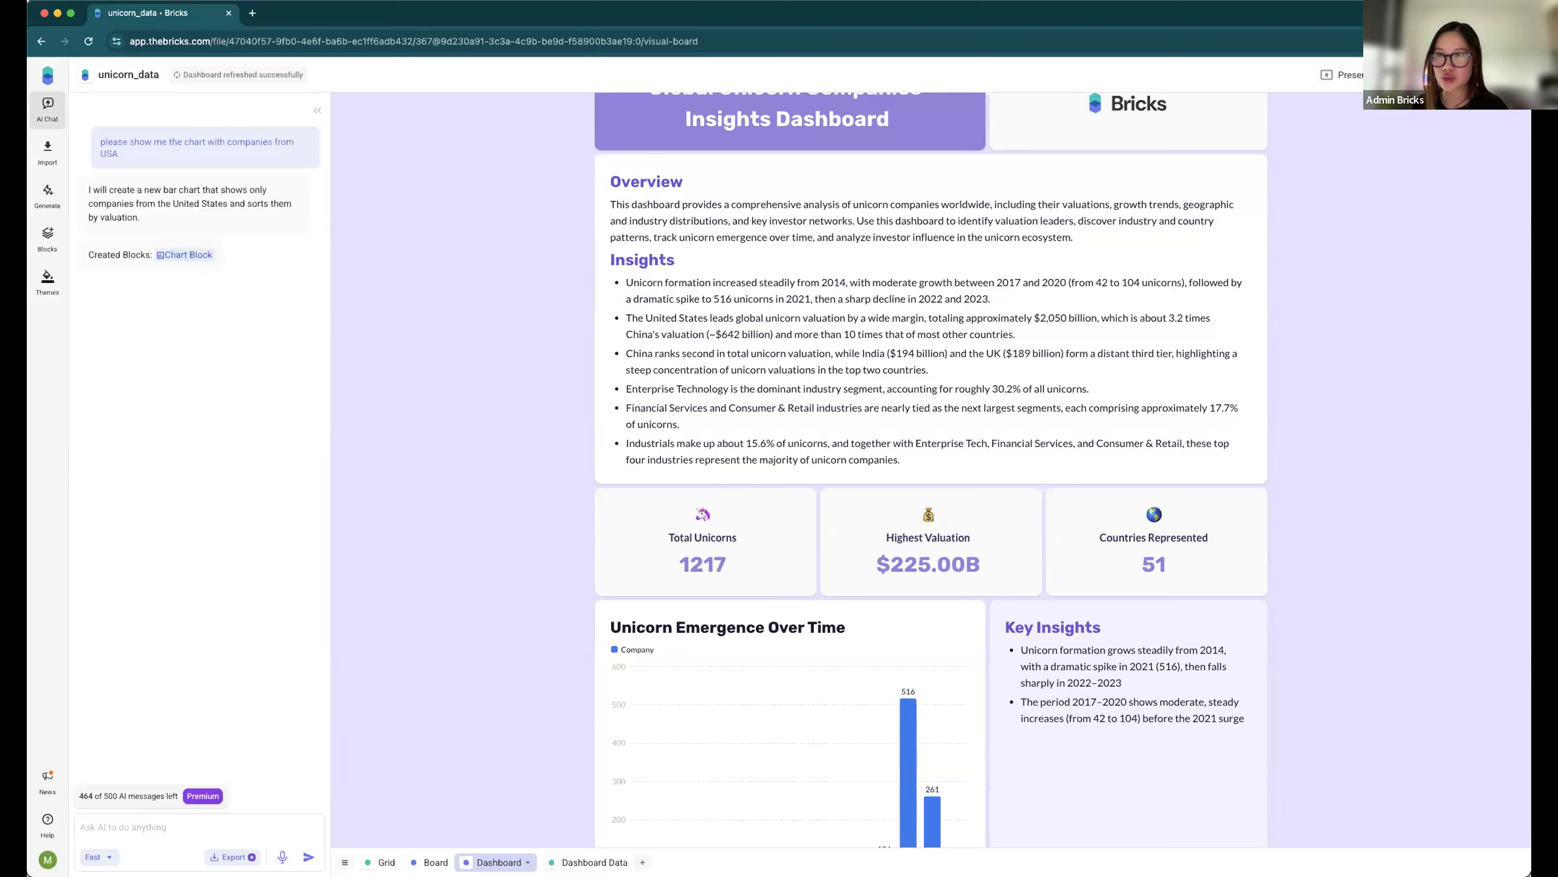
click(1494, 74)
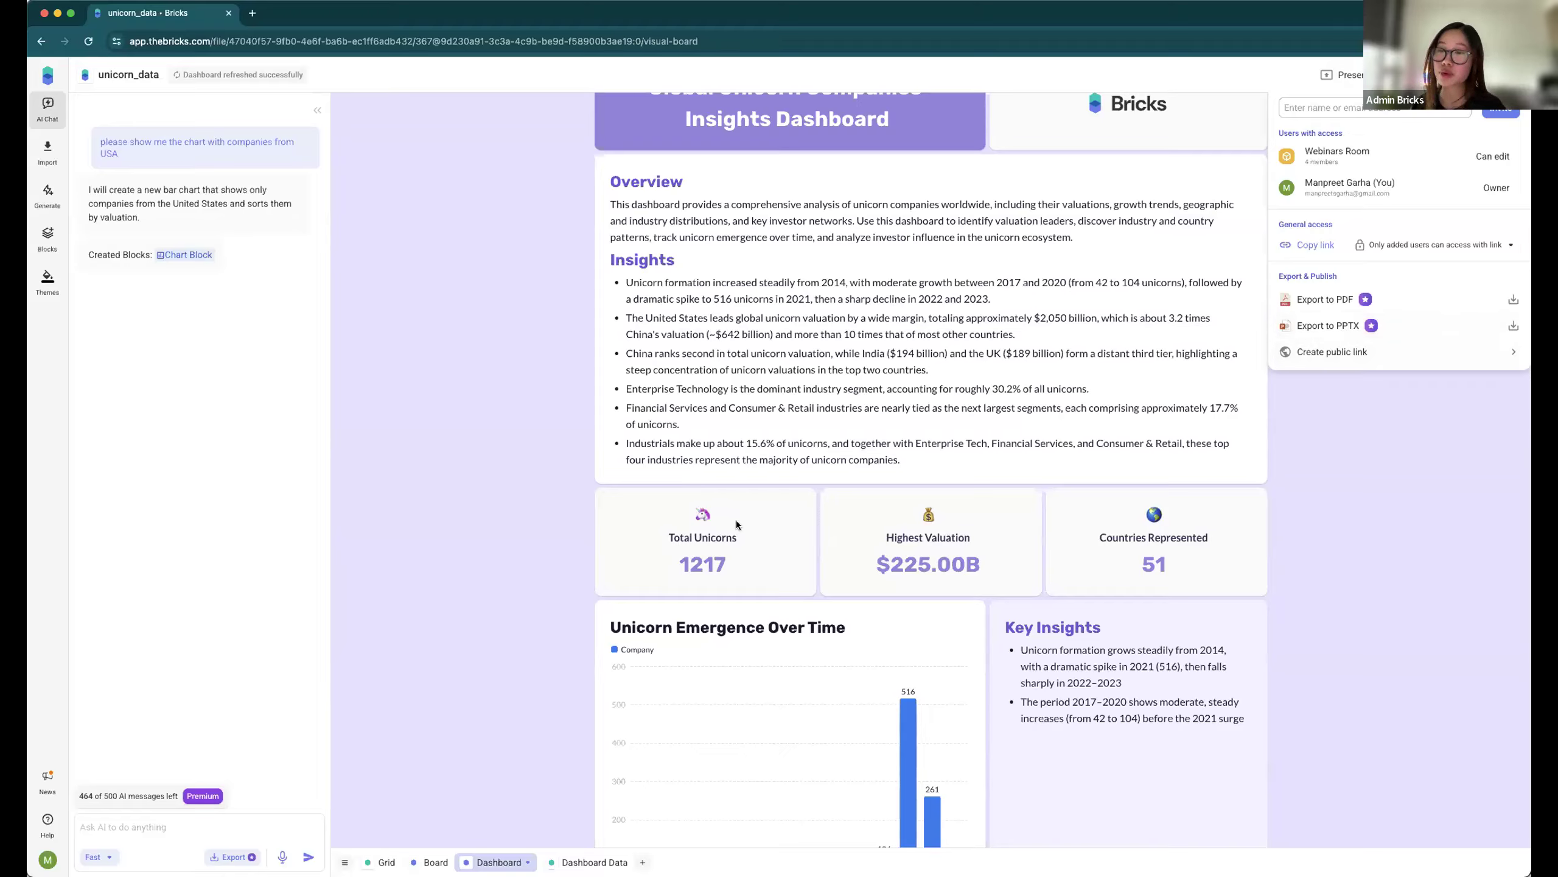
click(894, 444)
Step: Select all the text in the Overview and Insights block to show its formatting options, and clear the selection
drag(901, 460, 583, 188)
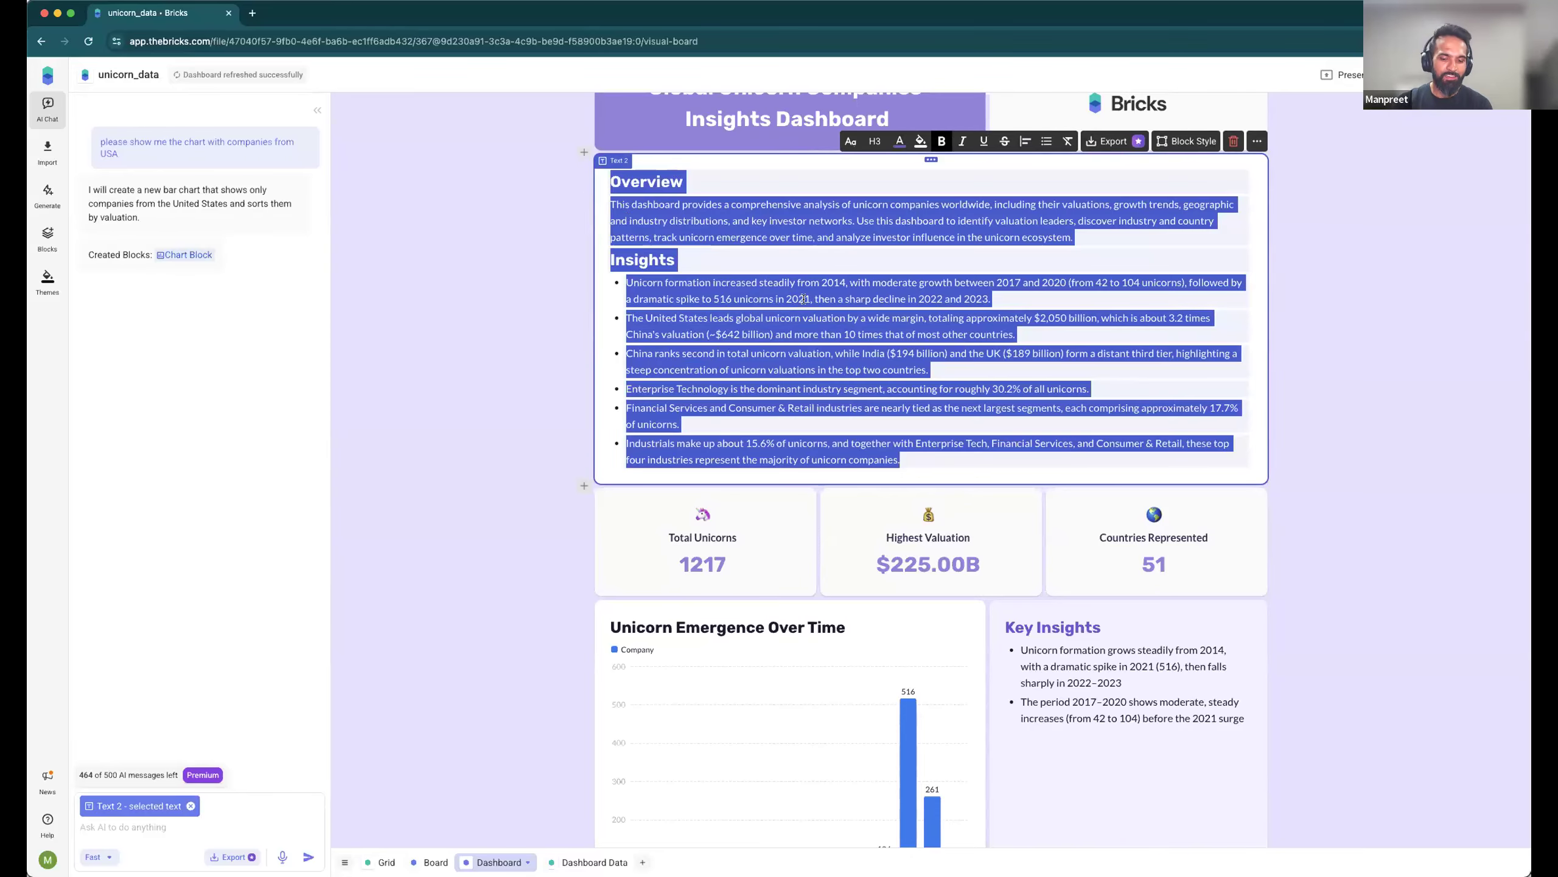
click(480, 450)
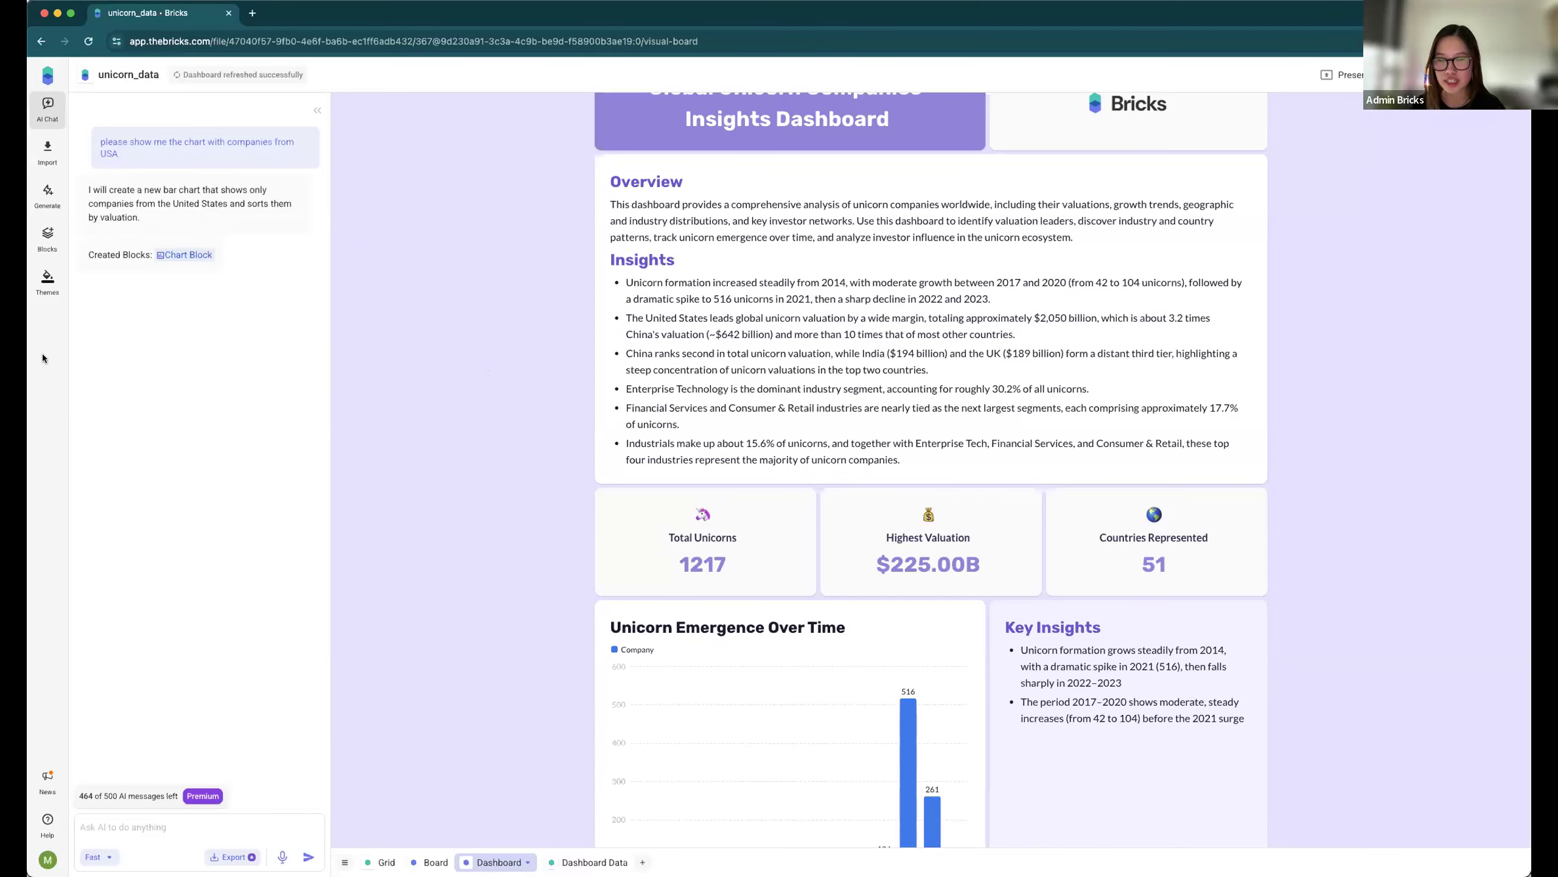
scroll(342, 328, up, 2)
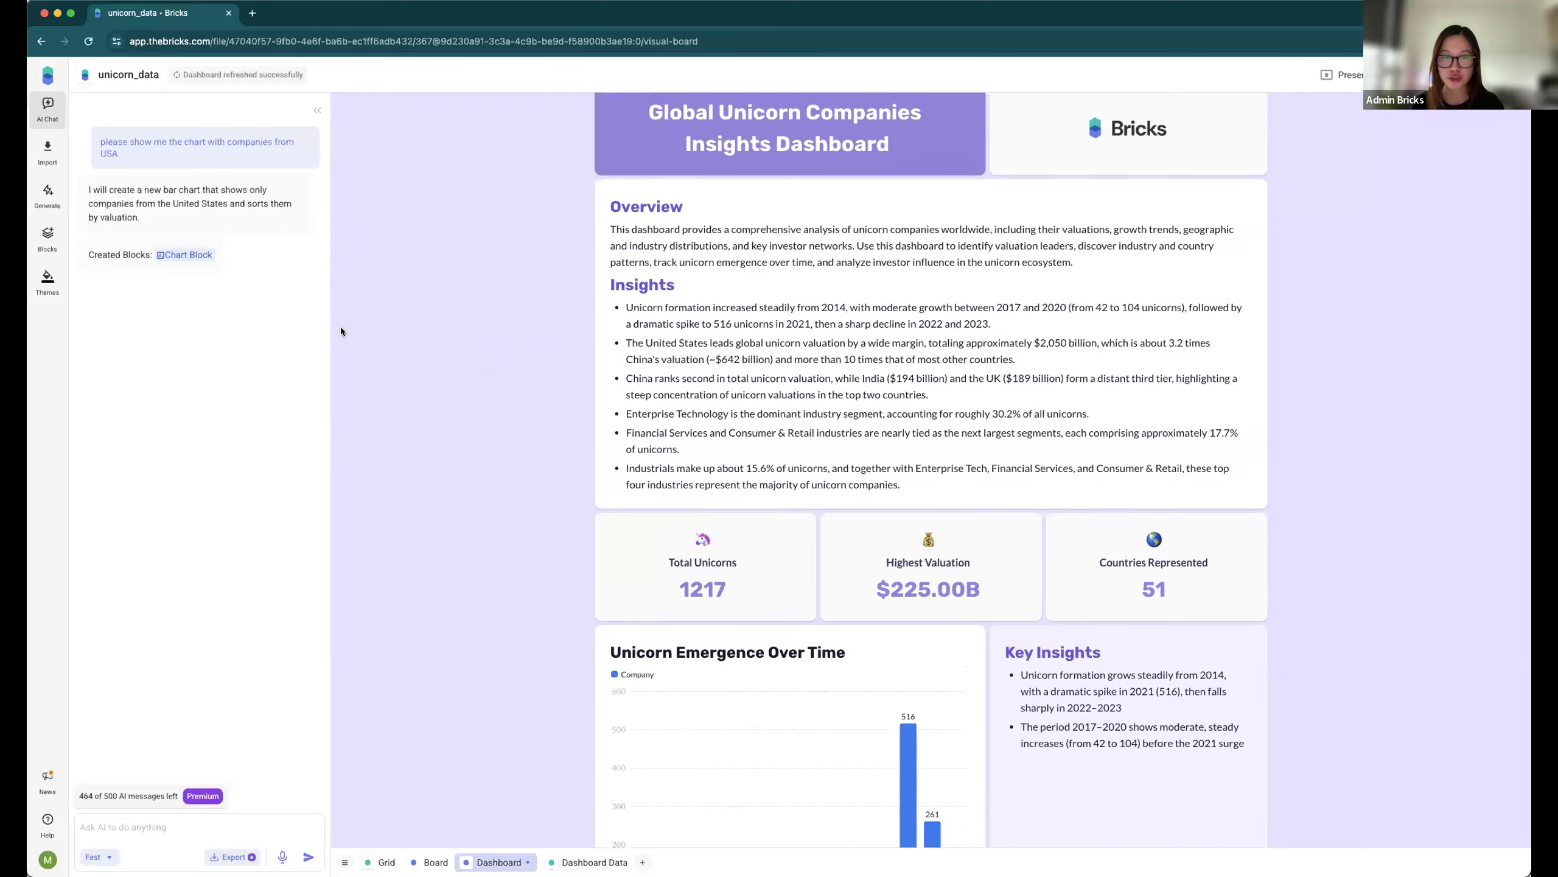
scroll(341, 331, up, 1)
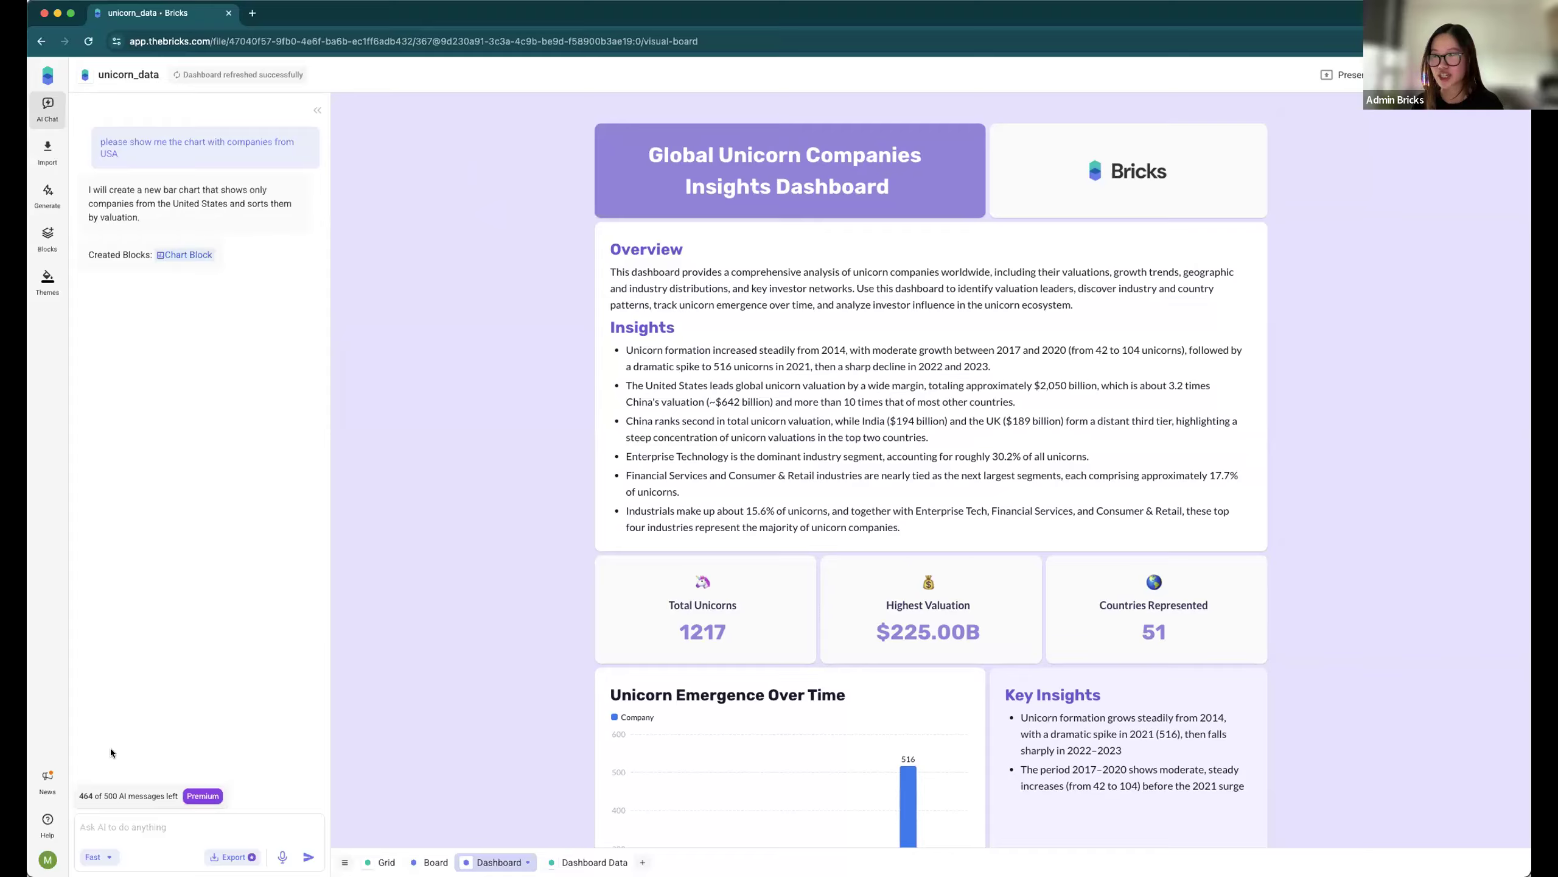
Step: View the list of upcoming Bricks webinars in the news and close it
click(47, 777)
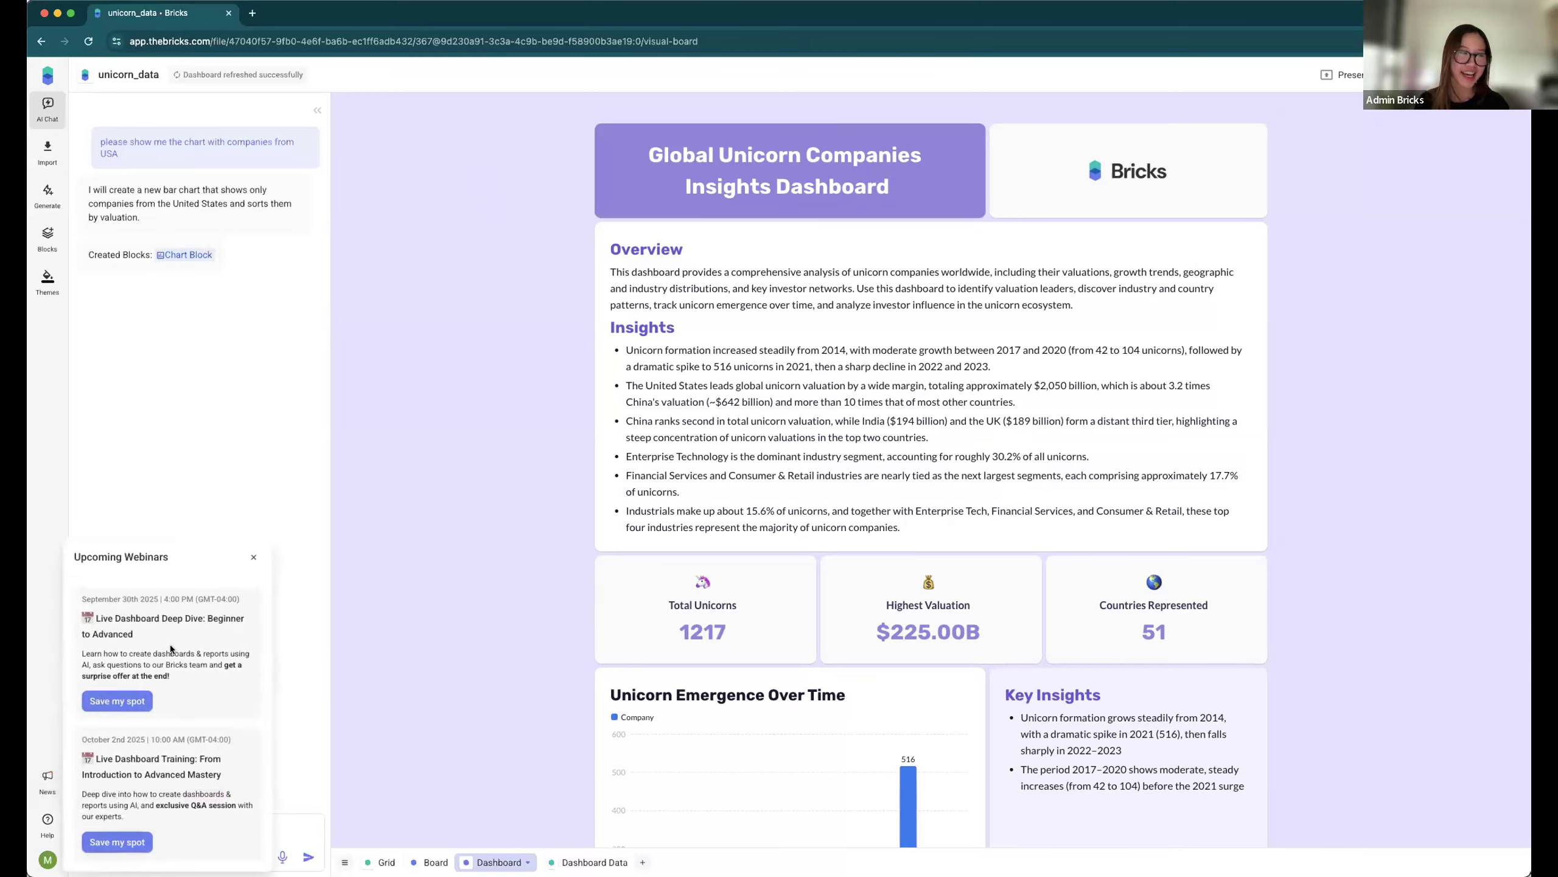
click(49, 791)
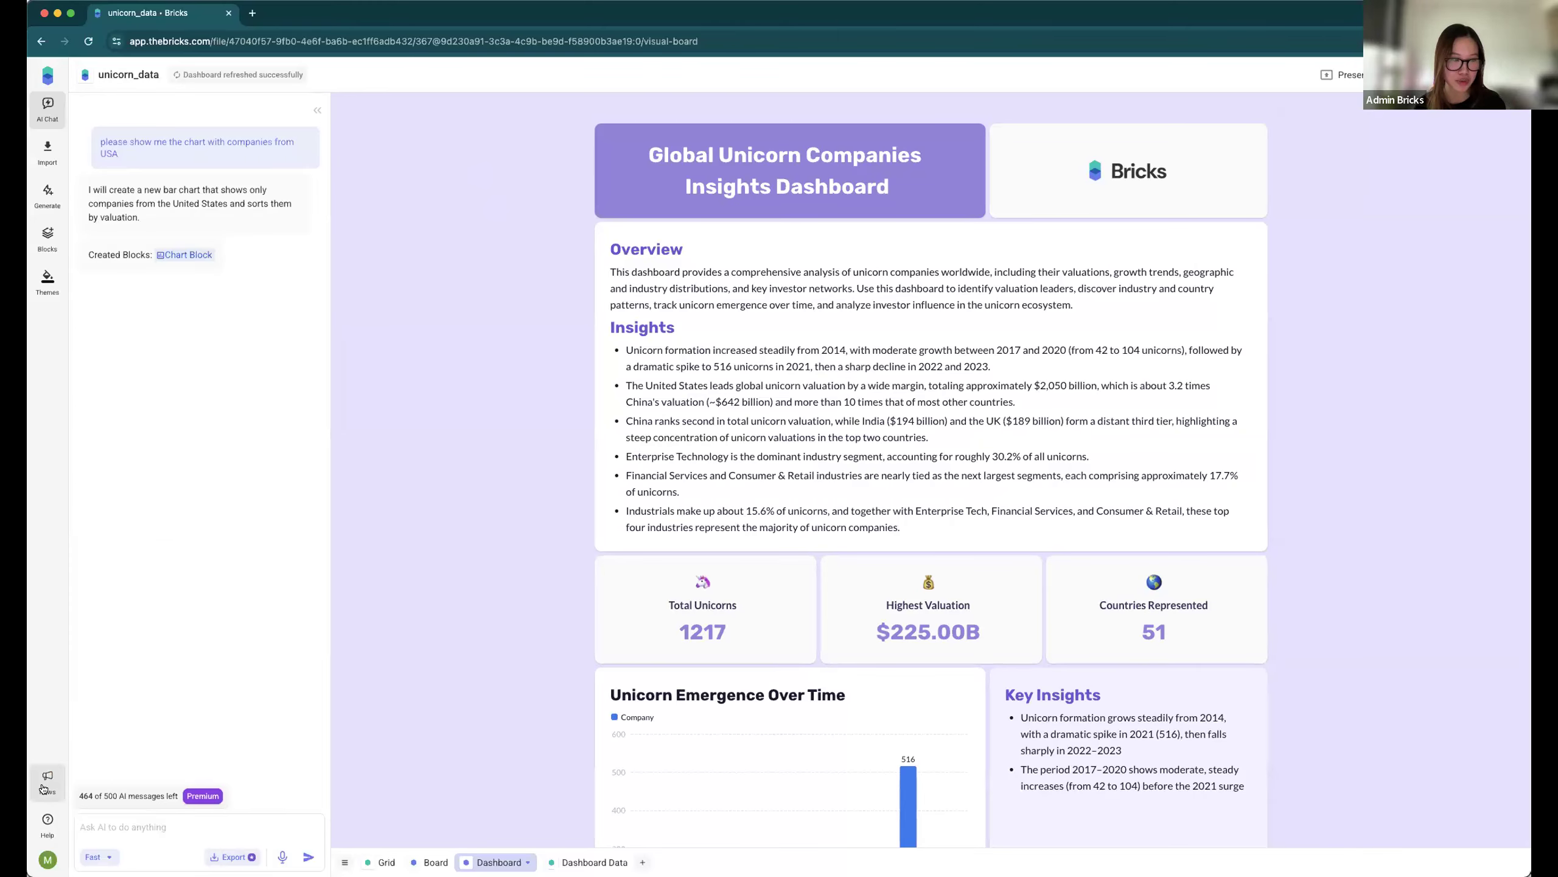
click(44, 792)
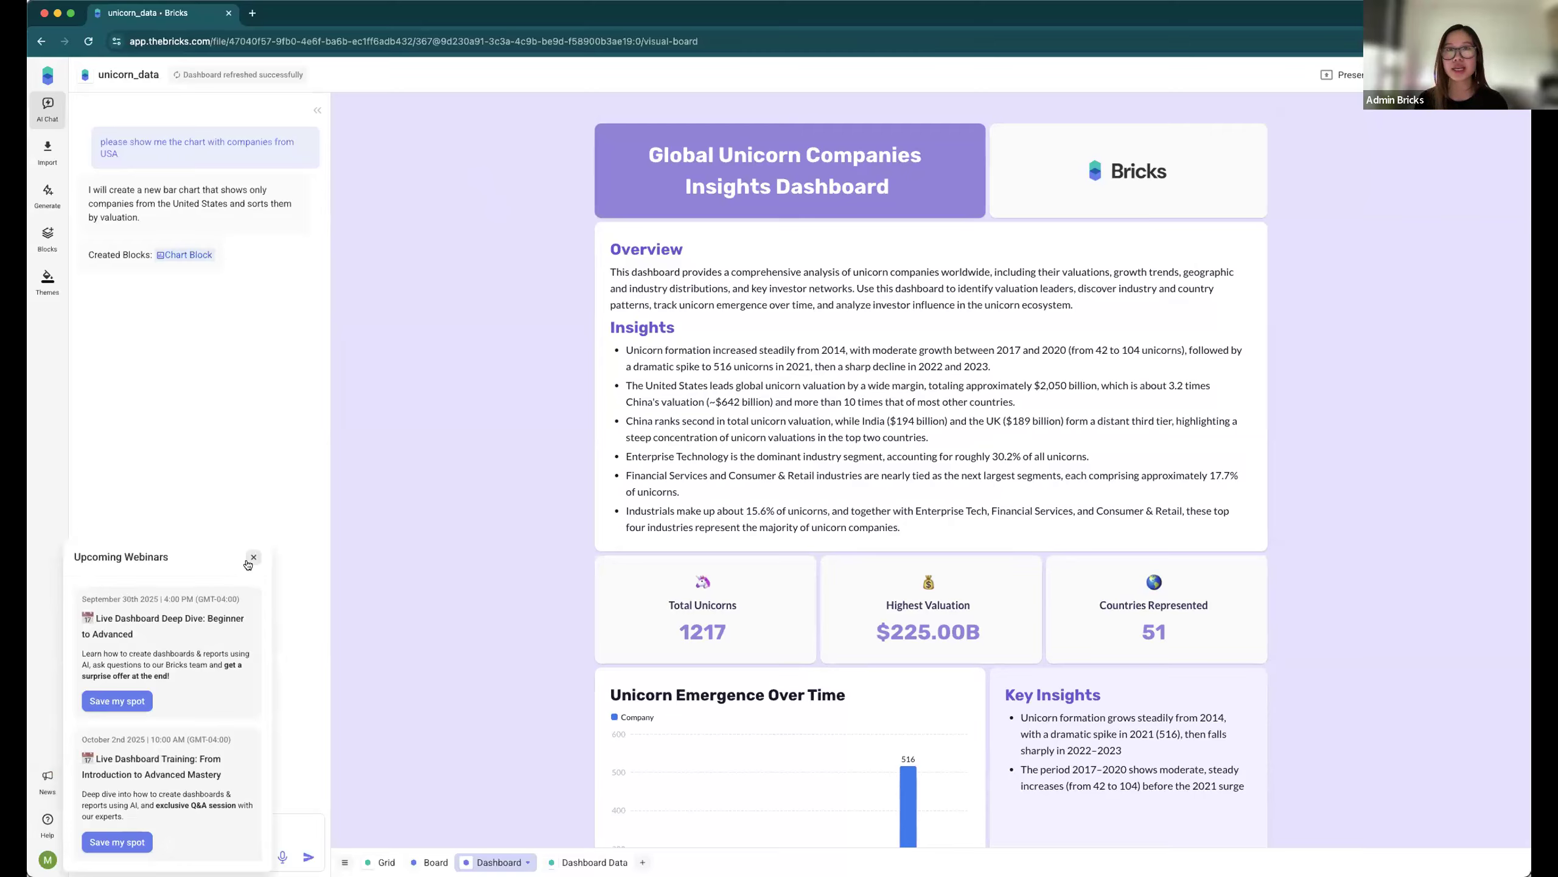
click(252, 557)
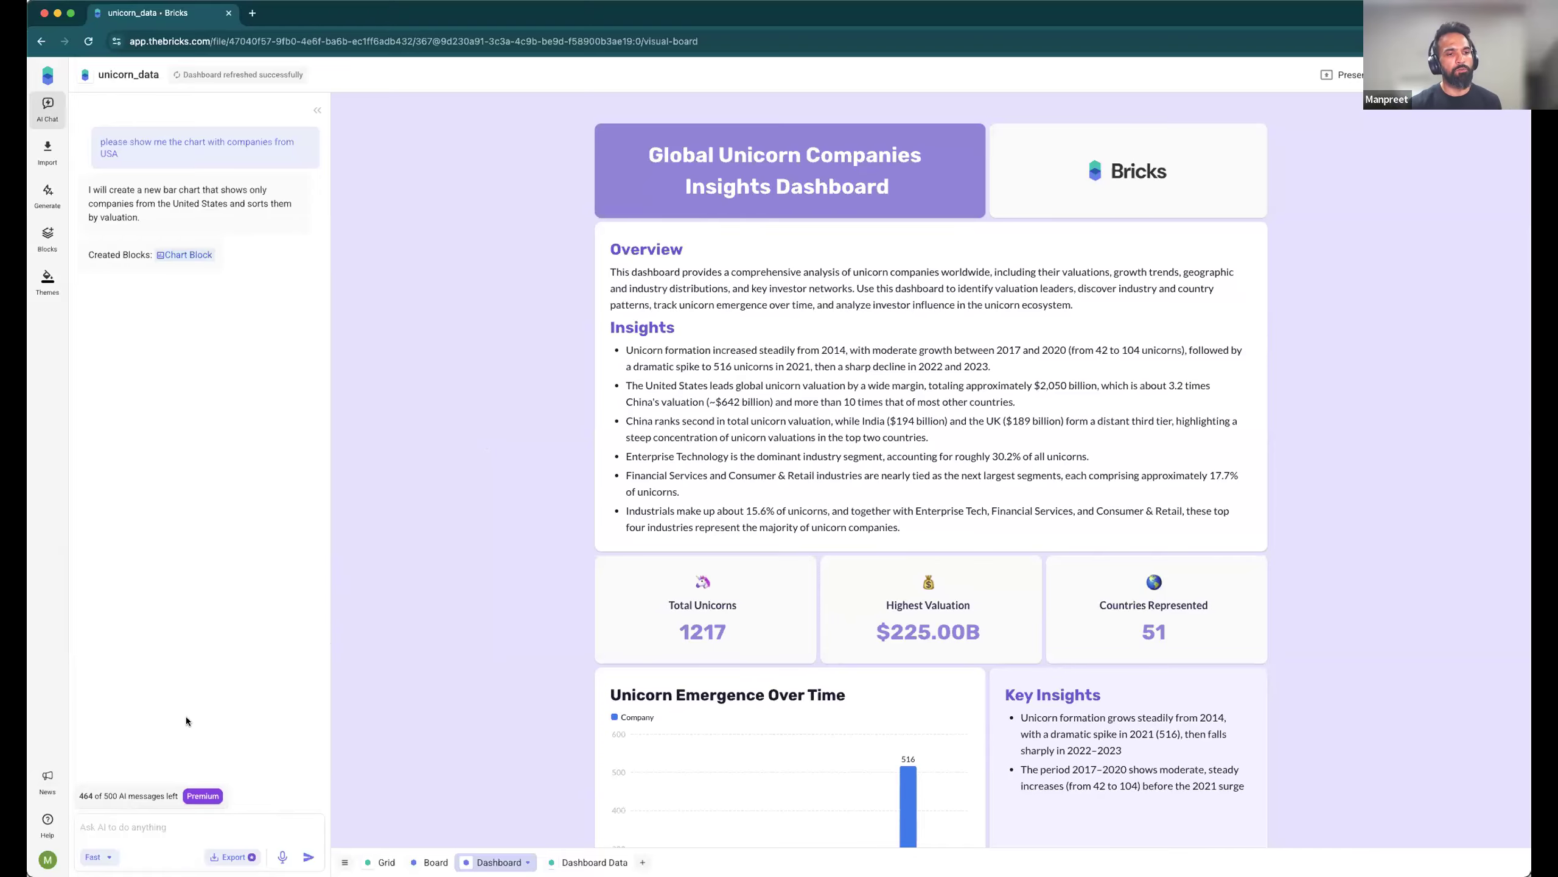
click(47, 790)
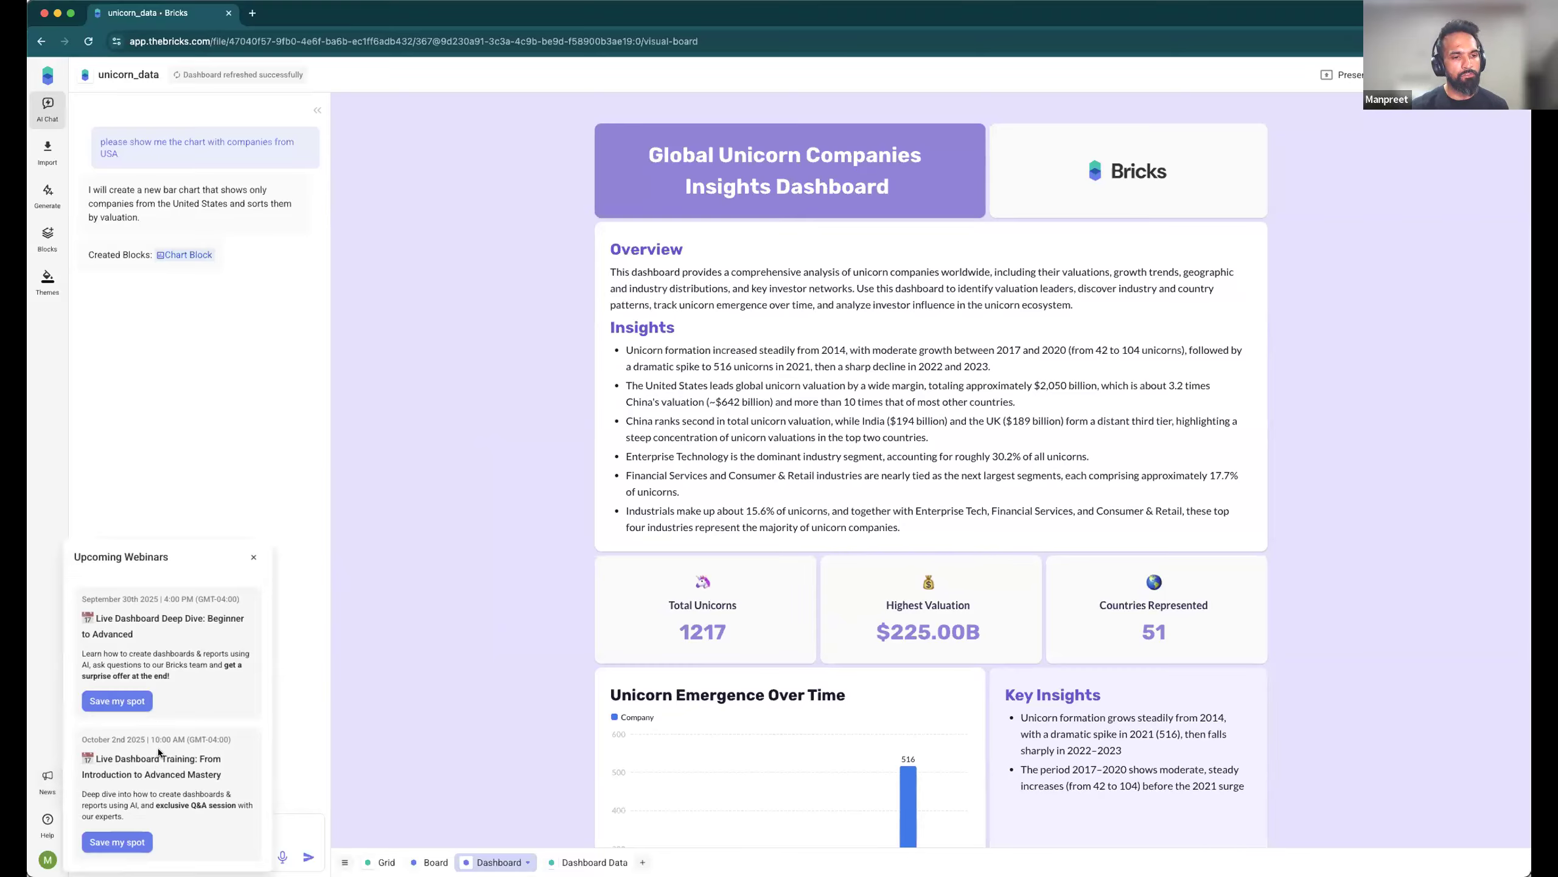
click(254, 559)
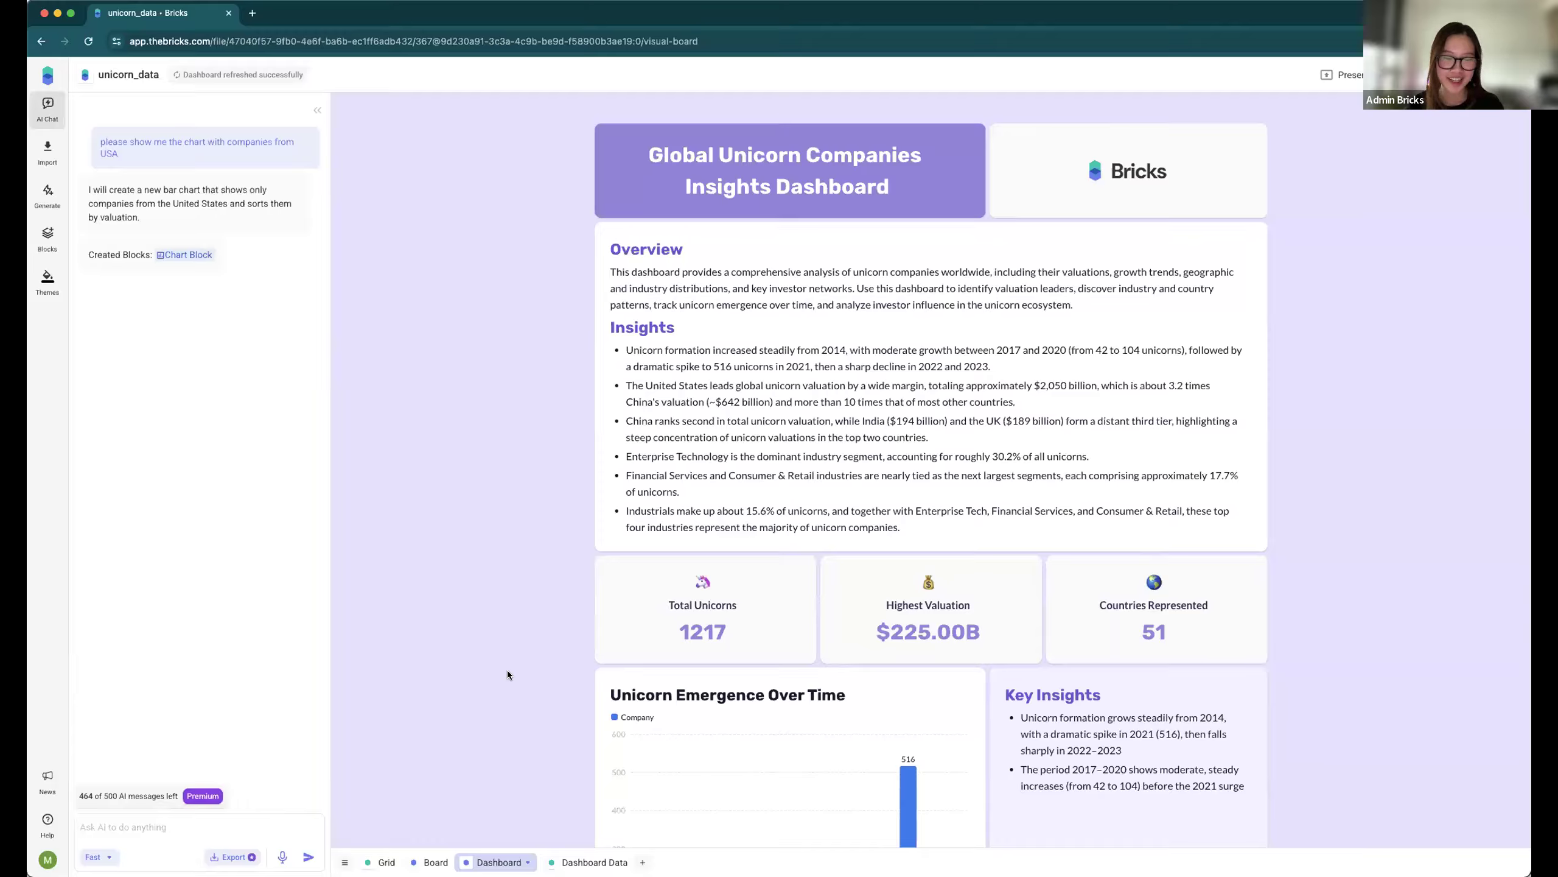
Step: Switch to the Hotel Booking Analysis dashboard and examine its revenue, booking source, room type and guest country charts and summary tables
scroll(507, 669, down, 1)
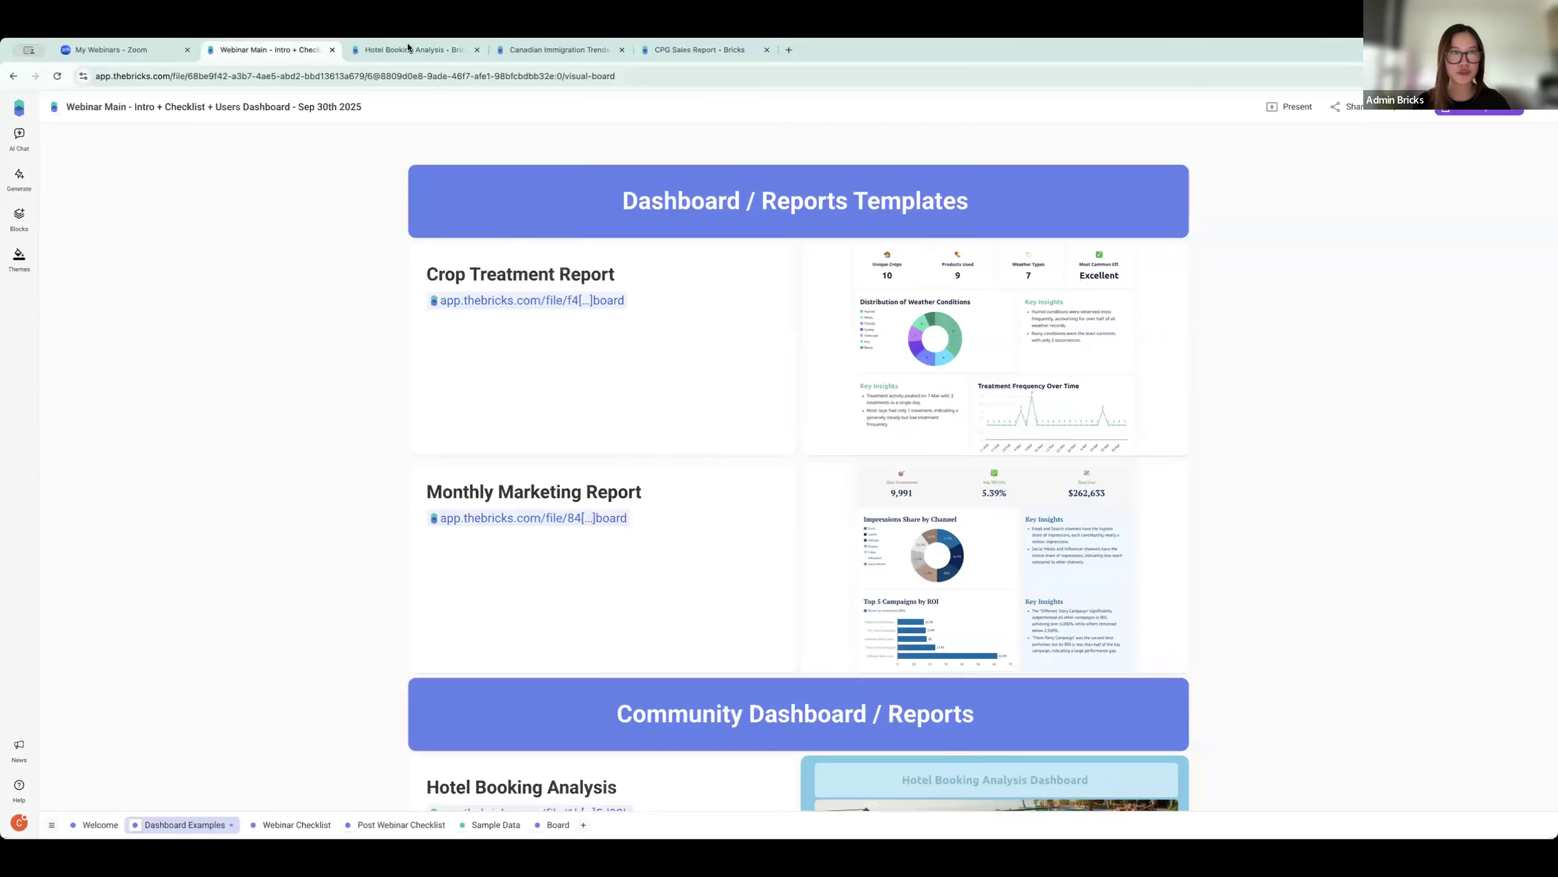
click(408, 50)
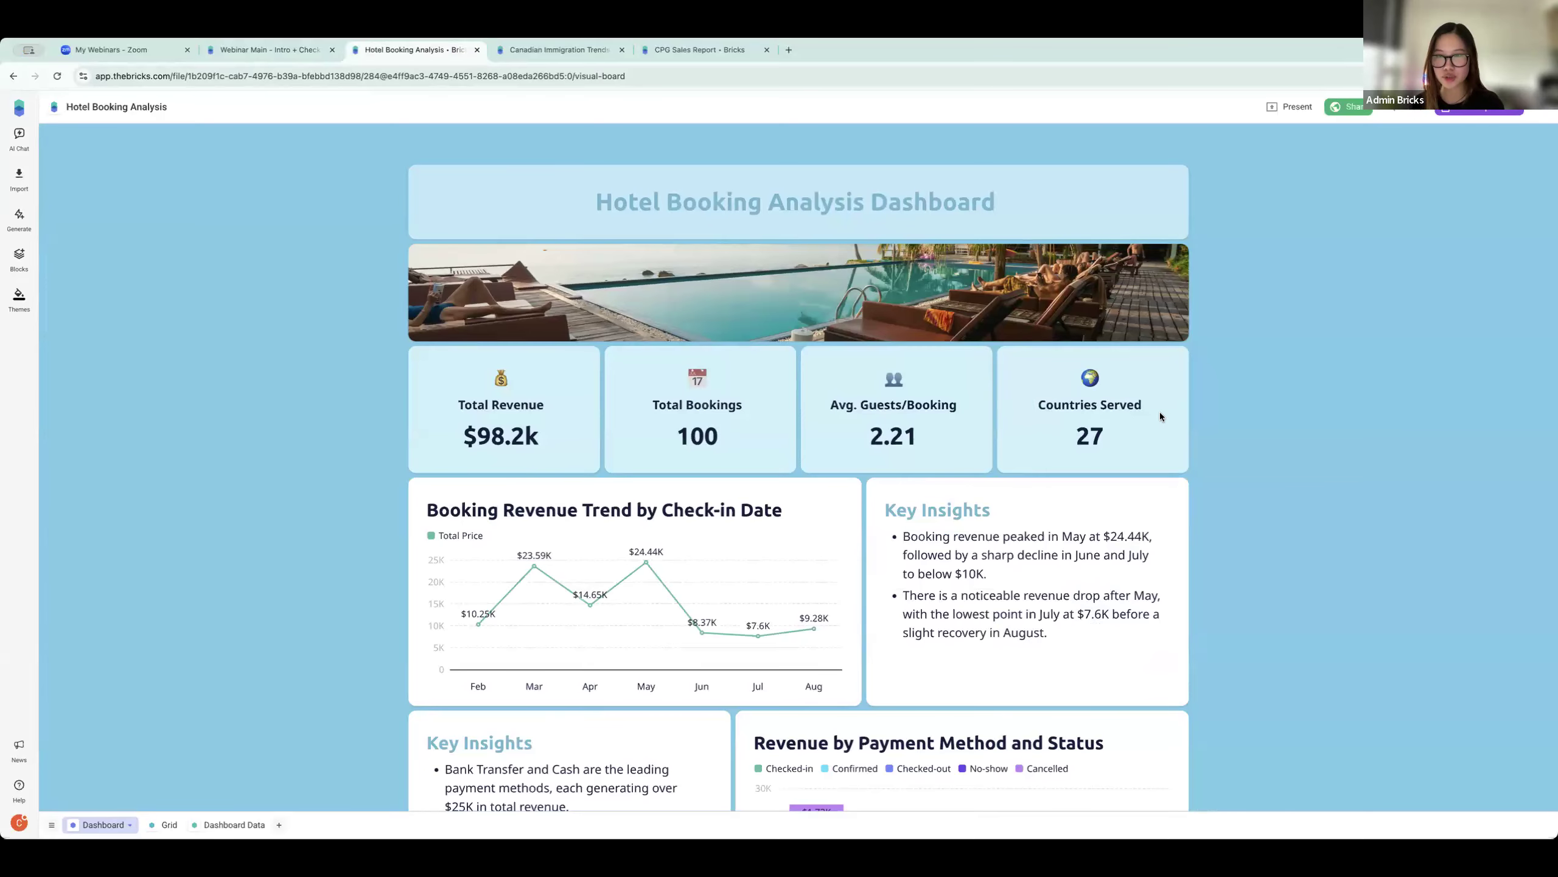
scroll(1159, 416, down, 3)
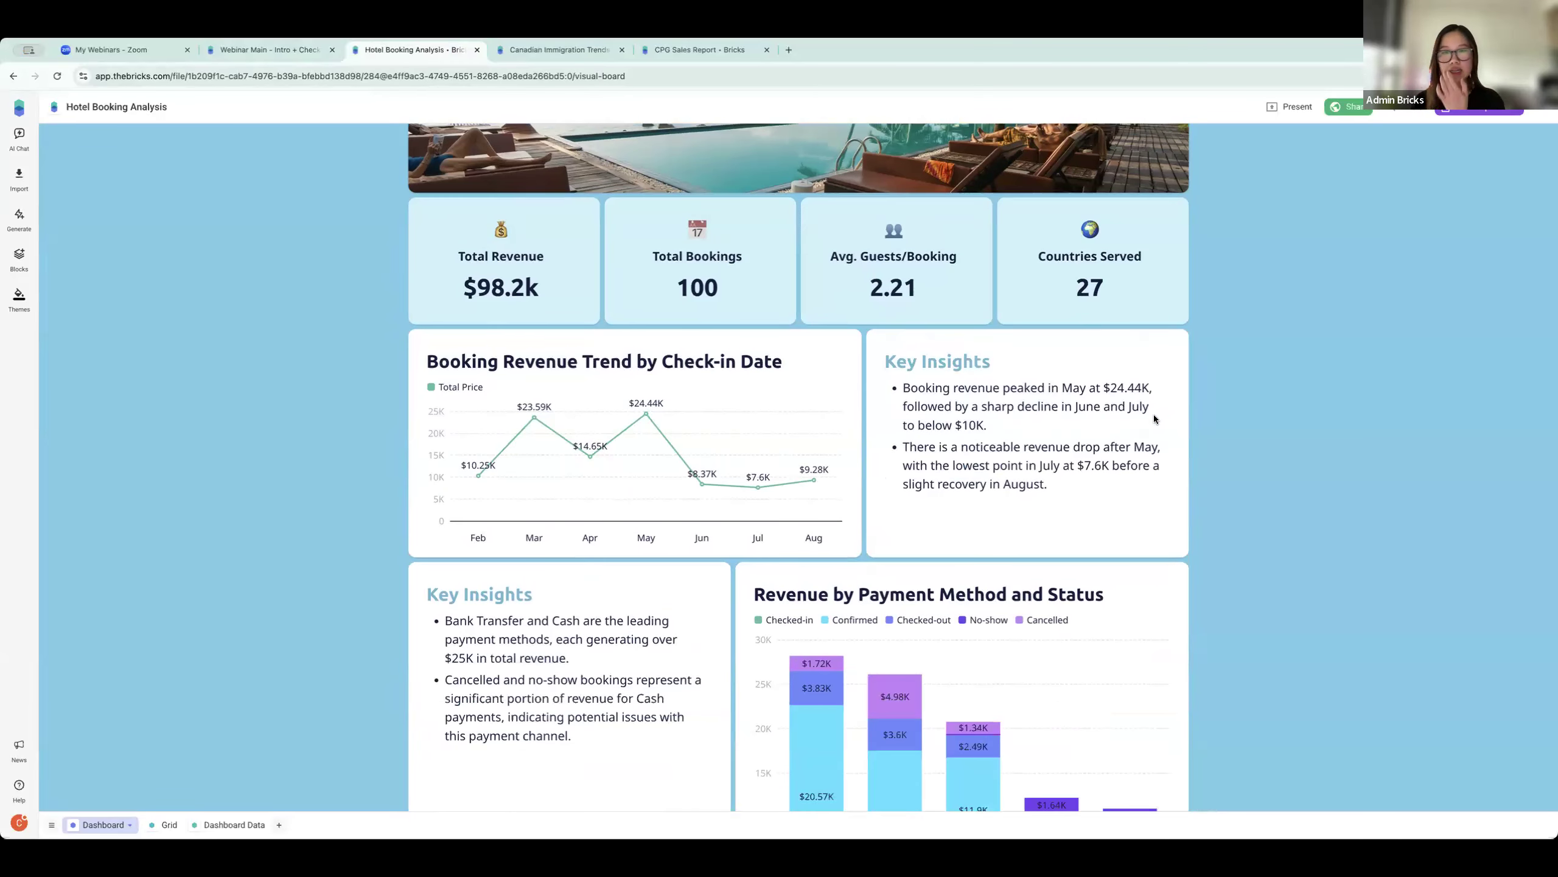
scroll(1154, 415, down, 3)
mouse_move(902, 546)
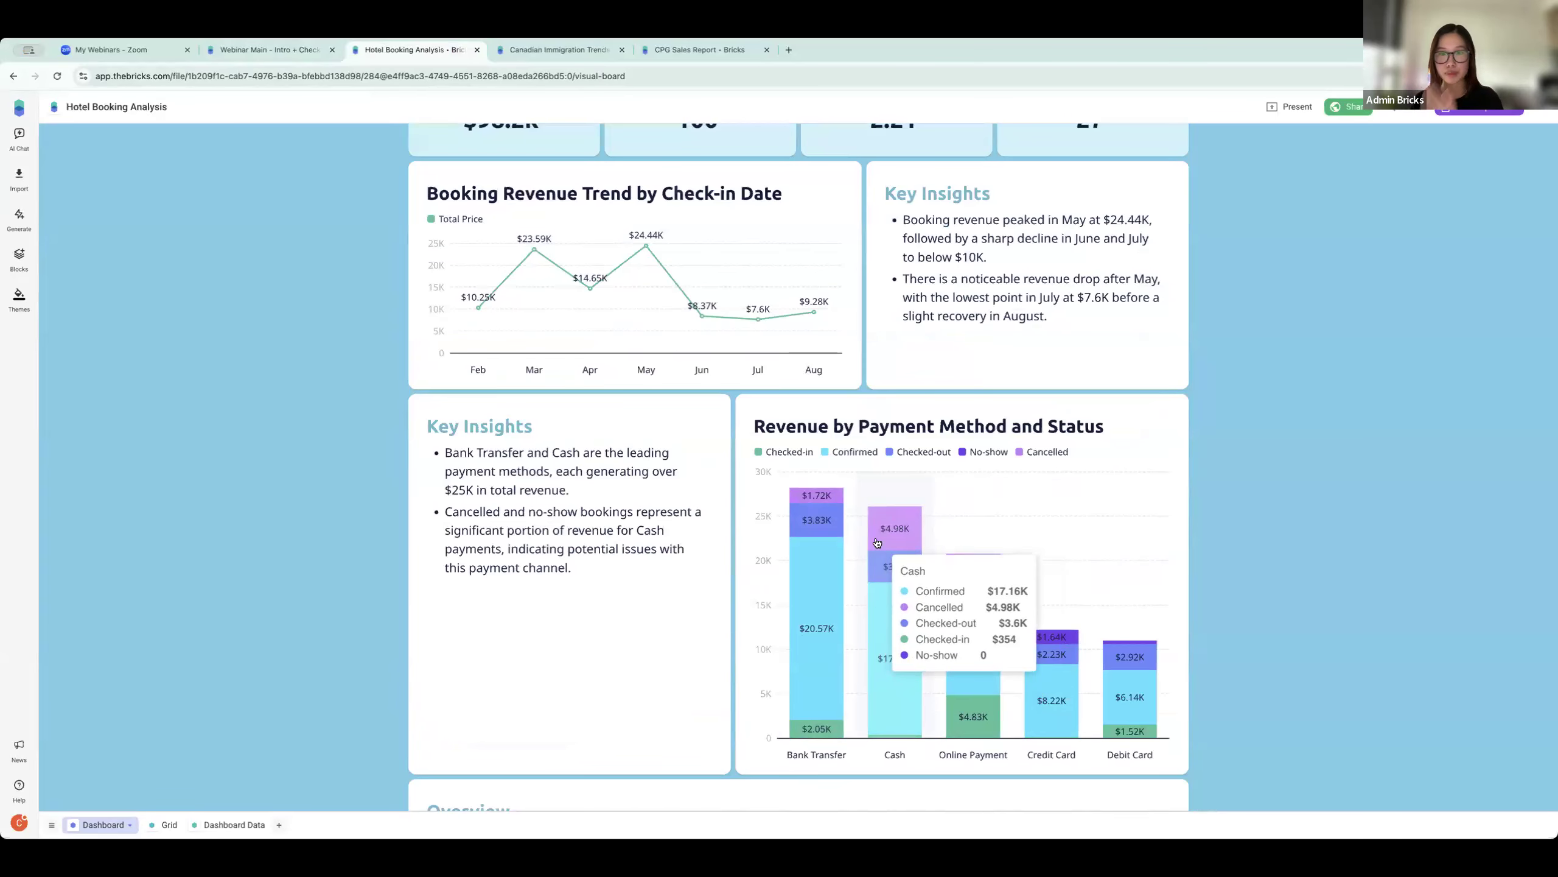
scroll(877, 542, down, 1)
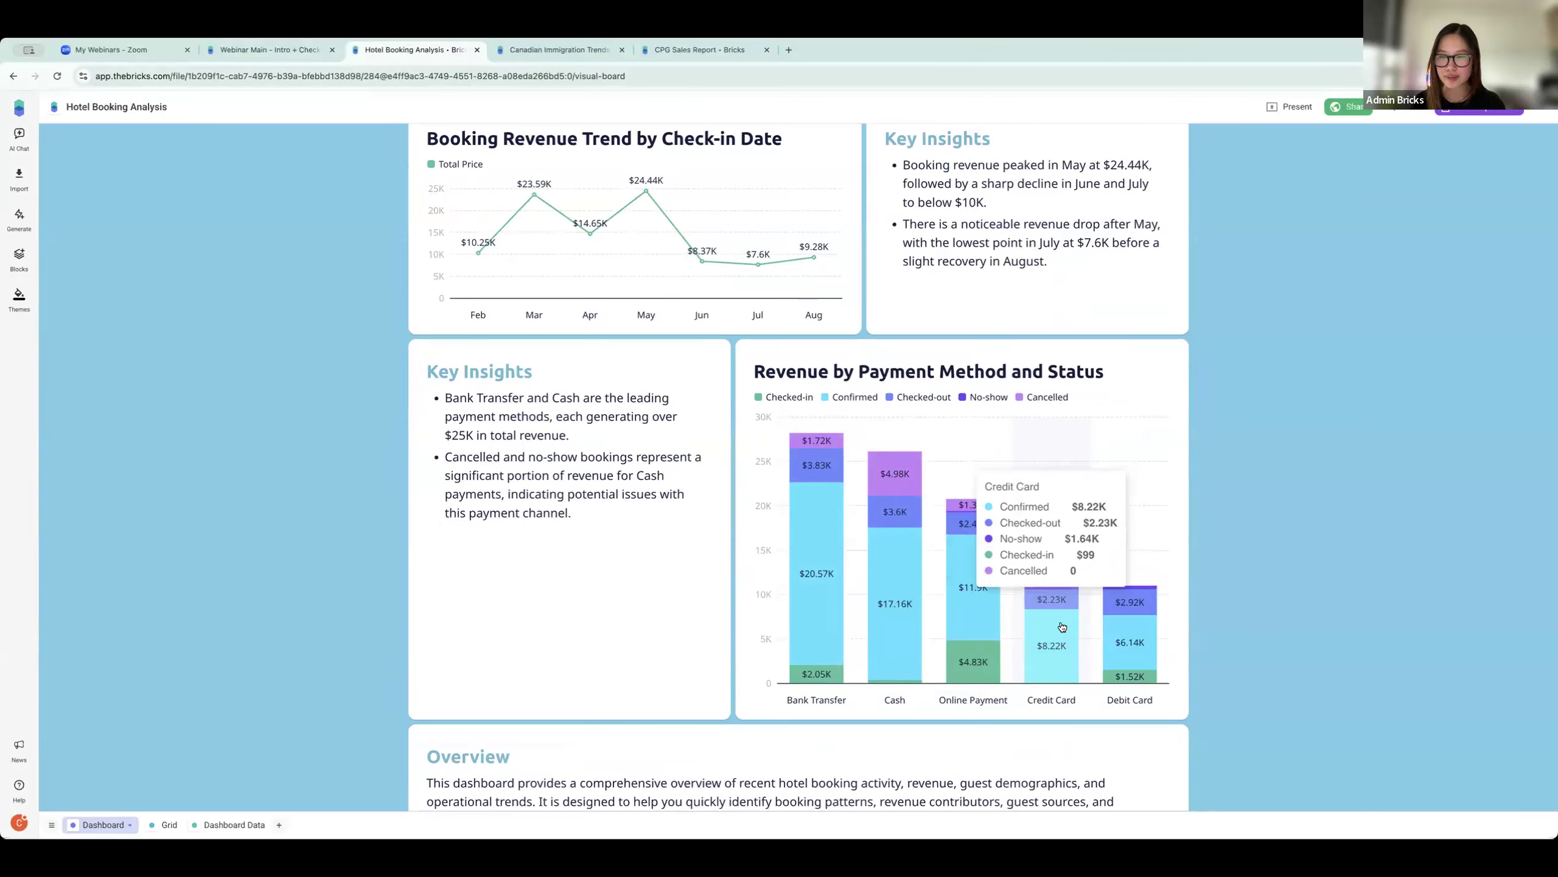
scroll(1030, 608, down, 6)
scroll(1050, 625, down, 15)
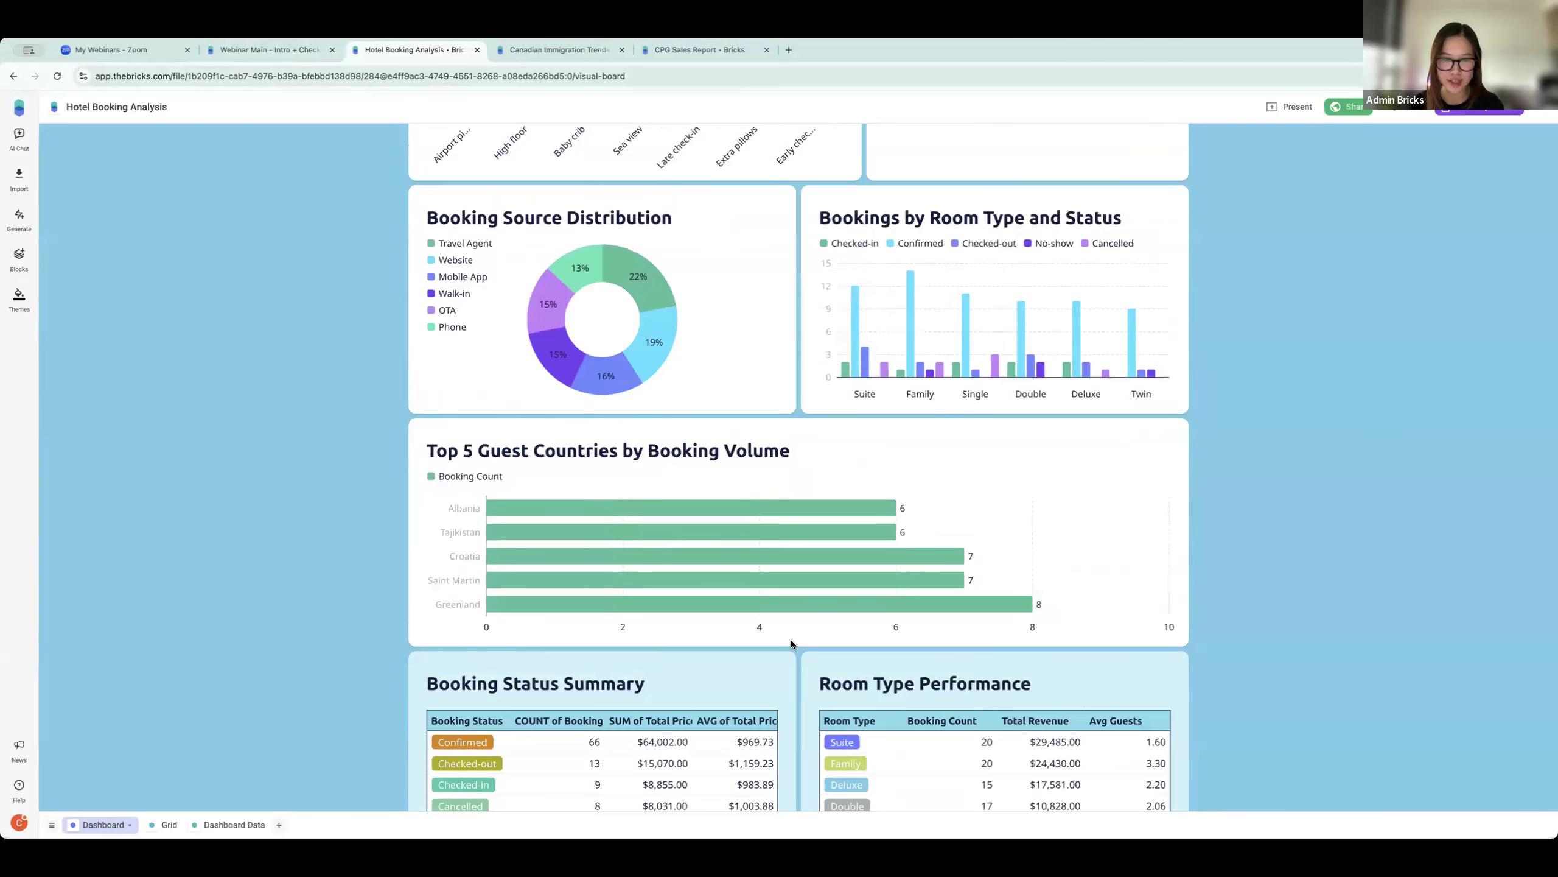
scroll(792, 640, up, 20)
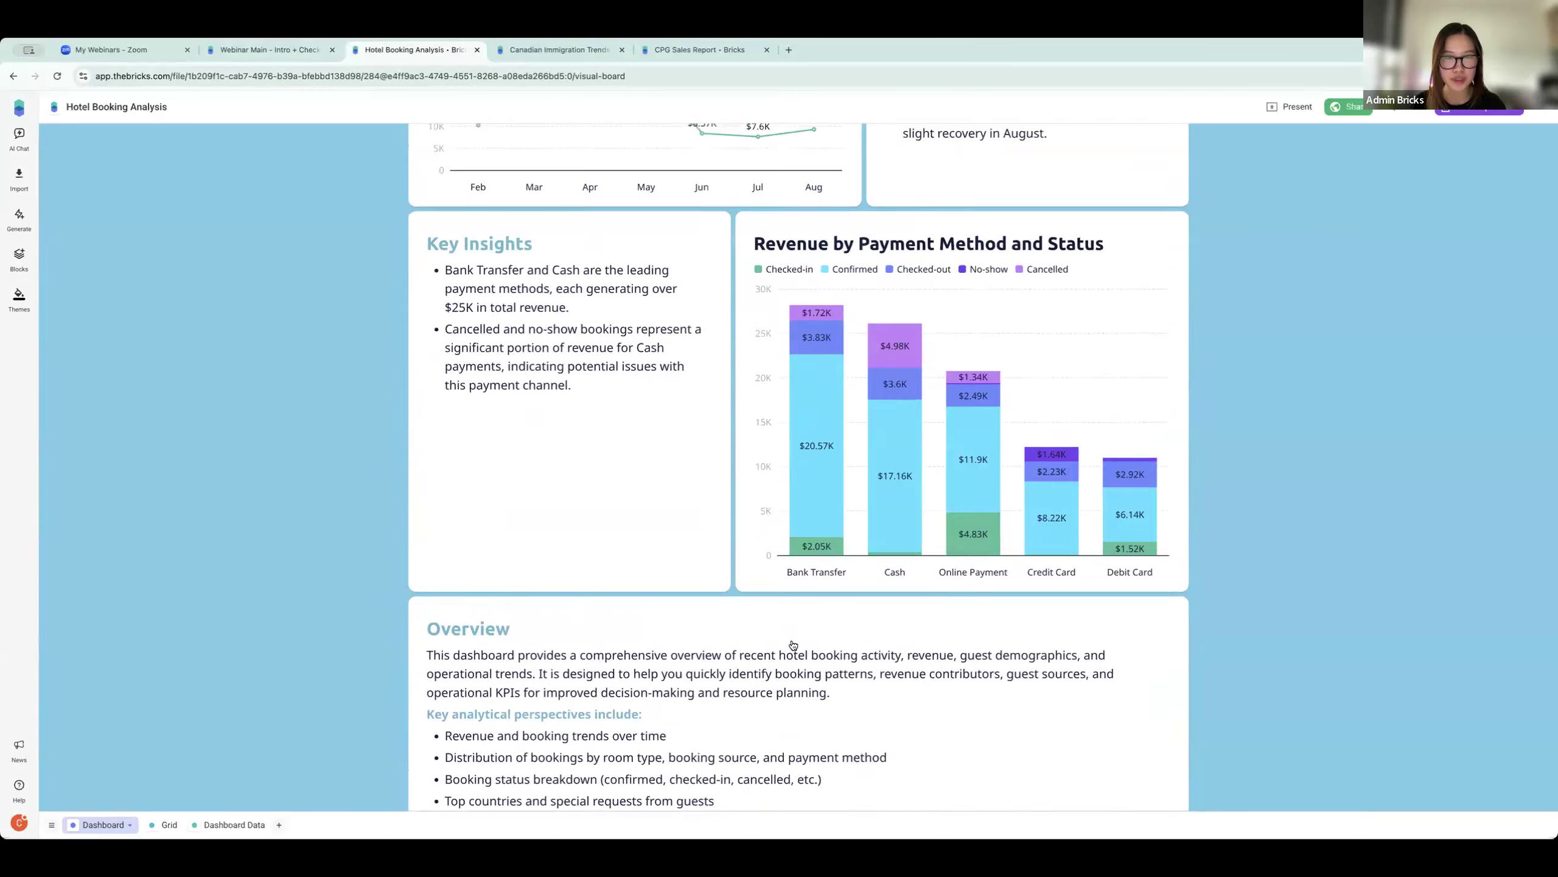
Step: Switch to the Canadian Immigration Trends & Plans dashboard and examine its overview, insights and the New IMP Workers figures
click(522, 48)
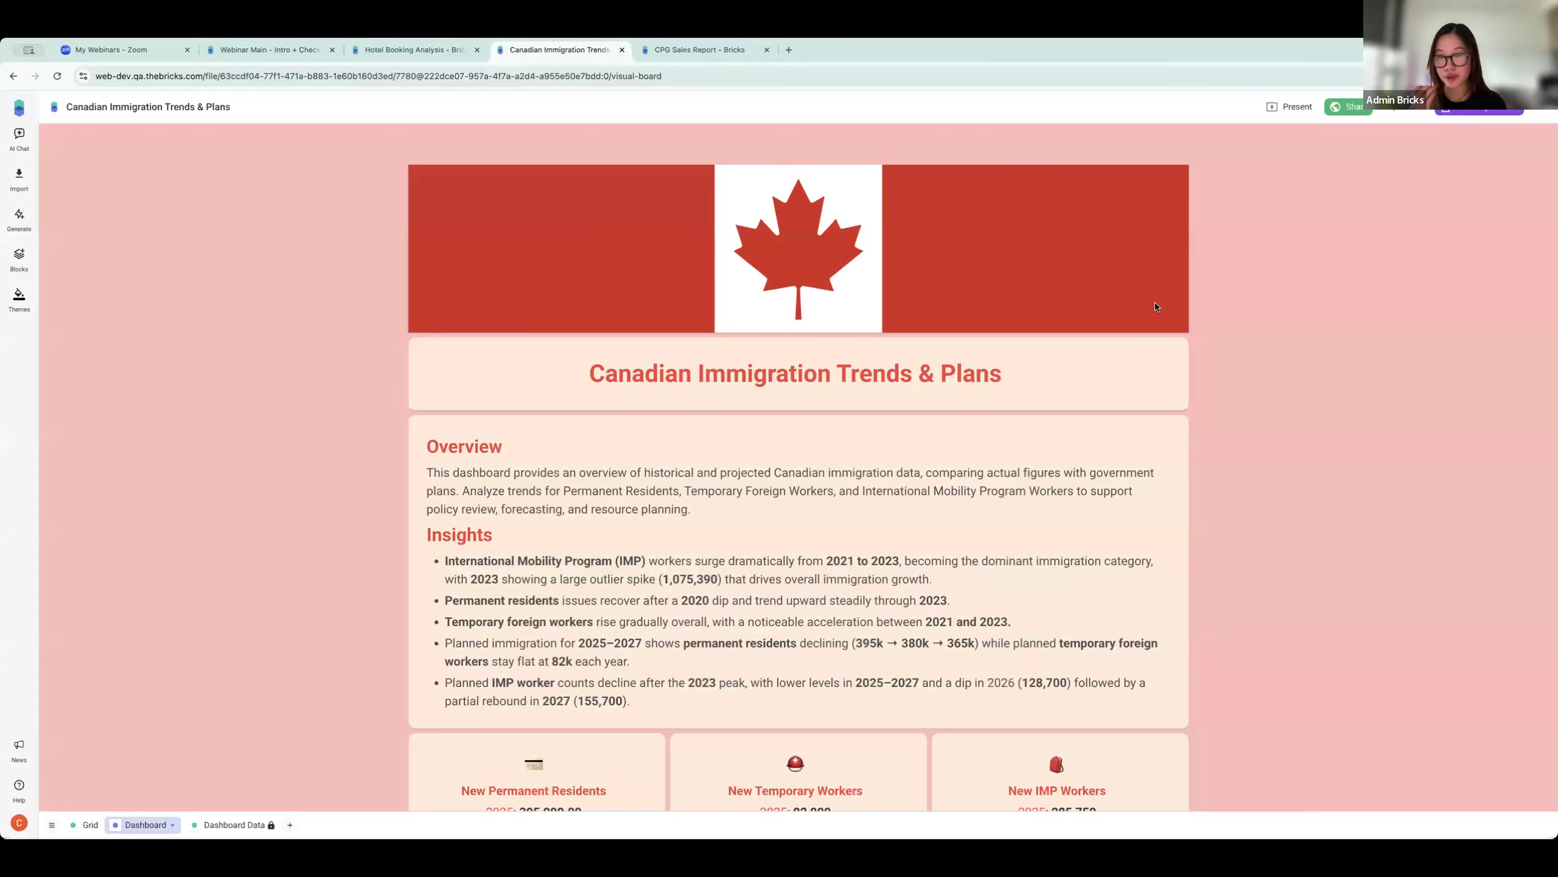
scroll(1181, 398, down, 3)
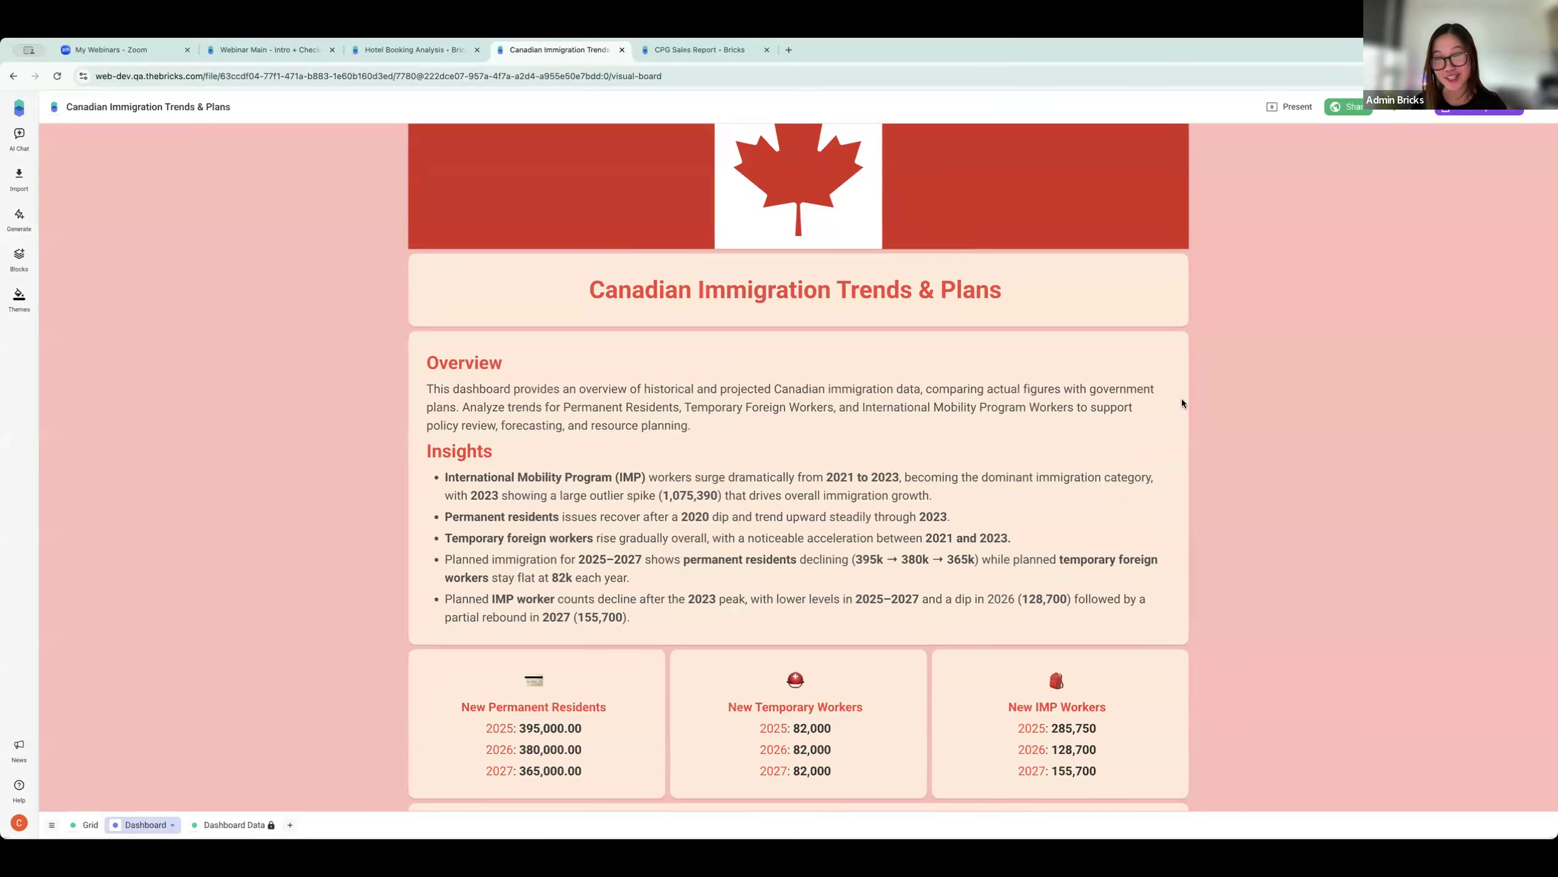
scroll(1182, 403, down, 5)
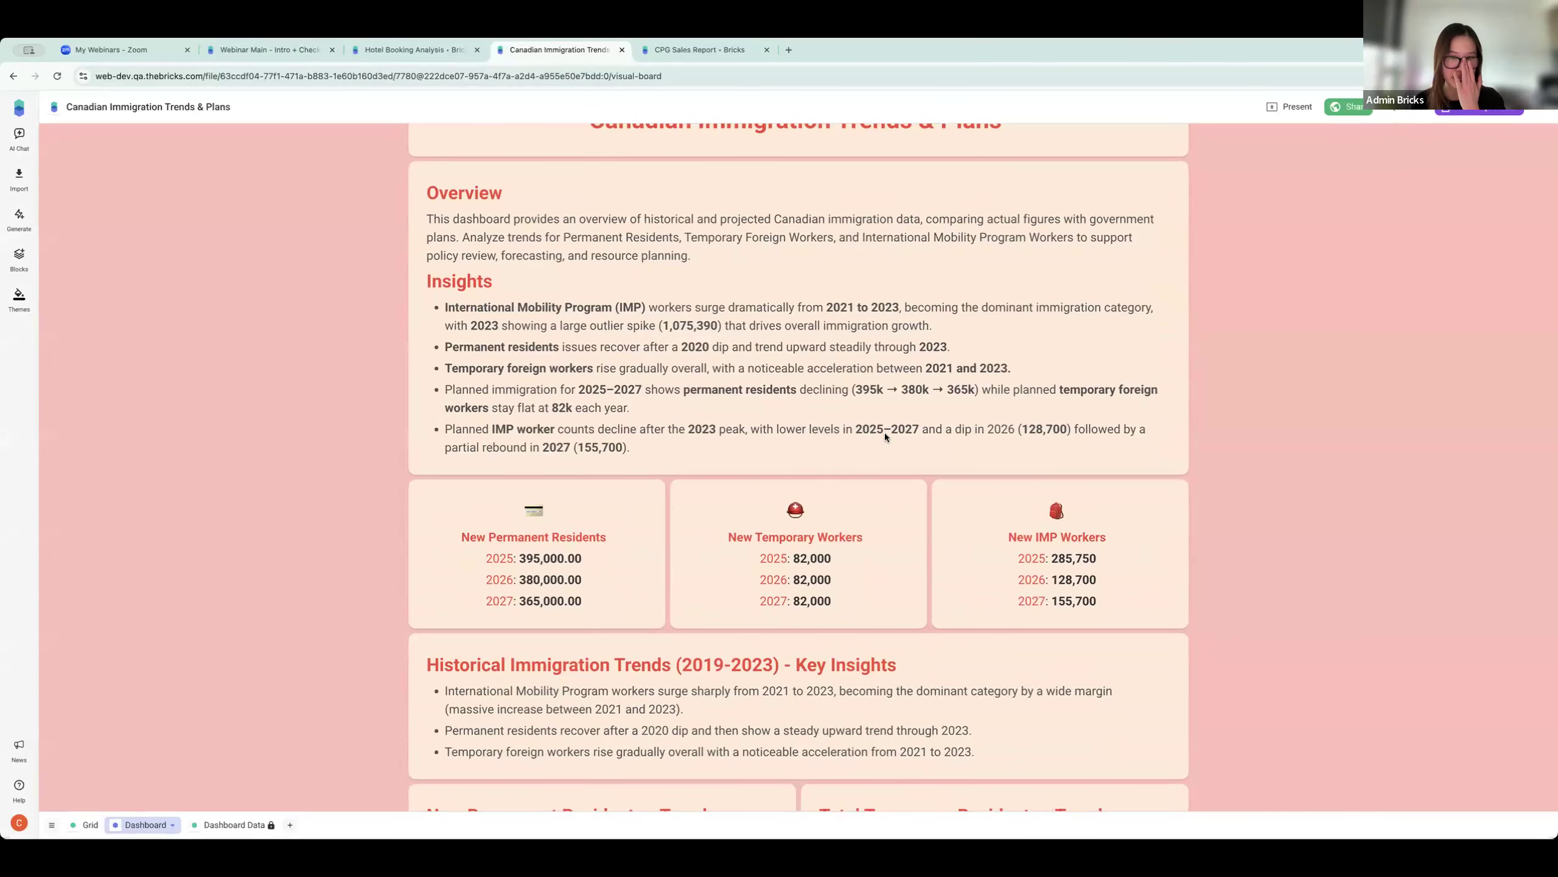
scroll(884, 432, down, 1)
scroll(1062, 447, down, 2)
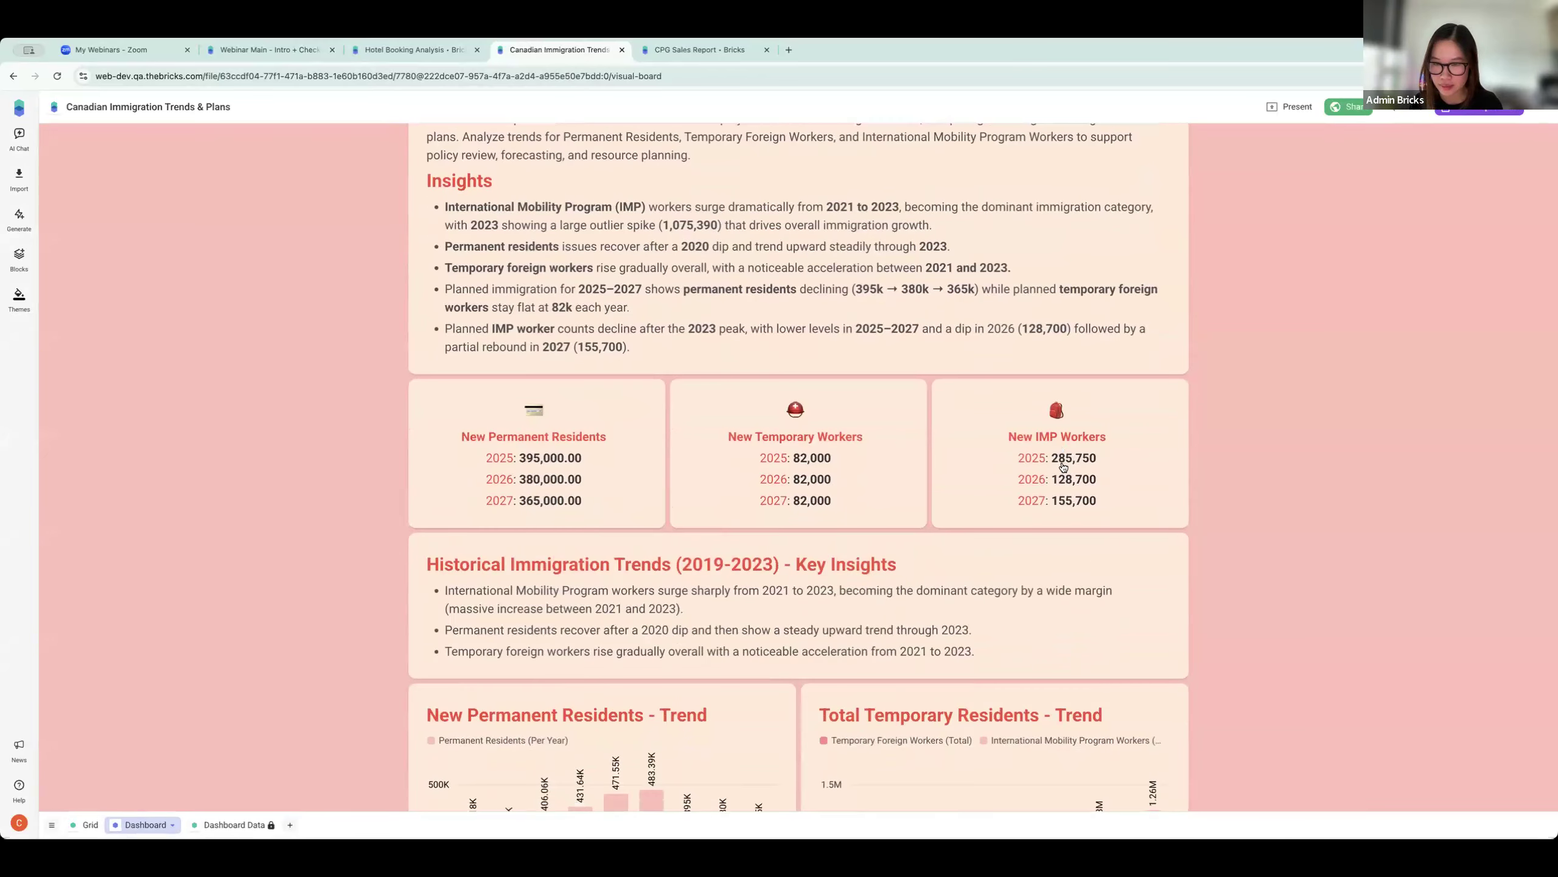
double_click(1075, 459)
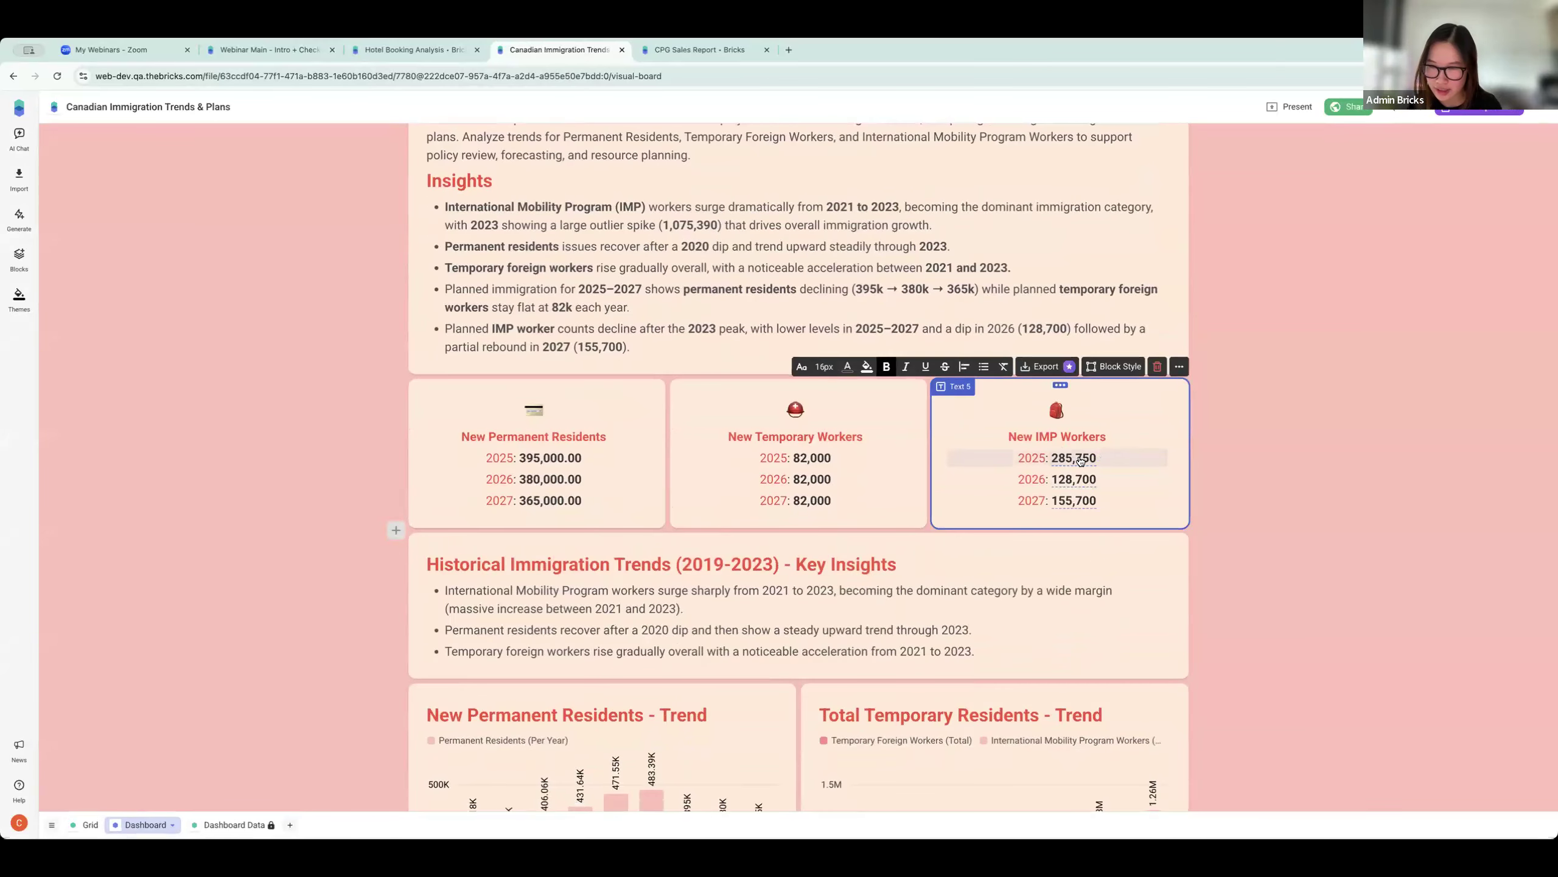
click(1200, 452)
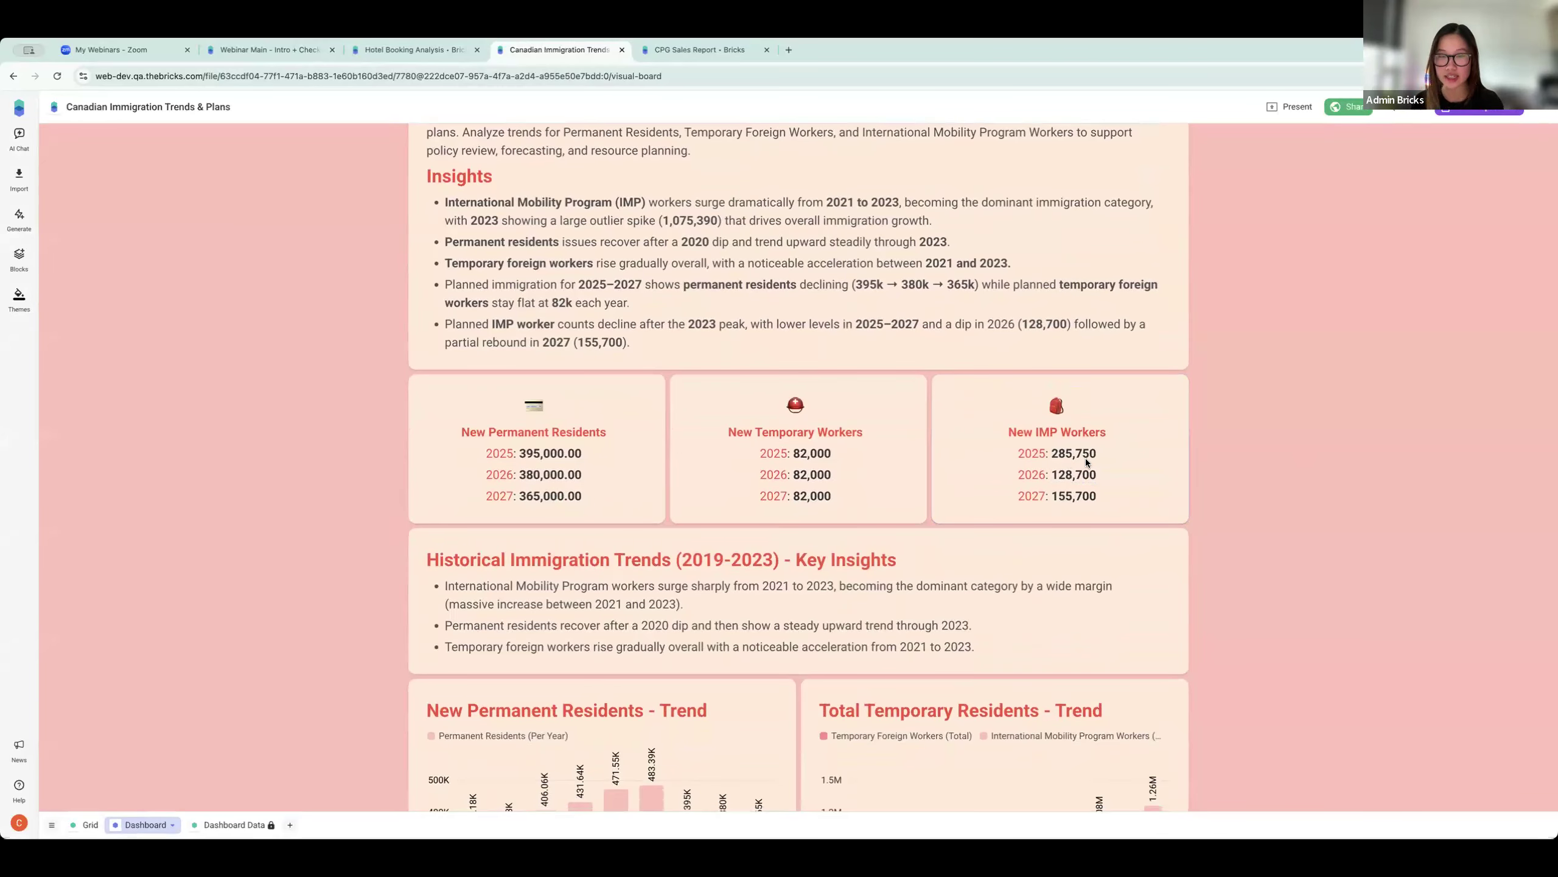
Step: Examine the immigration dashboard's resident trend charts, planned immigration insights and planned arrivals charts down to the closing flag banner
scroll(1084, 454, down, 5)
scroll(975, 483, down, 2)
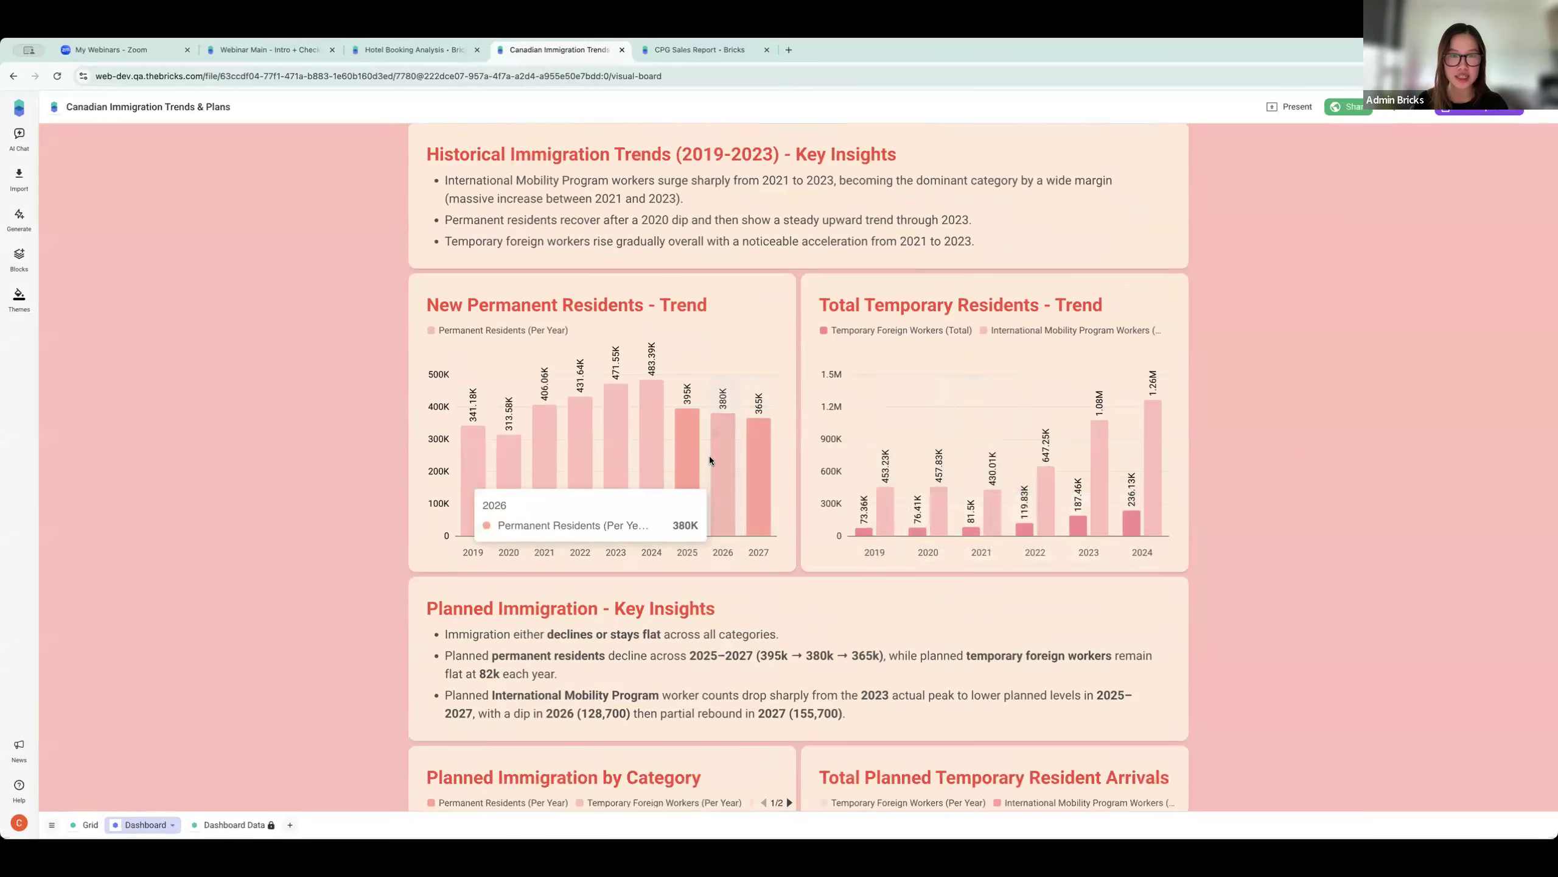
scroll(1108, 535, down, 8)
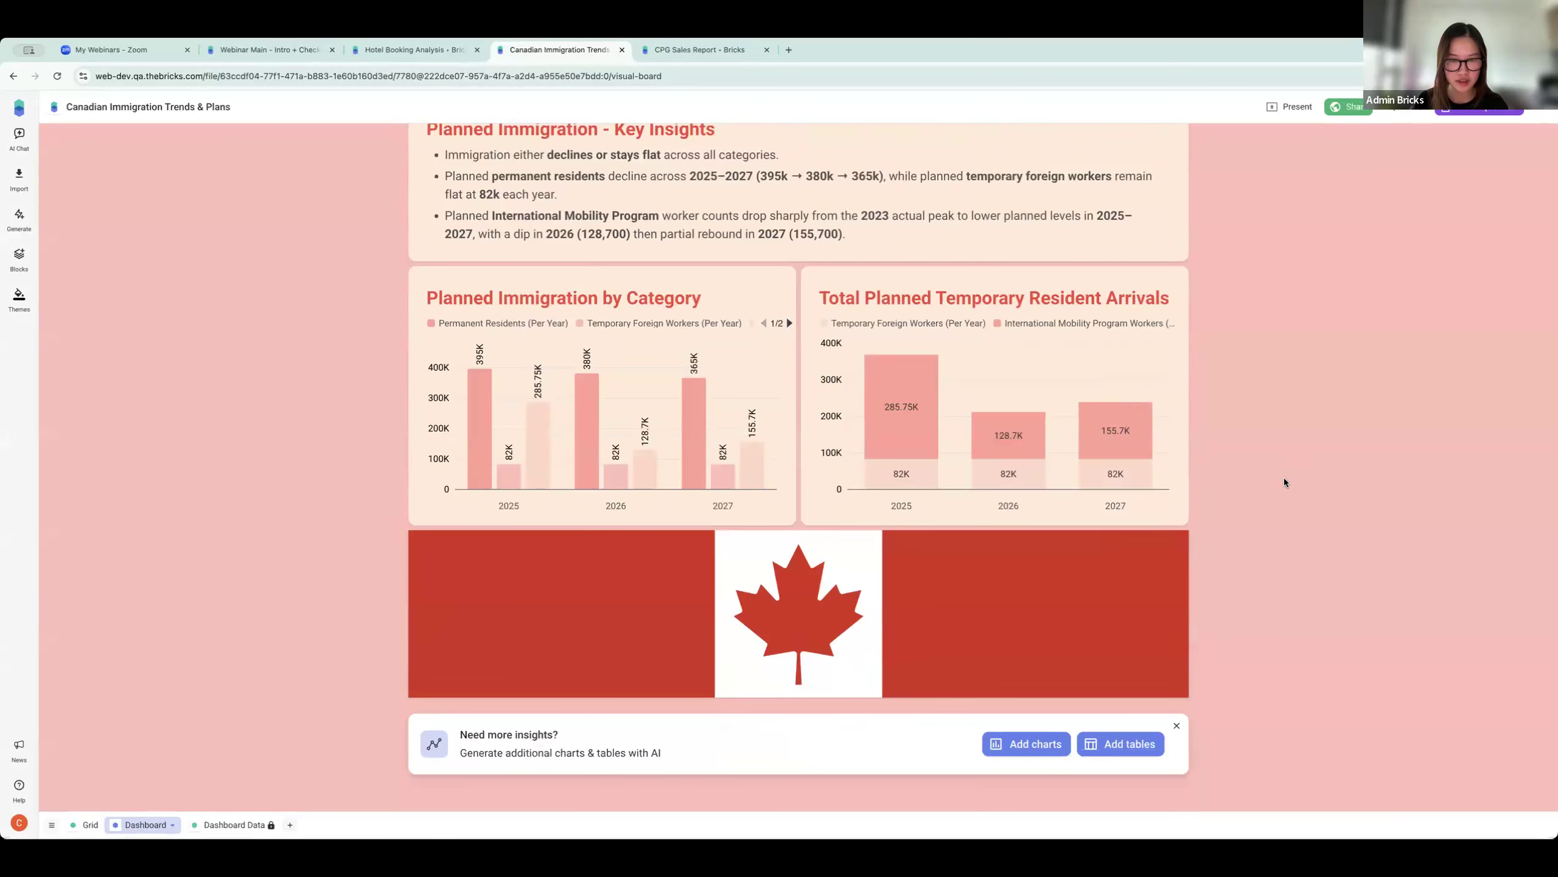
scroll(1284, 478, up, 20)
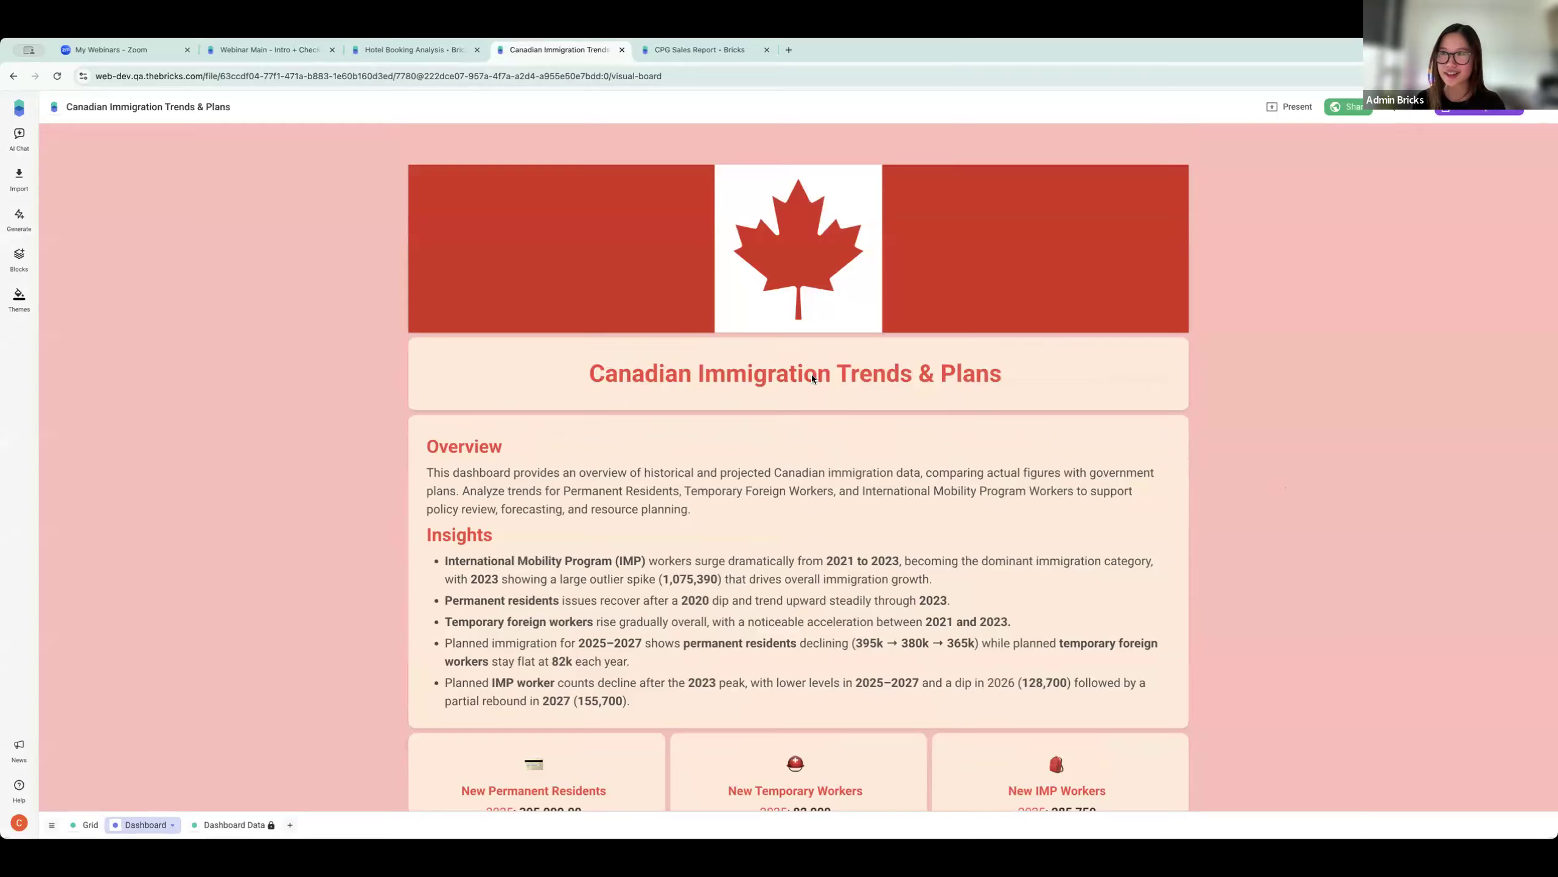
Step: Switch to the CPG Sales Report and examine its insights, headline totals and the Units Sold and Dollar Sales by Channel chart
click(663, 50)
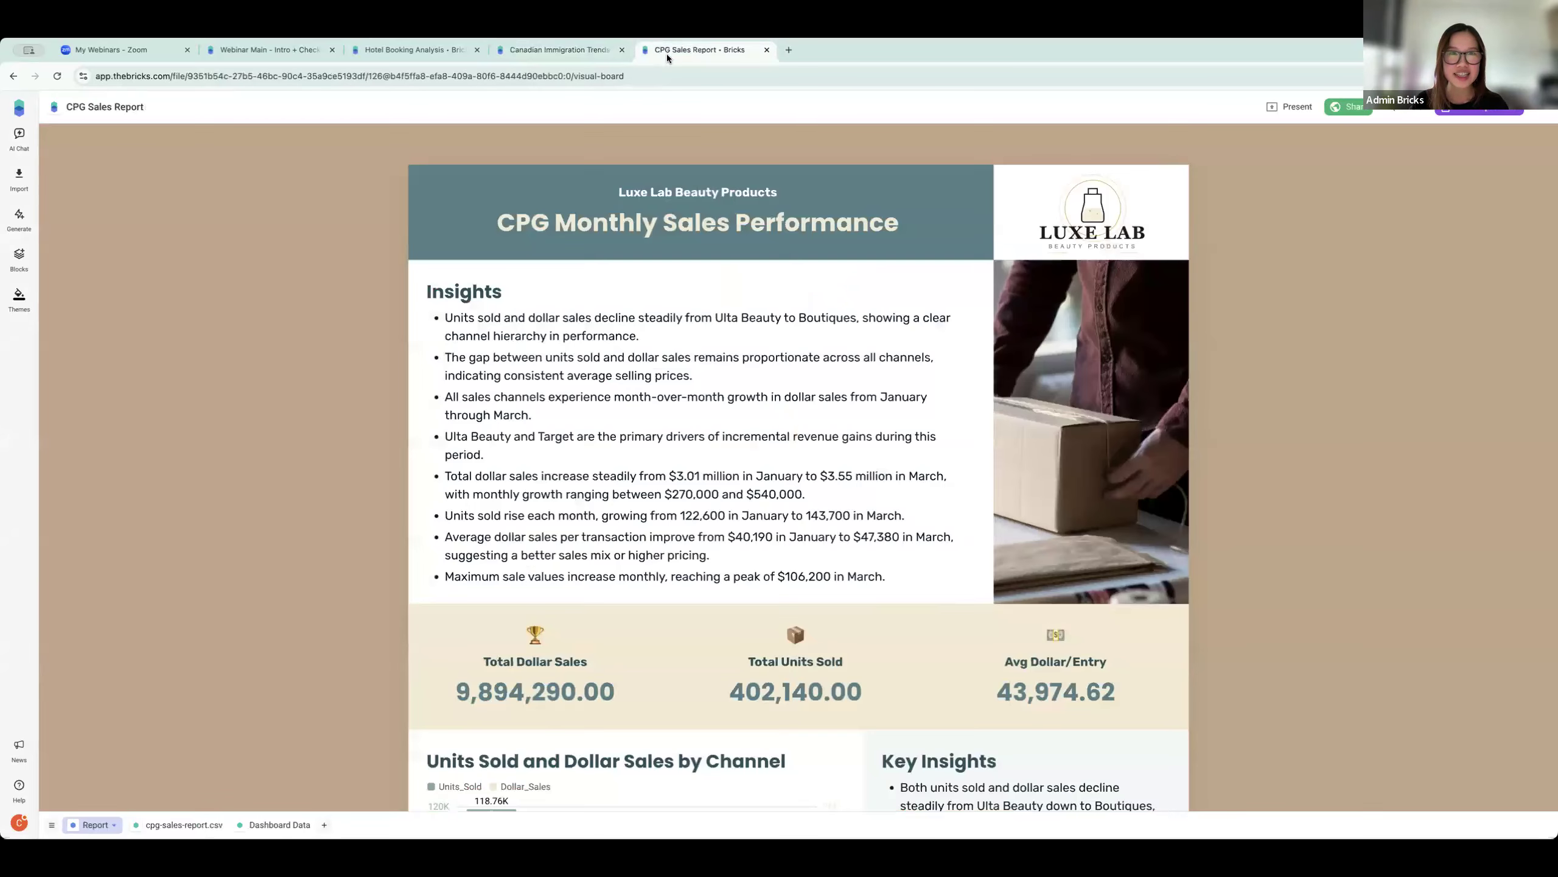
key(ctrl+shift+Tab)
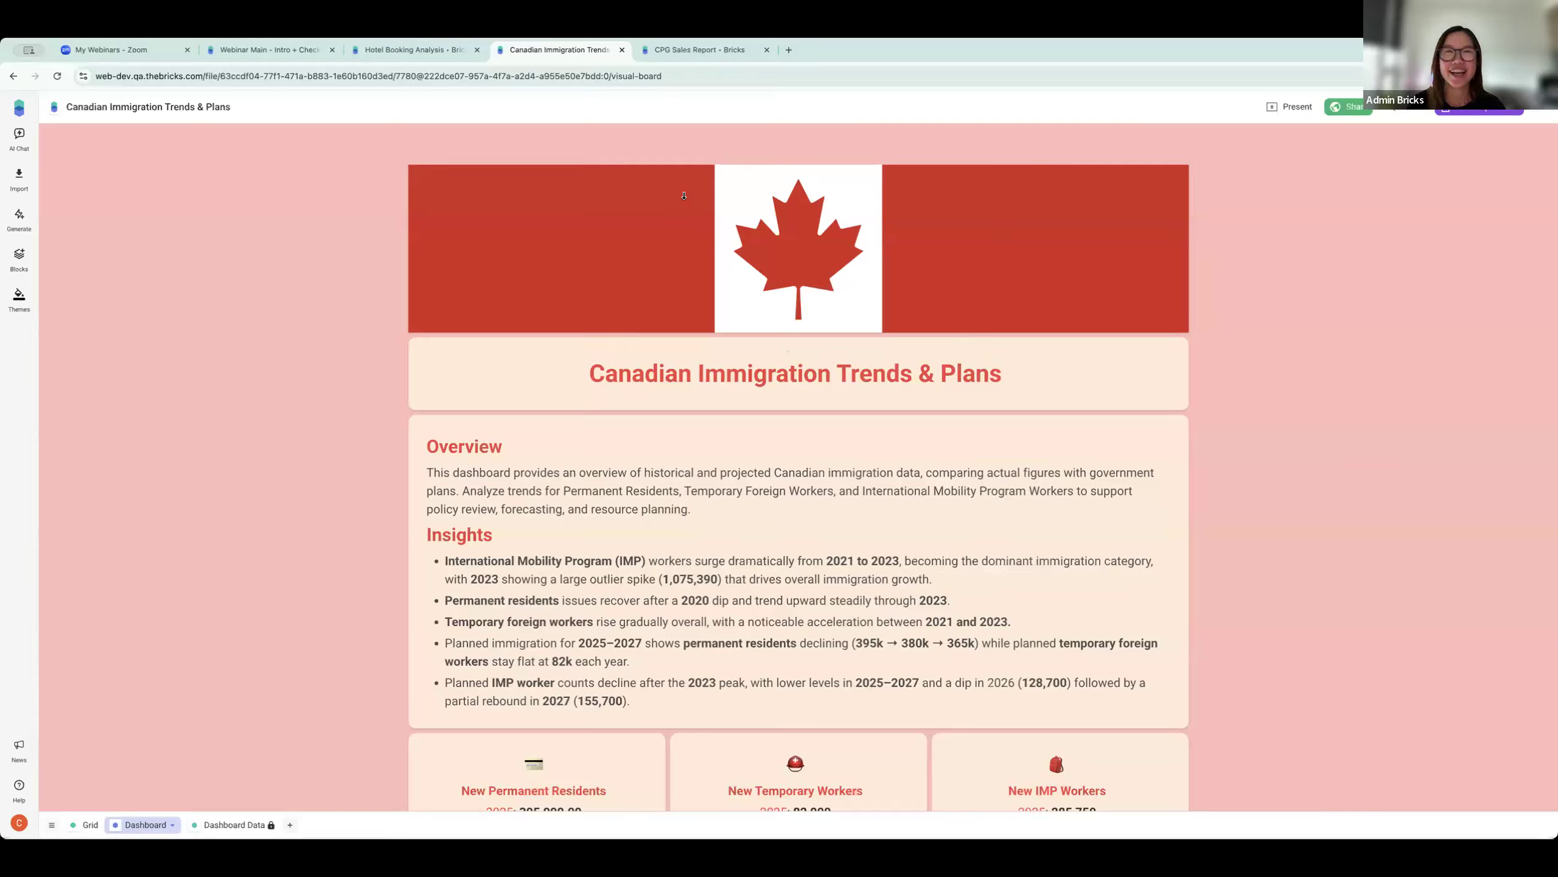
click(699, 49)
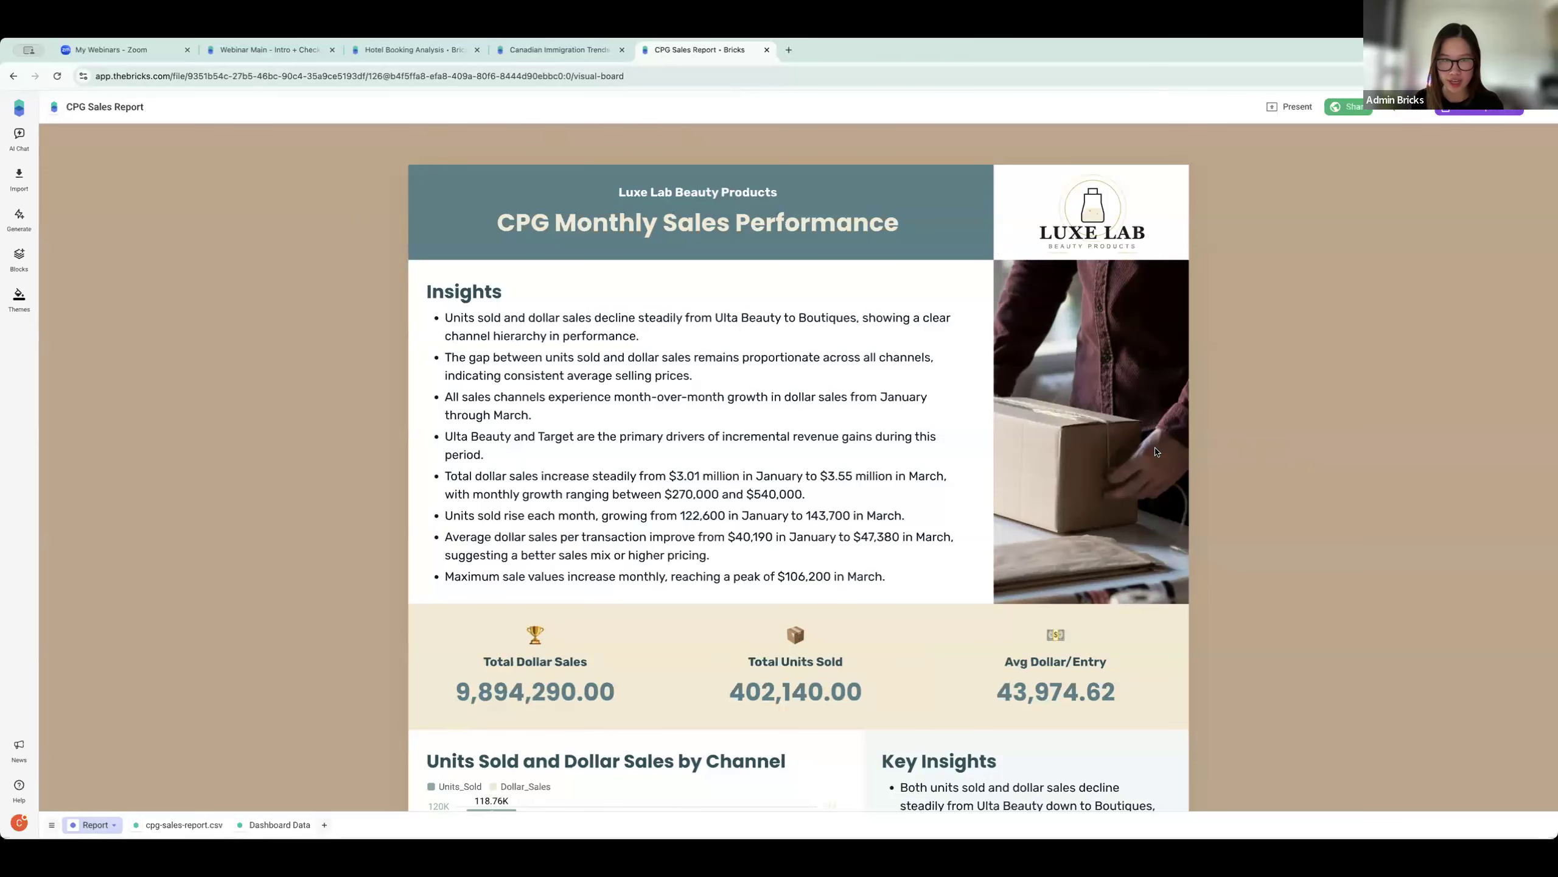
scroll(1156, 452, down, 5)
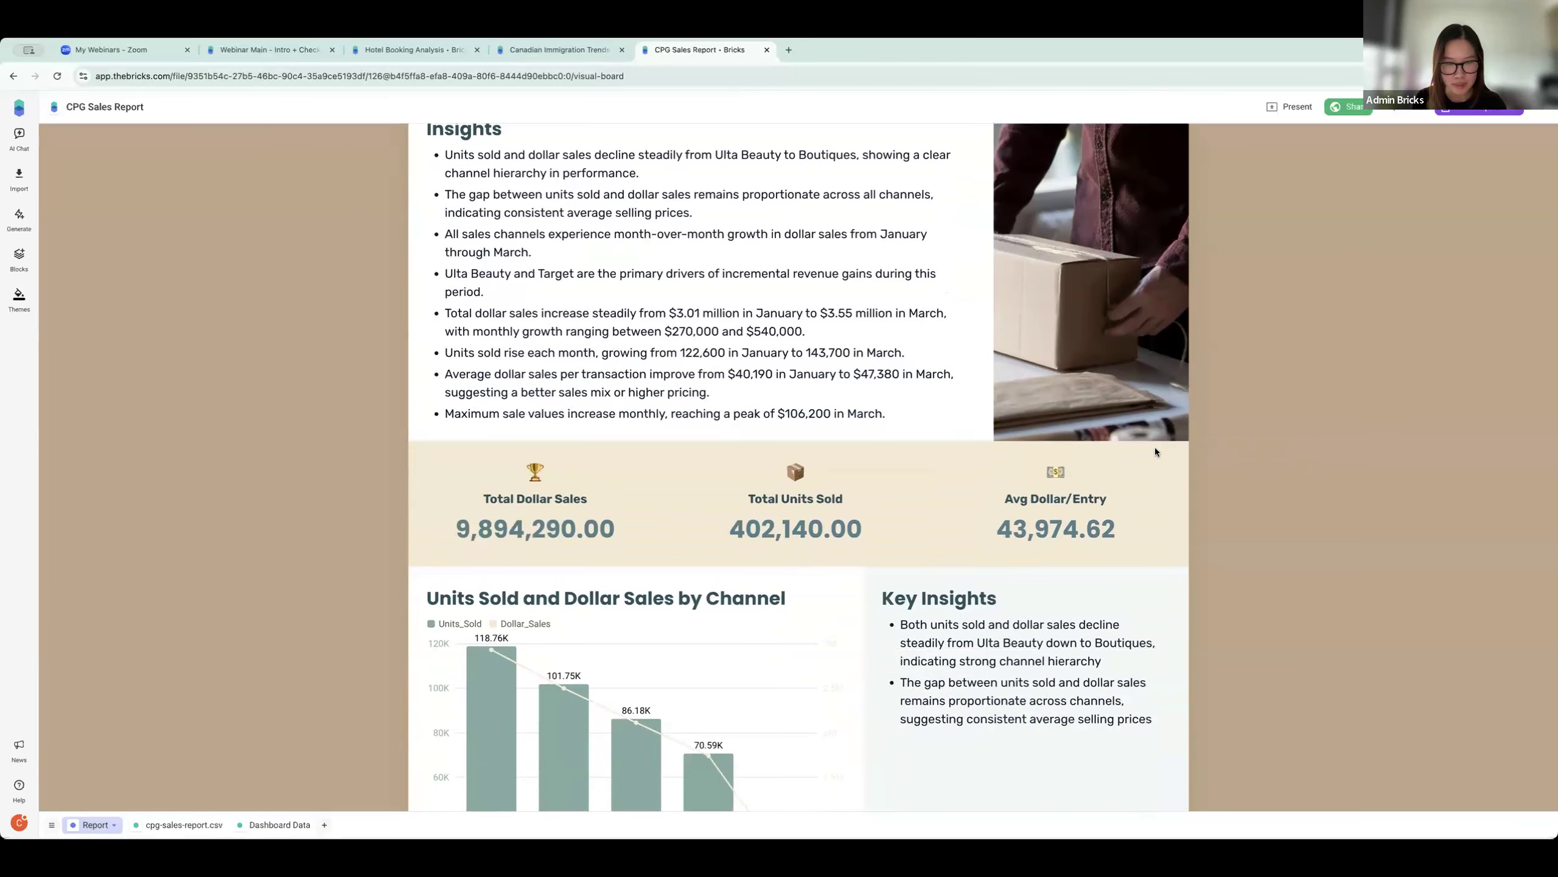
scroll(1156, 452, down, 2)
scroll(1154, 446, down, 5)
scroll(1154, 447, up, 10)
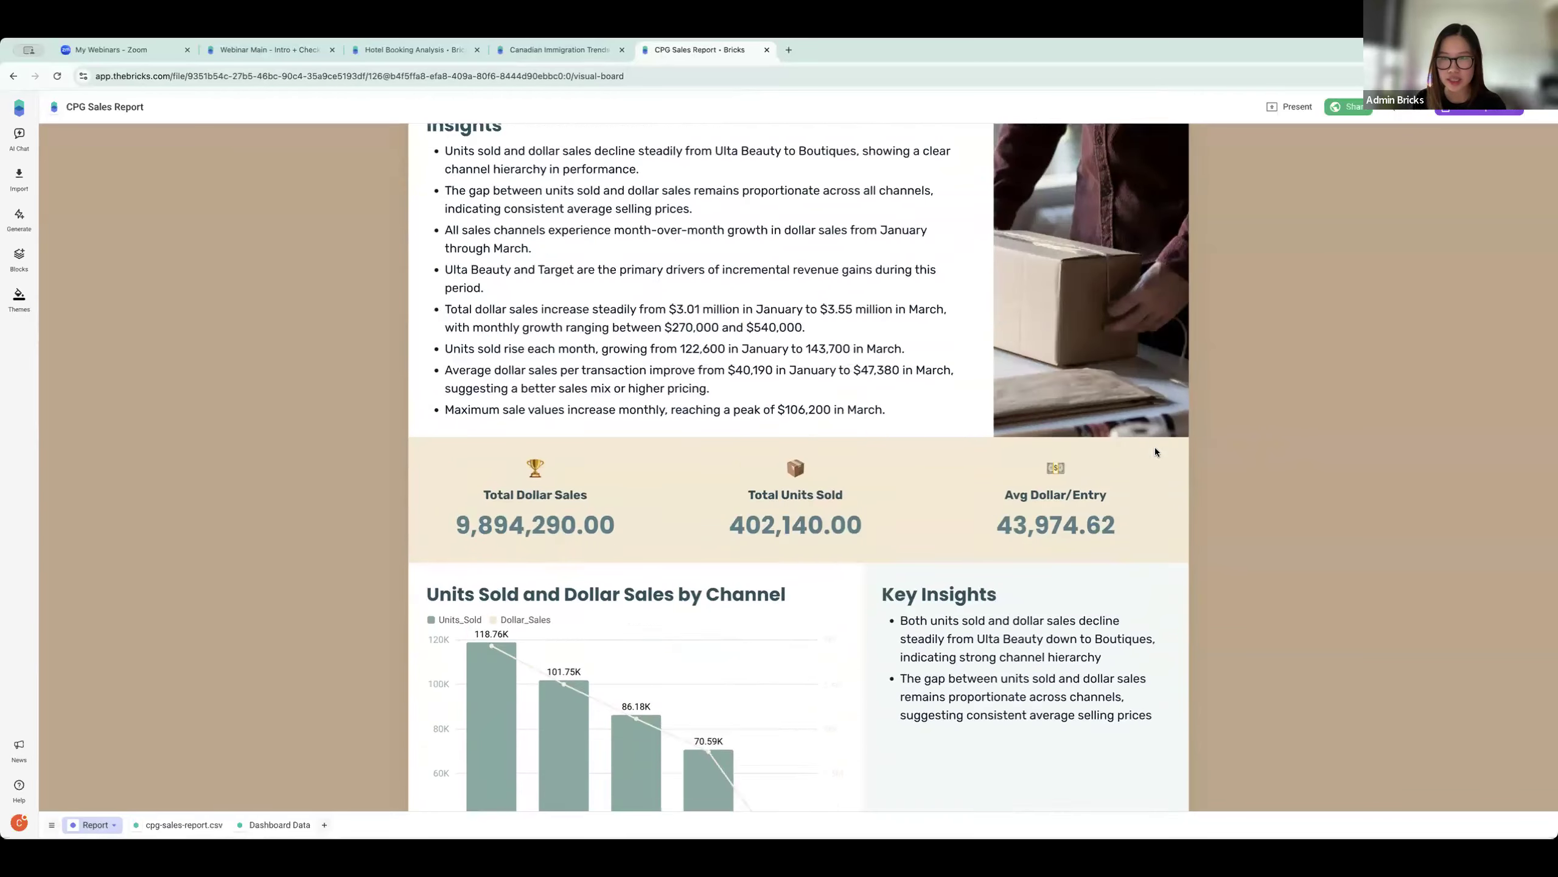
scroll(1201, 425, down, 10)
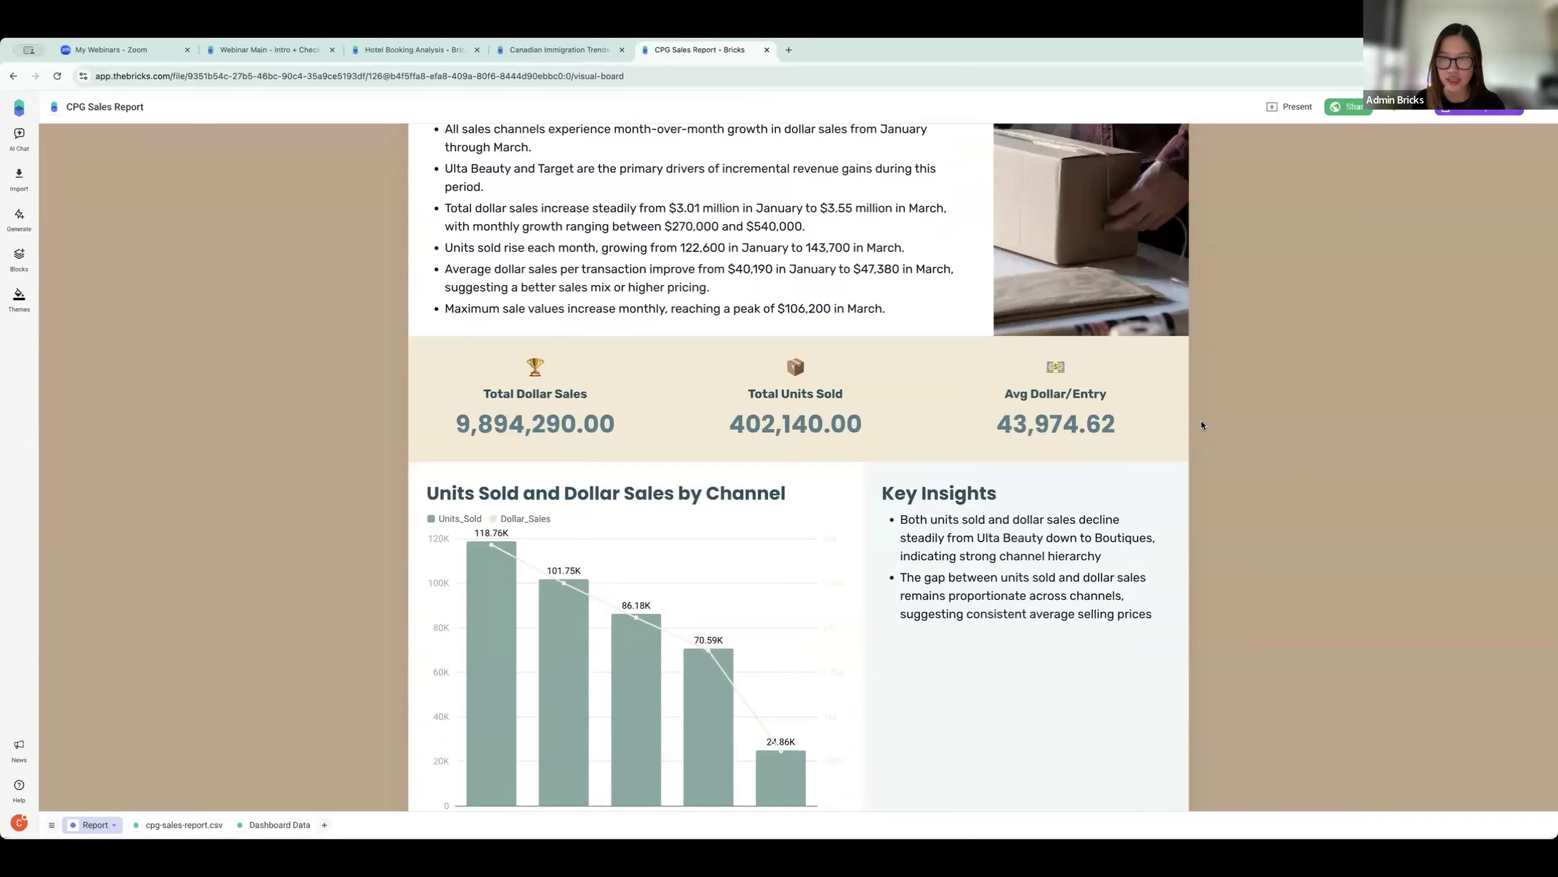
Step: Examine the CPG report's monthly sales, distribution and top product charts, the monthly KPIs and the Product Channel Performance table
scroll(1202, 424, down, 6)
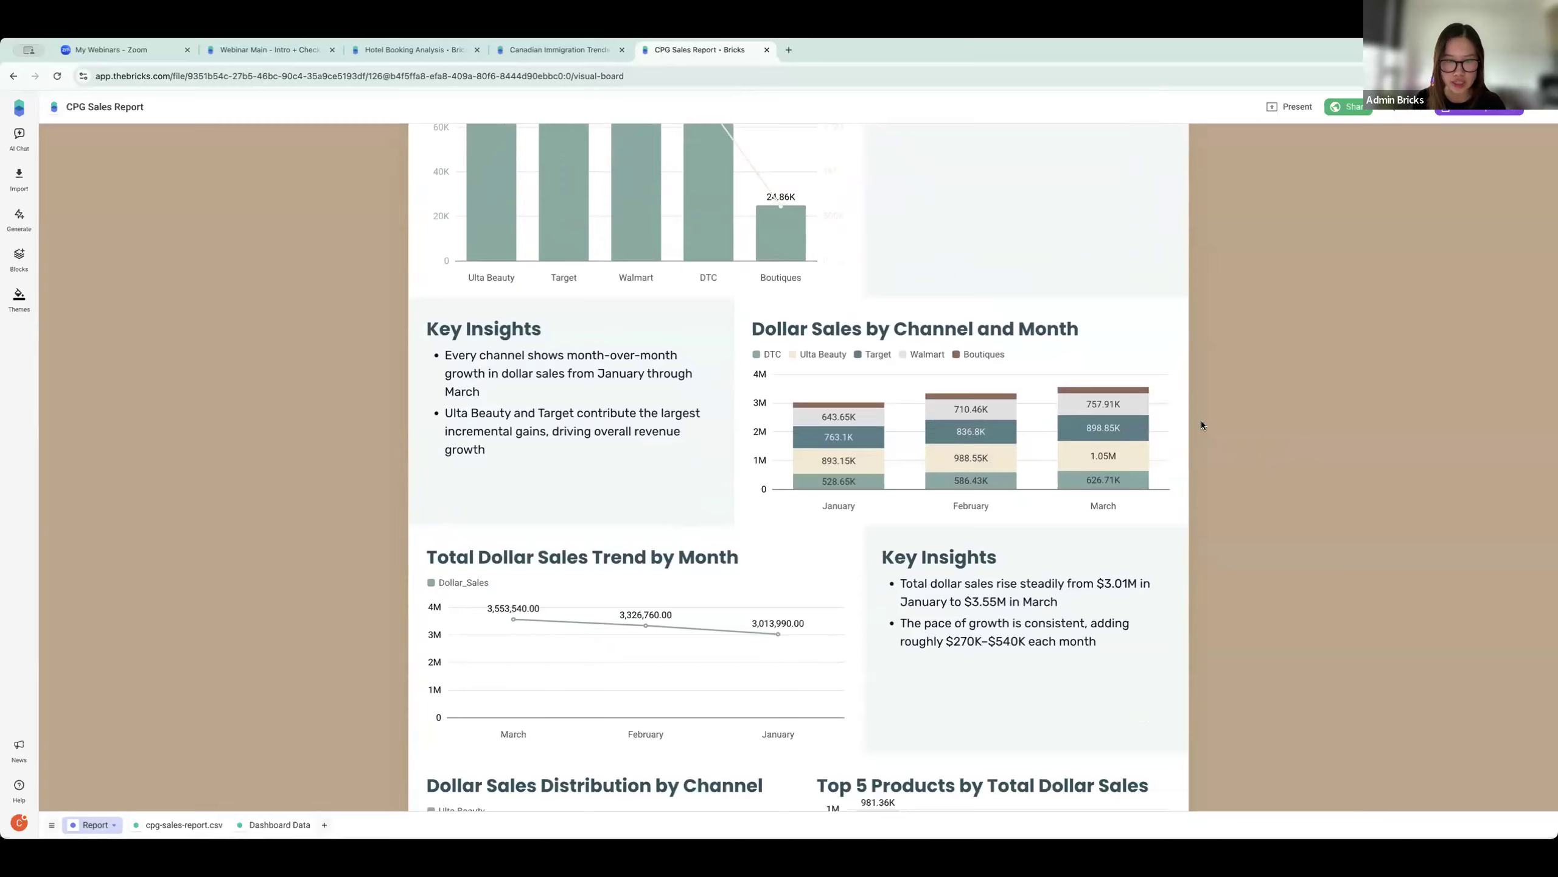
scroll(1202, 423, down, 8)
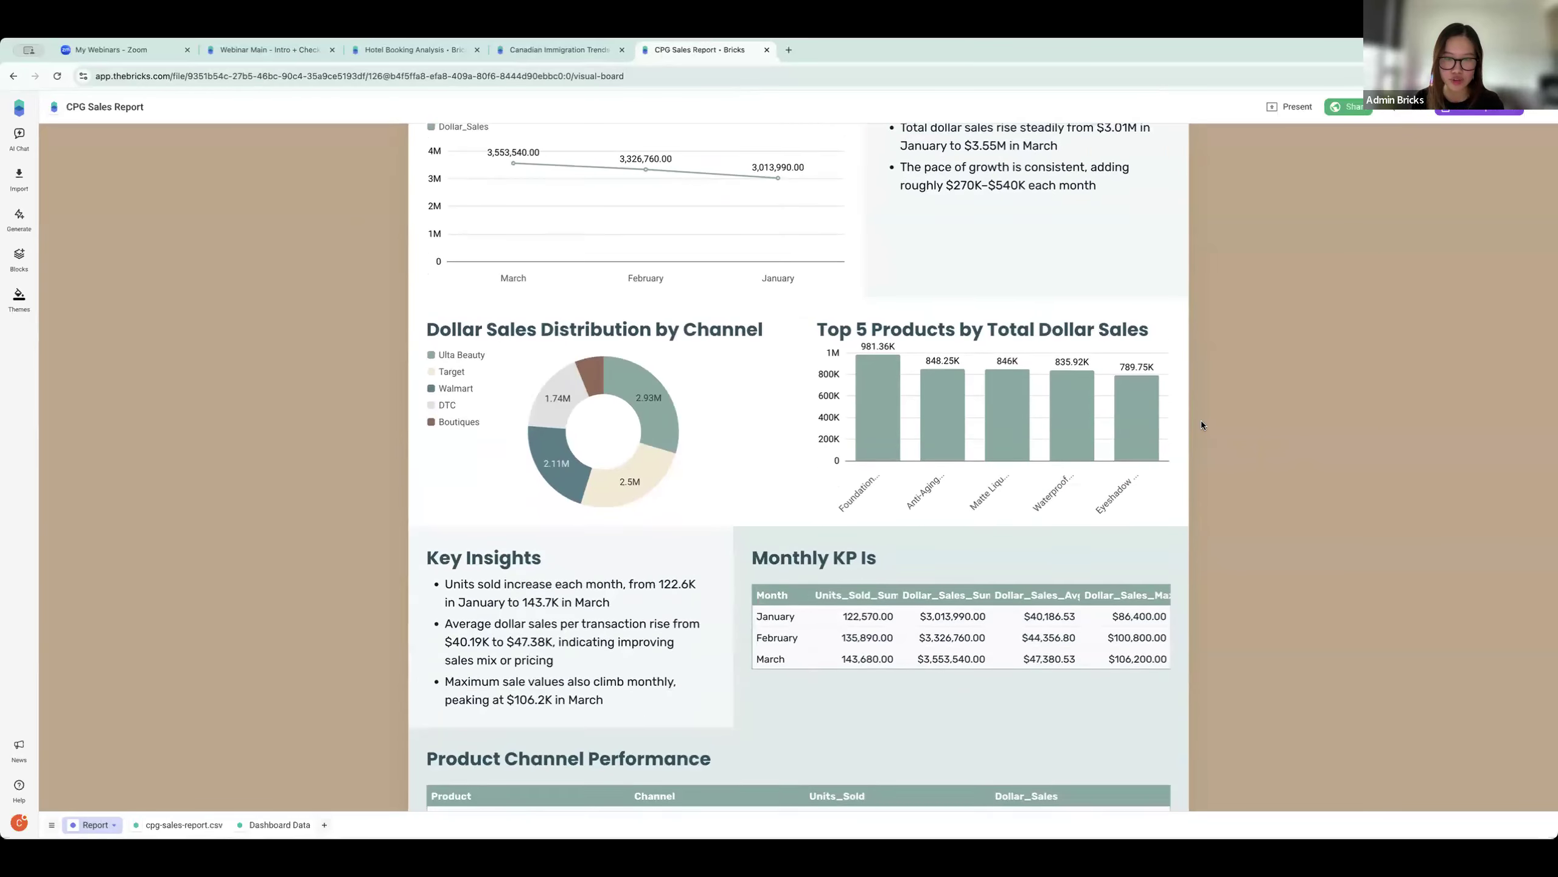
scroll(1202, 423, down, 7)
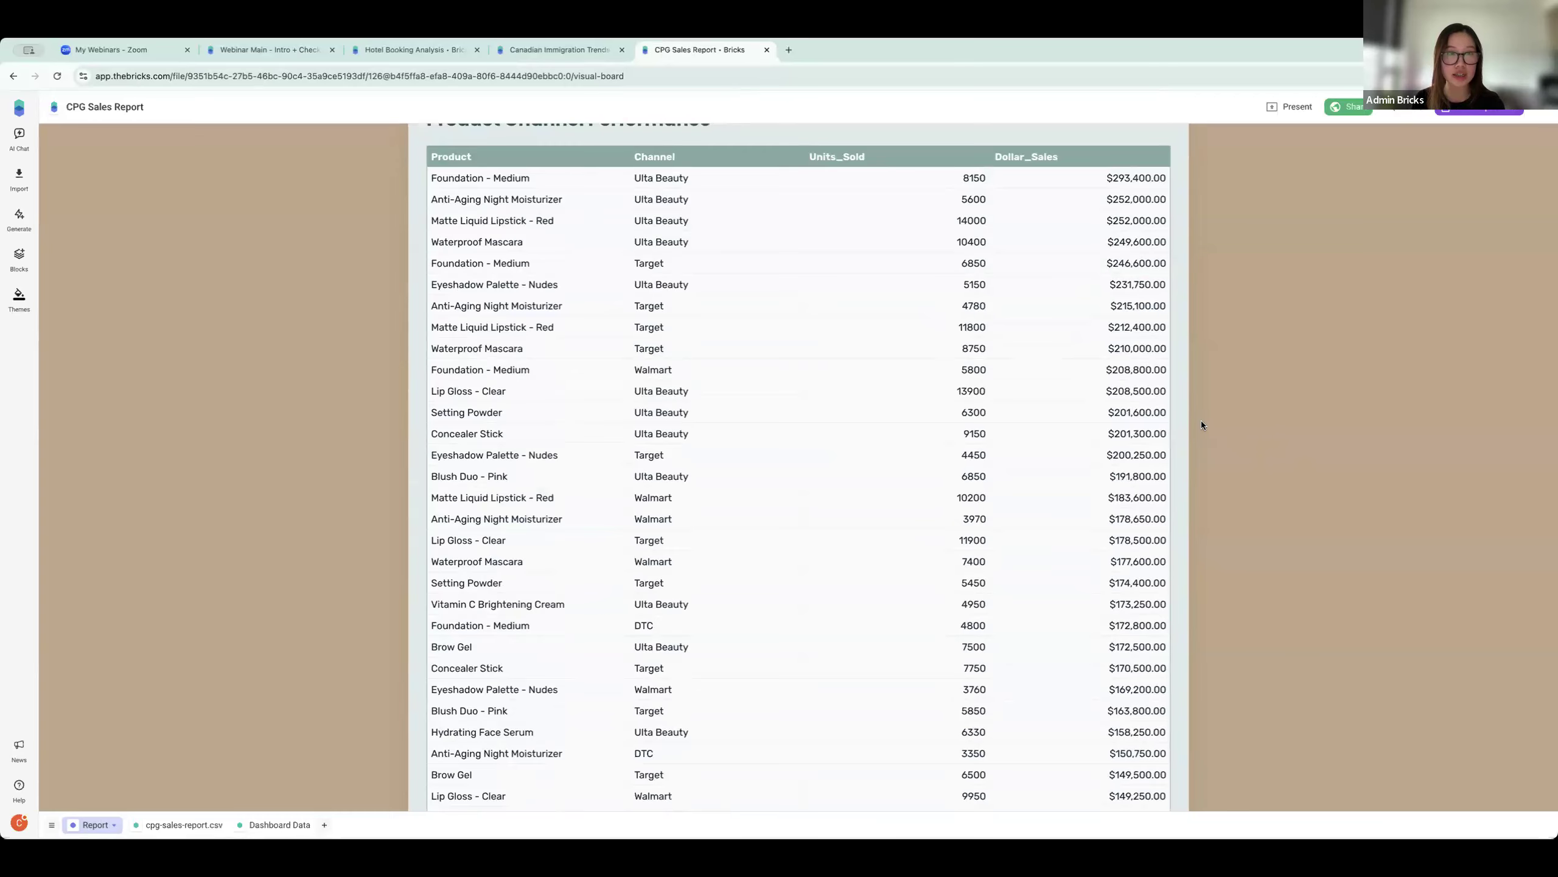
scroll(1201, 424, up, 20)
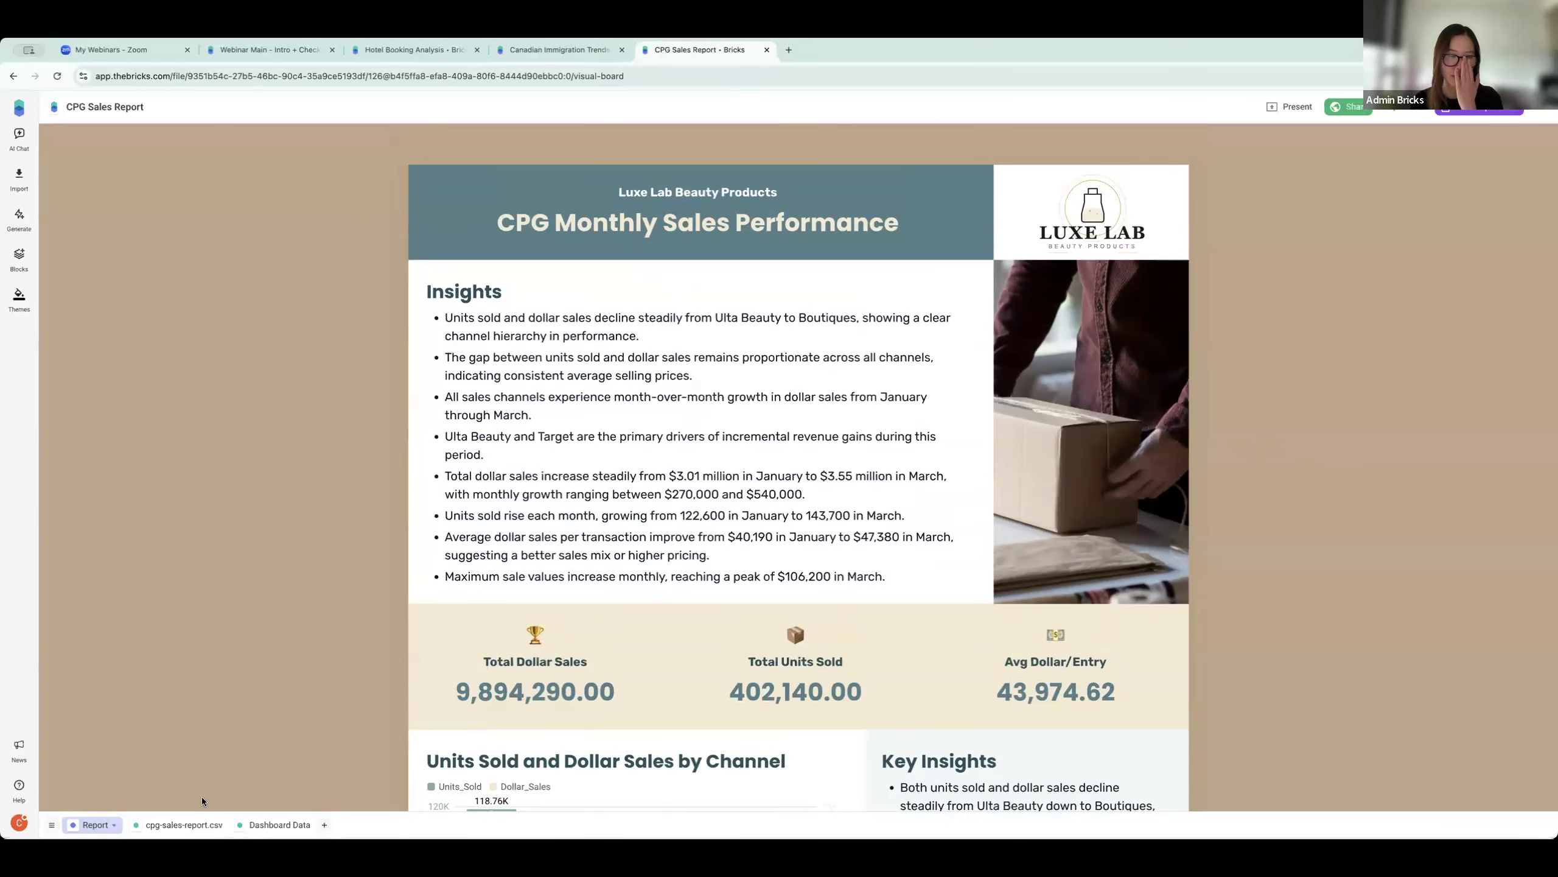
Step: View the source data in the cpg-sales-report.csv sheet and return to the report
click(187, 824)
click(699, 544)
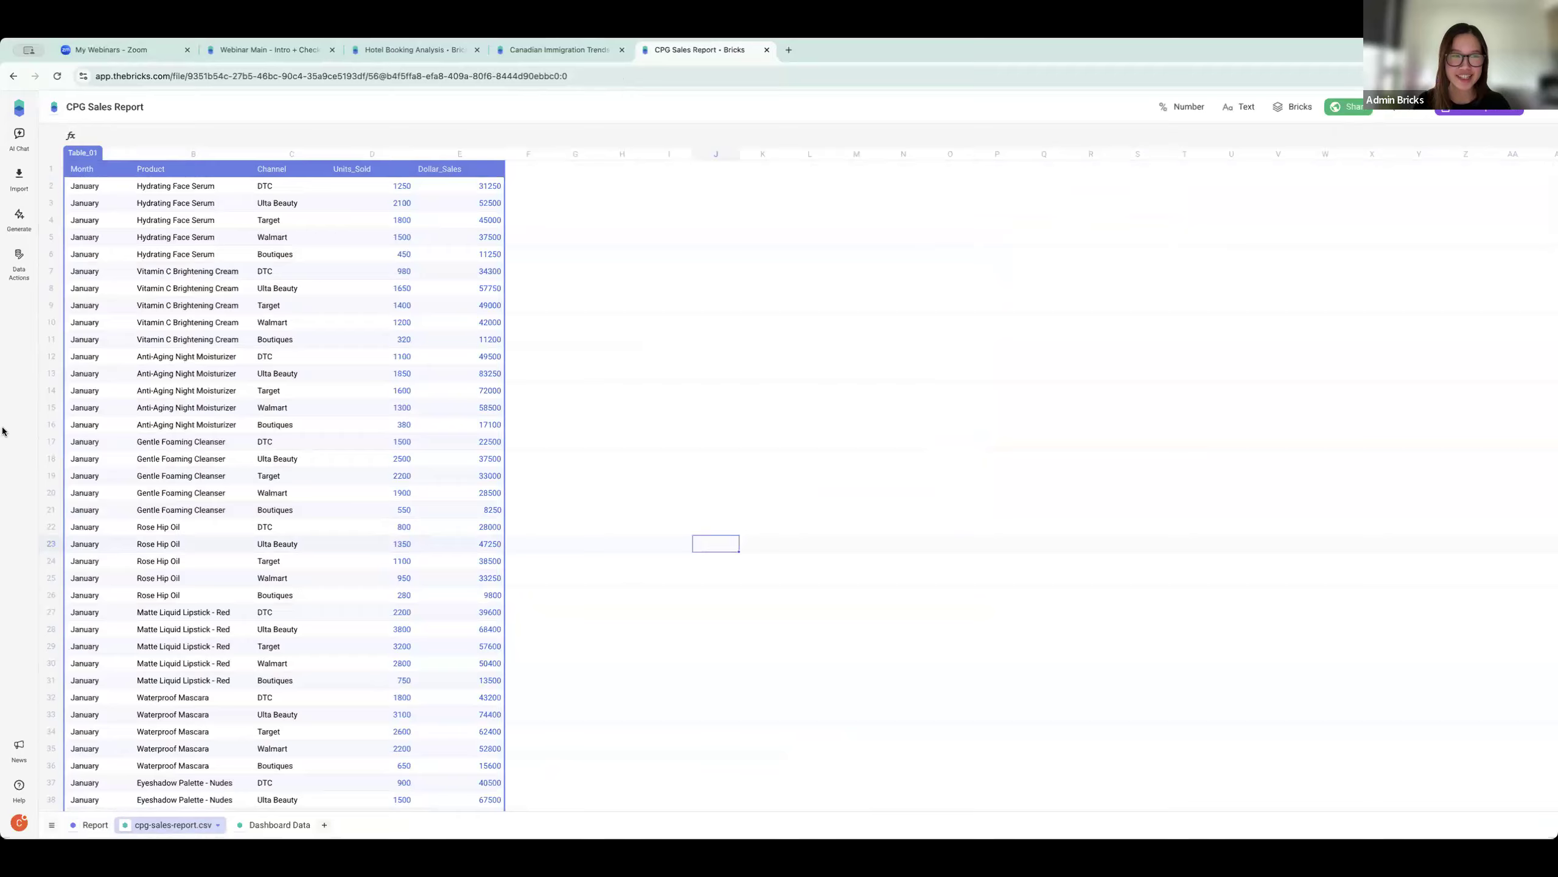
click(93, 825)
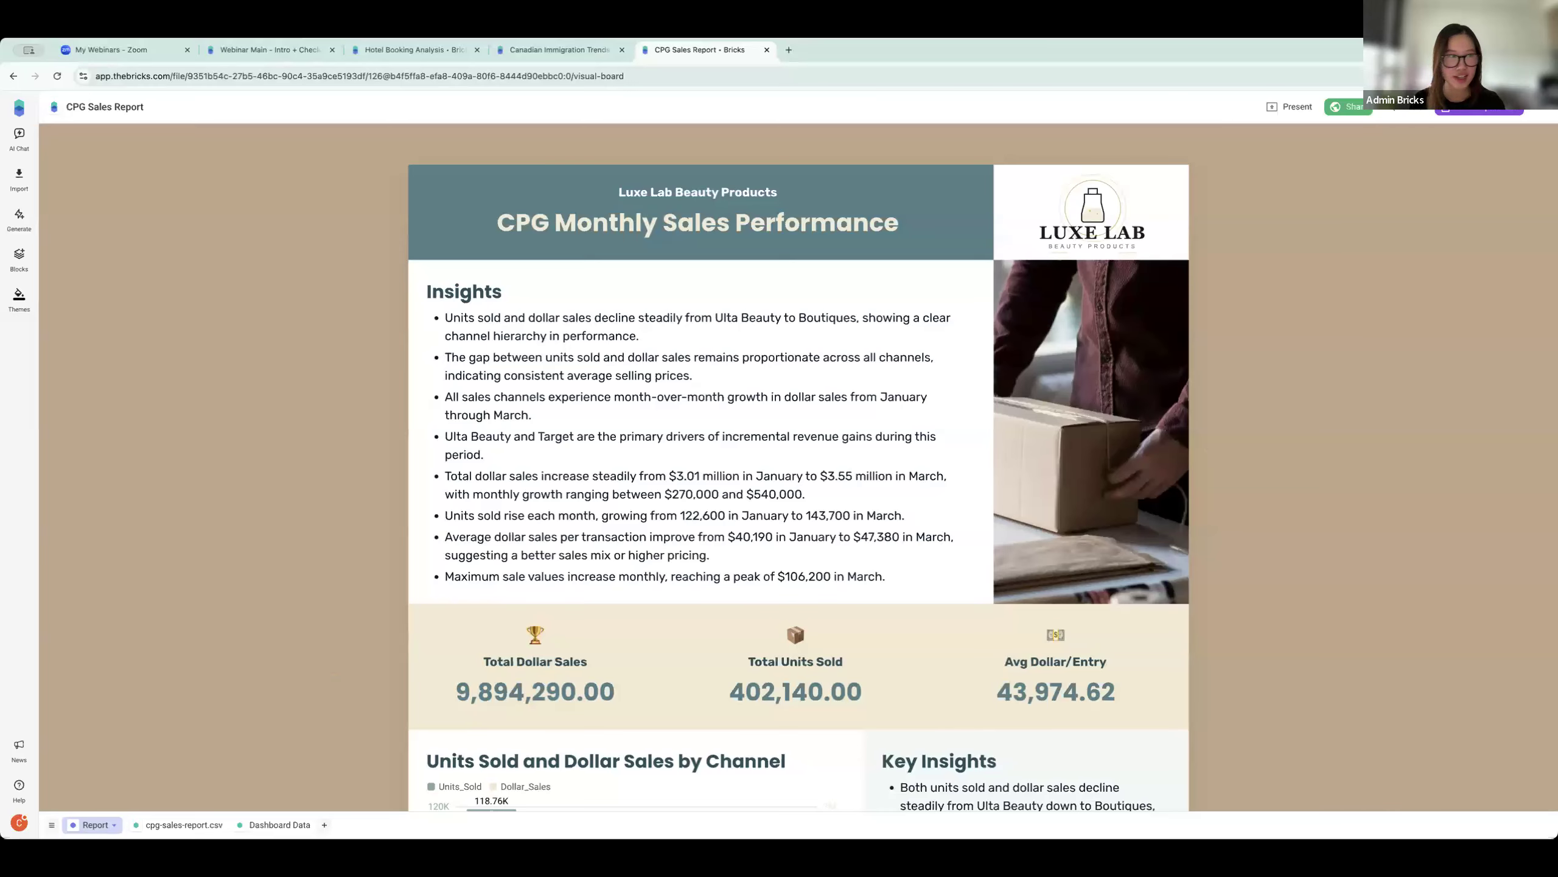
Step: Switch to the Webinar Main file and present its Welcome board full screen from the Product Roadmap block
click(258, 50)
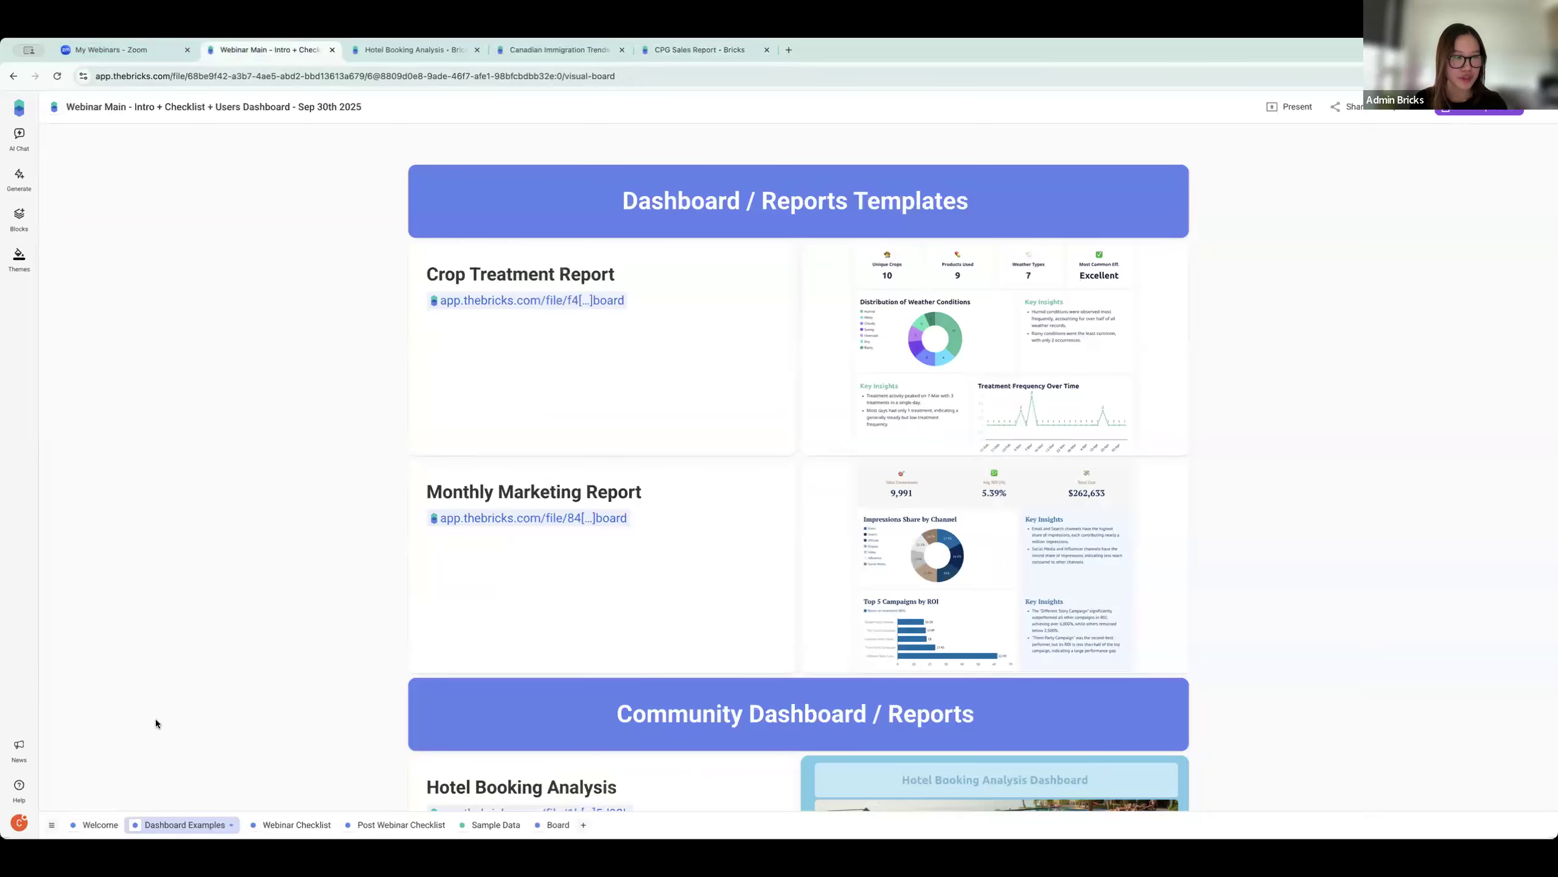
click(98, 824)
scroll(533, 620, down, 10)
scroll(534, 625, down, 15)
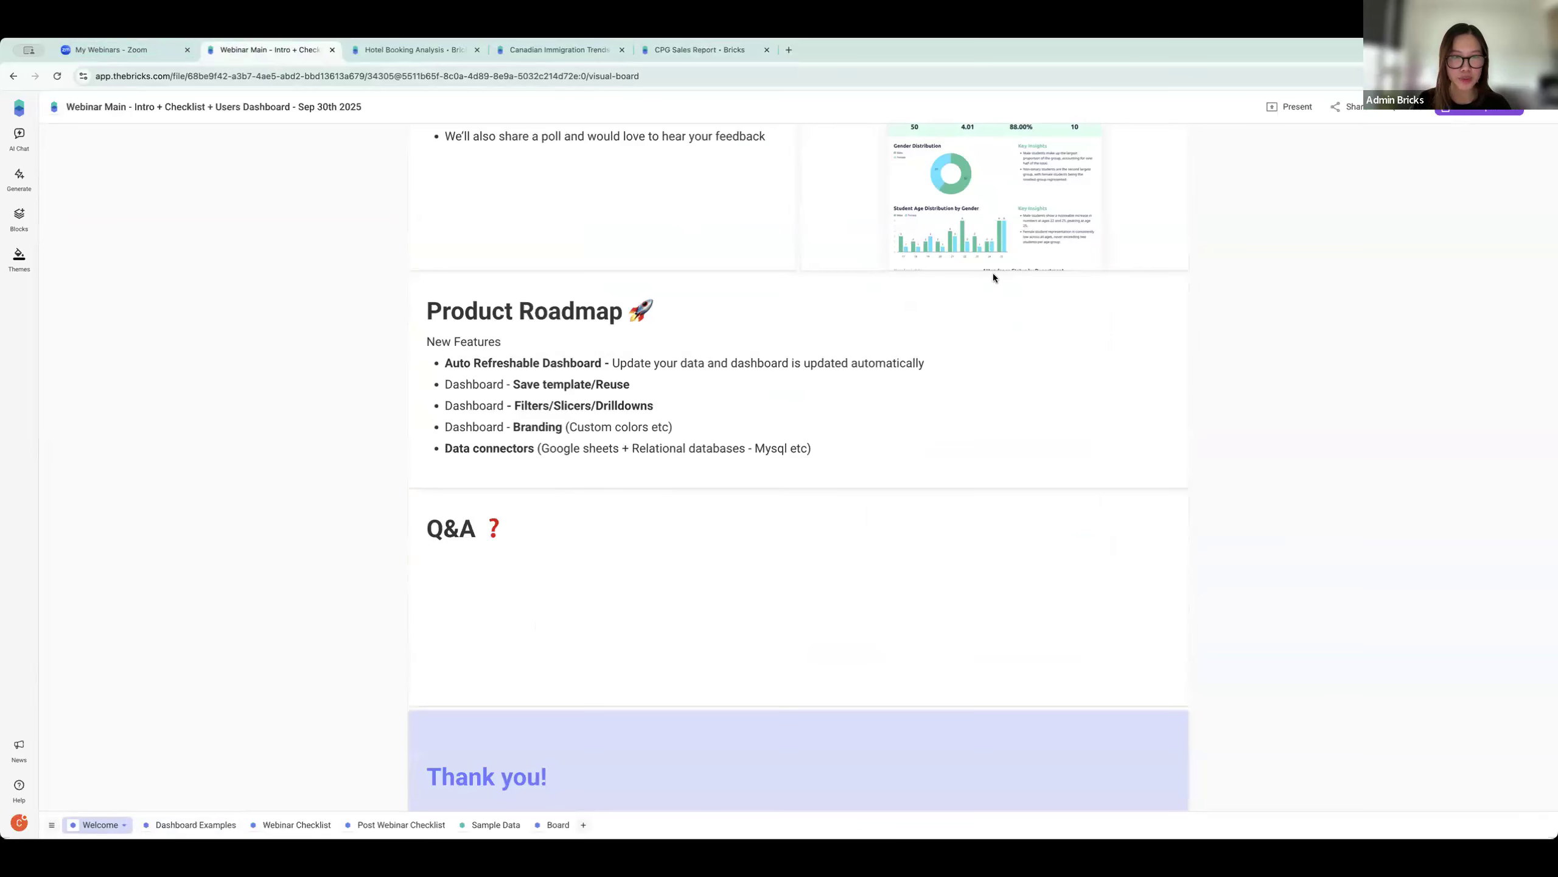
click(932, 323)
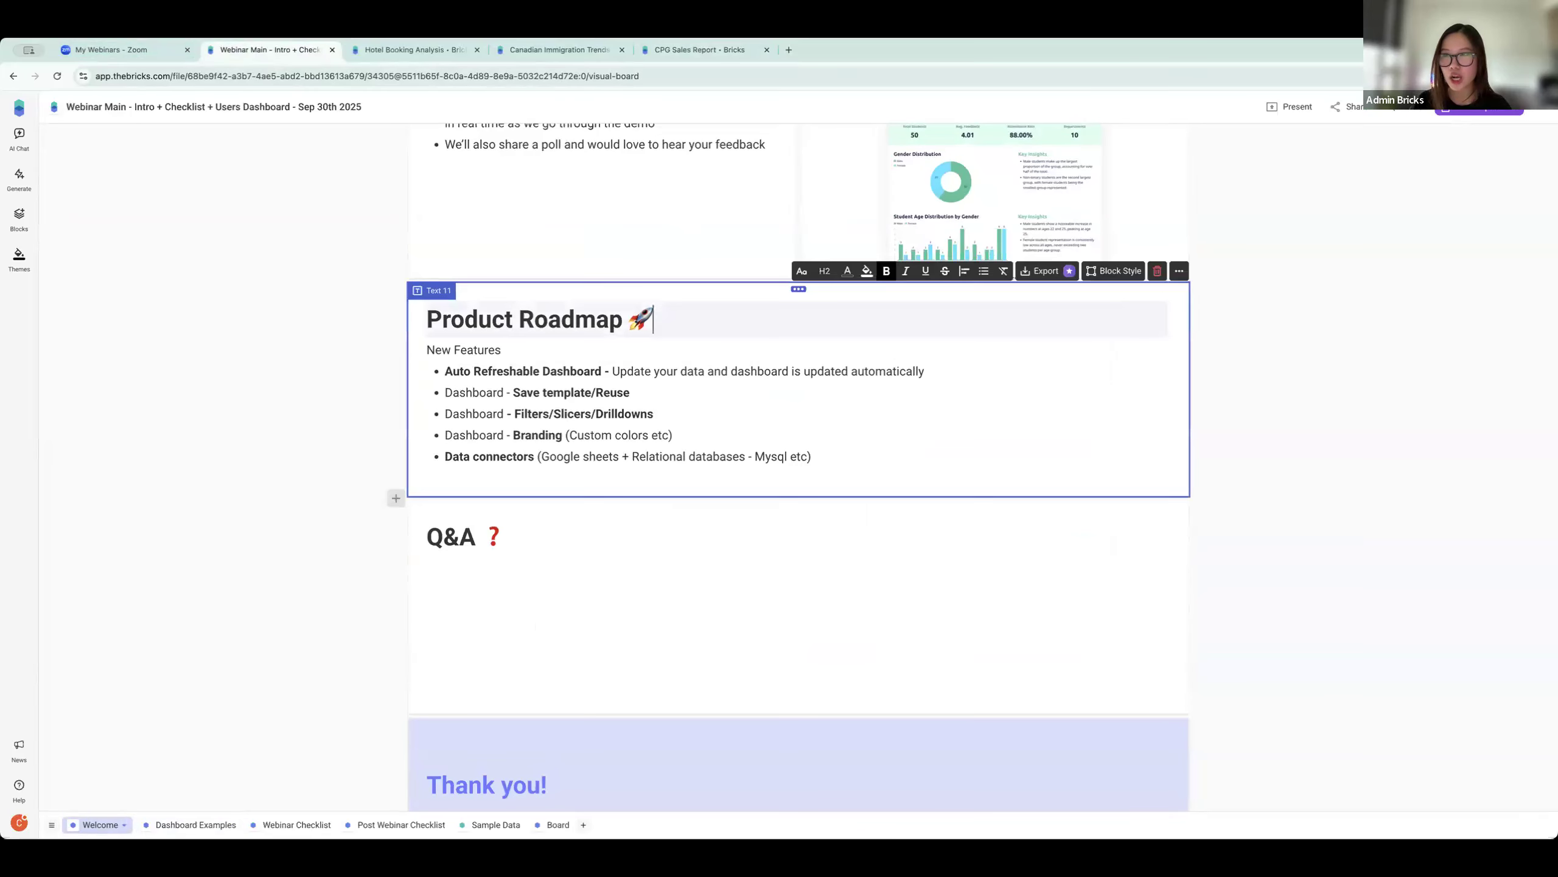
click(1292, 106)
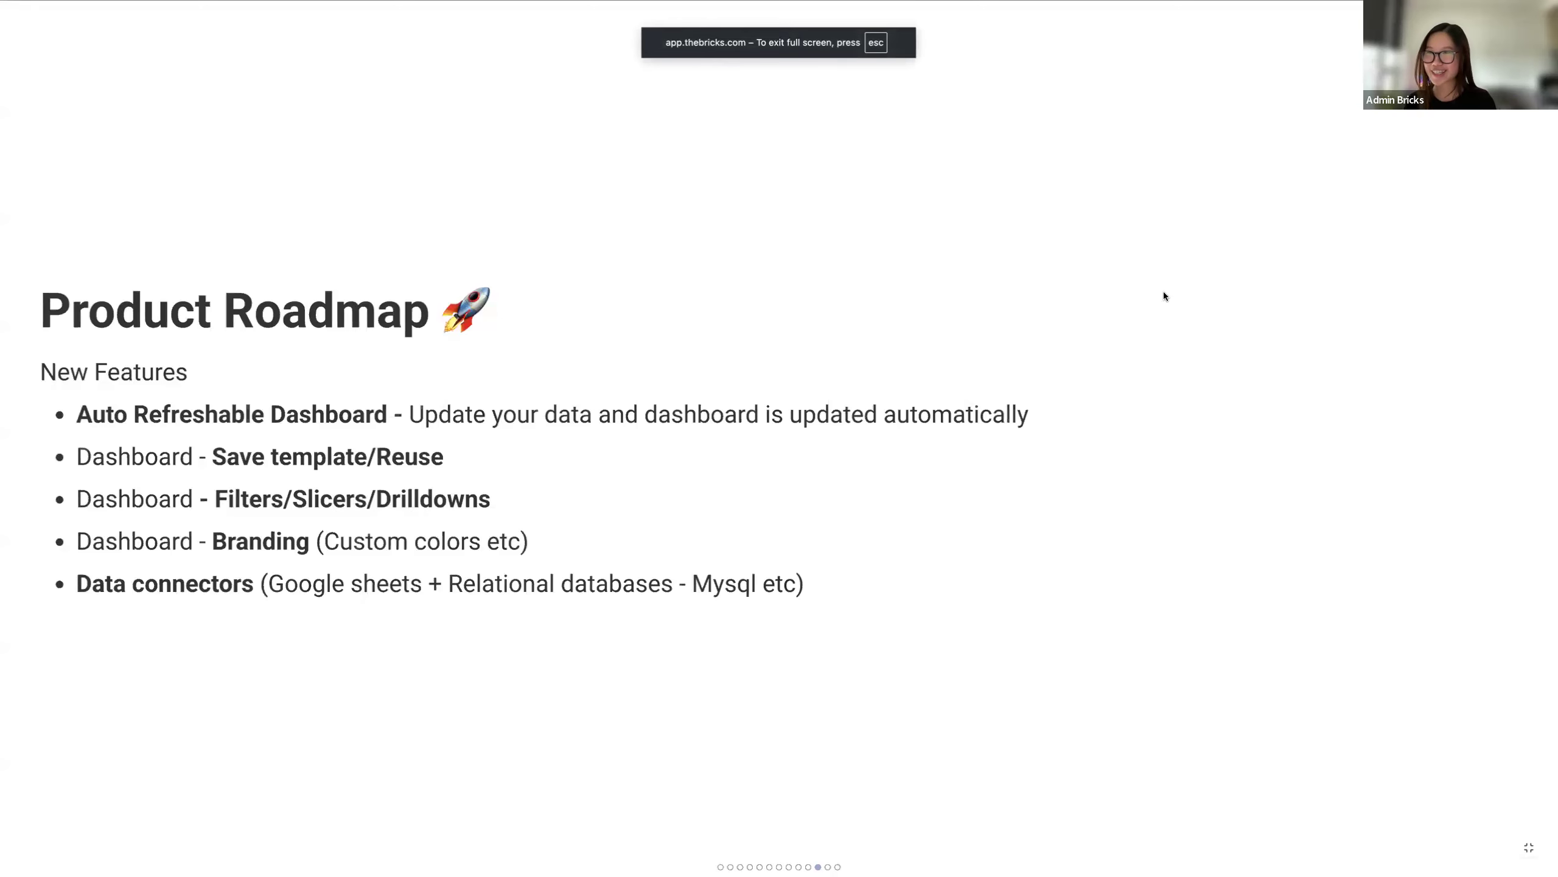
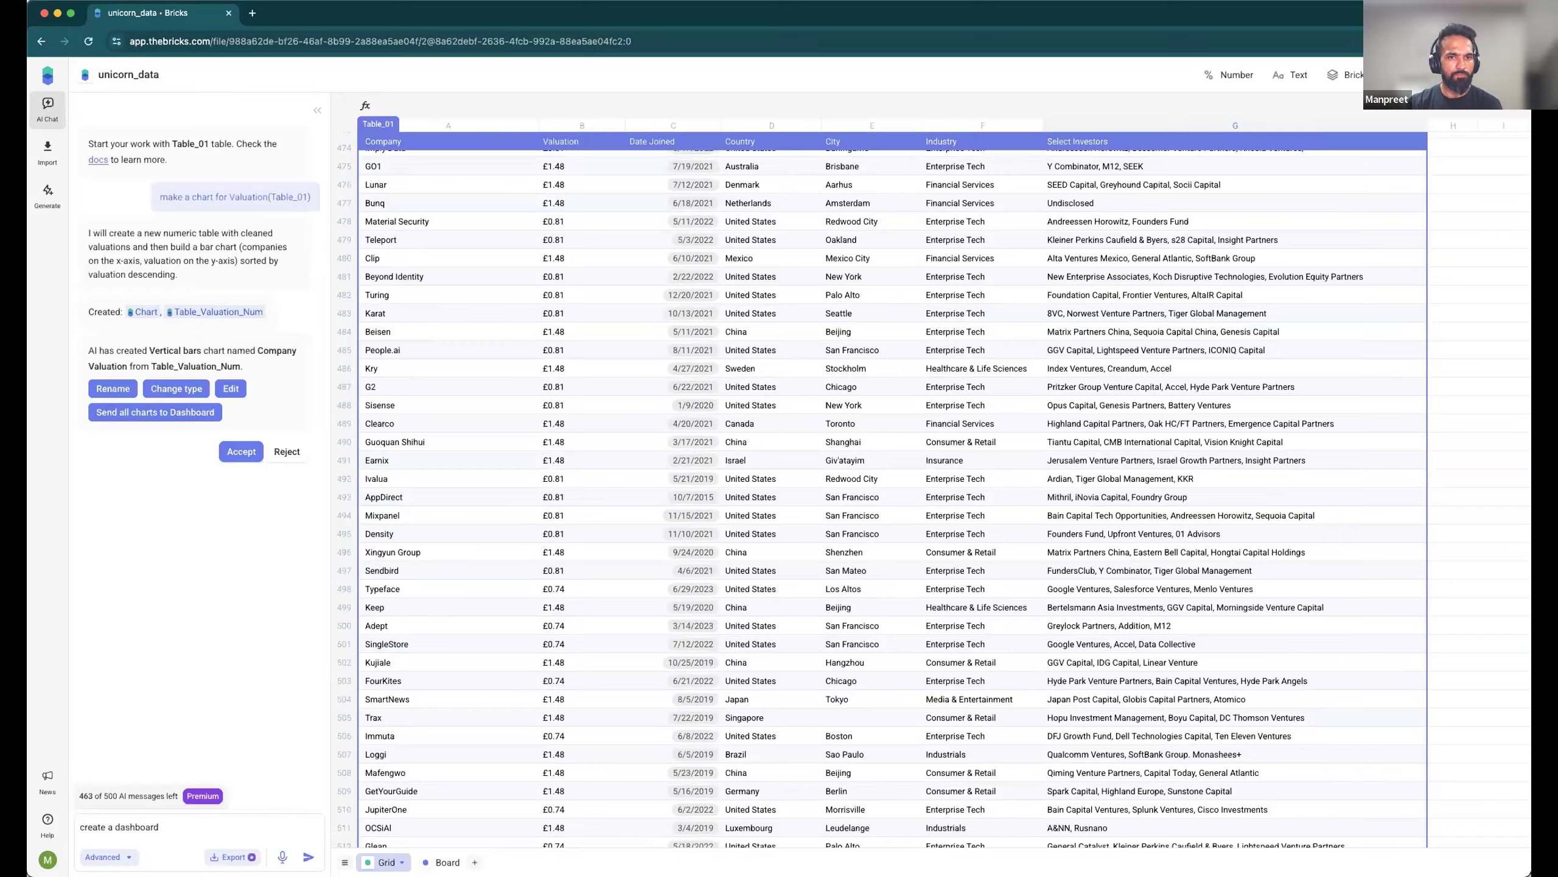
Step: Ask the AI chat in Advanced mode to "create a dashboard with data from Table_01"
text(ata)
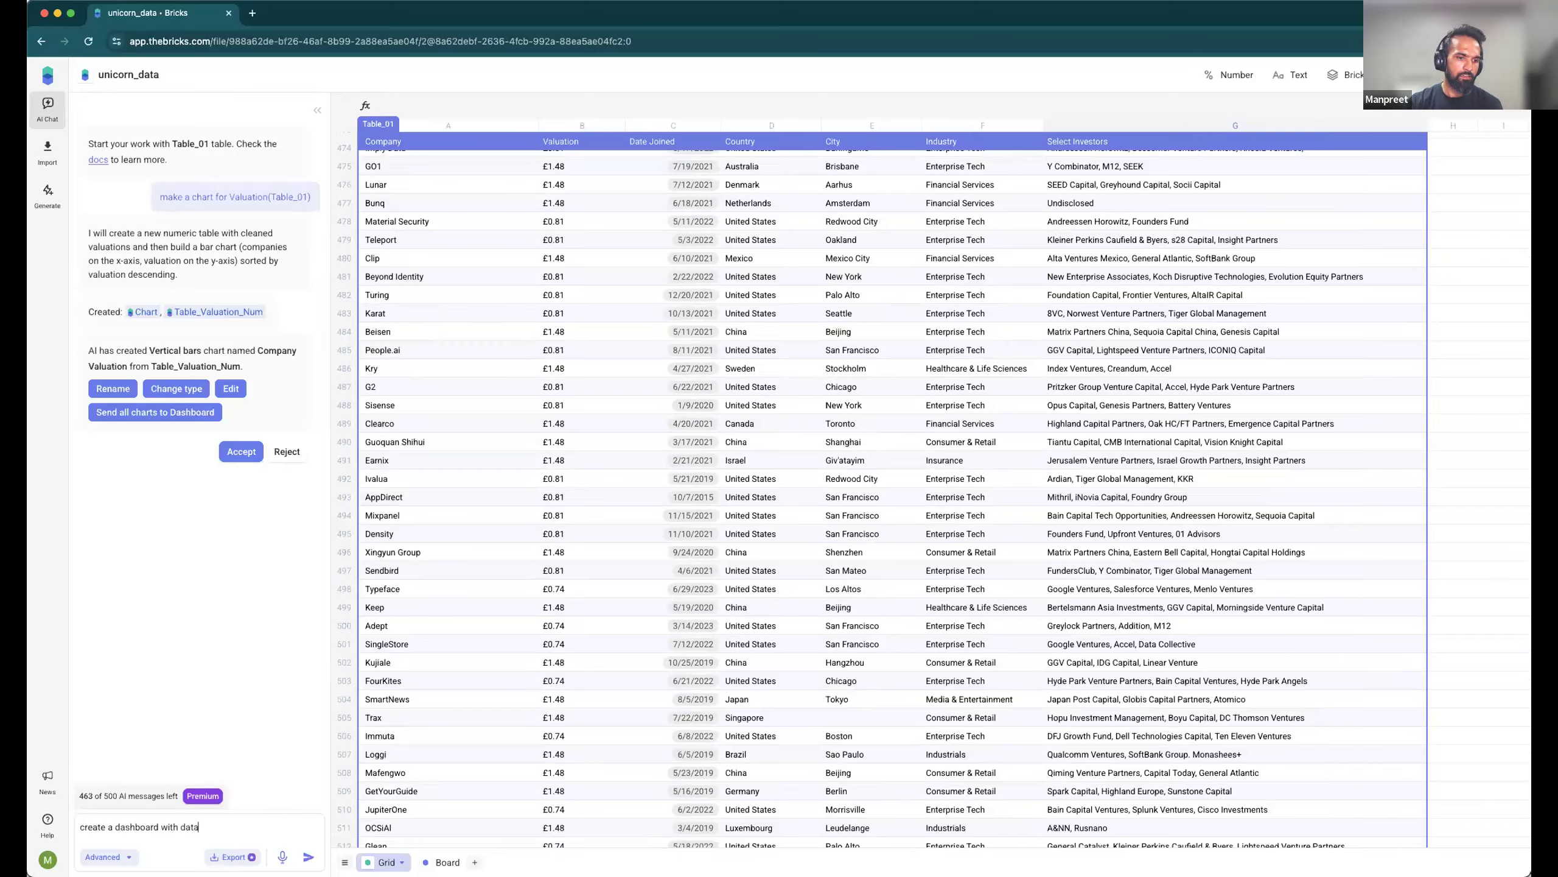
text( from T)
key(Return)
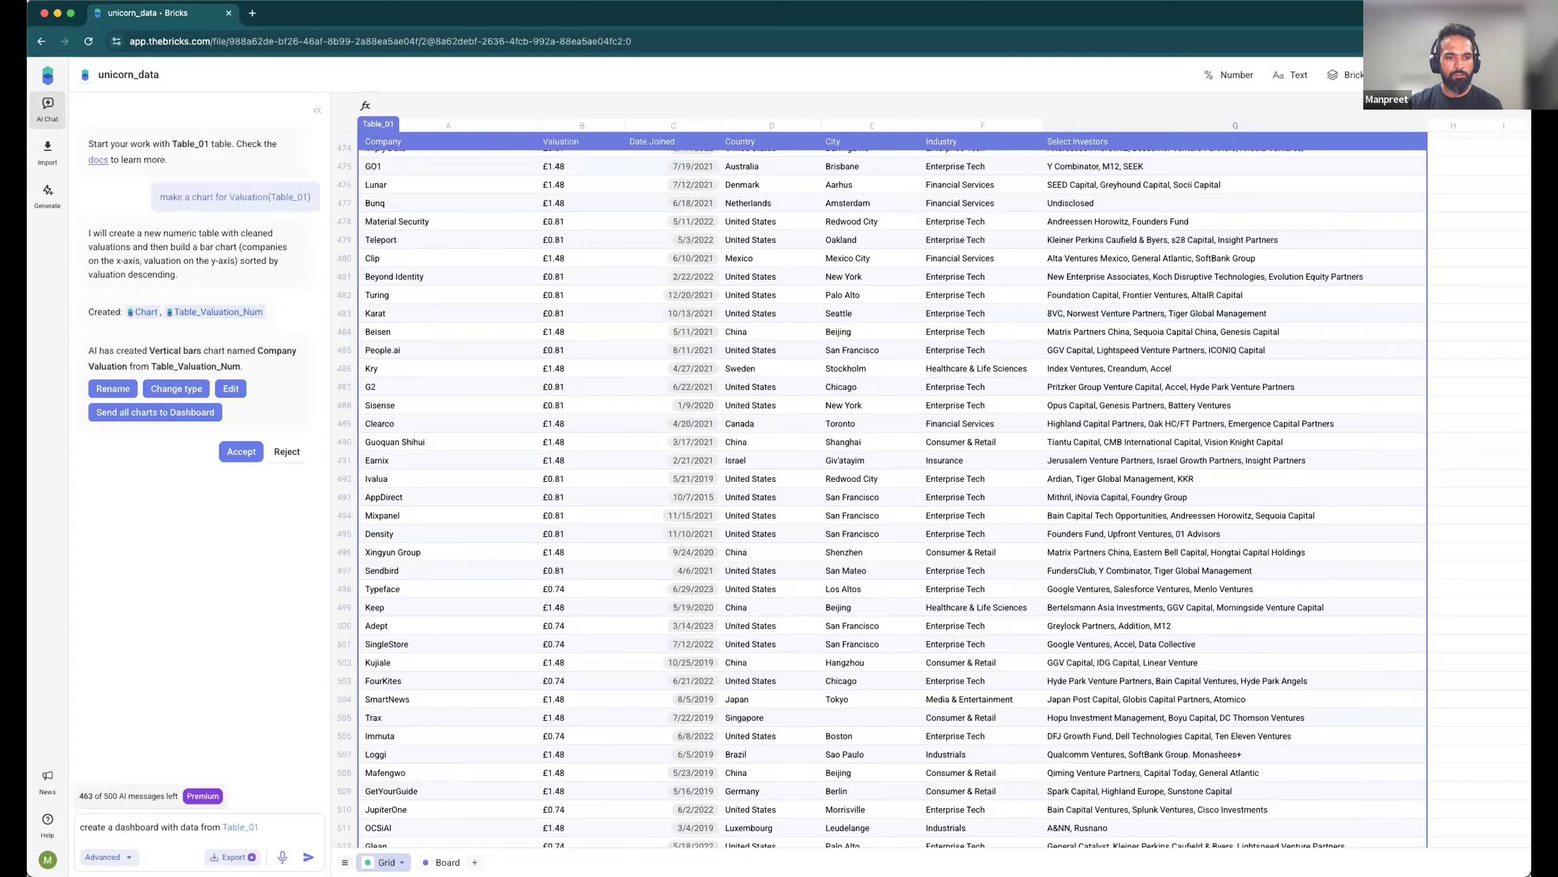
click(118, 857)
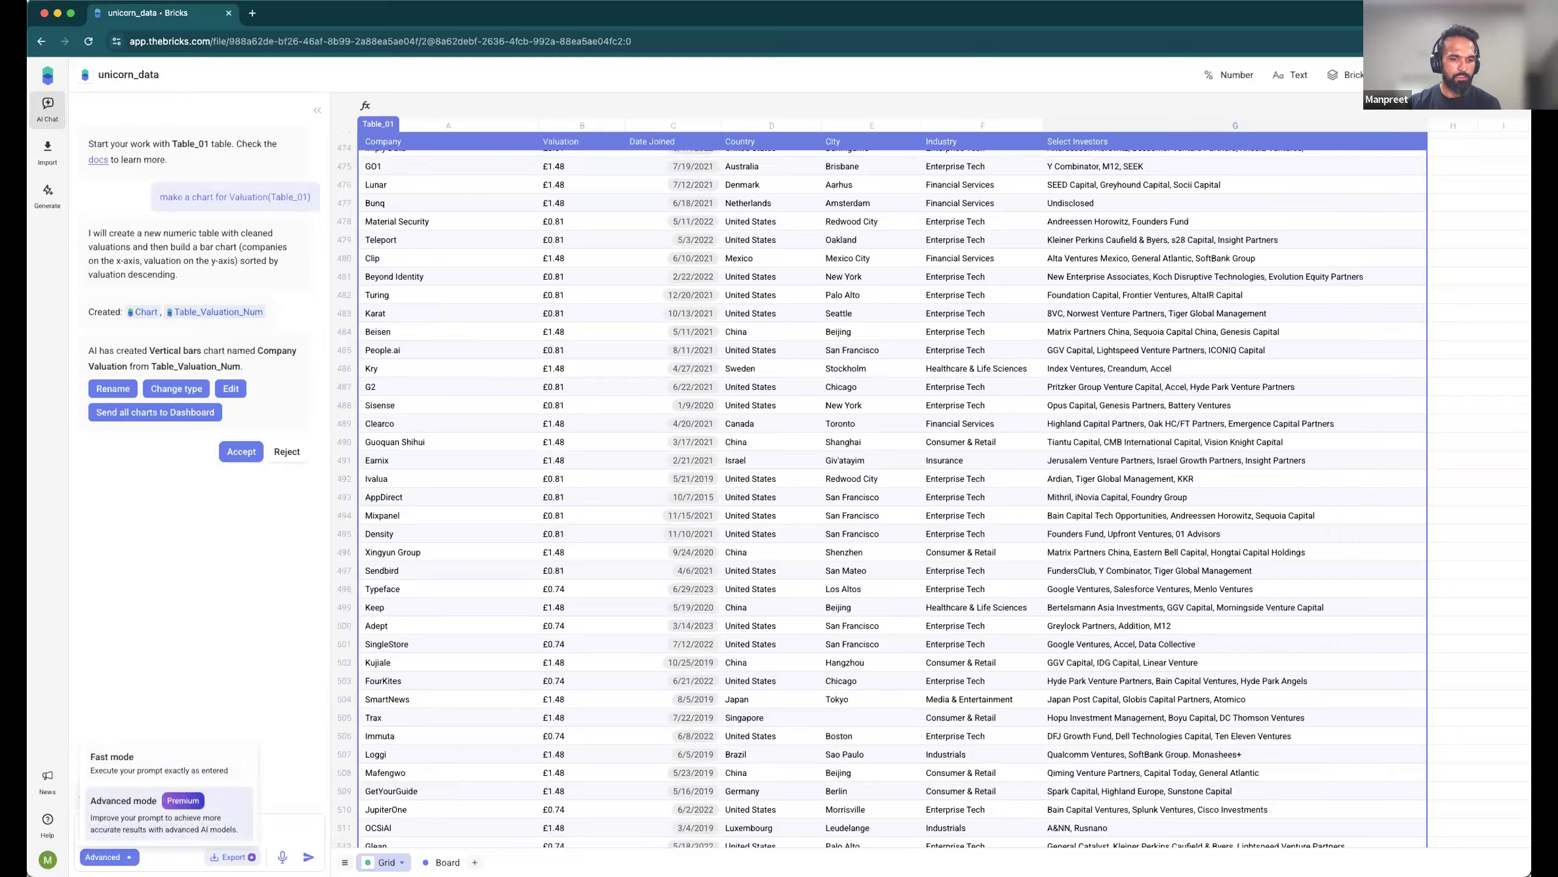
key(Return)
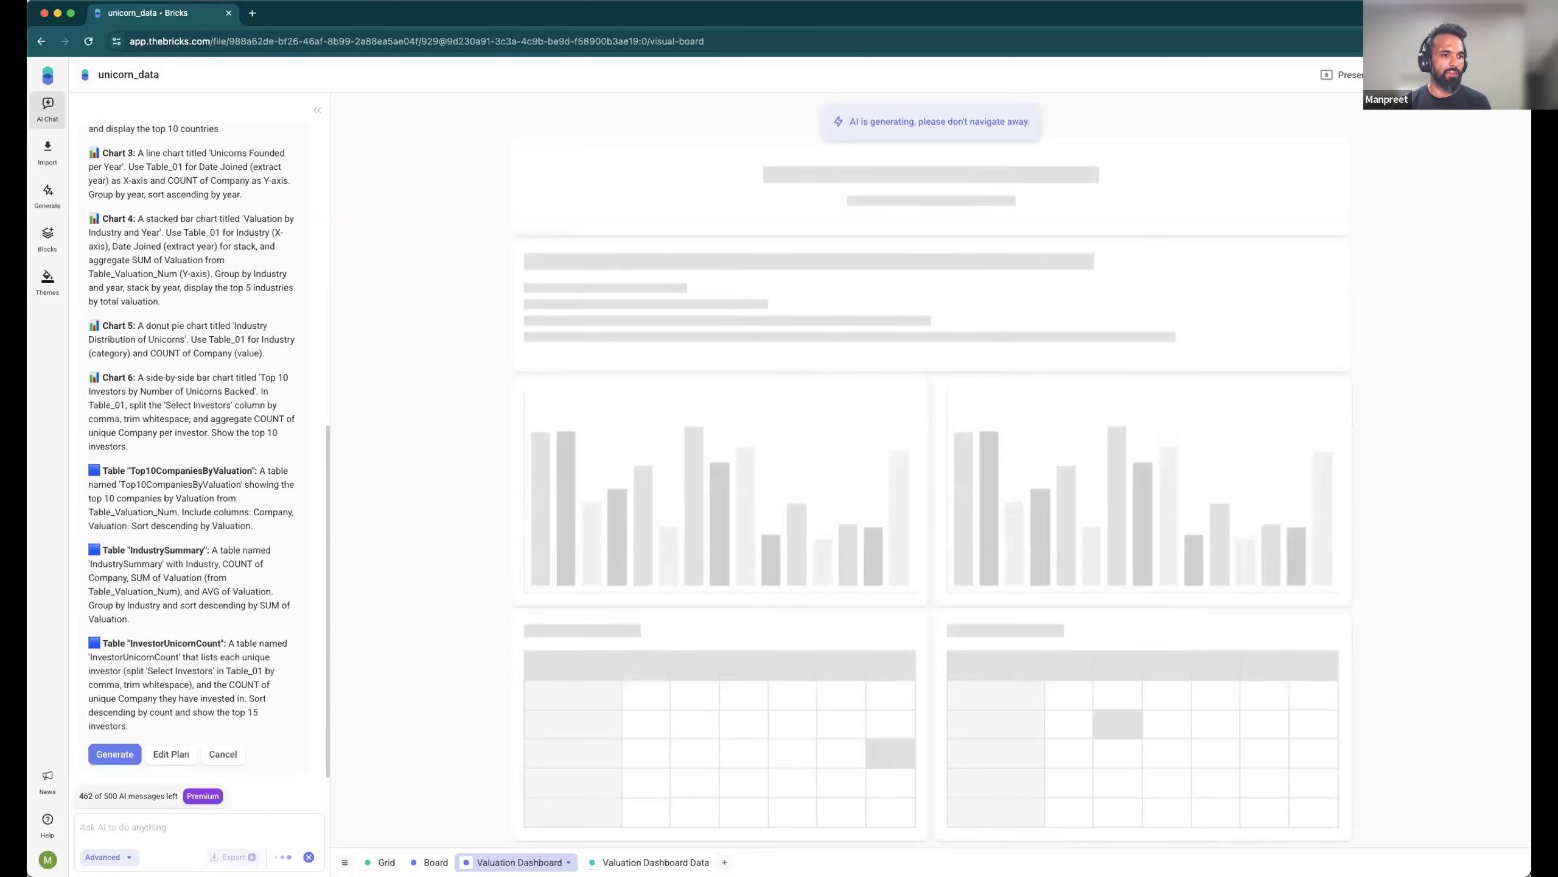
Step: Edit the proposed dashboard plan by telling the AI "I want chart 5 to be a bar chart"
drag(152, 325, 243, 324)
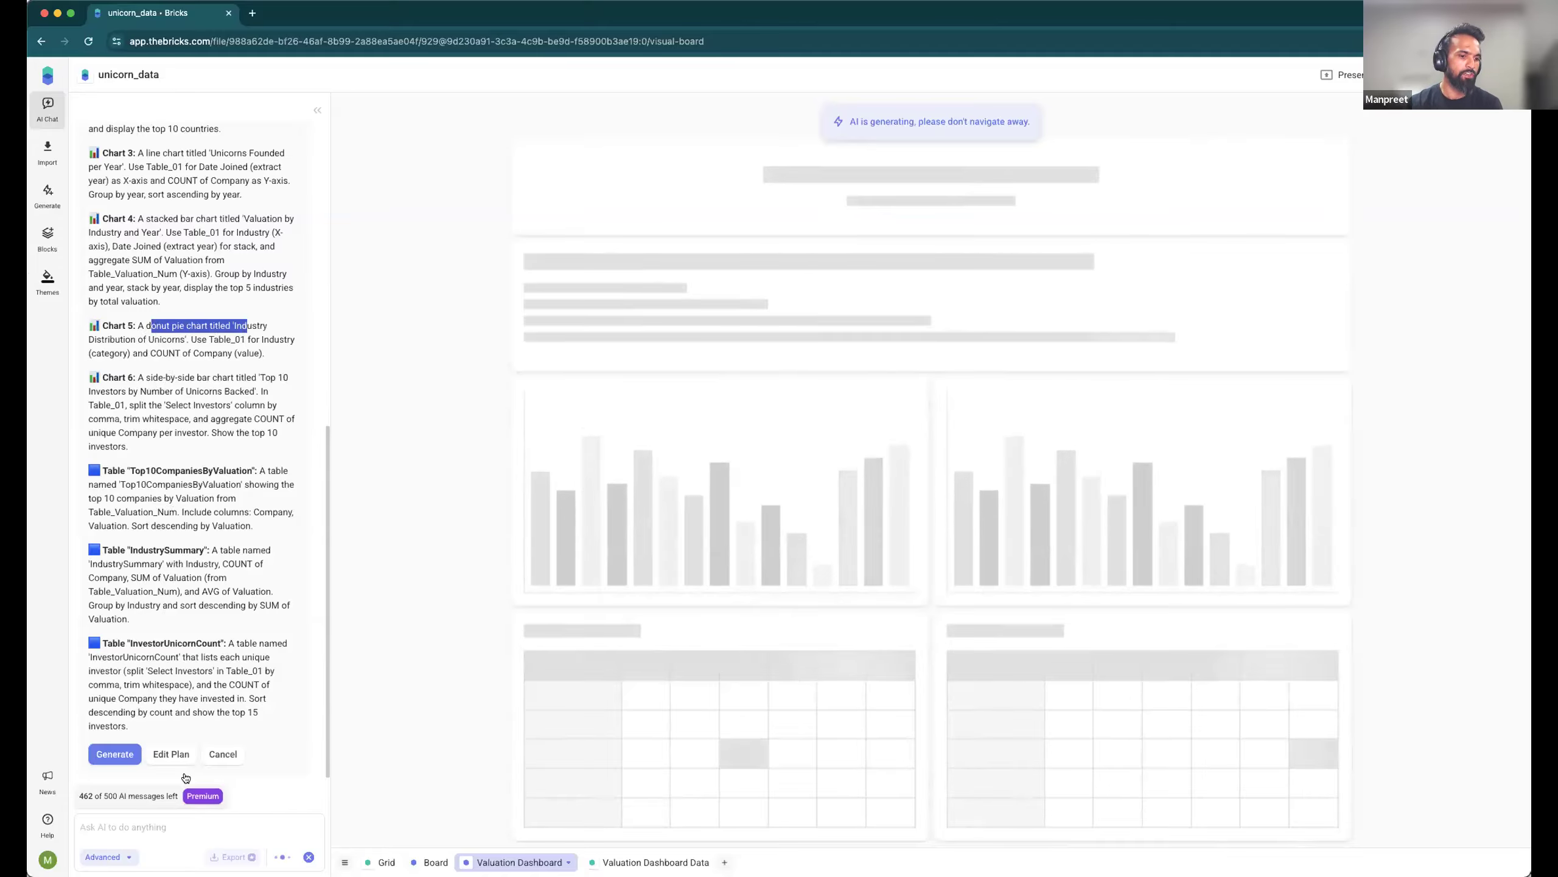
click(161, 754)
click(137, 824)
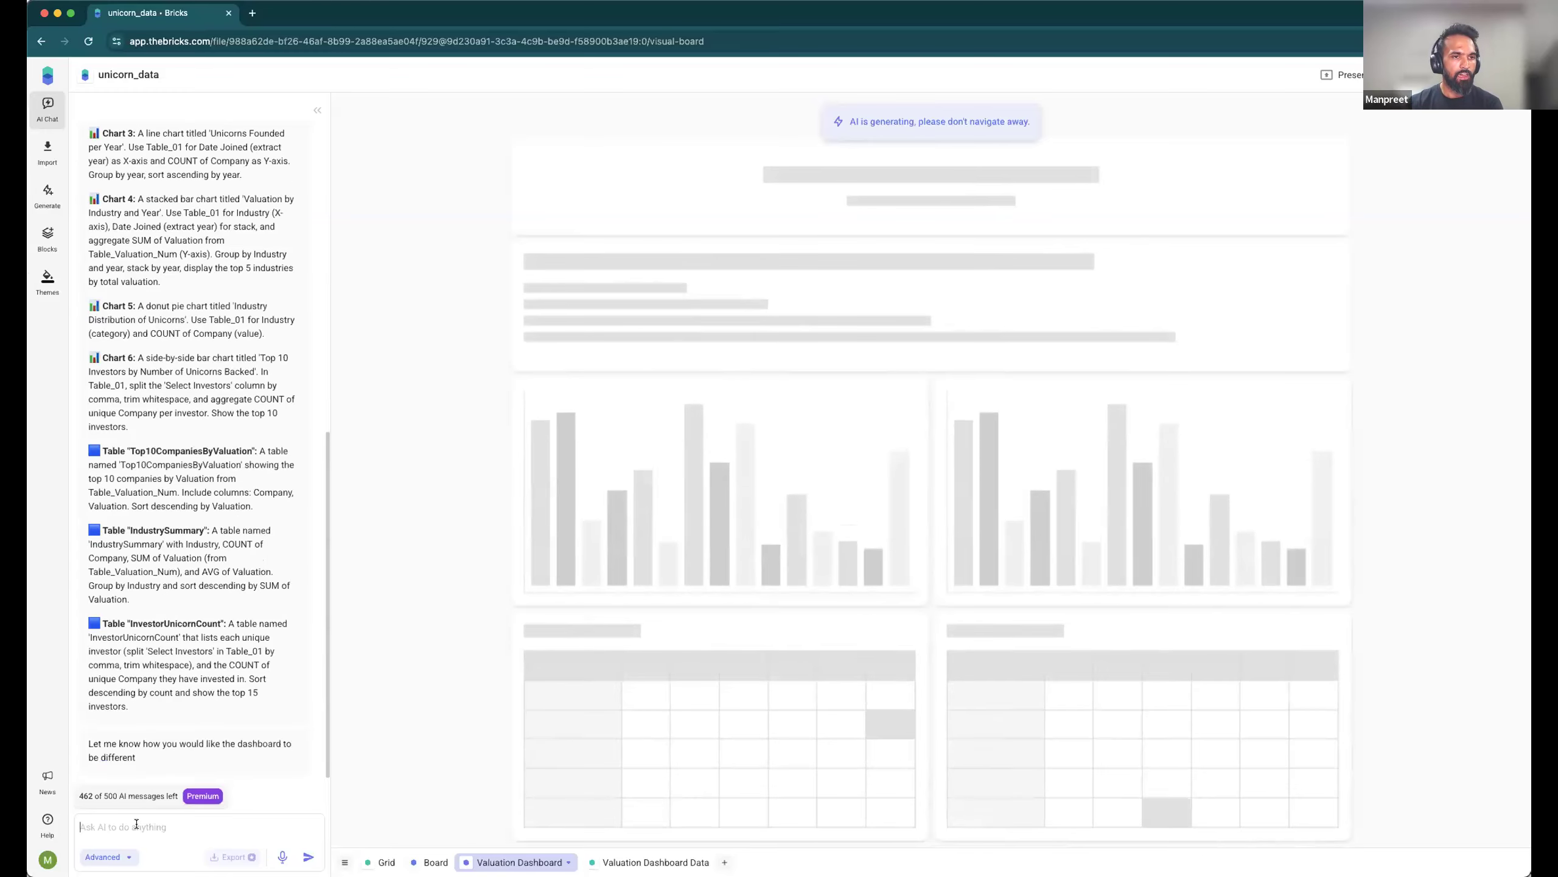
text(I want chart )
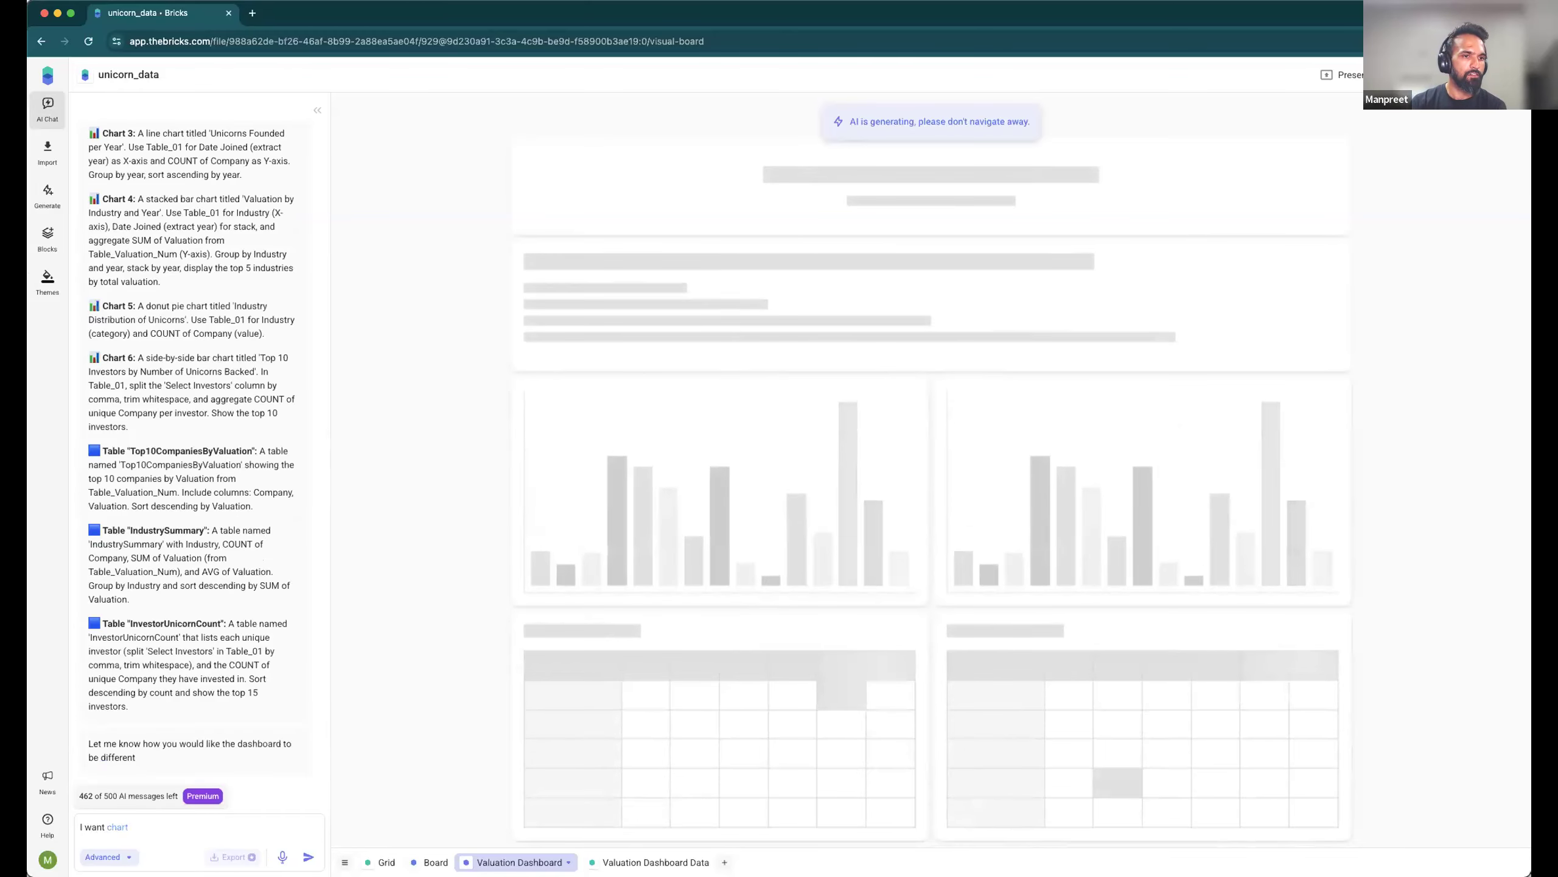
text(5 to be a )
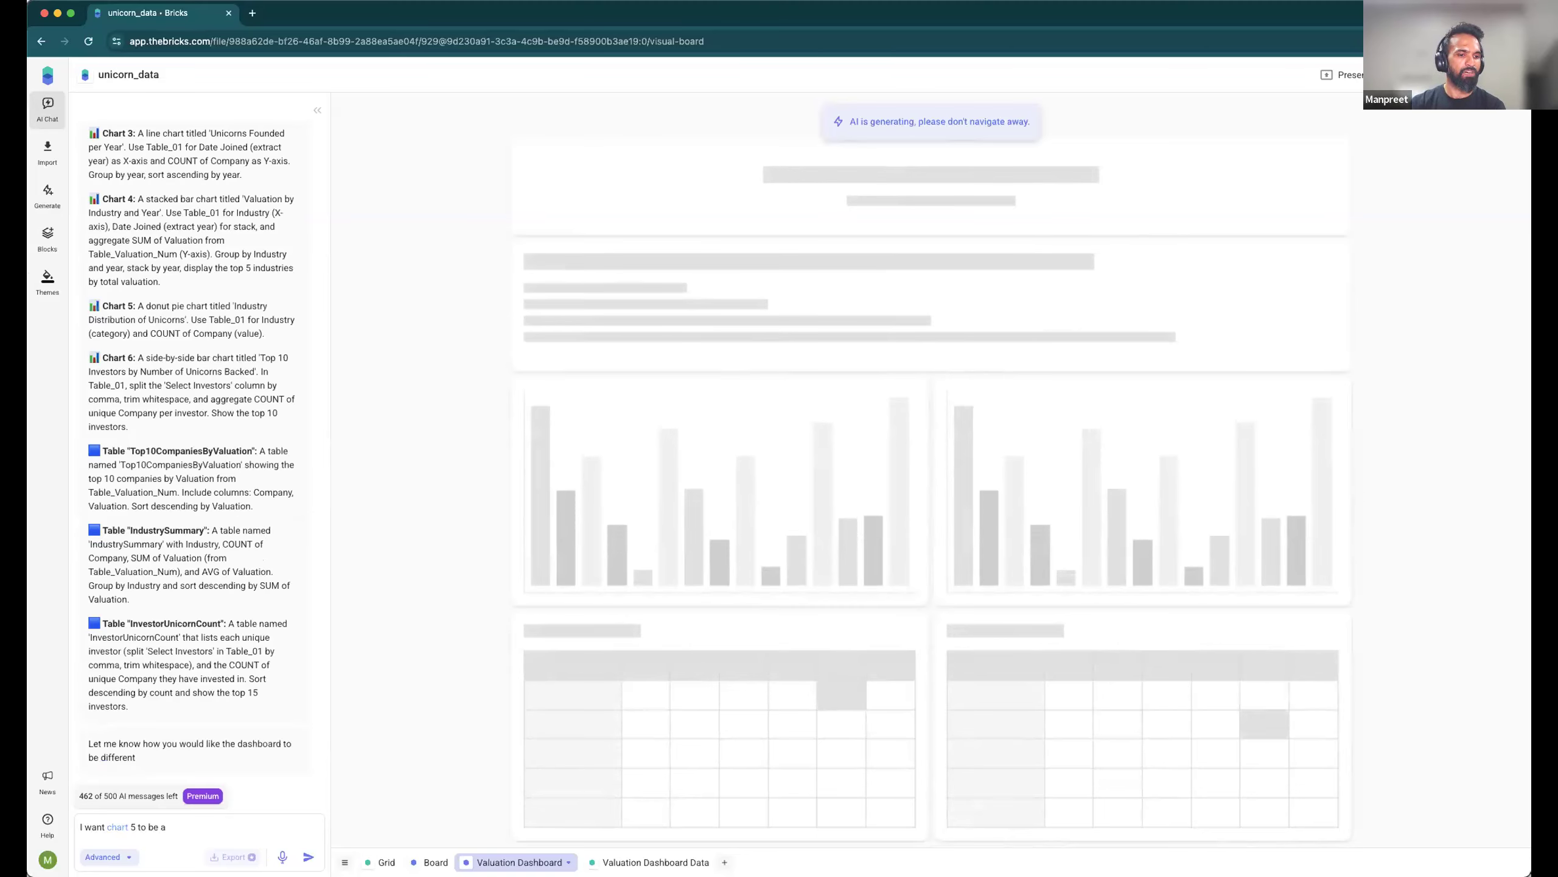
text(bar chart)
key(Return)
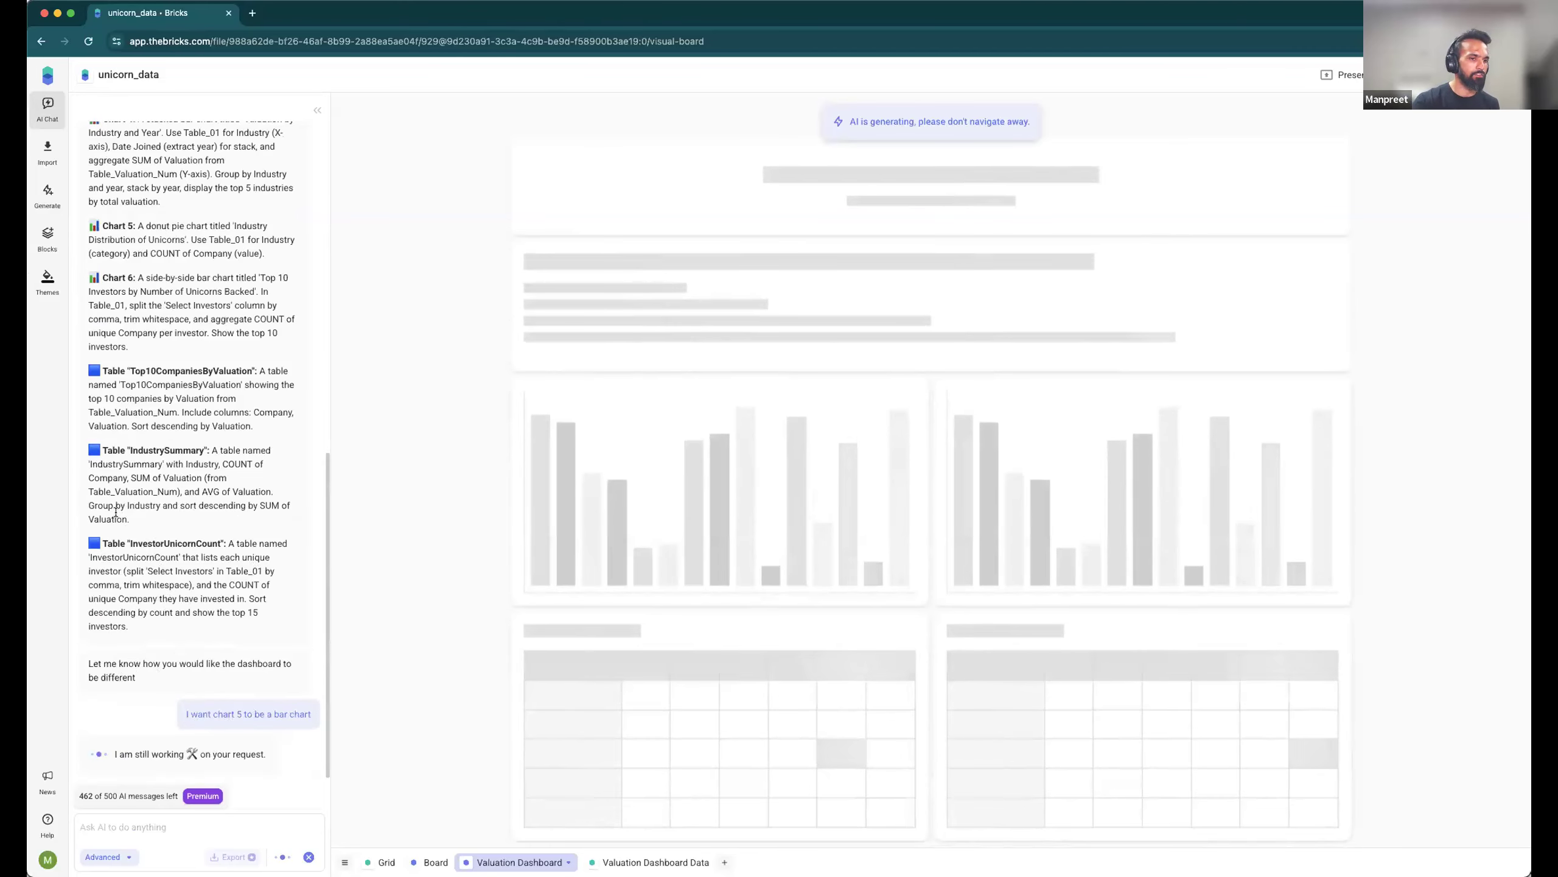
Step: Review the chart and table descriptions in the revised plan and generate the dashboard from it
drag(129, 627, 110, 540)
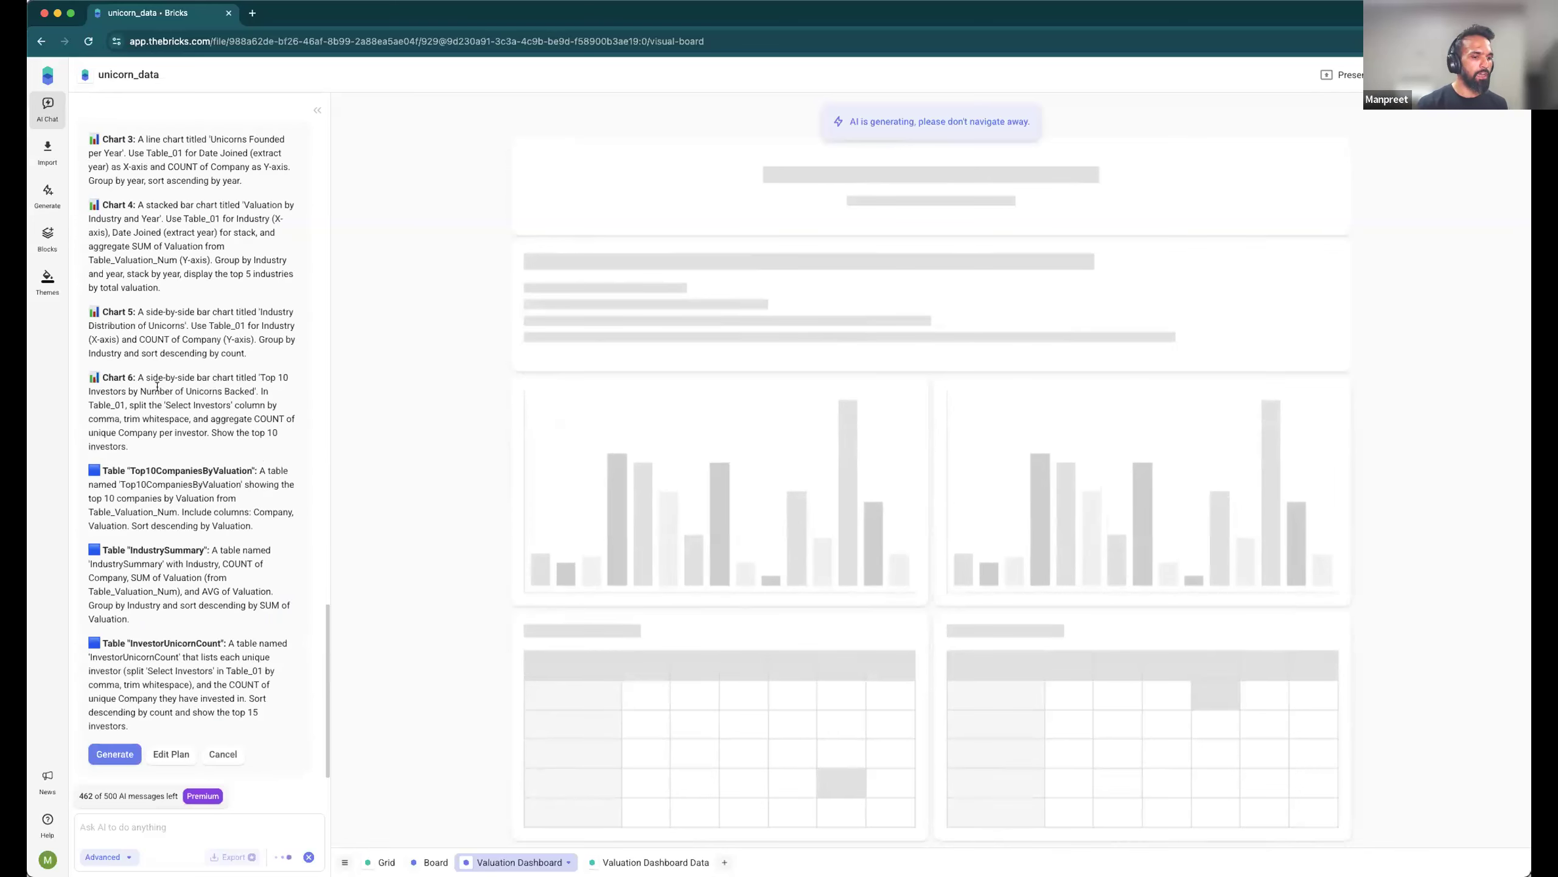
scroll(207, 625, up, 3)
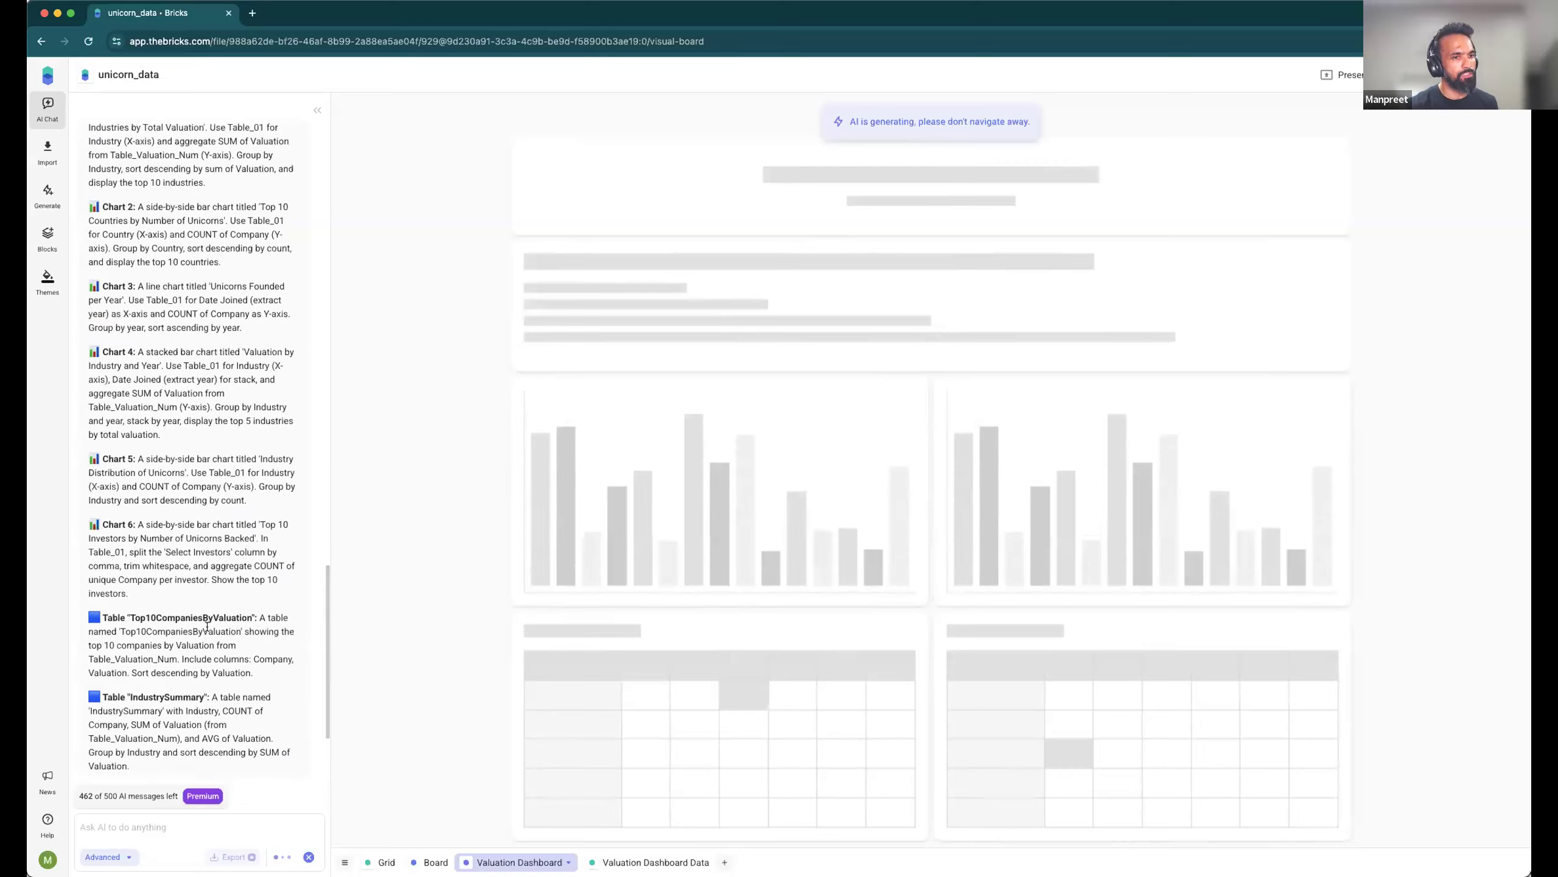
scroll(207, 626, up, 2)
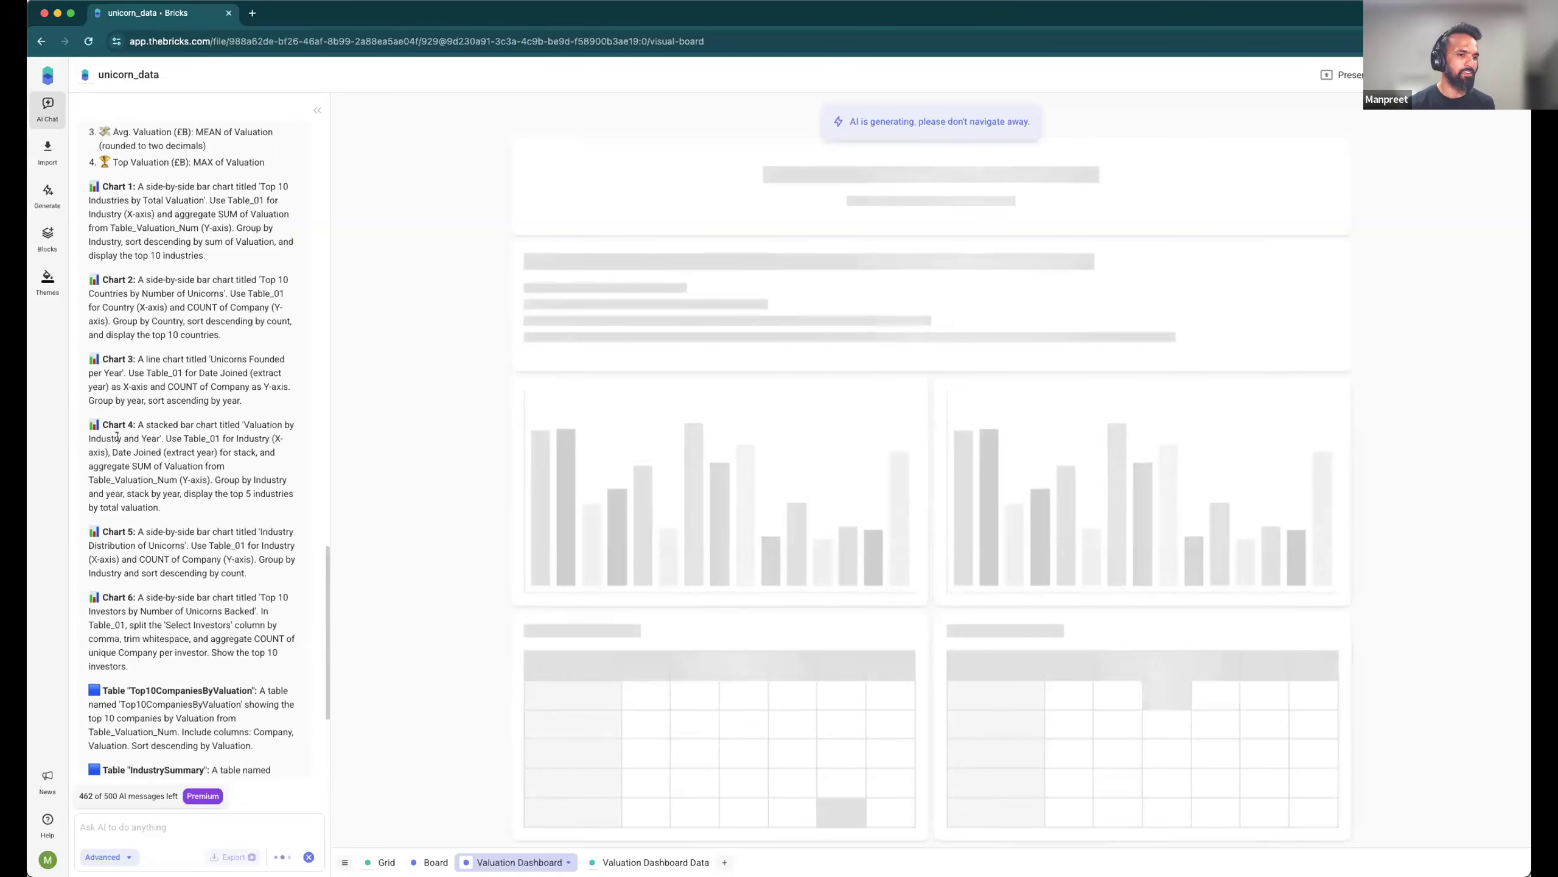
drag(108, 425, 203, 659)
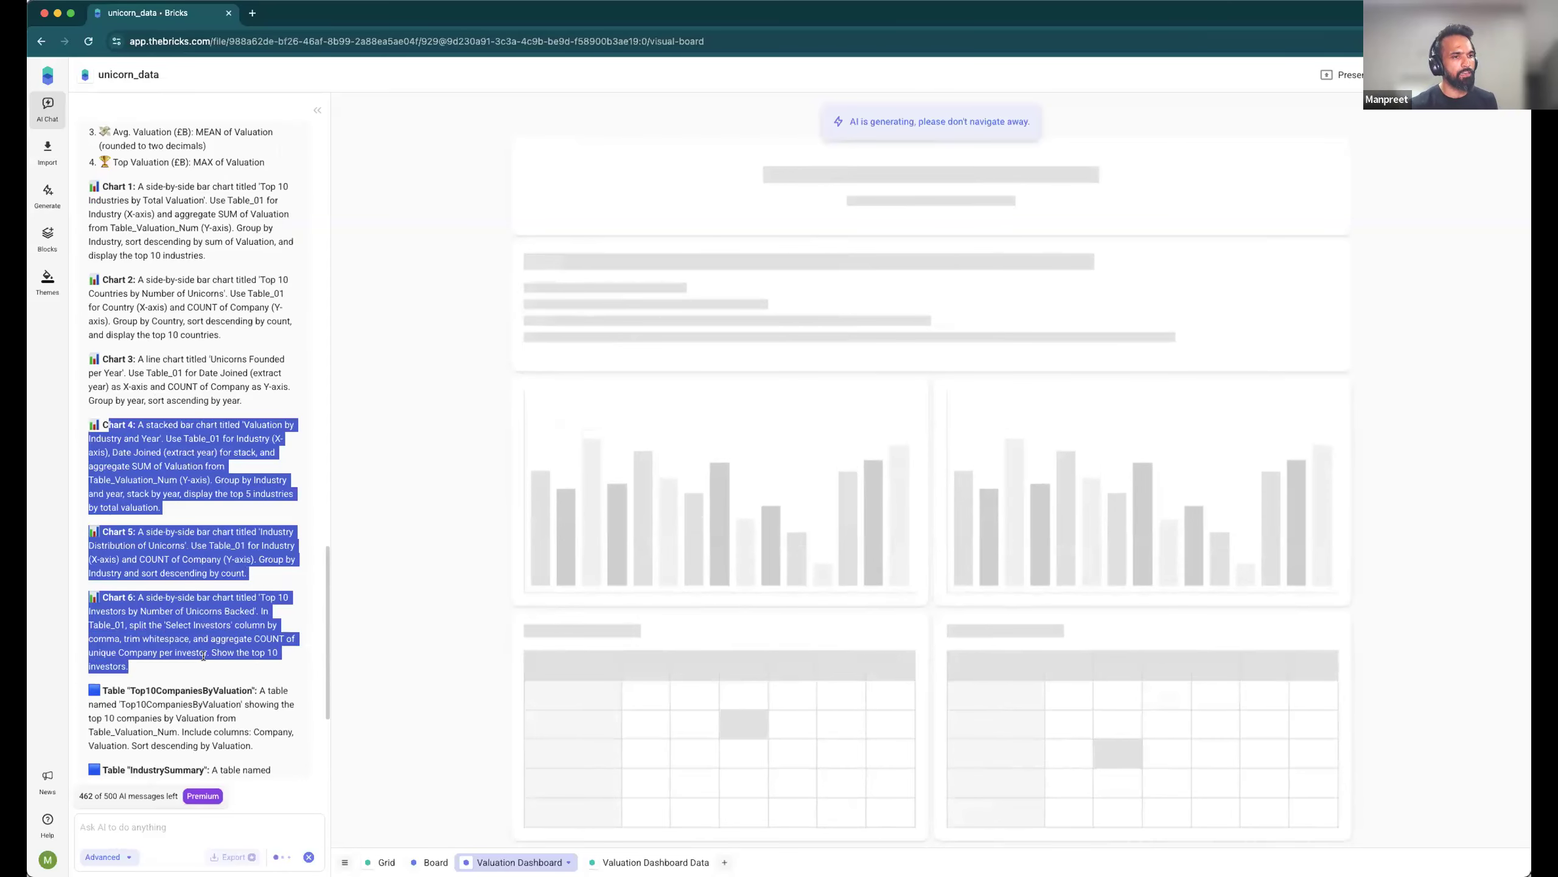
drag(138, 667, 84, 532)
drag(59, 436, 89, 438)
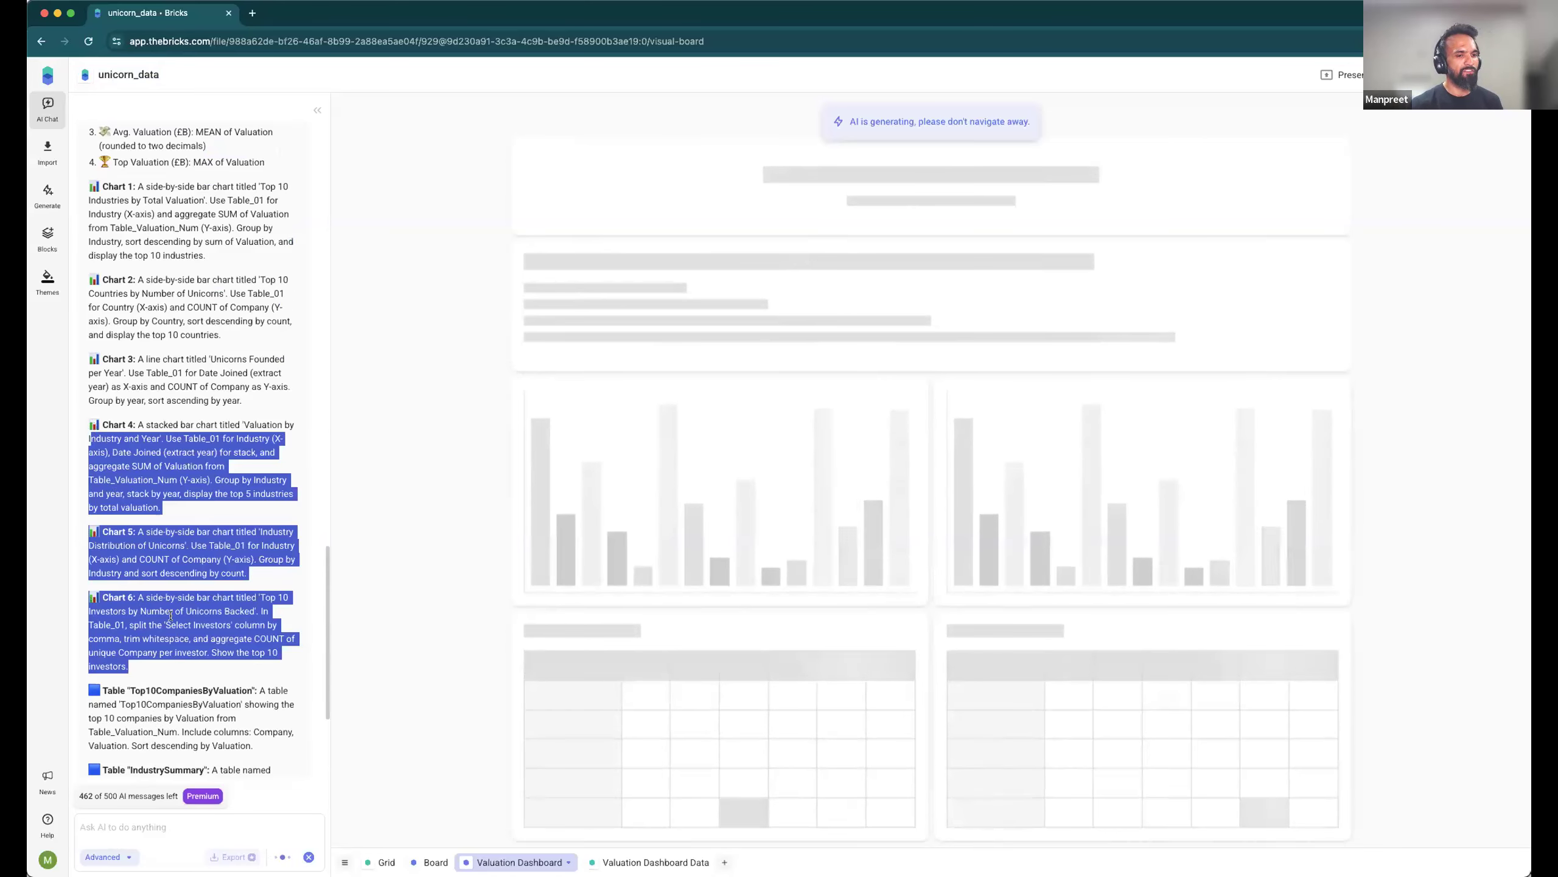
drag(241, 387, 167, 343)
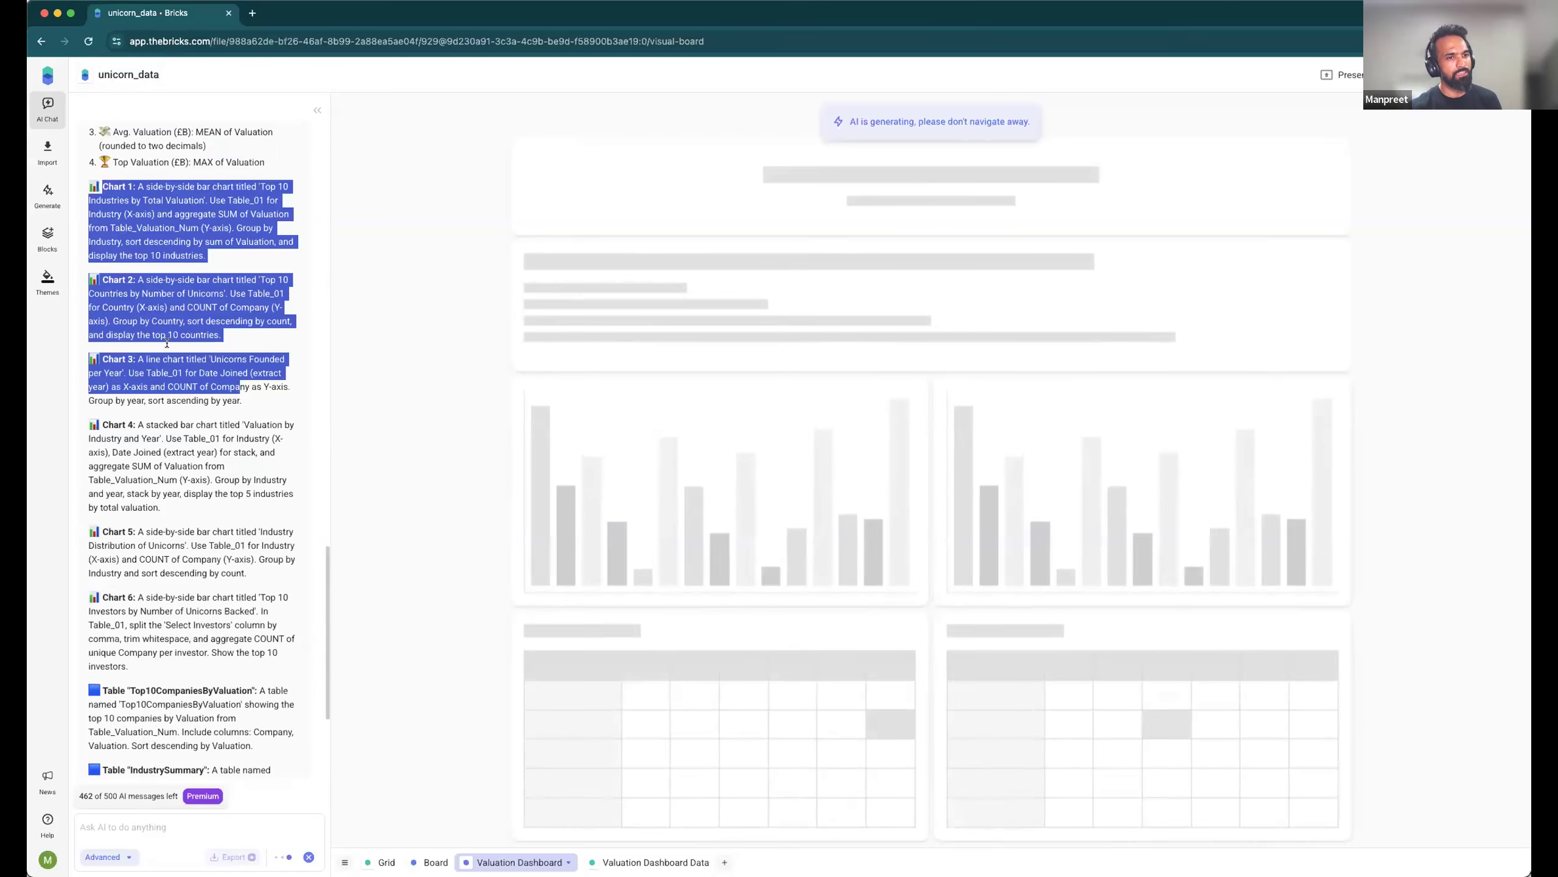
scroll(205, 597, down, 1)
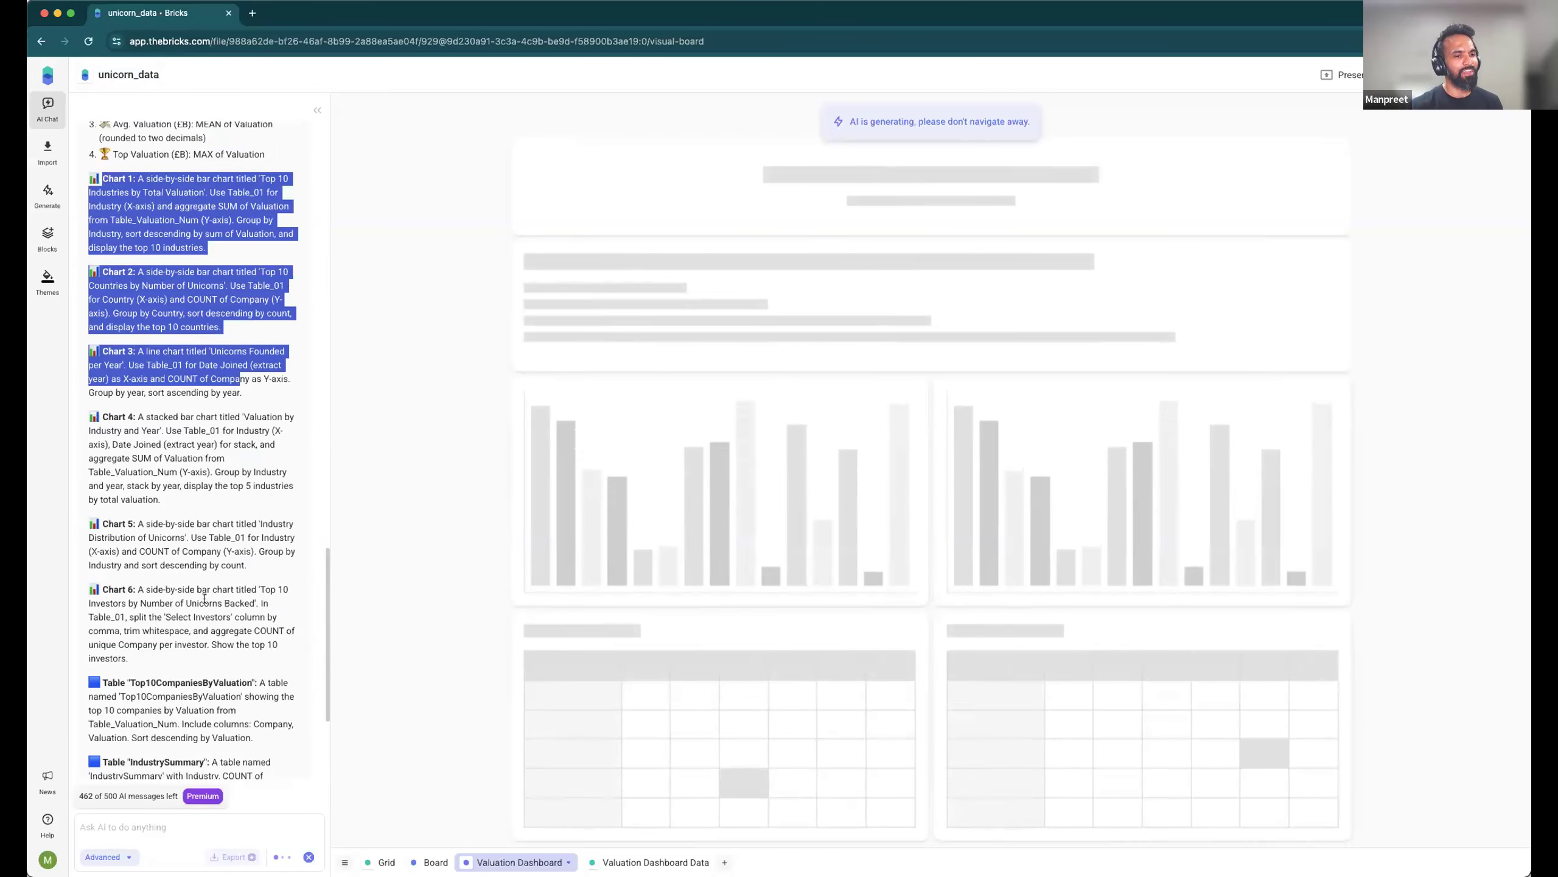
scroll(205, 597, down, 4)
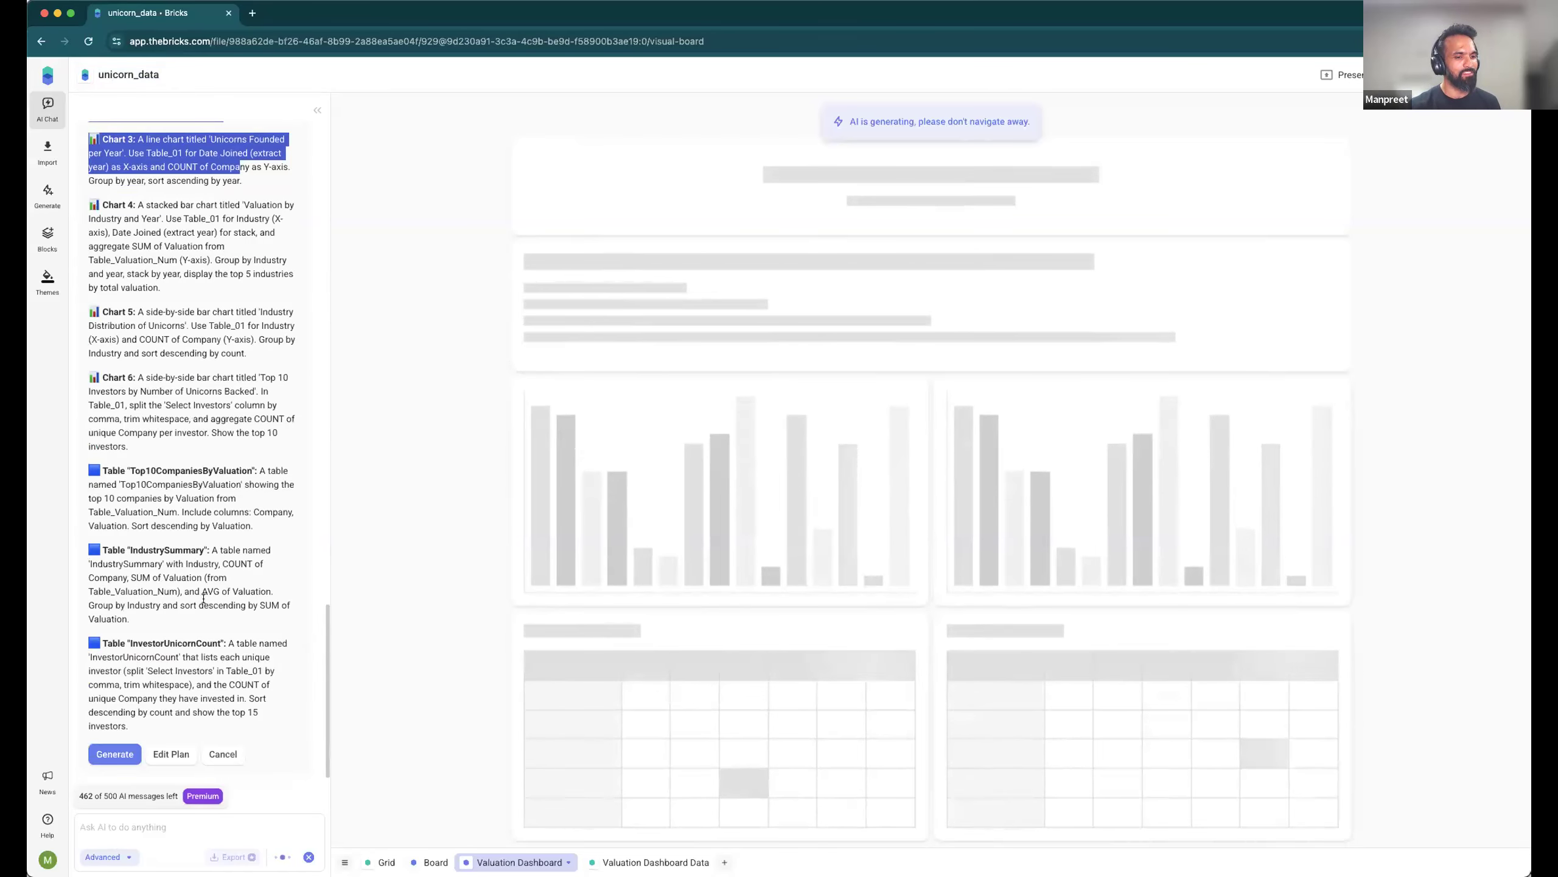
click(110, 749)
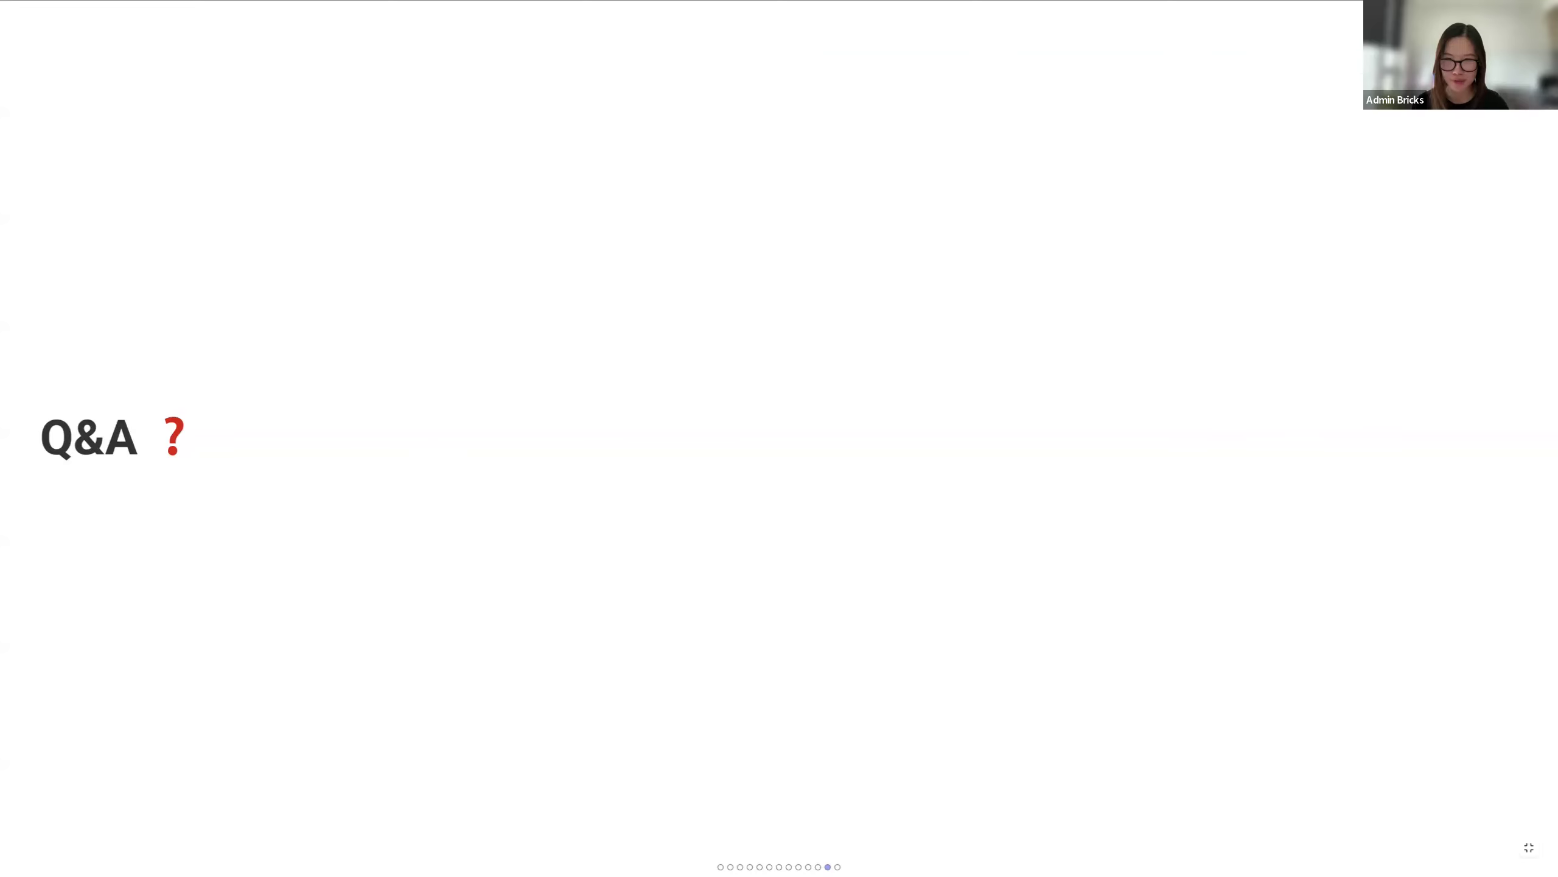
Step: Exit the Q&A slide and present the Welcome board full screen from the closing "Thank you!" block
key(Escape)
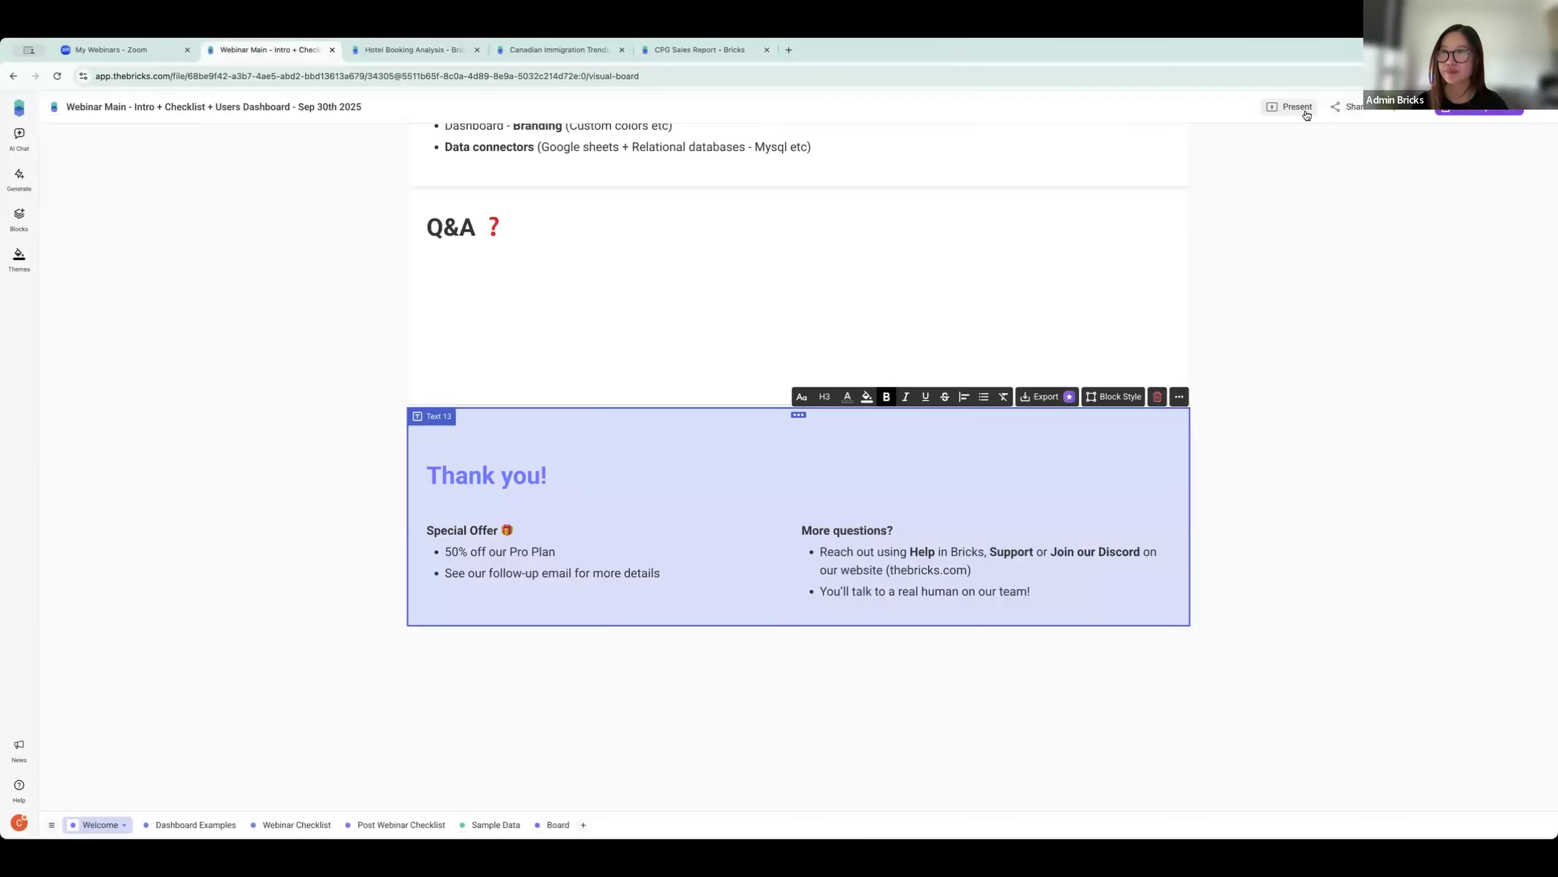
click(1301, 123)
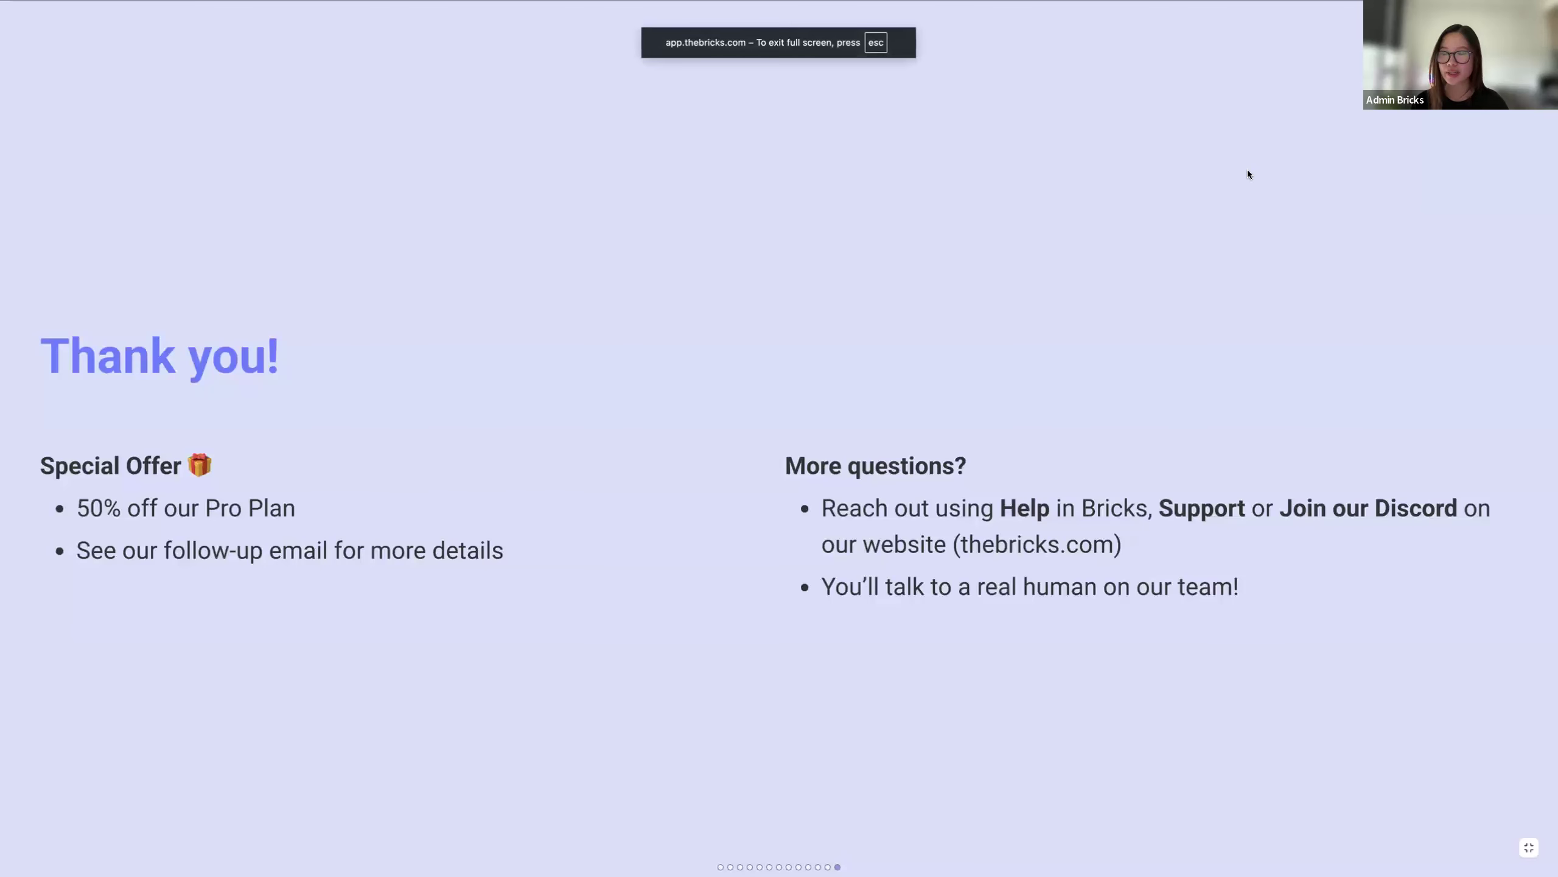